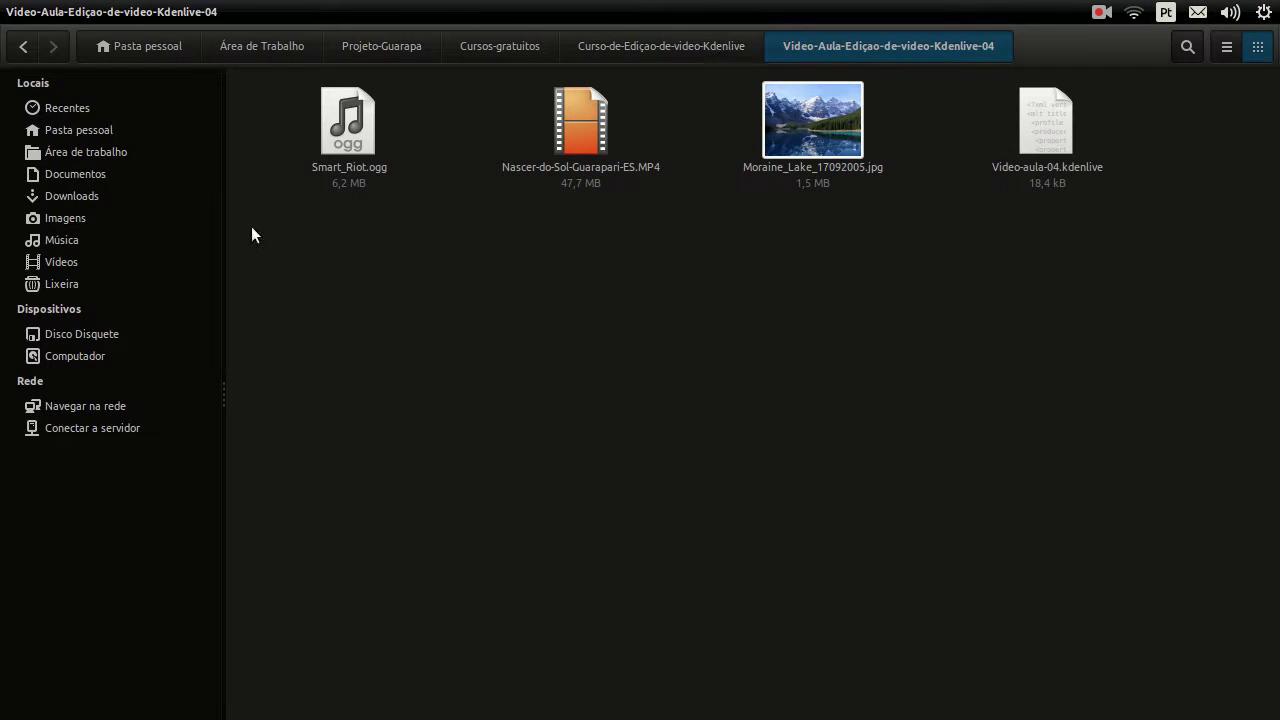
Examine the audio, video, image and project files in the Video-Aula-Ediçao-de-video-Kdenlive-04 folder at a larger icon size
{"action": "left_click_drag", "start_coordinate": [314, 284], "coordinate": [798, 169]}
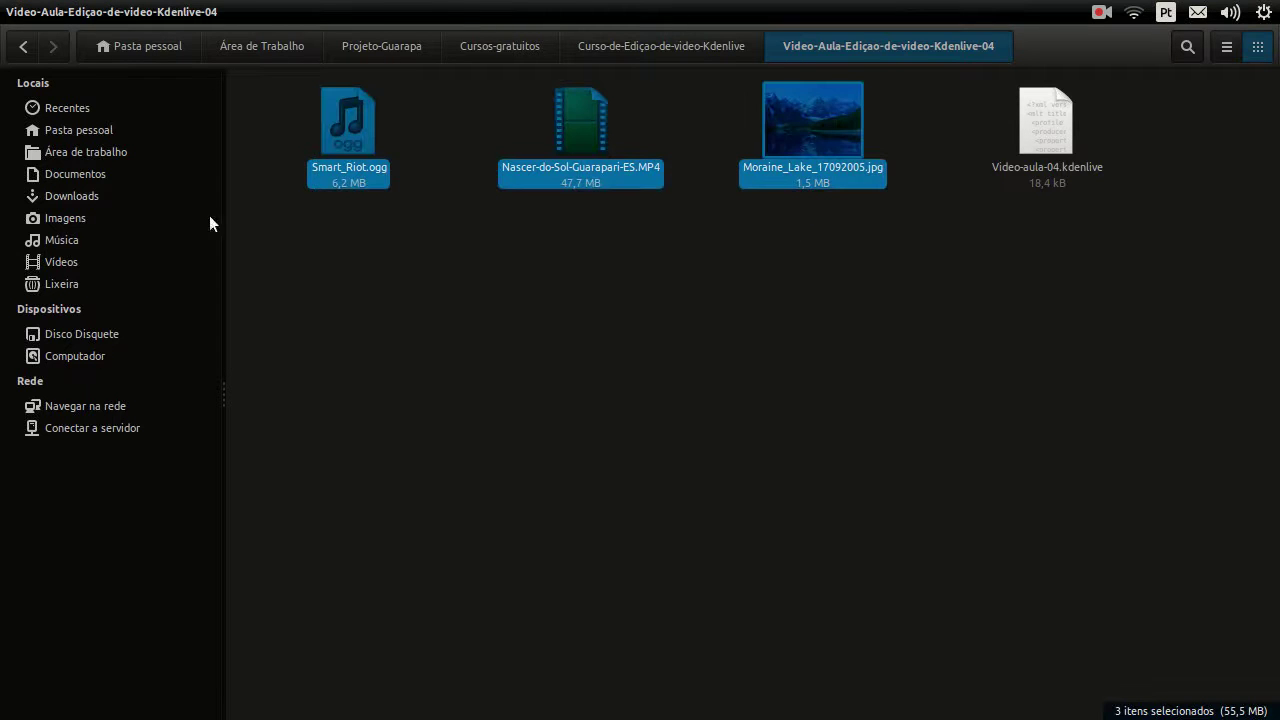
{"action": "left_click", "coordinate": [437, 354]}
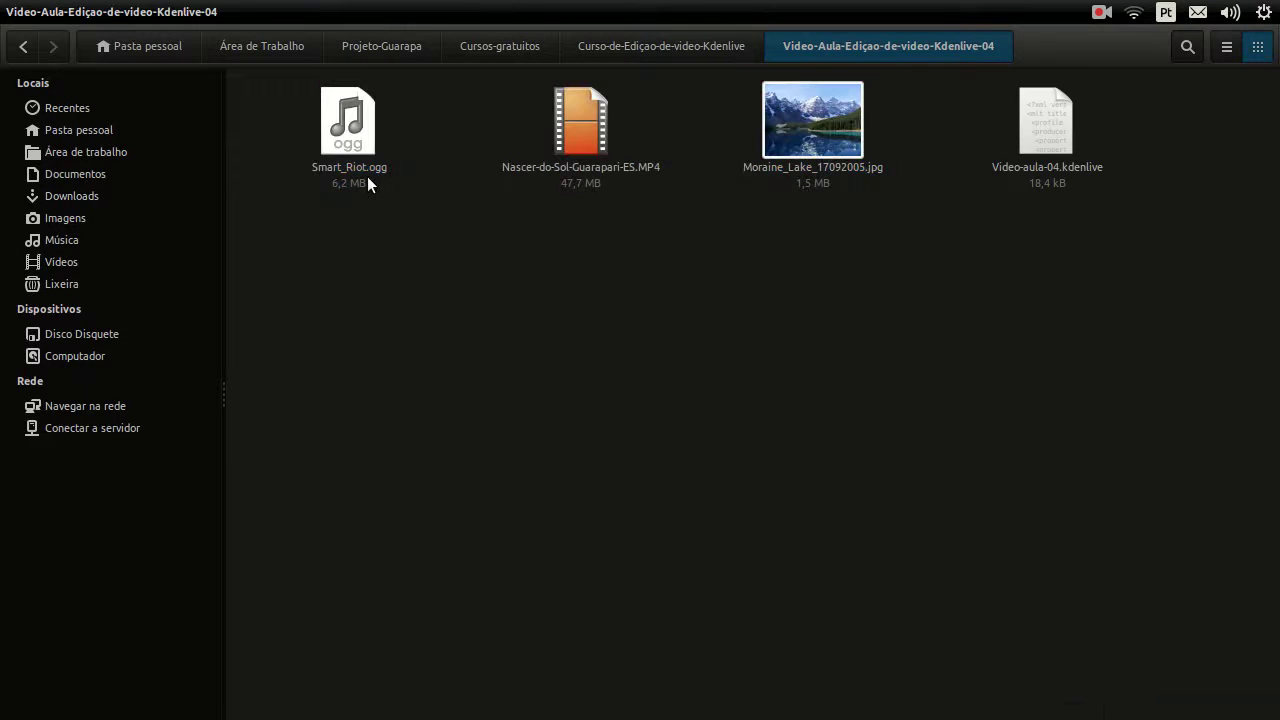
{"action": "left_click", "coordinate": [367, 176]}
{"action": "left_click", "coordinate": [540, 173]}
{"action": "left_click", "coordinate": [786, 173]}
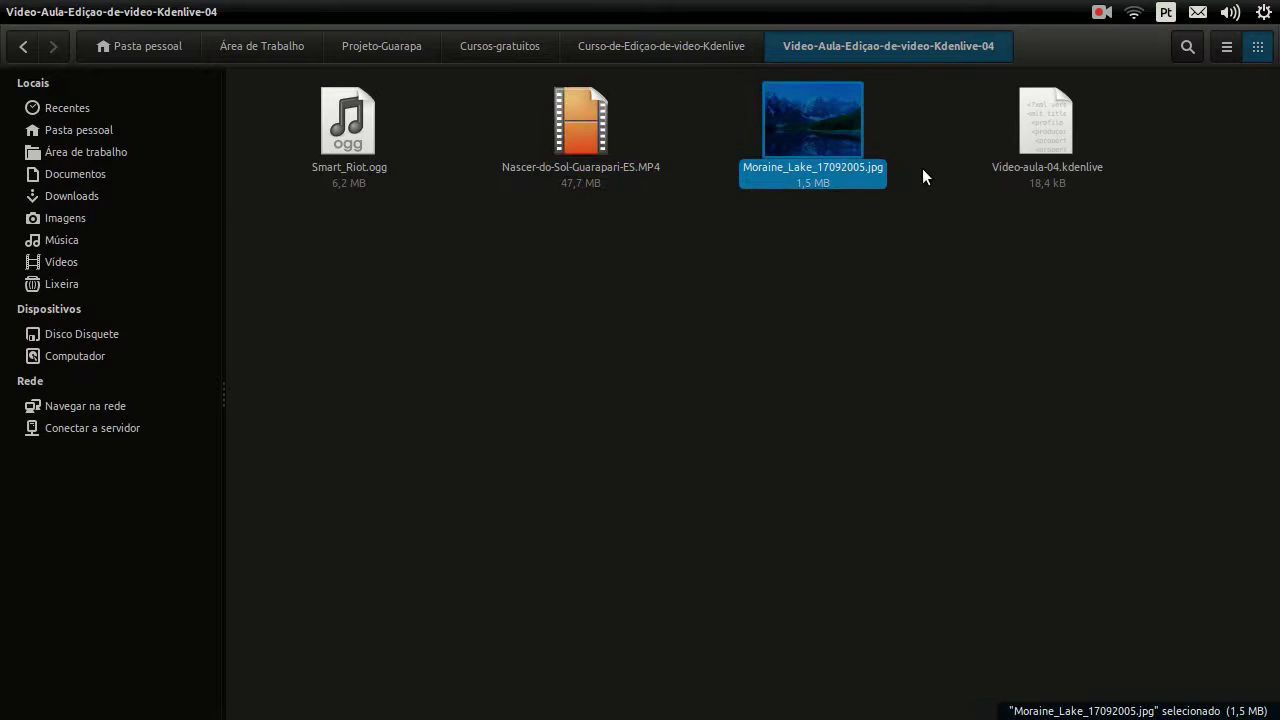
{"action": "left_click", "coordinate": [1031, 245]}
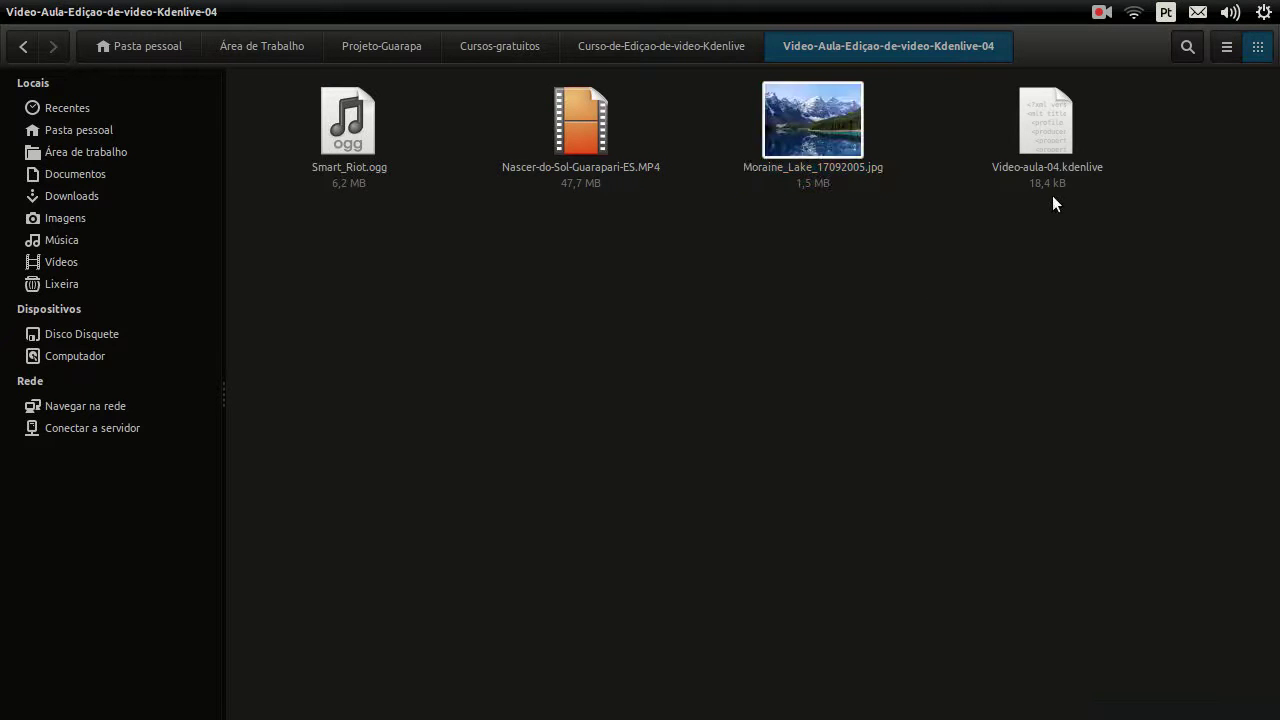
{"action": "scroll", "coordinate": [735, 422], "scroll_direction": "up", "scroll_amount": 3}
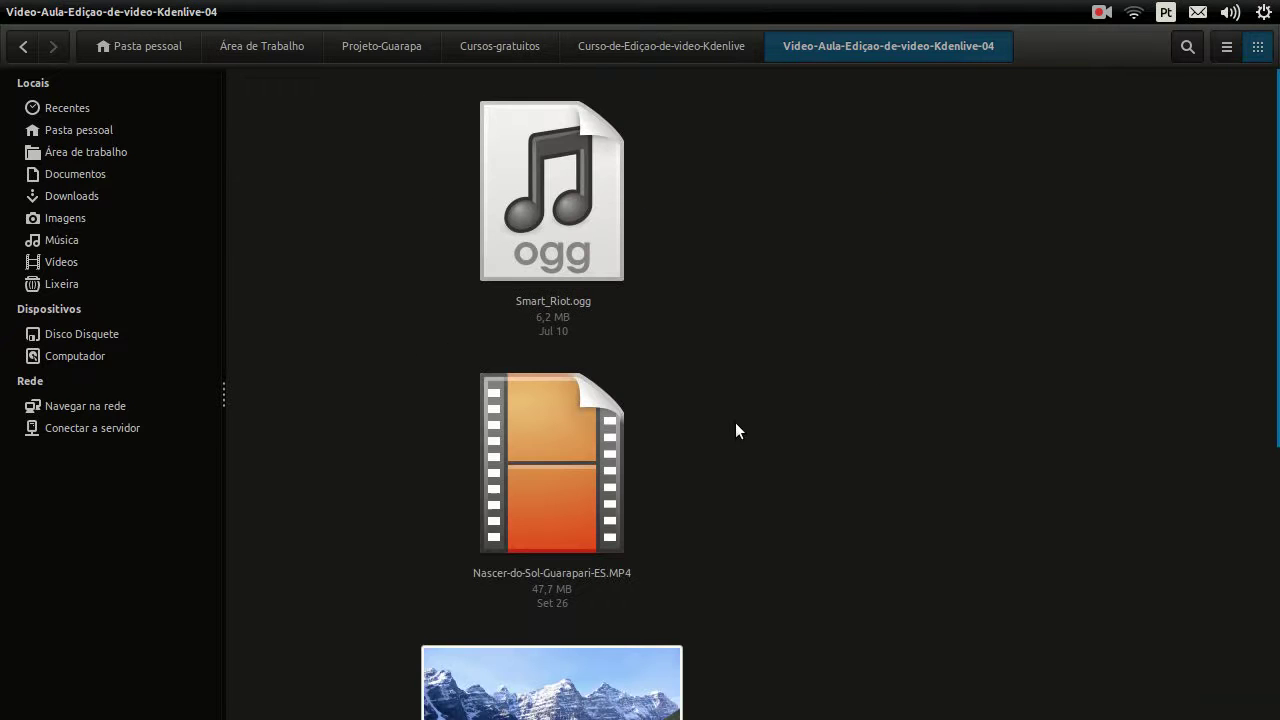
{"action": "scroll", "coordinate": [735, 422], "scroll_direction": "down", "scroll_amount": 5}
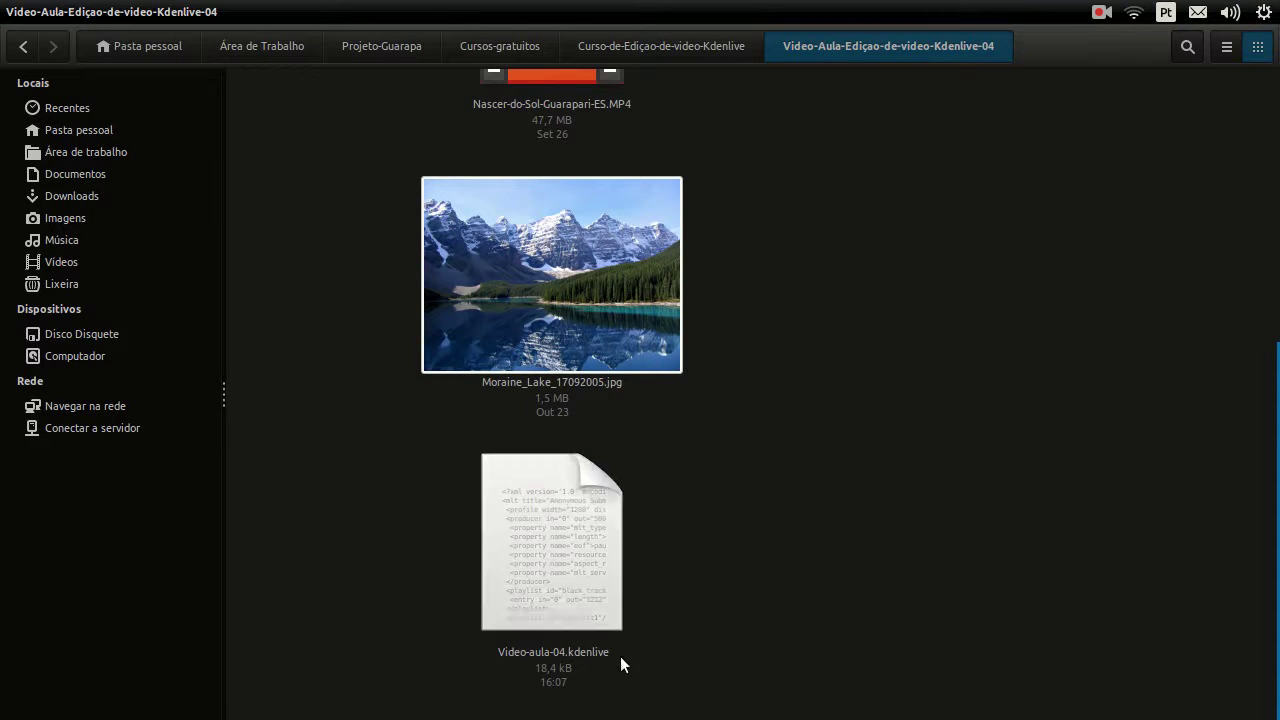
Open the Video-aula-04.kdenlive project file in Kdenlive
{"action": "left_click", "coordinate": [585, 563]}
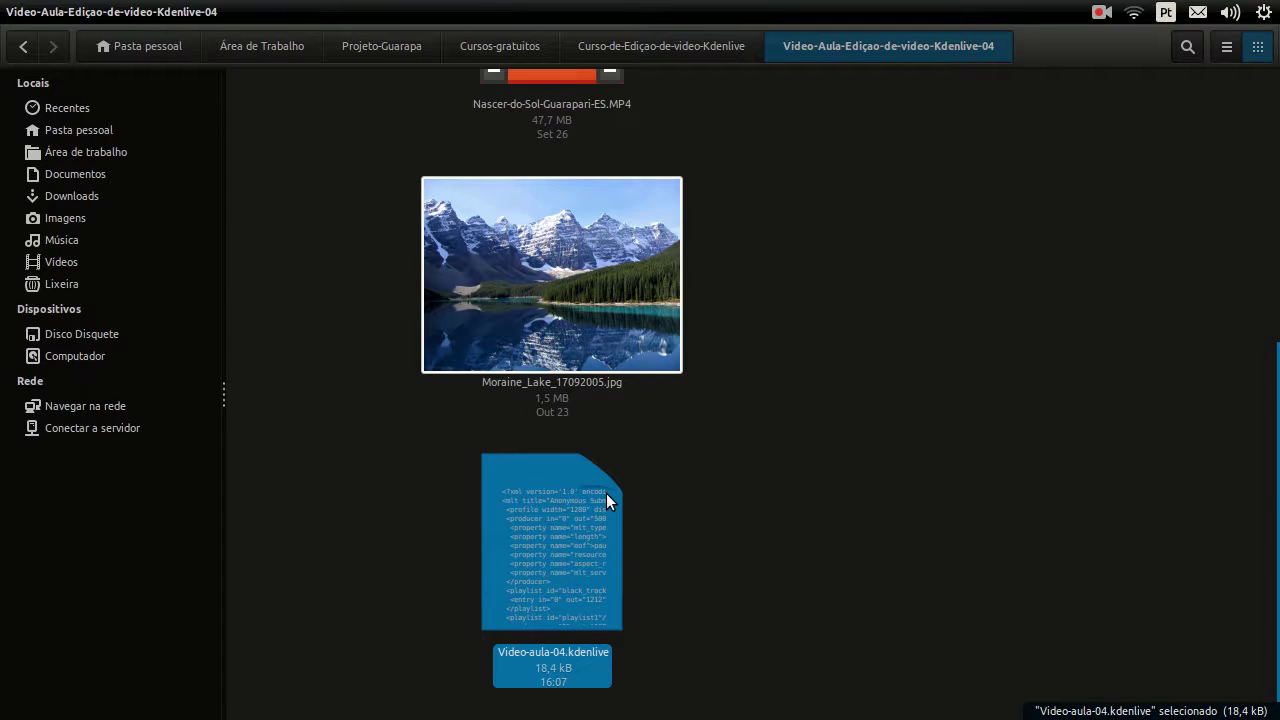
{"action": "left_click", "coordinate": [683, 590]}
{"action": "left_click", "coordinate": [590, 568]}
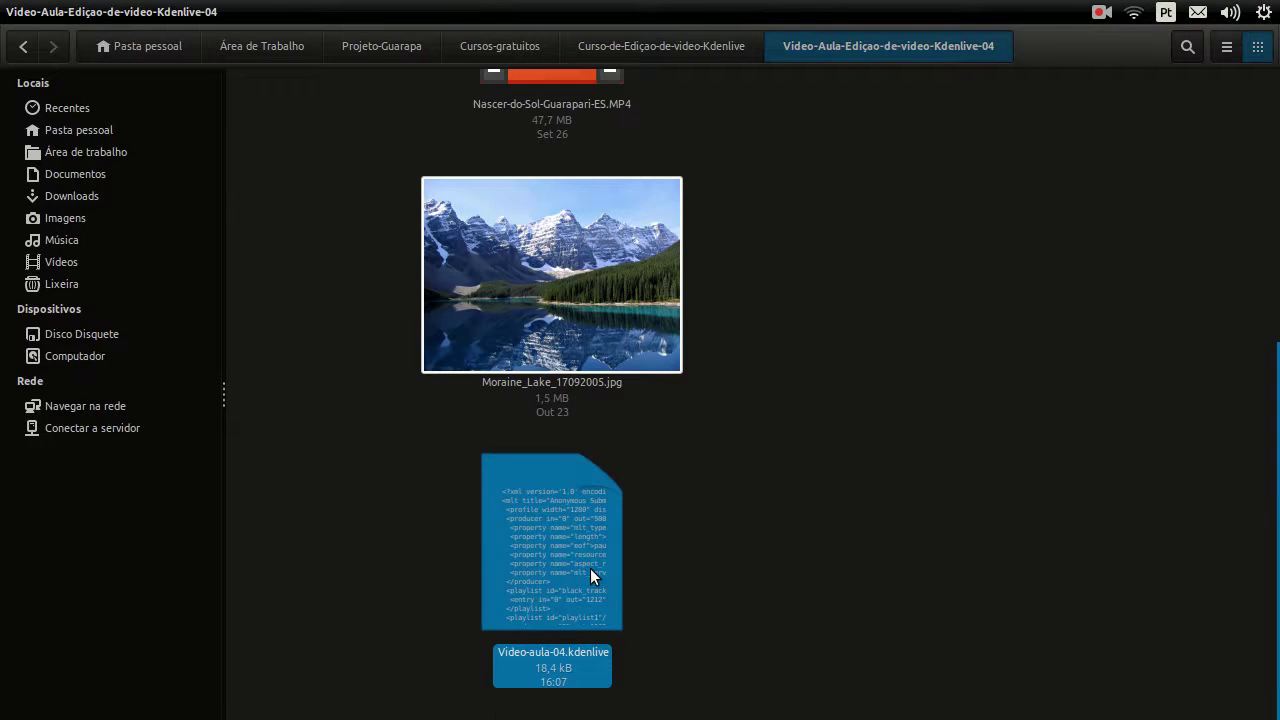
{"action": "double_click", "coordinate": [590, 568]}
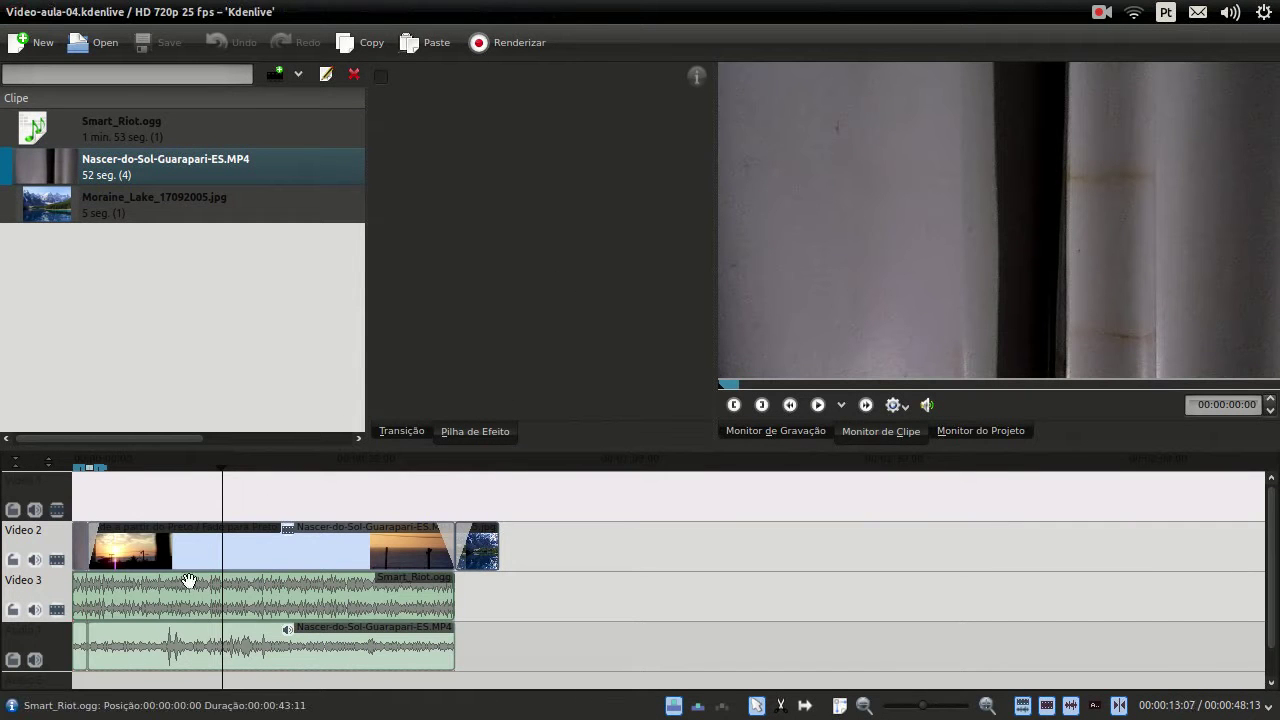
Preview the start and end of the sunrise clip and the Moraine Lake image on the timeline
{"action": "left_click_drag", "start_coordinate": [187, 511], "coordinate": [96, 537]}
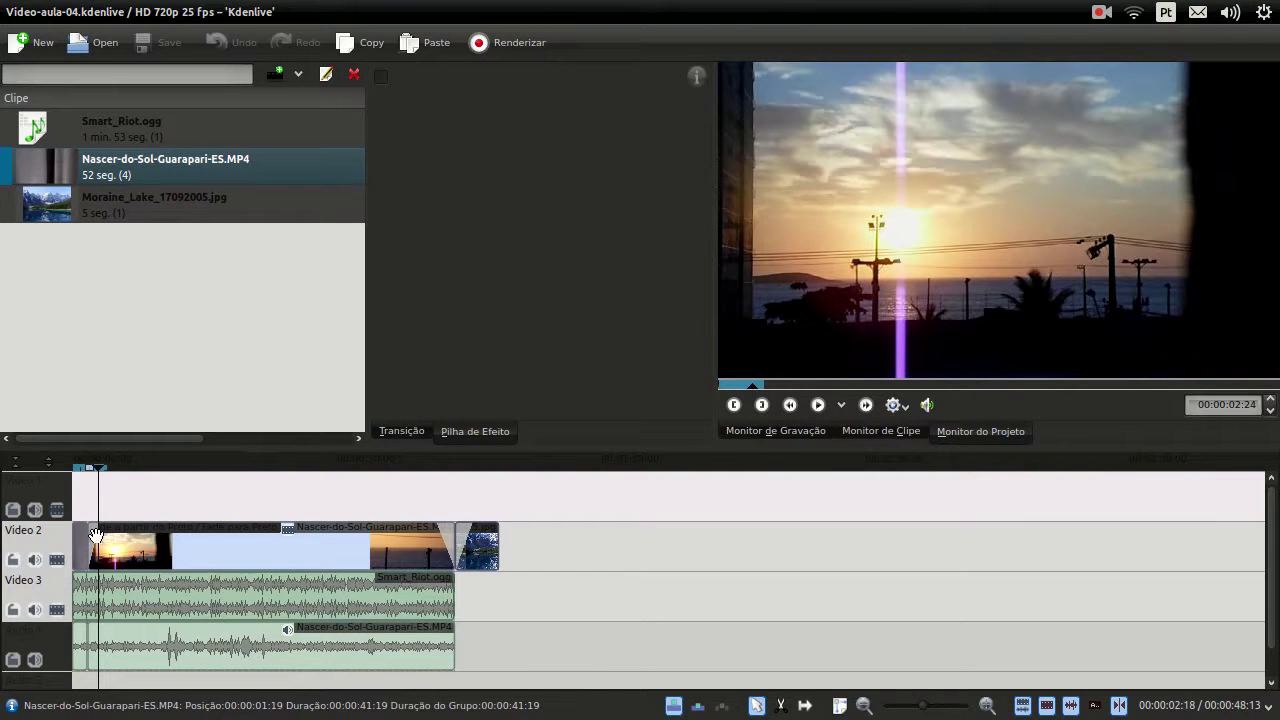
{"action": "left_click", "coordinate": [470, 491]}
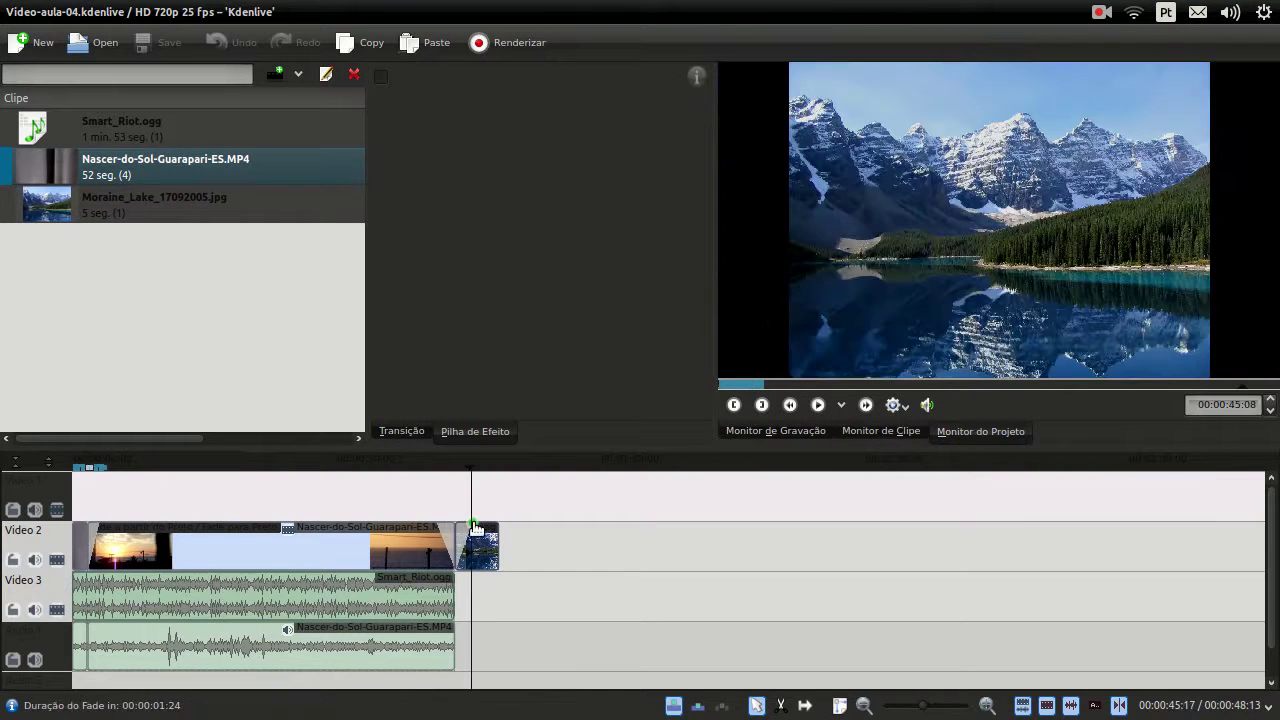
{"action": "left_click", "coordinate": [440, 510]}
{"action": "left_click_drag", "start_coordinate": [445, 496], "coordinate": [441, 487]}
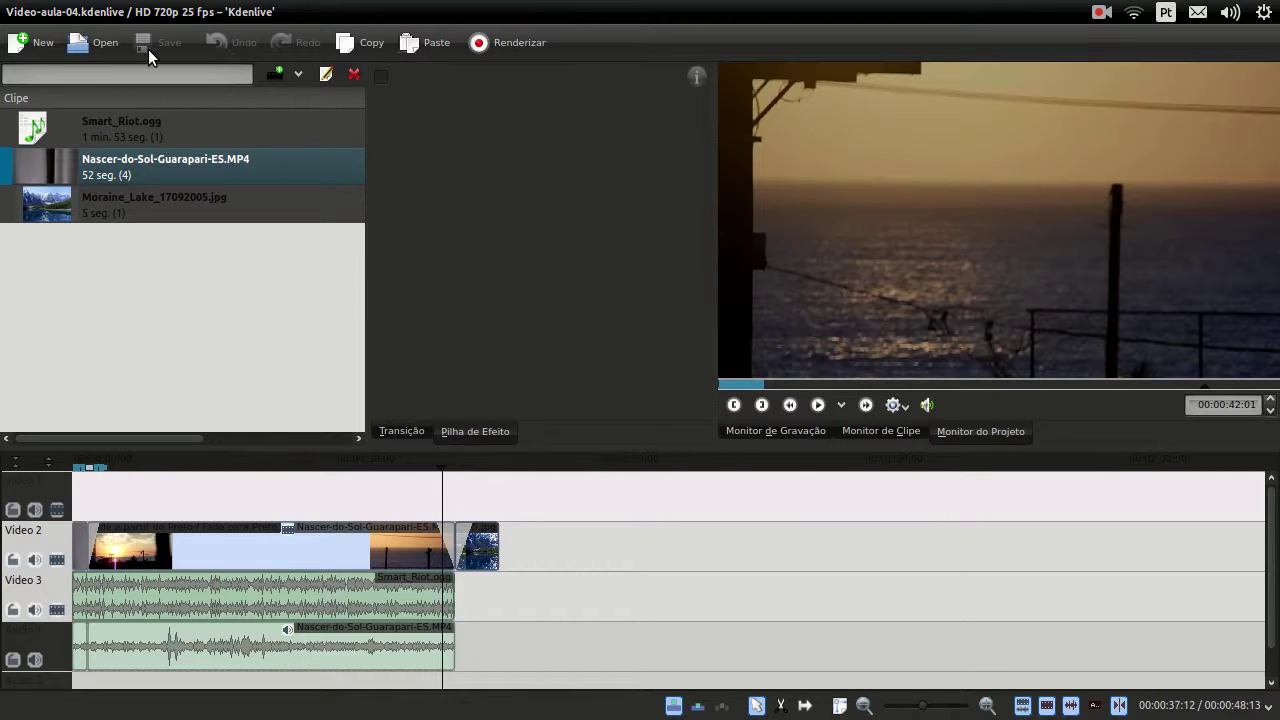
Shorten the fade from black at the start of the Moraine_Lake_17092005.jpg clip on the Video 2 track
{"action": "left_click", "coordinate": [487, 540]}
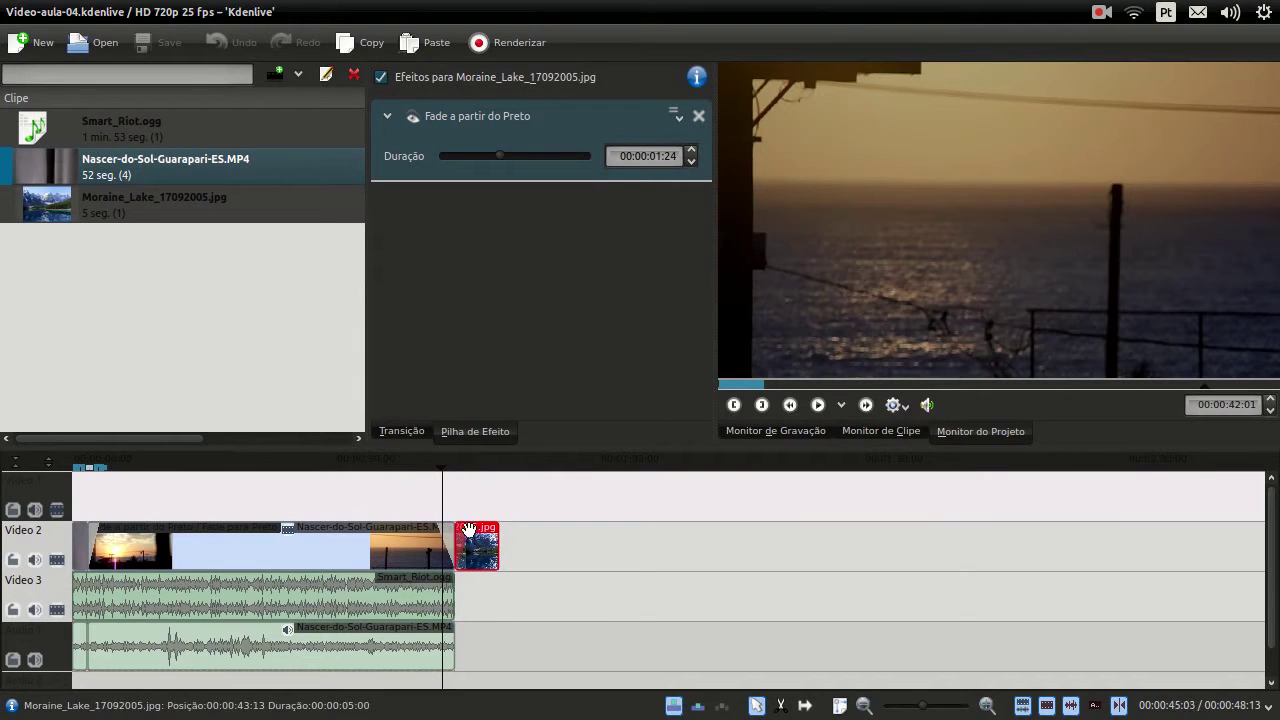
{"action": "left_click_drag", "start_coordinate": [472, 528], "coordinate": [462, 527]}
{"action": "left_click", "coordinate": [537, 548]}
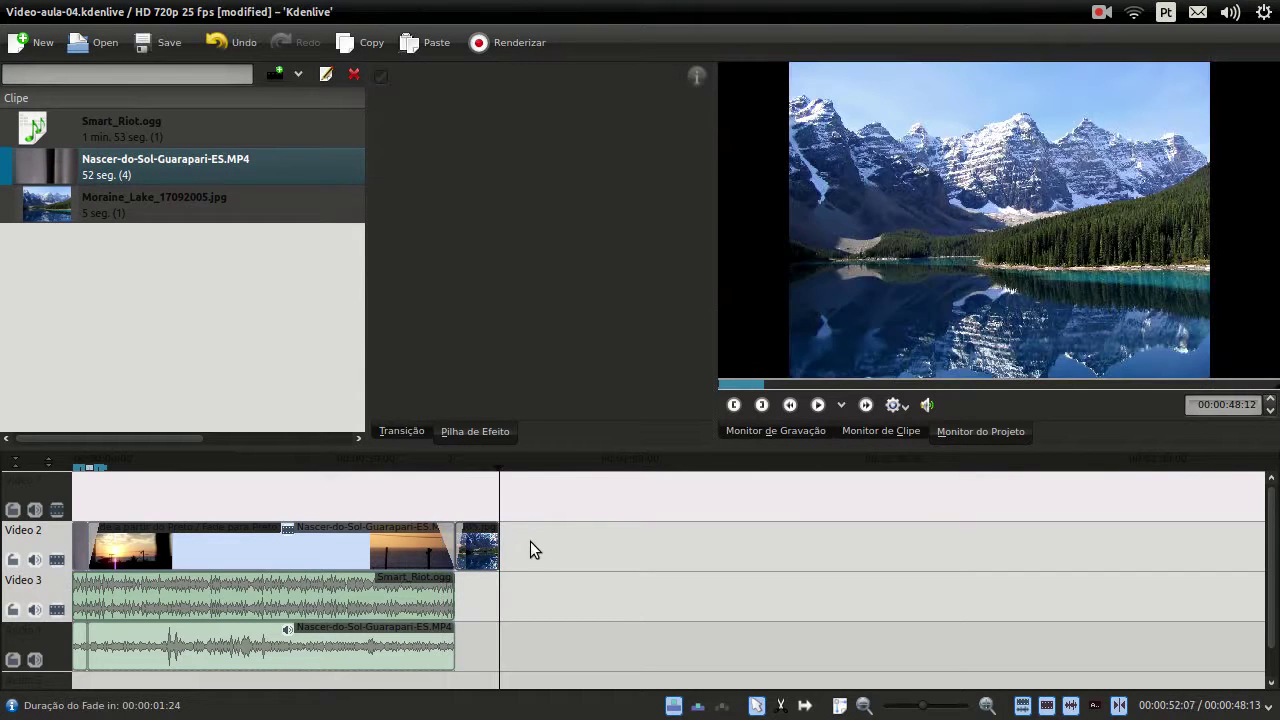
{"action": "left_click", "coordinate": [418, 497]}
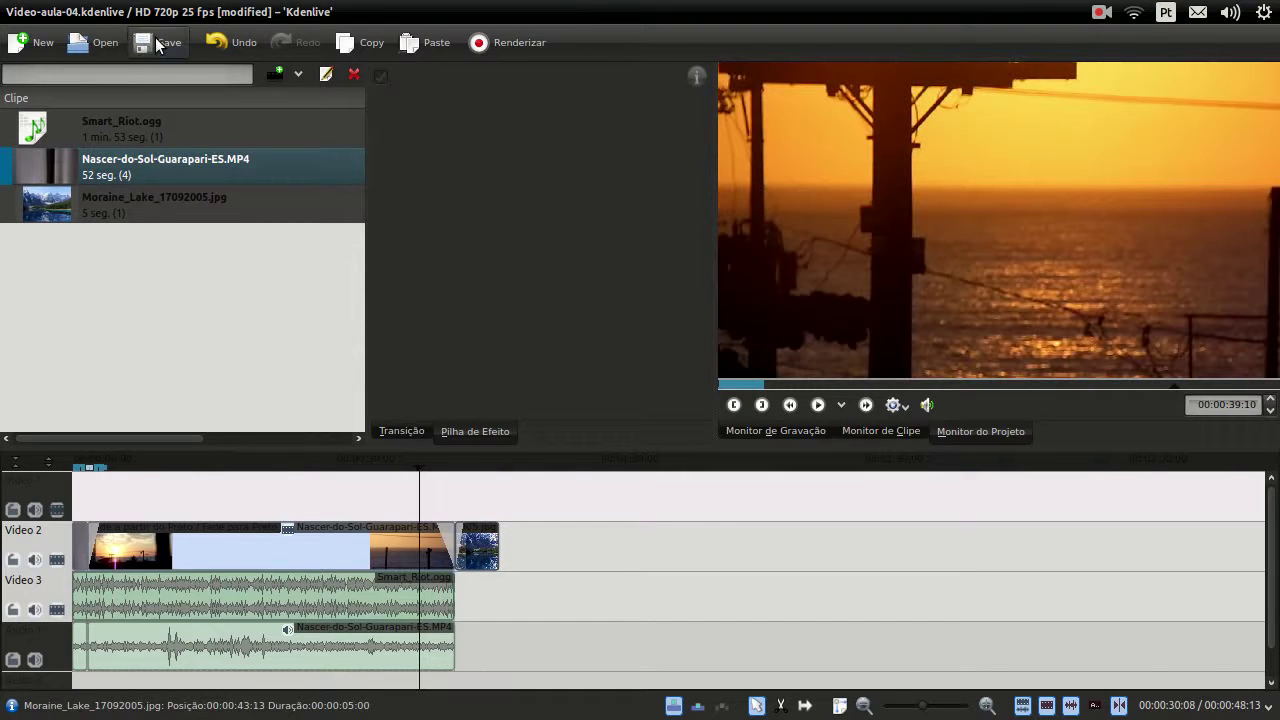
Save the changes to the current project file
{"action": "left_click", "coordinate": [157, 44]}
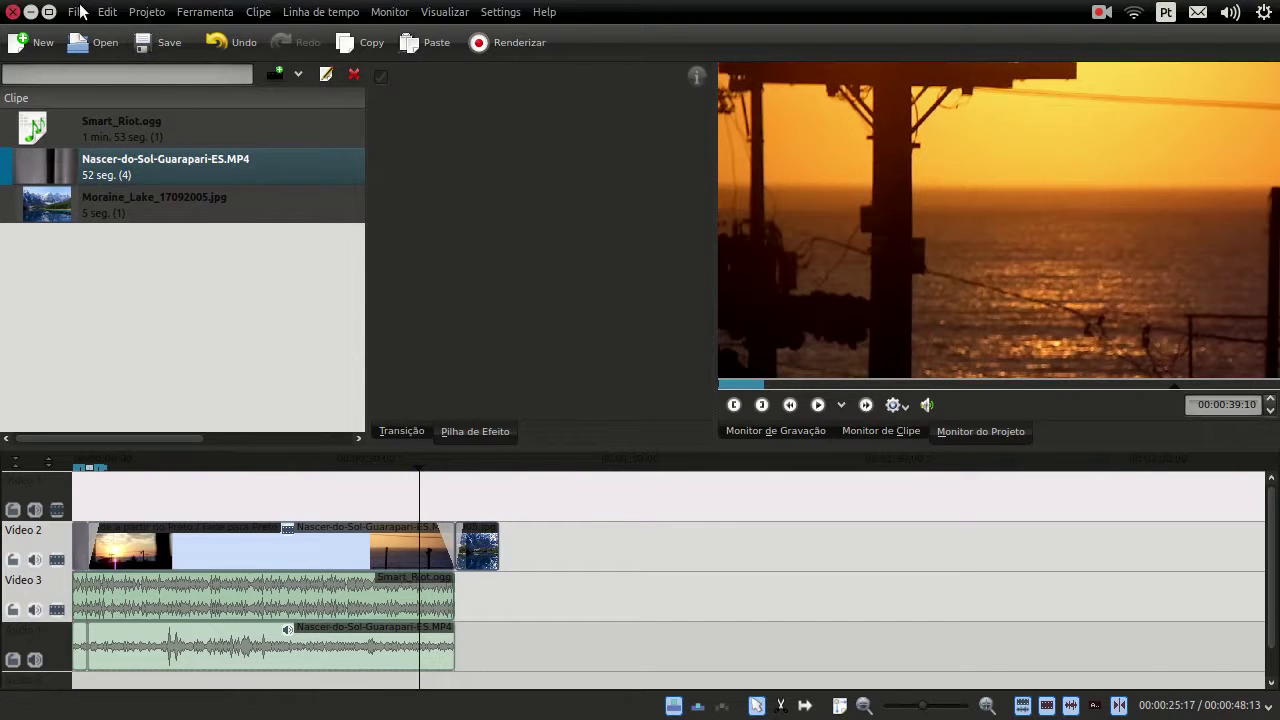
{"action": "left_click", "coordinate": [80, 14]}
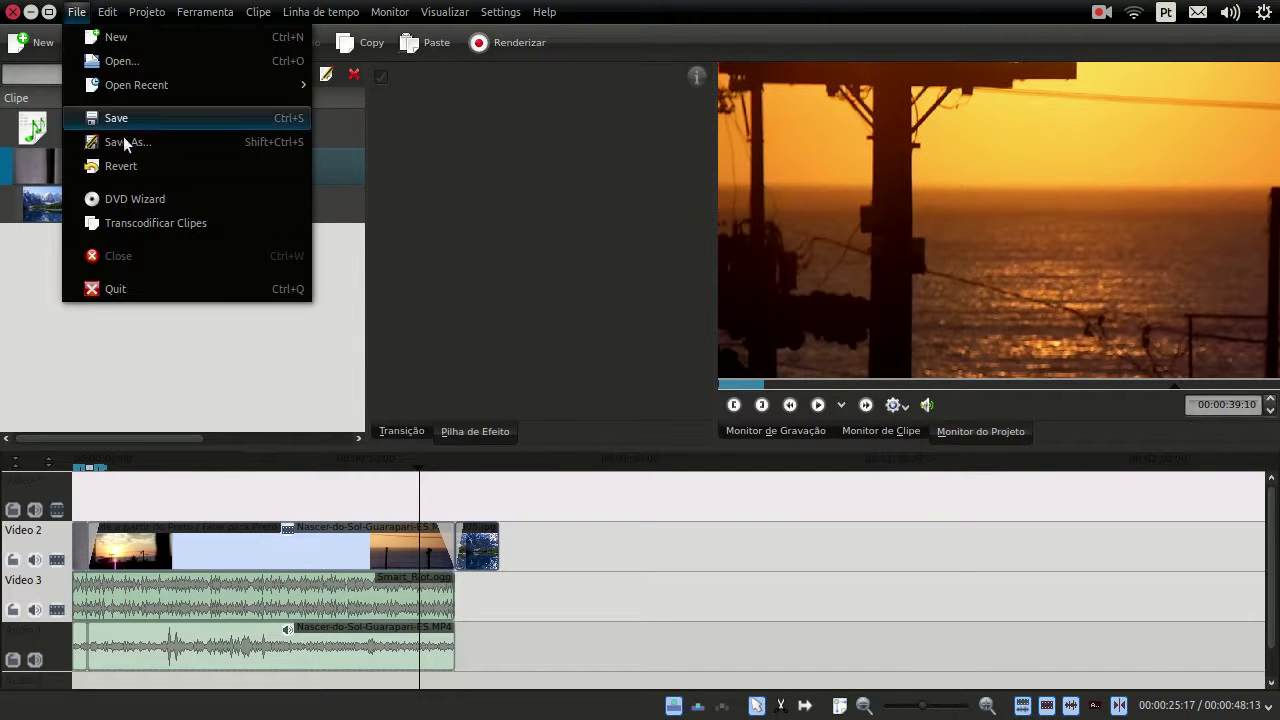
{"action": "left_click", "coordinate": [267, 121]}
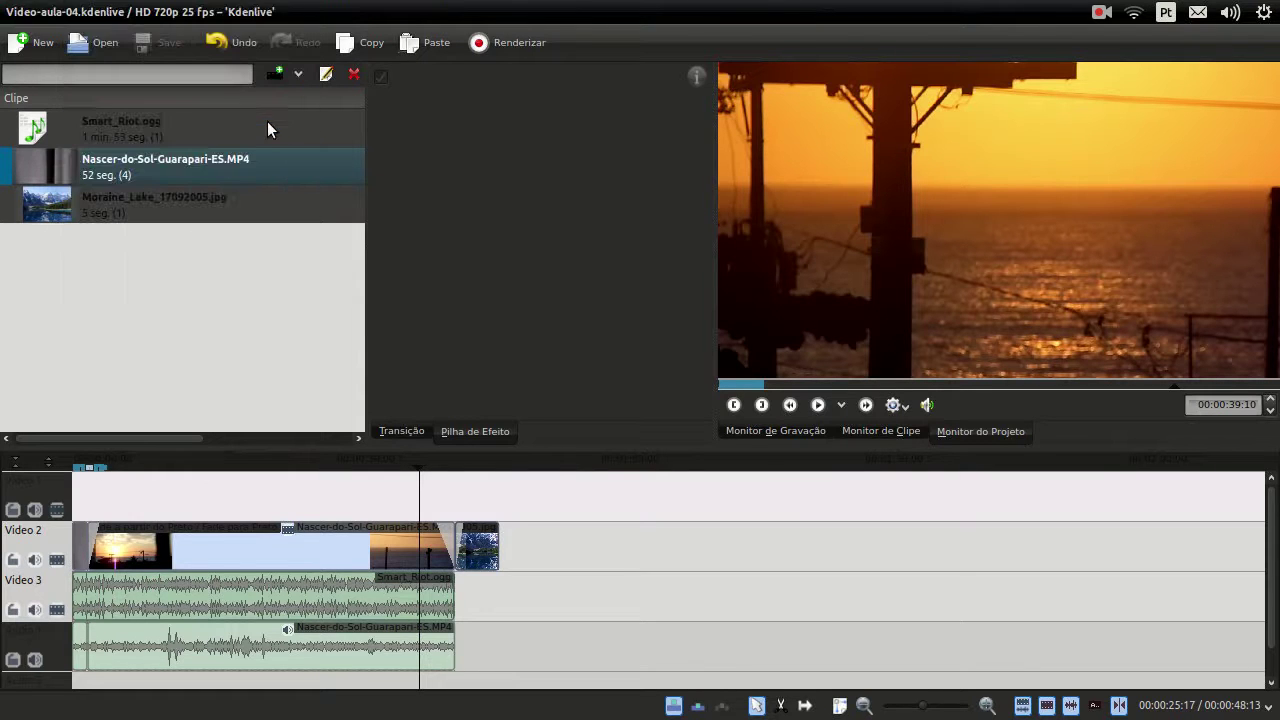
{"action": "left_click", "coordinate": [86, 12]}
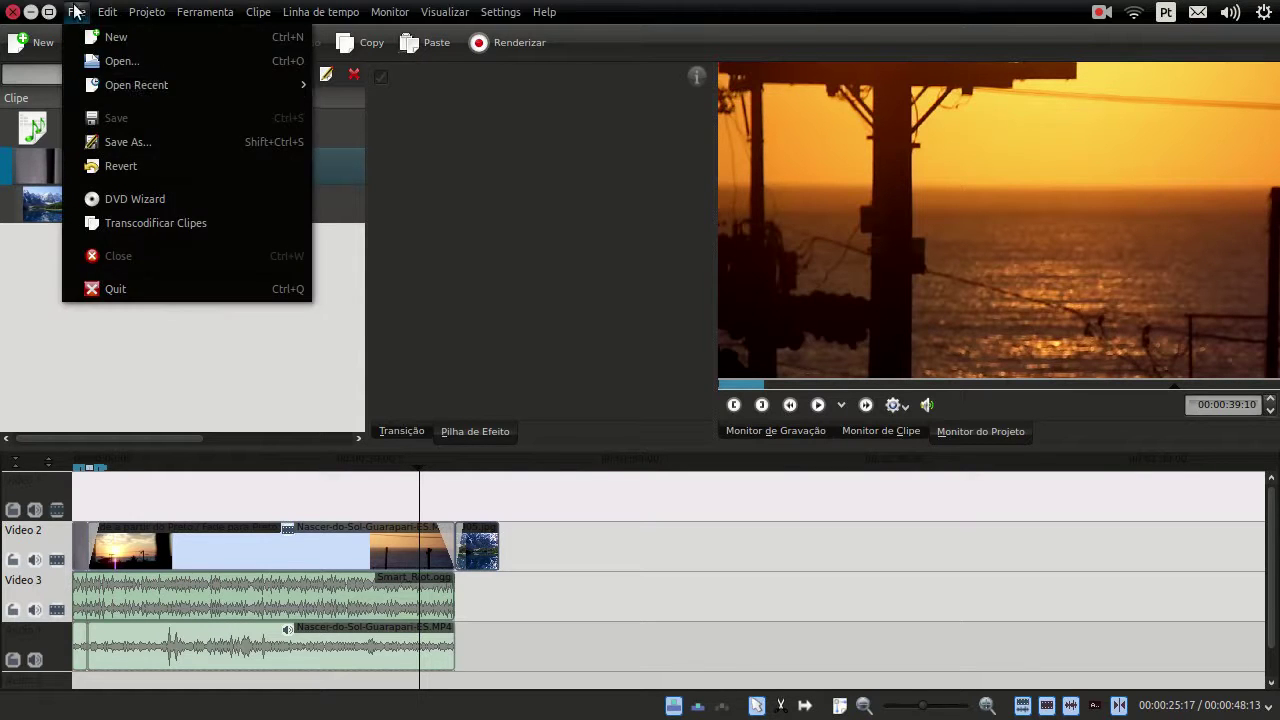
{"action": "left_click", "coordinate": [120, 141]}
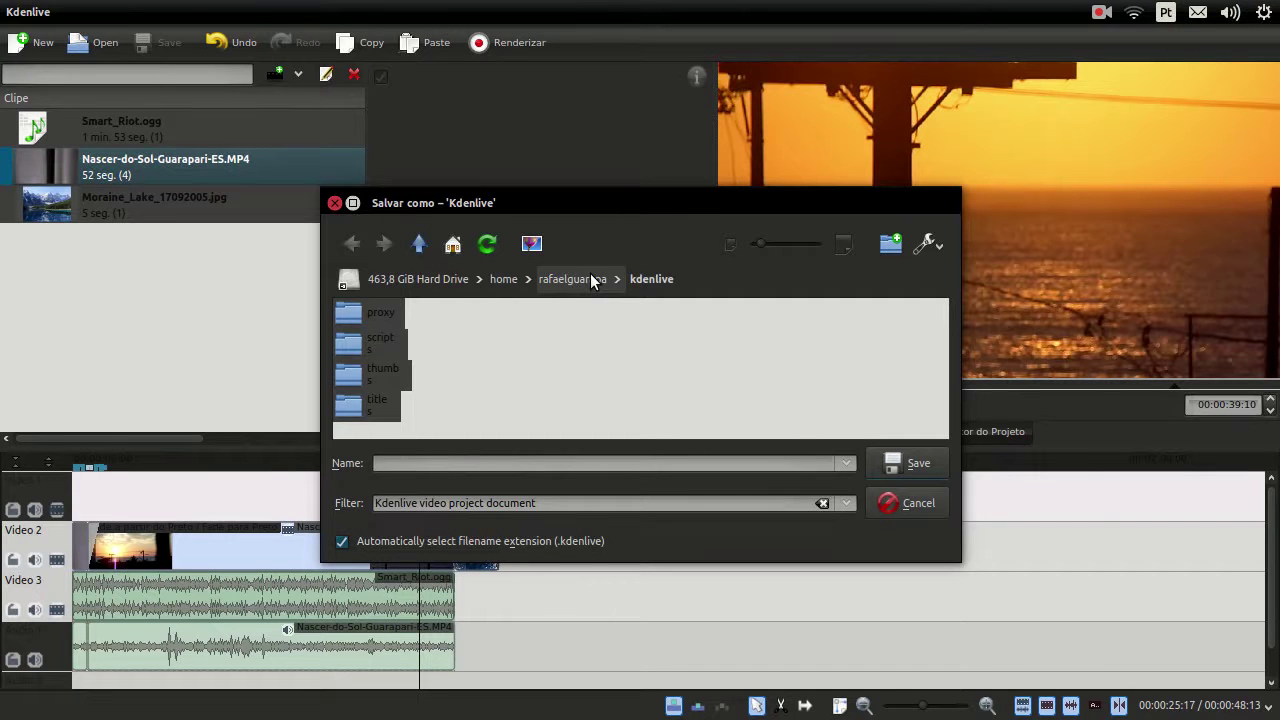
{"action": "left_click", "coordinate": [888, 508]}
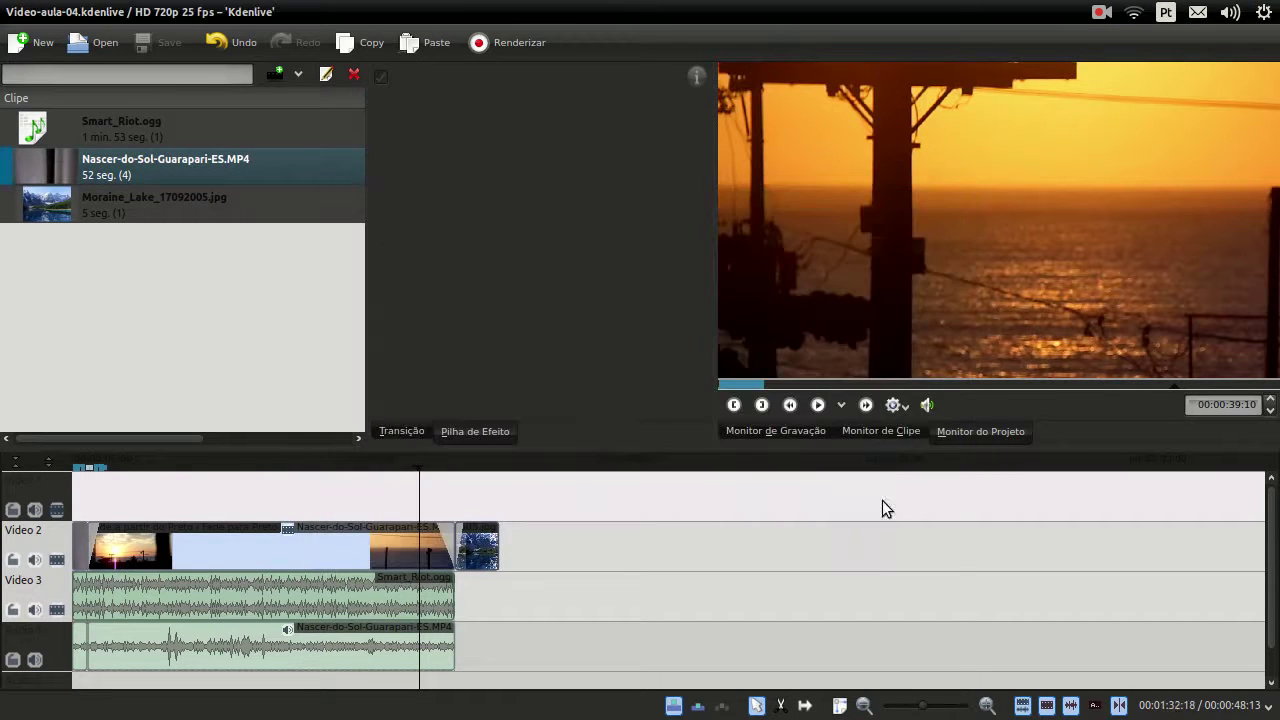
Check the saved Video-aula-04.kdenlive file in the file manager and return to Kdenlive
{"action": "left_click", "coordinate": [30, 108]}
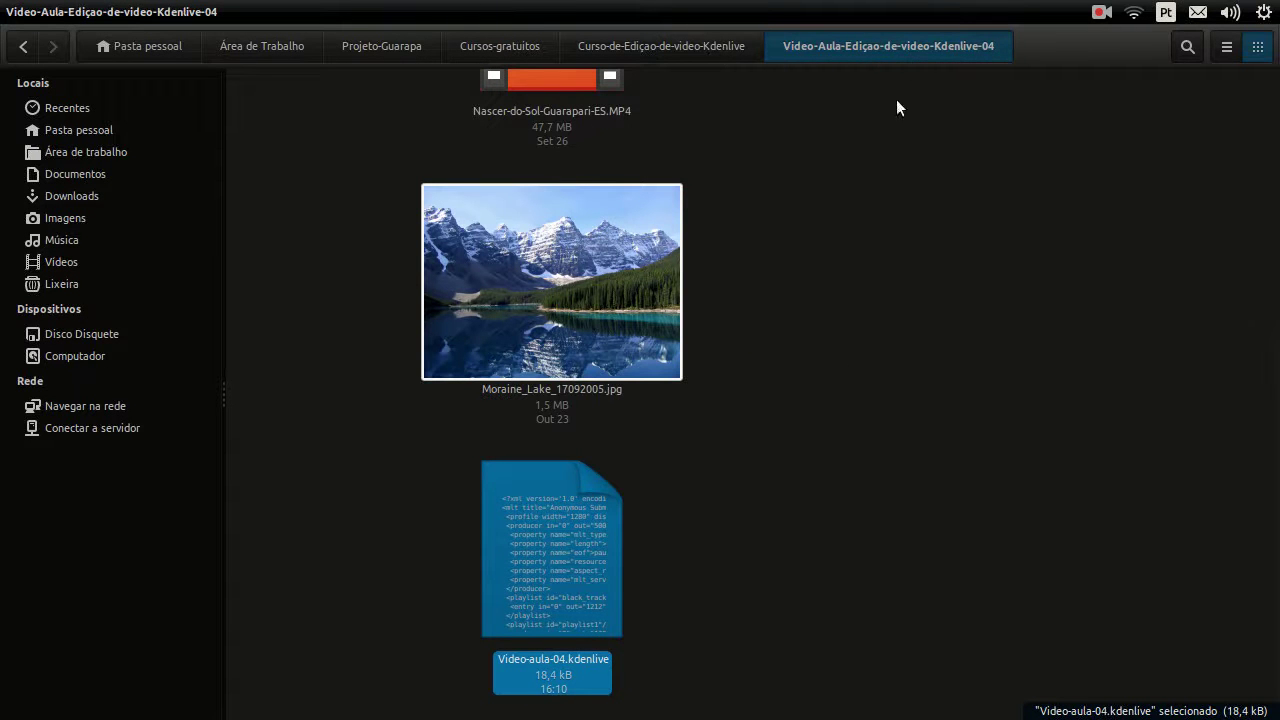
{"action": "left_click", "coordinate": [839, 426]}
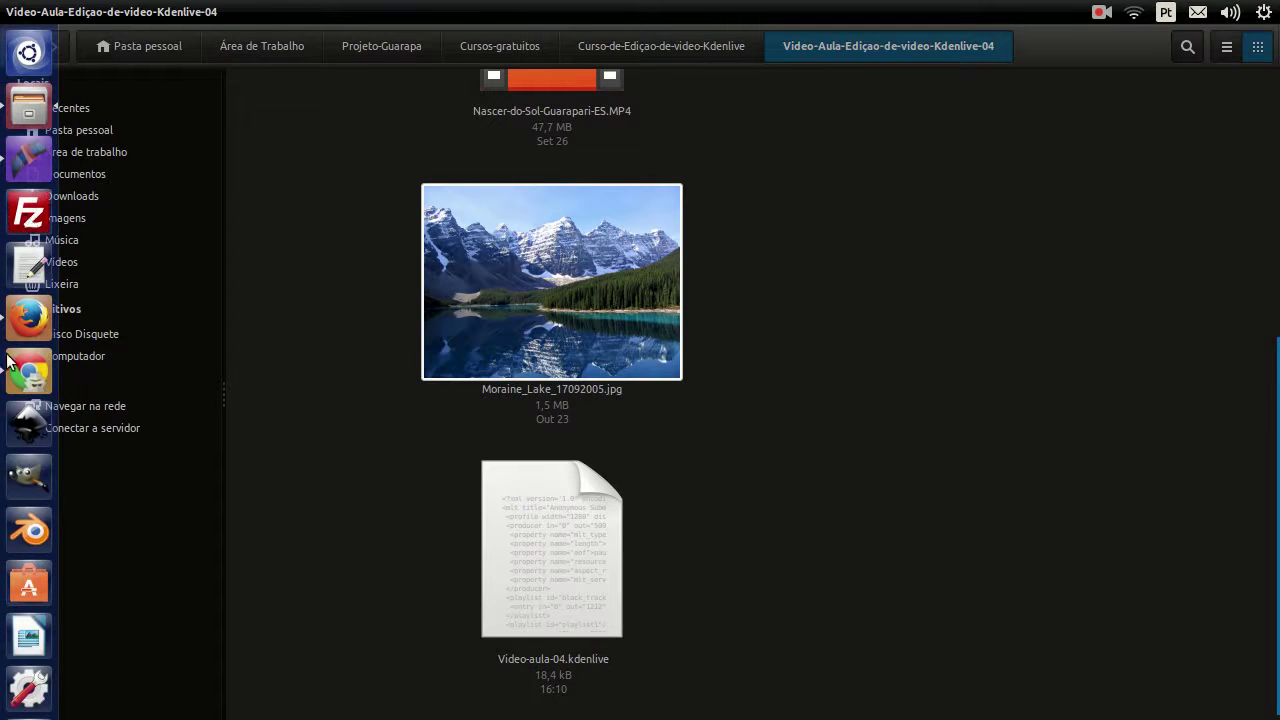
{"action": "left_click", "coordinate": [28, 165]}
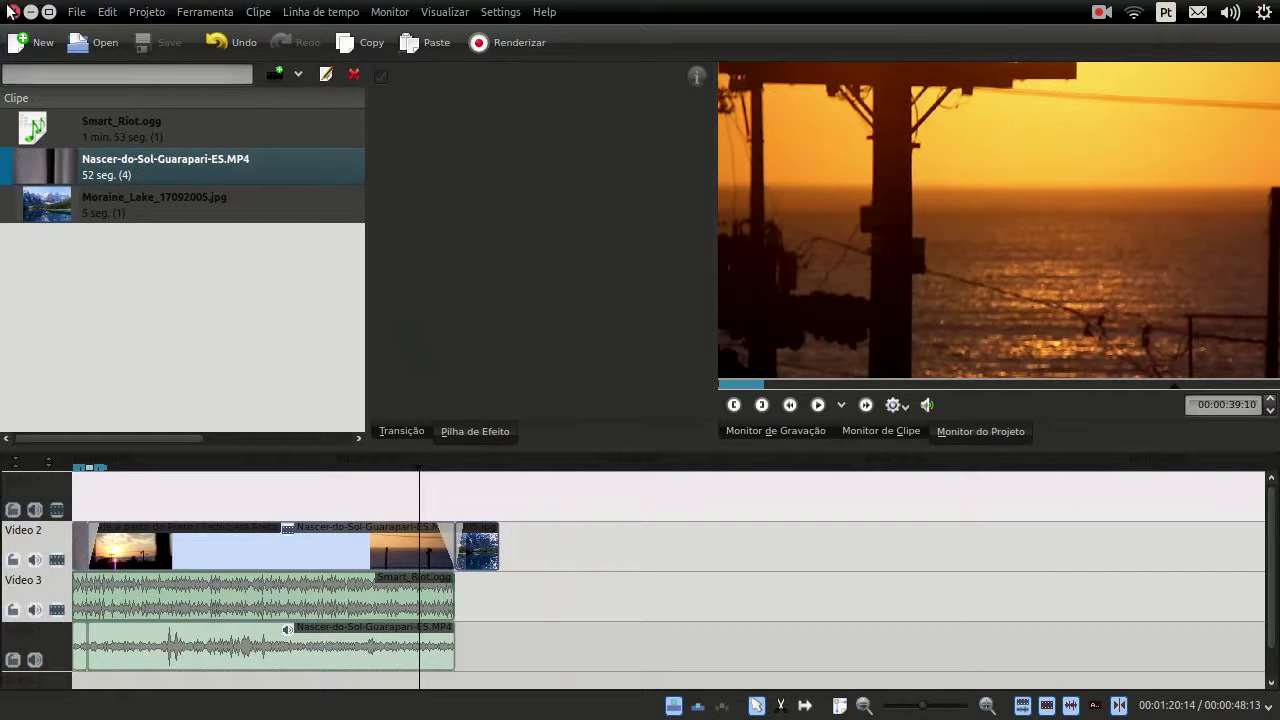
Reopen the Video-aula-04.kdenlive project from its folder in the file manager
{"action": "key", "text": "alt+Tab"}
{"action": "left_click", "coordinate": [569, 565]}
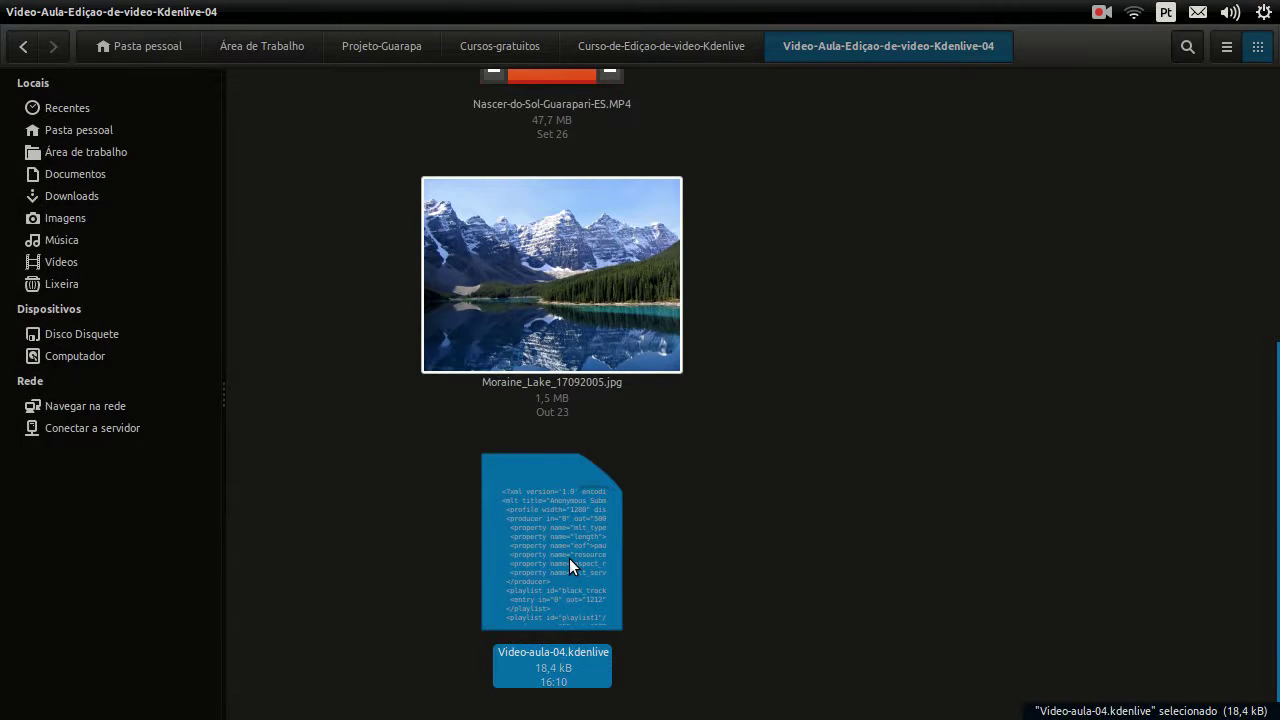
{"action": "double_click", "coordinate": [569, 558]}
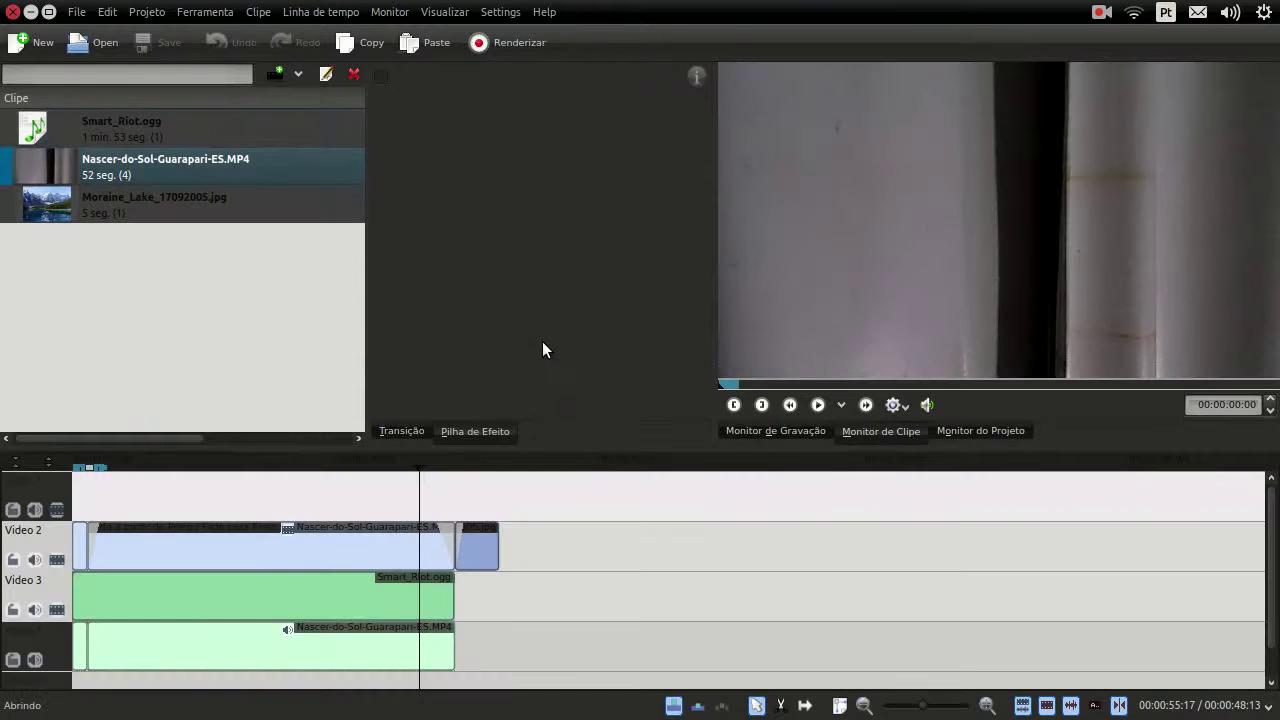
Add a second Smart_Riot.ogg clip to the Video 3 track, starting at 00:00:48:13, and save the project
{"action": "left_click", "coordinate": [294, 493]}
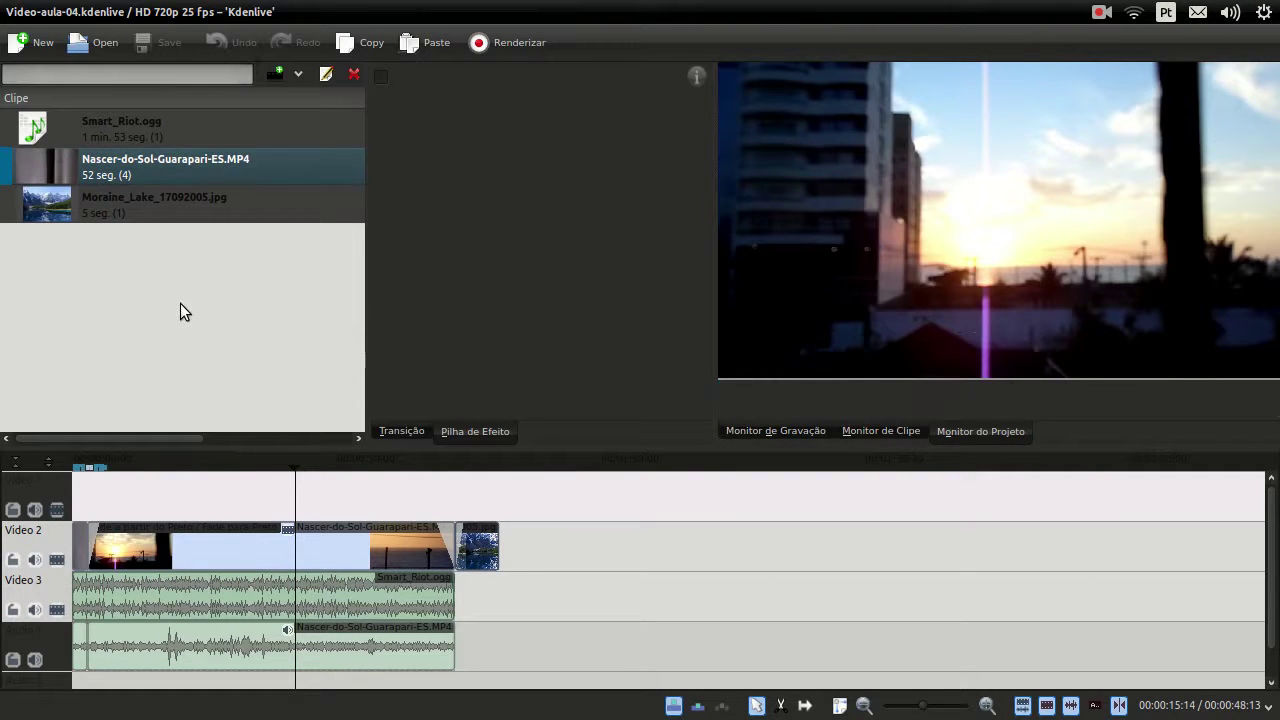
{"action": "left_click_drag", "start_coordinate": [152, 131], "coordinate": [503, 590]}
{"action": "left_click_drag", "start_coordinate": [537, 544], "coordinate": [665, 580]}
{"action": "left_click", "coordinate": [163, 56]}
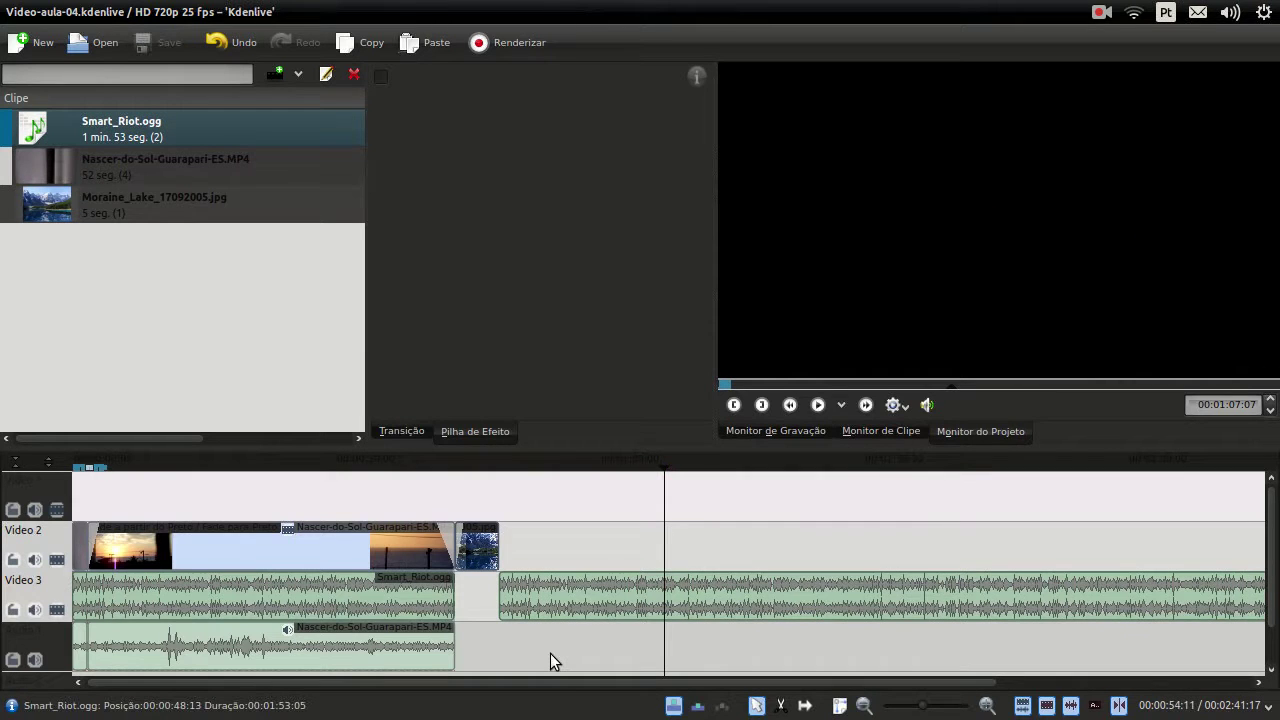
Delete the second Smart_Riot.ogg clip from the Video 3 track and move the playhead to 00:00:25:11
{"action": "left_click", "coordinate": [482, 496]}
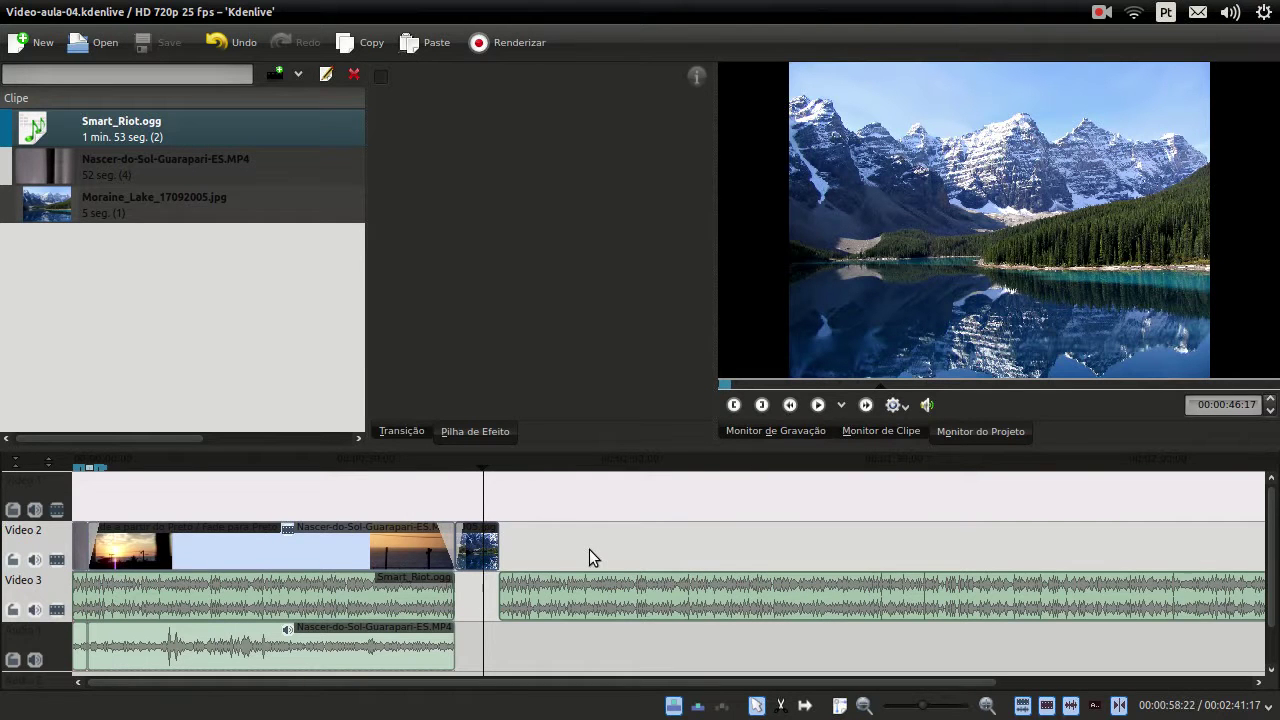
{"action": "left_click", "coordinate": [566, 580]}
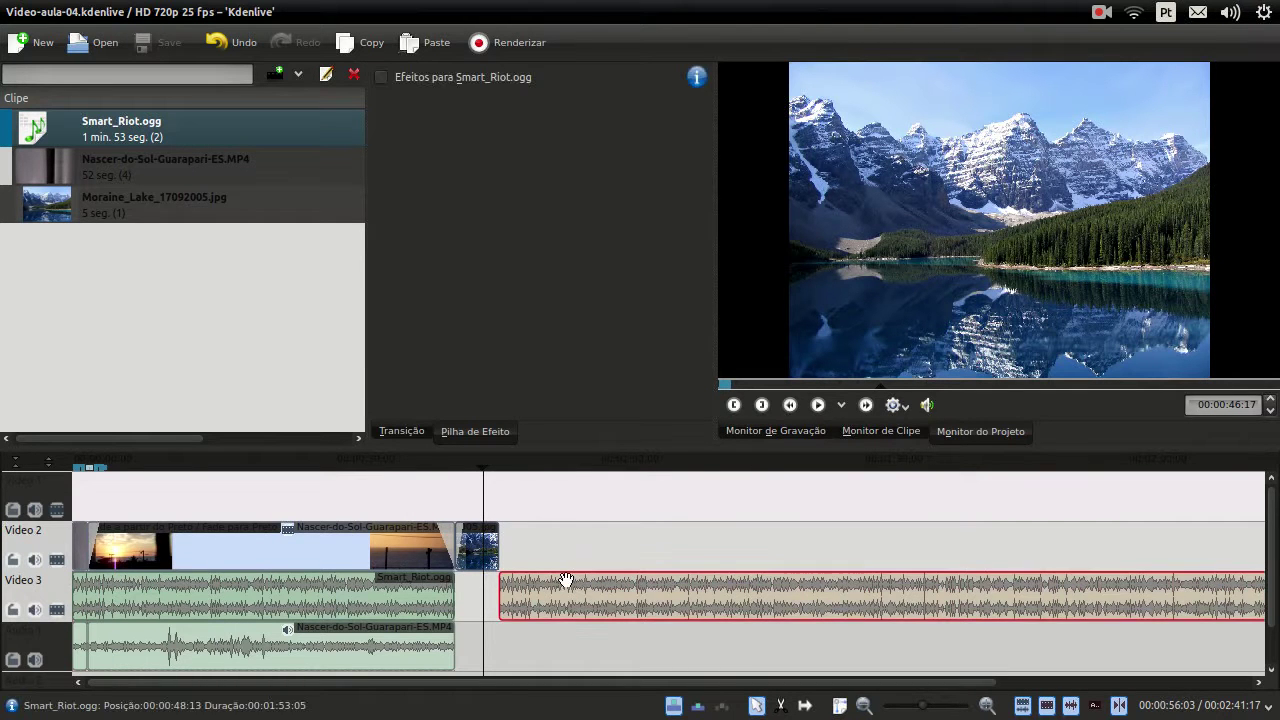
{"action": "key", "text": "Delete"}
{"action": "left_click", "coordinate": [184, 514]}
{"action": "left_click_drag", "start_coordinate": [189, 514], "coordinate": [295, 532]}
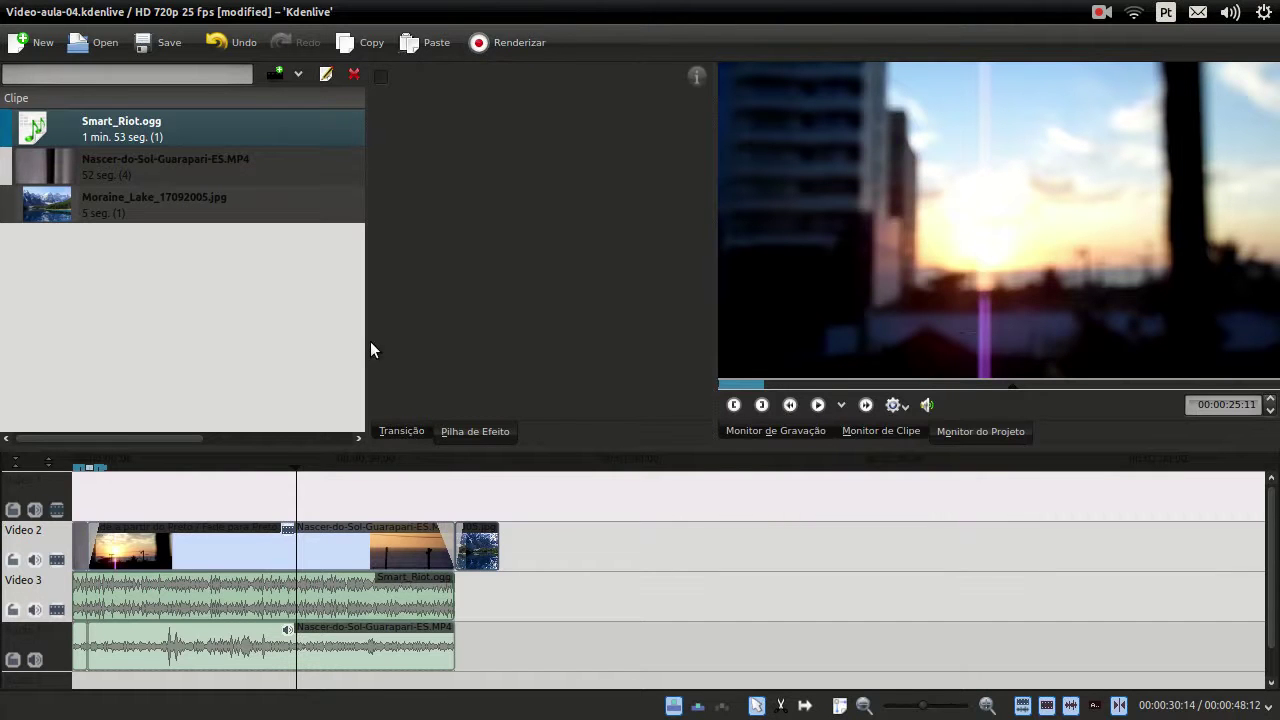
Switch to the file manager to view the project file's updated size and save time, and go back to Kdenlive
{"action": "left_click", "coordinate": [325, 325]}
{"action": "left_click", "coordinate": [30, 105]}
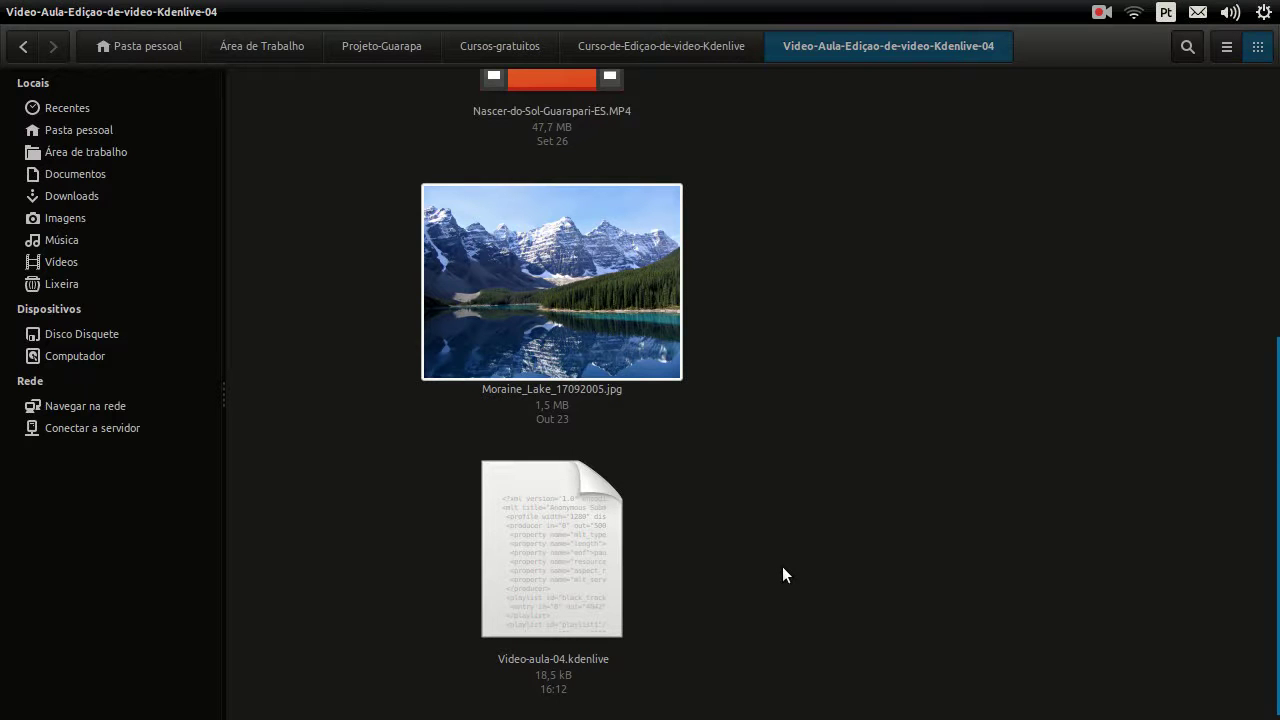
{"action": "mouse_move", "coordinate": [4, 300]}
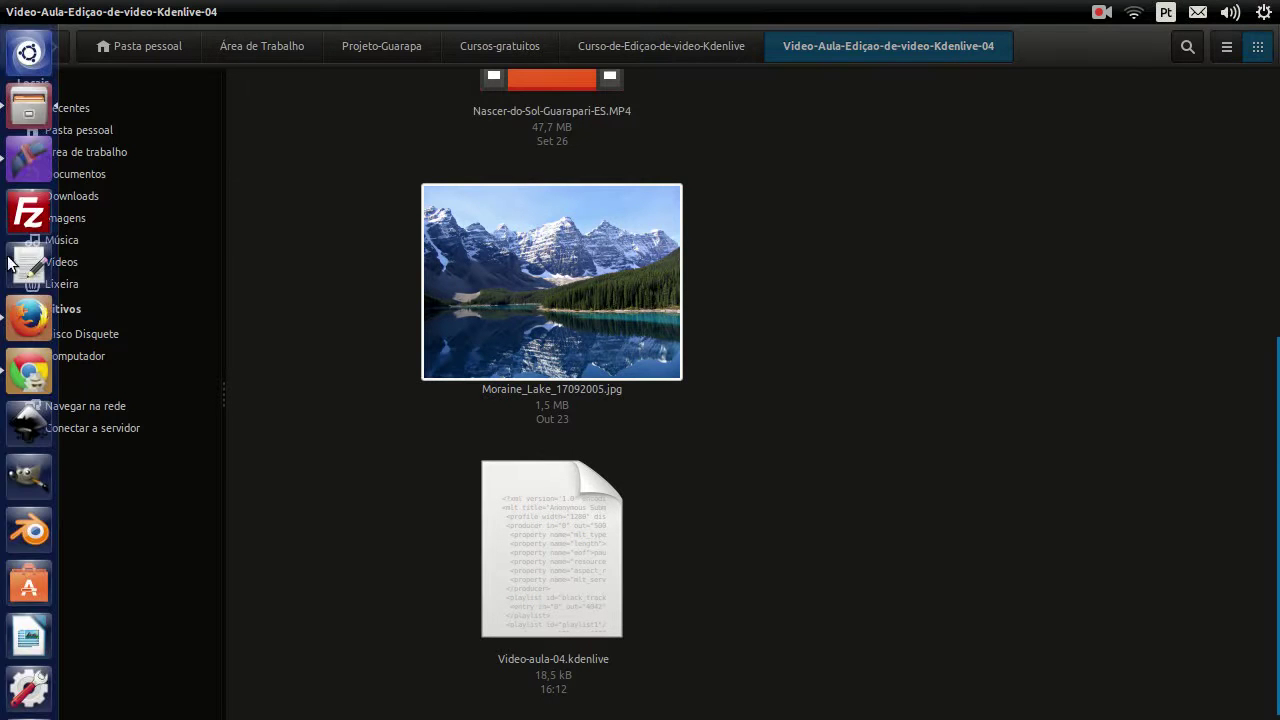
{"action": "left_click", "coordinate": [28, 158]}
Open the project rendering settings and look through the list of output formats
{"action": "left_click", "coordinate": [515, 42]}
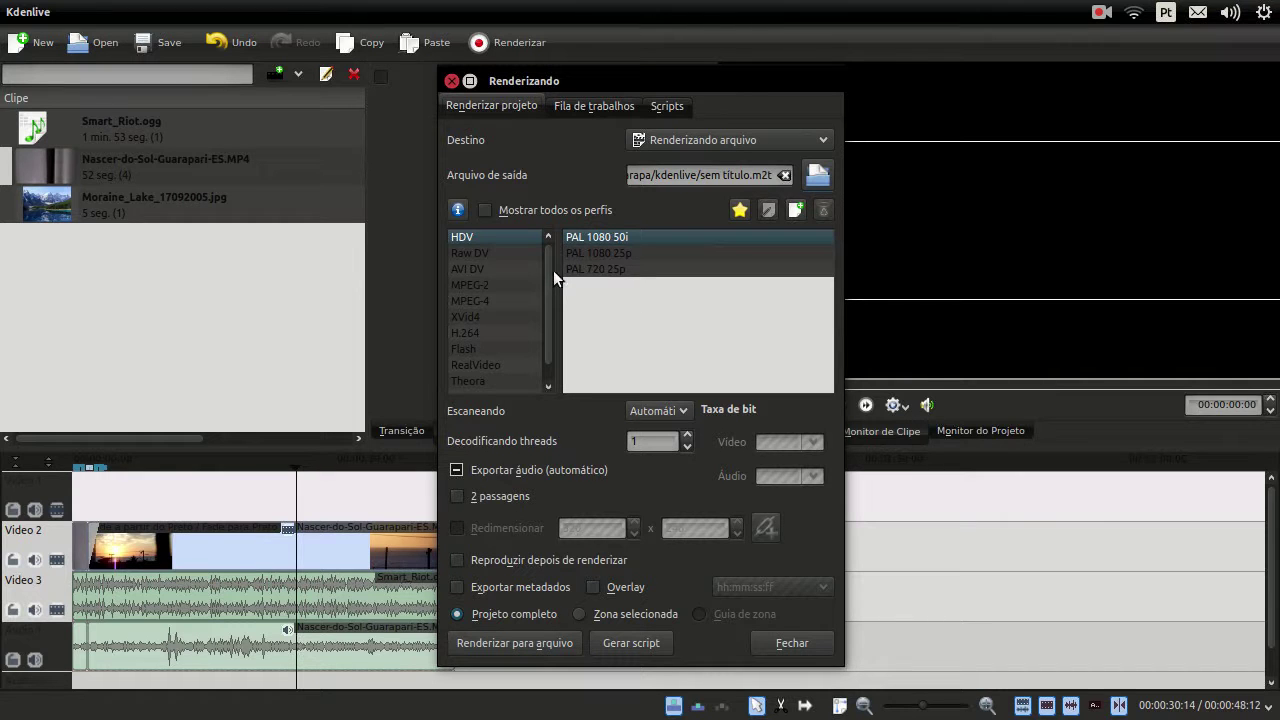
{"action": "left_click_drag", "start_coordinate": [549, 266], "coordinate": [548, 284]}
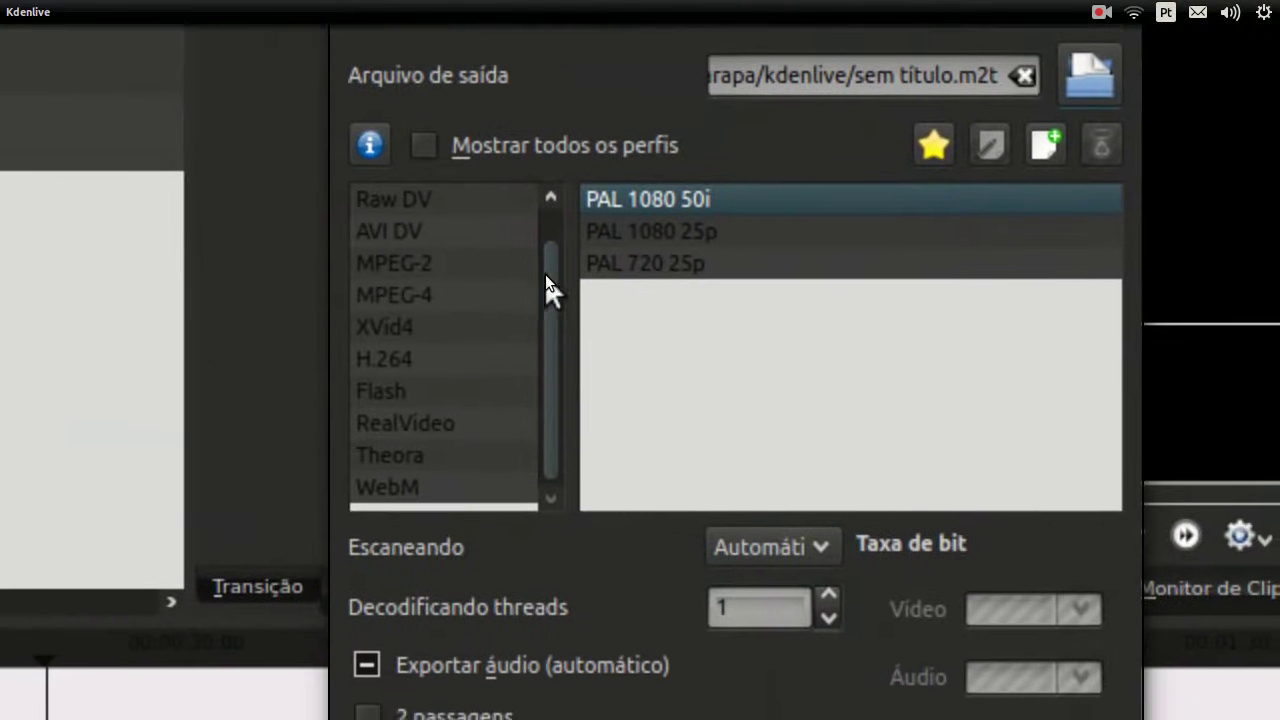
{"action": "left_click_drag", "start_coordinate": [545, 274], "coordinate": [551, 262]}
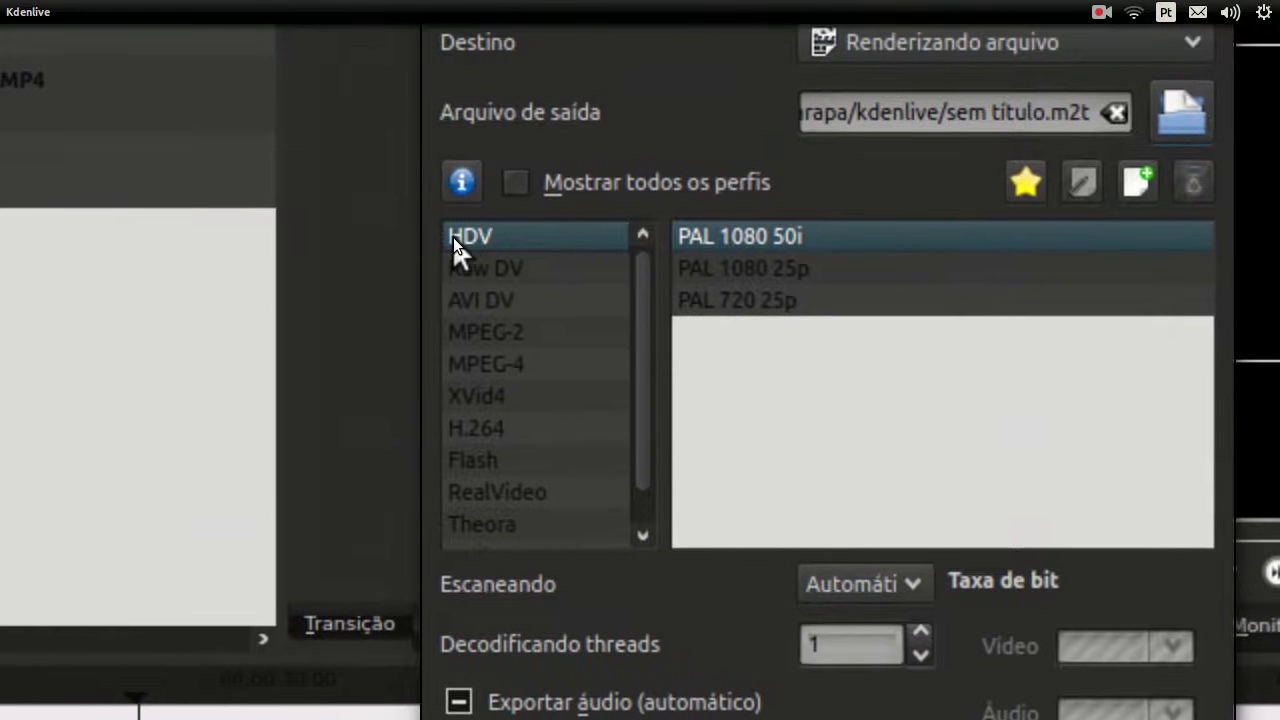
Browse the profiles of the Raw DV, AVI DV, MPEG-2 and MPEG-4 formats, comparing MPEG-4/AAC with MPEG-4/MP3
{"action": "left_click", "coordinate": [514, 268]}
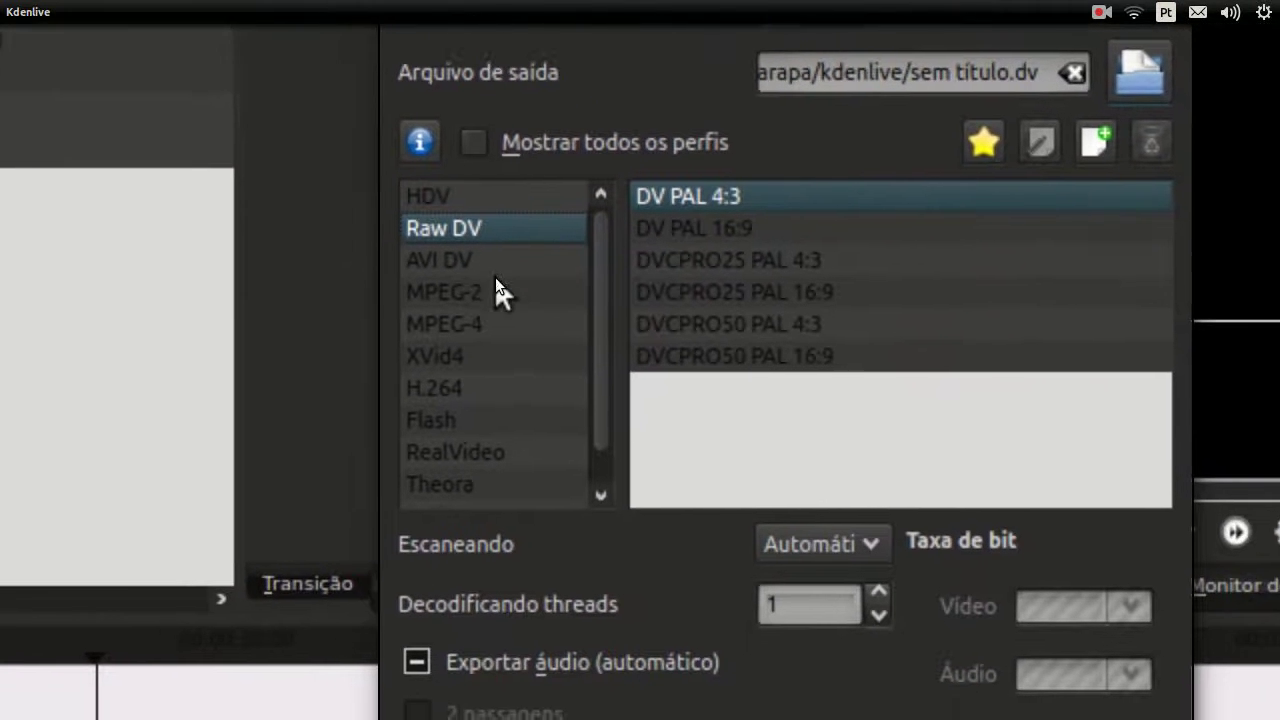
{"action": "left_click", "coordinate": [475, 284]}
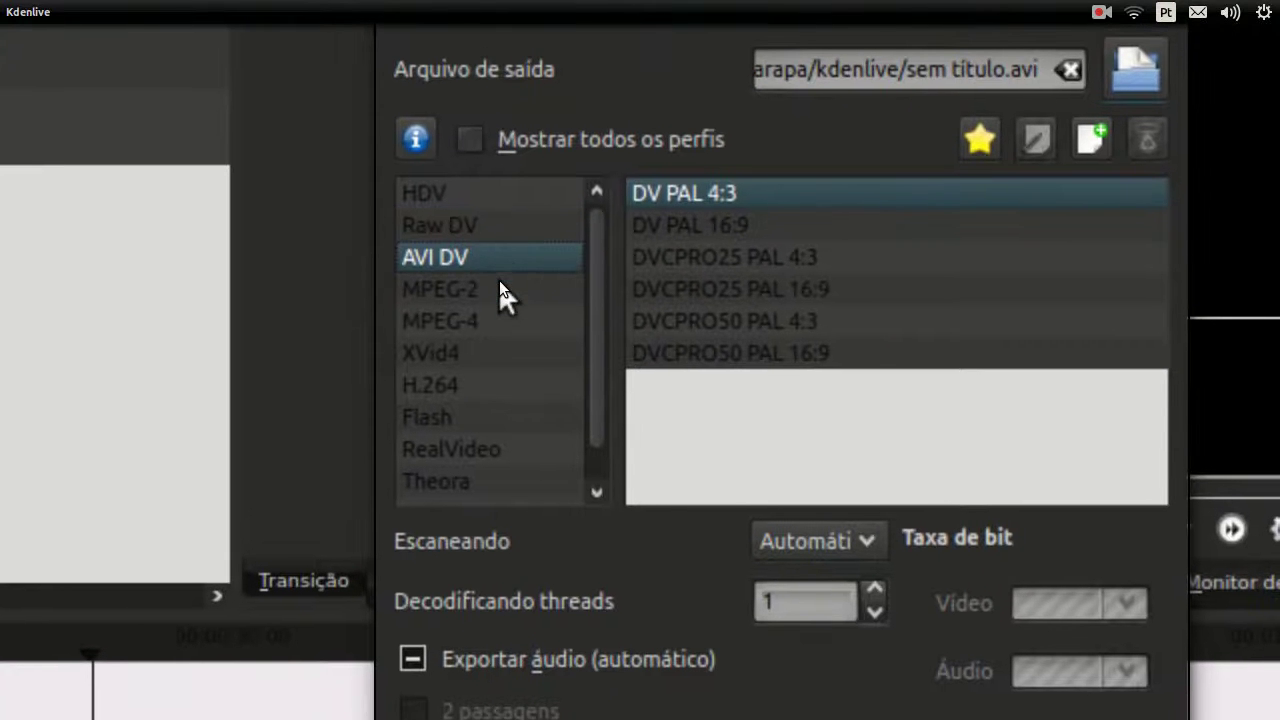
{"action": "left_click", "coordinate": [499, 285]}
{"action": "left_click", "coordinate": [499, 313]}
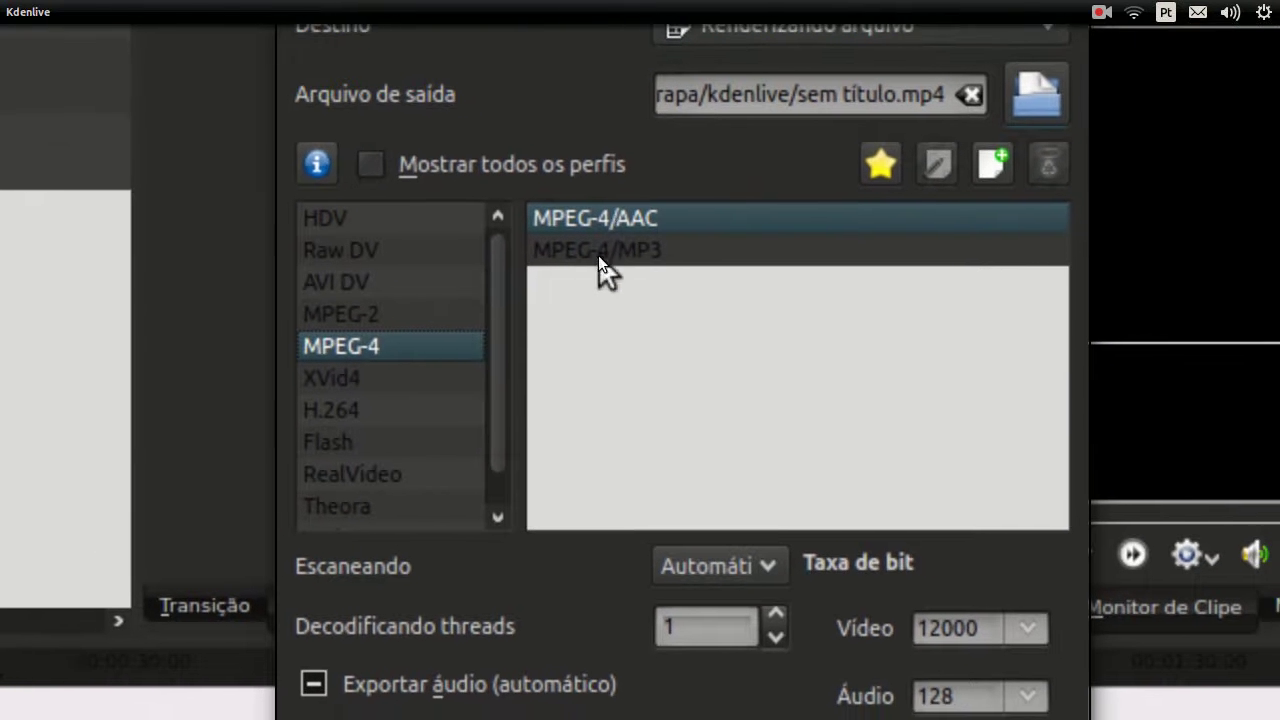
{"action": "left_click", "coordinate": [651, 251]}
{"action": "left_click", "coordinate": [652, 226]}
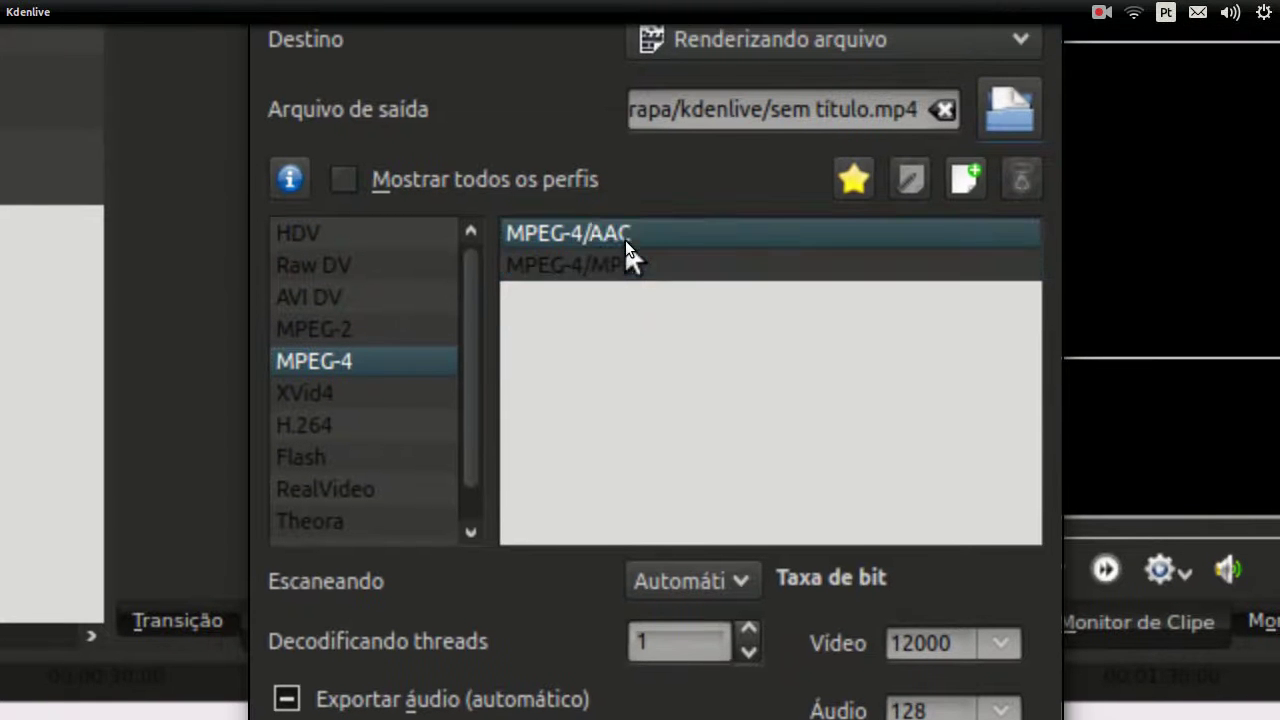
{"action": "left_click", "coordinate": [626, 262]}
Browse the profiles of the XVid4, H.264, Flash, RealVideo, Theora and WebM output formats
{"action": "left_click", "coordinate": [318, 393]}
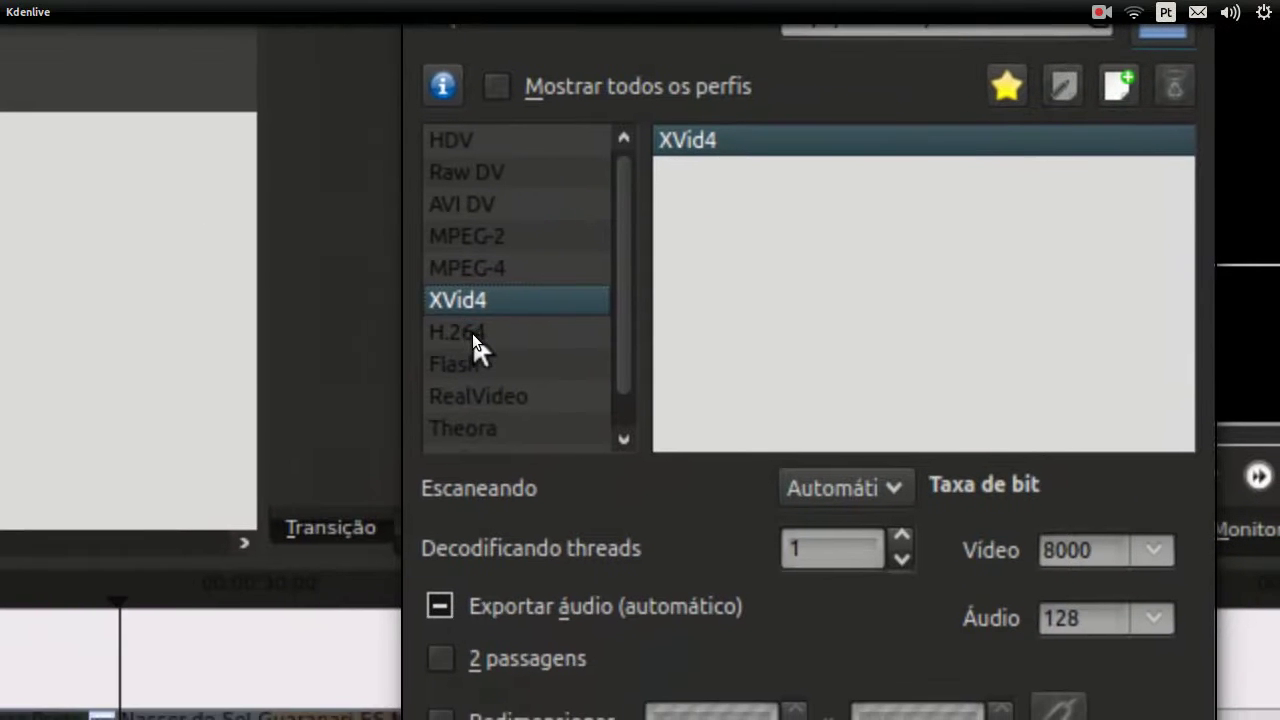
{"action": "left_click", "coordinate": [432, 370]}
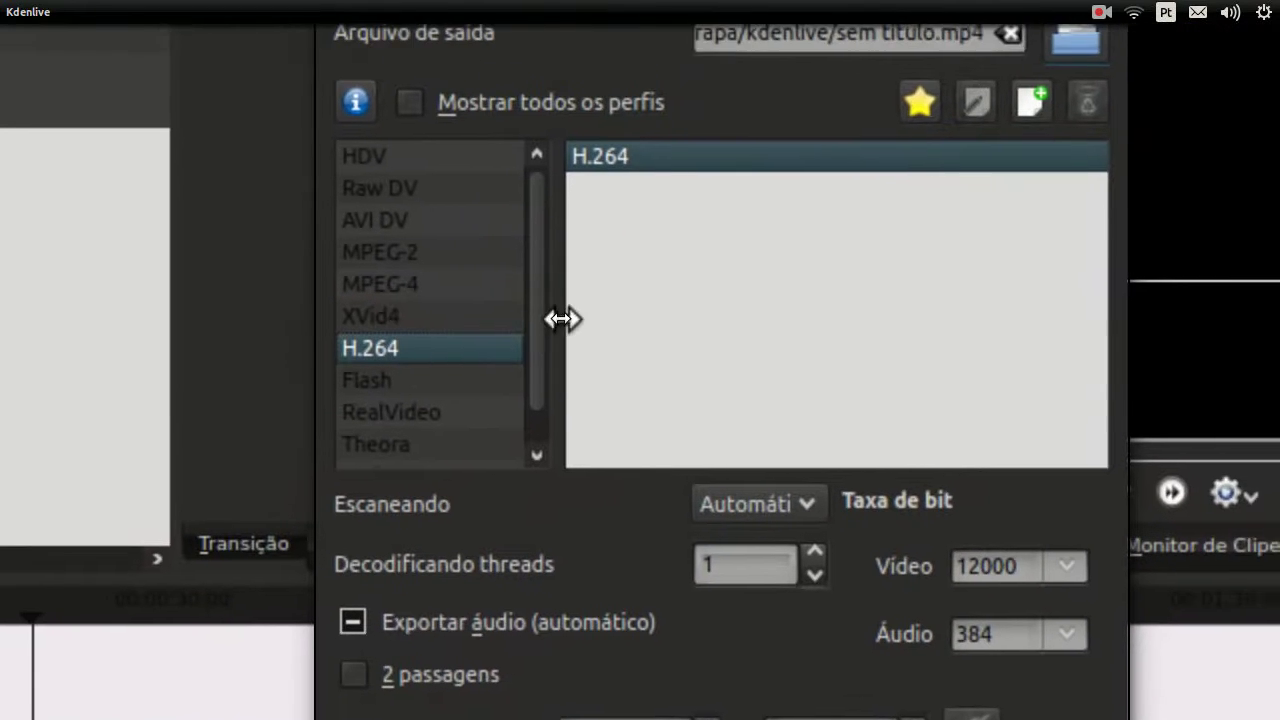
{"action": "left_click", "coordinate": [460, 380]}
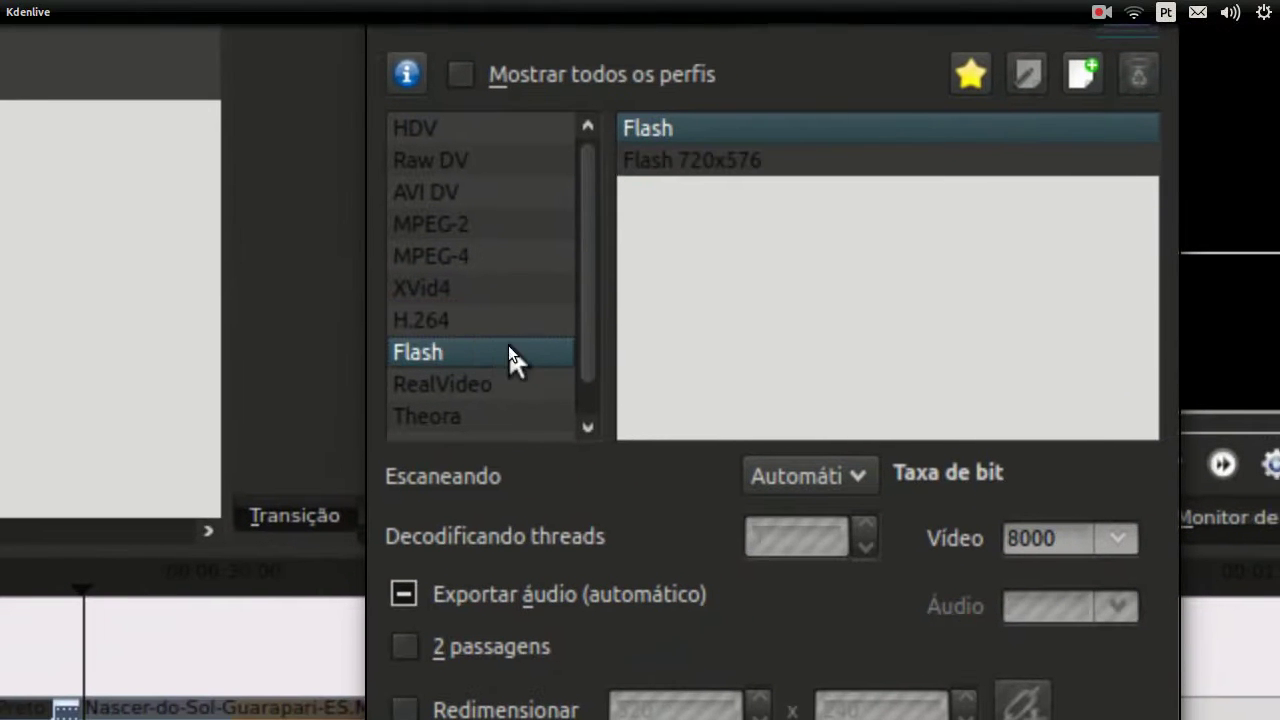
{"action": "left_click", "coordinate": [496, 386]}
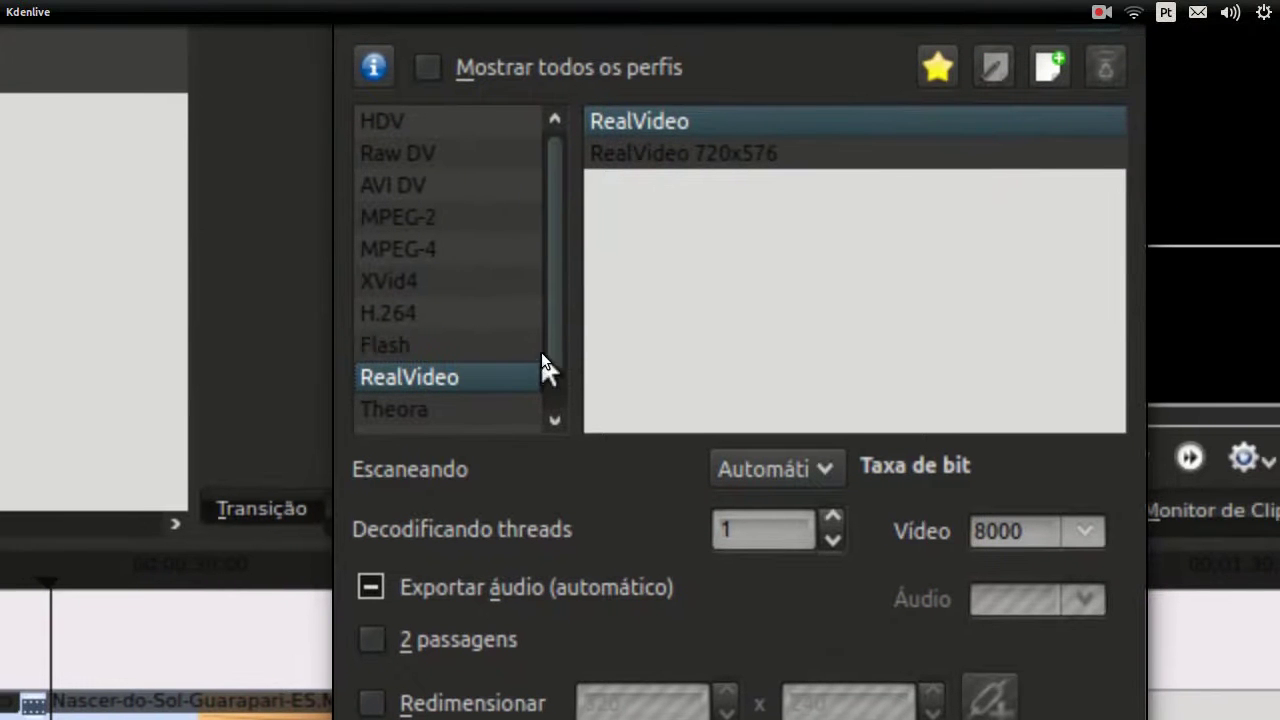
{"action": "scroll", "coordinate": [548, 351], "scroll_direction": "down", "scroll_amount": 1}
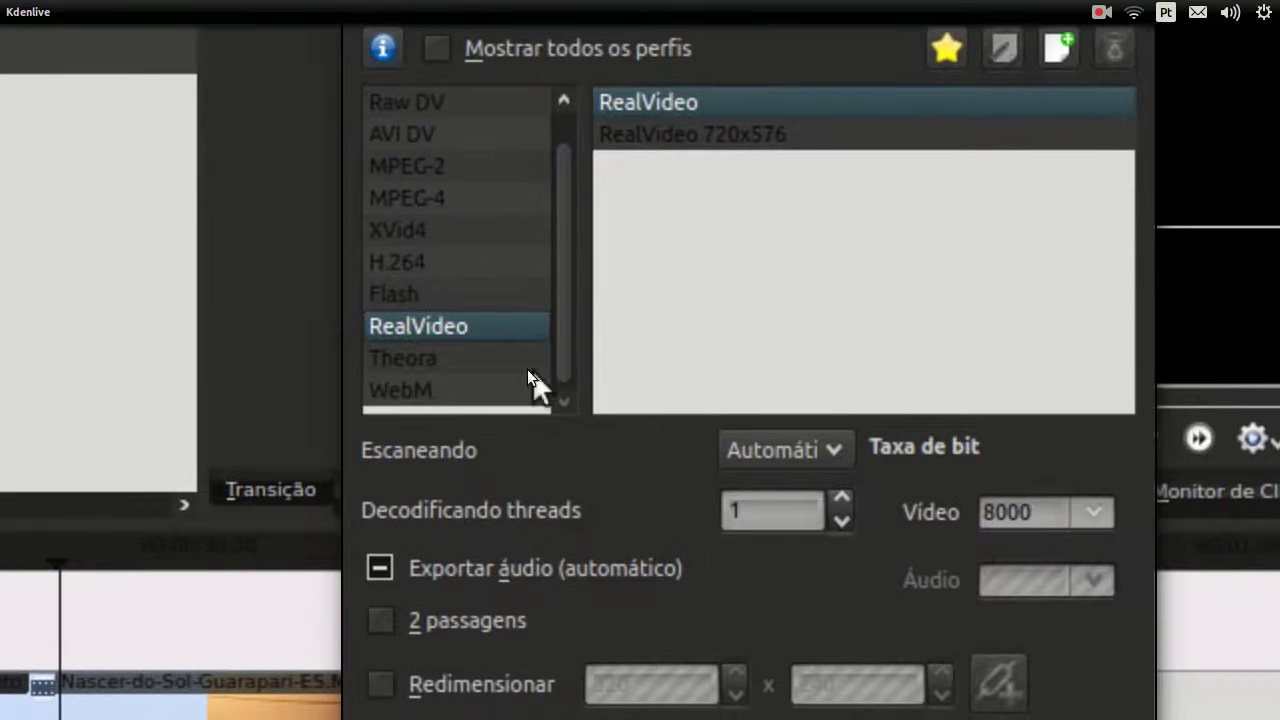
{"action": "left_click", "coordinate": [511, 362]}
{"action": "left_click", "coordinate": [509, 388]}
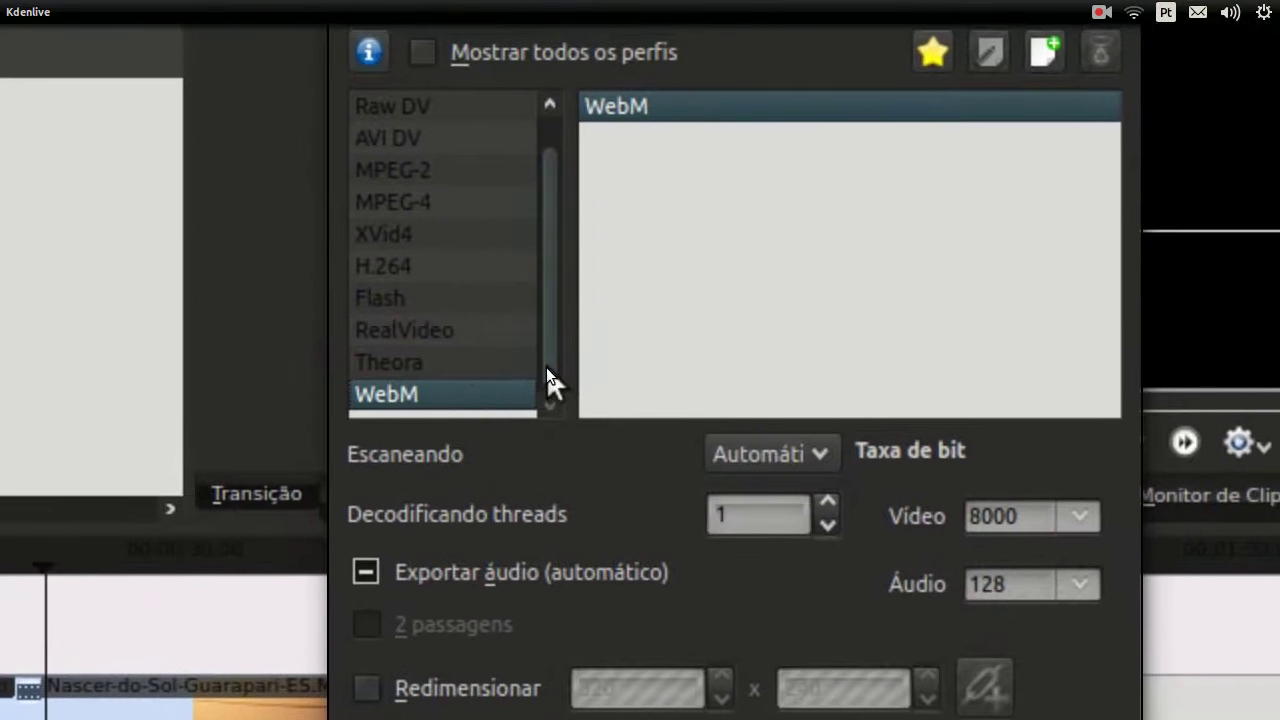
Choose the MPEG-4 output format with the MPEG-4/AAC profile, checking the audio bitrate choices and the MPEG-4/MP3 alternative
{"action": "scroll", "coordinate": [546, 367], "scroll_direction": "up", "scroll_amount": 1}
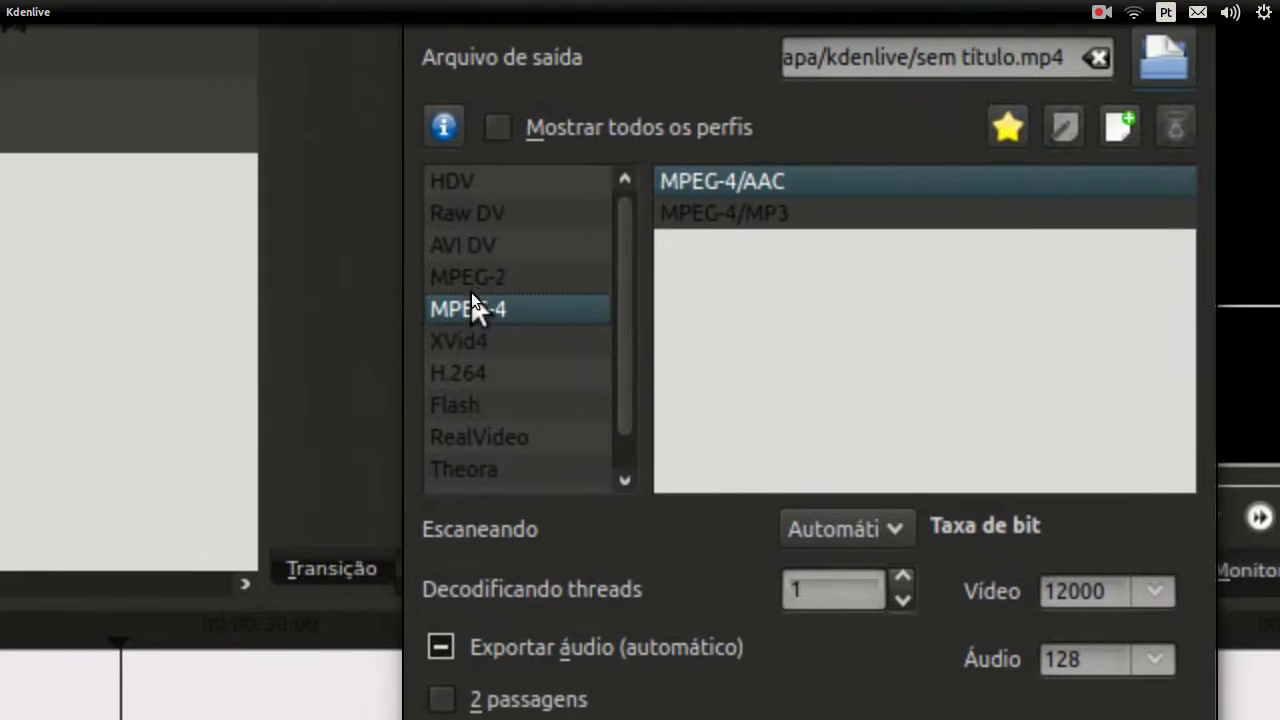
{"action": "left_click", "coordinate": [471, 293]}
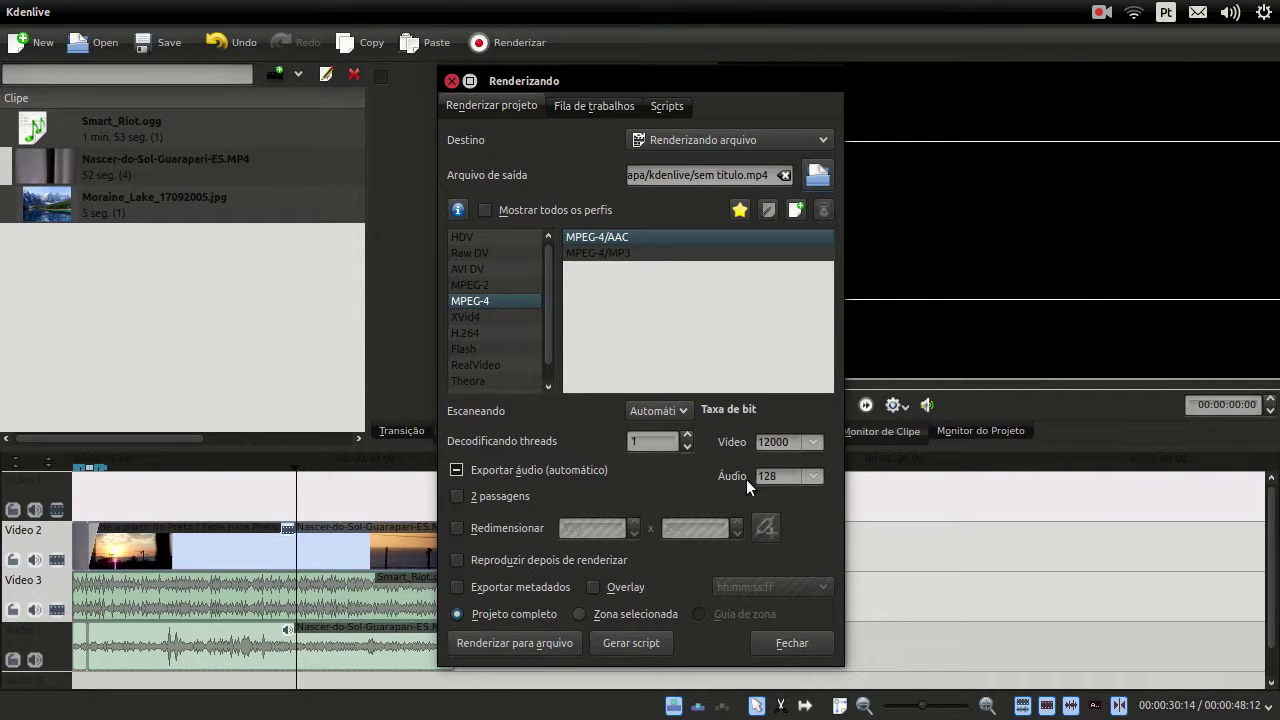
{"action": "left_click", "coordinate": [819, 480]}
{"action": "left_click", "coordinate": [819, 480]}
{"action": "left_click", "coordinate": [608, 248]}
{"action": "left_click", "coordinate": [608, 238]}
{"action": "left_click", "coordinate": [614, 254]}
{"action": "left_click", "coordinate": [614, 237]}
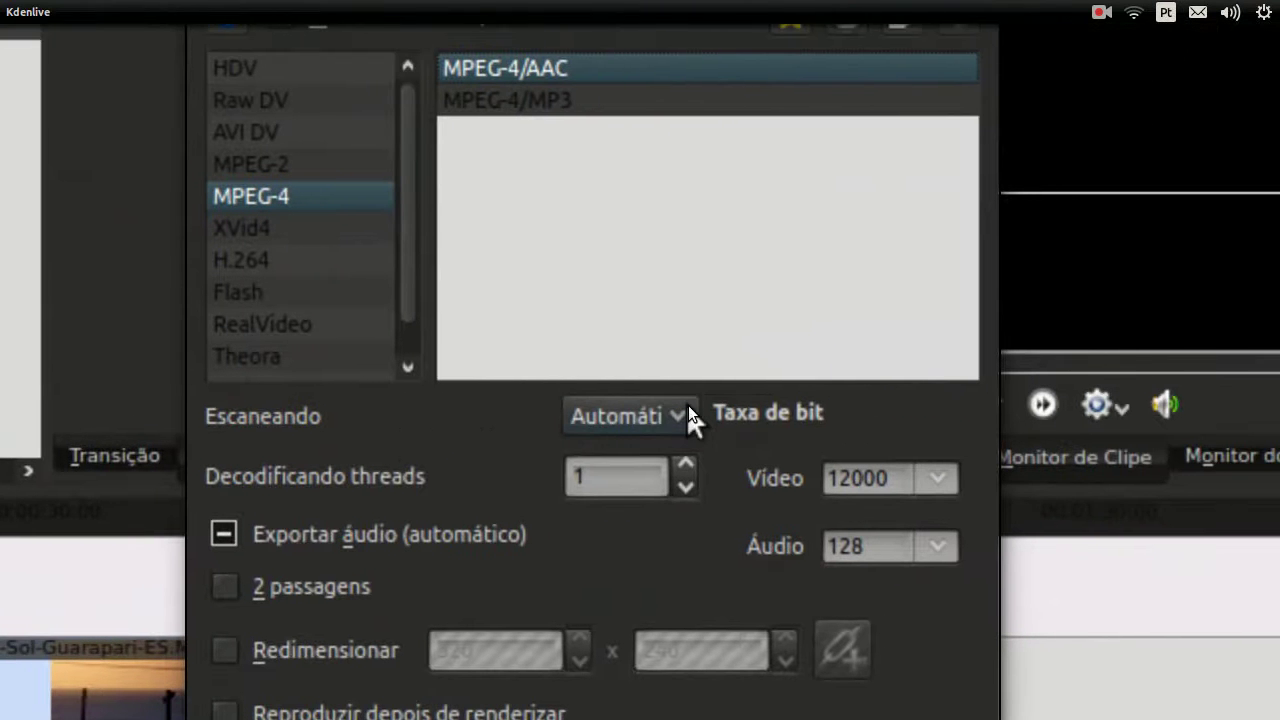
Review the scanning modes and the available video bitrates for the MPEG-4/AAC profile
{"action": "left_click", "coordinate": [820, 404]}
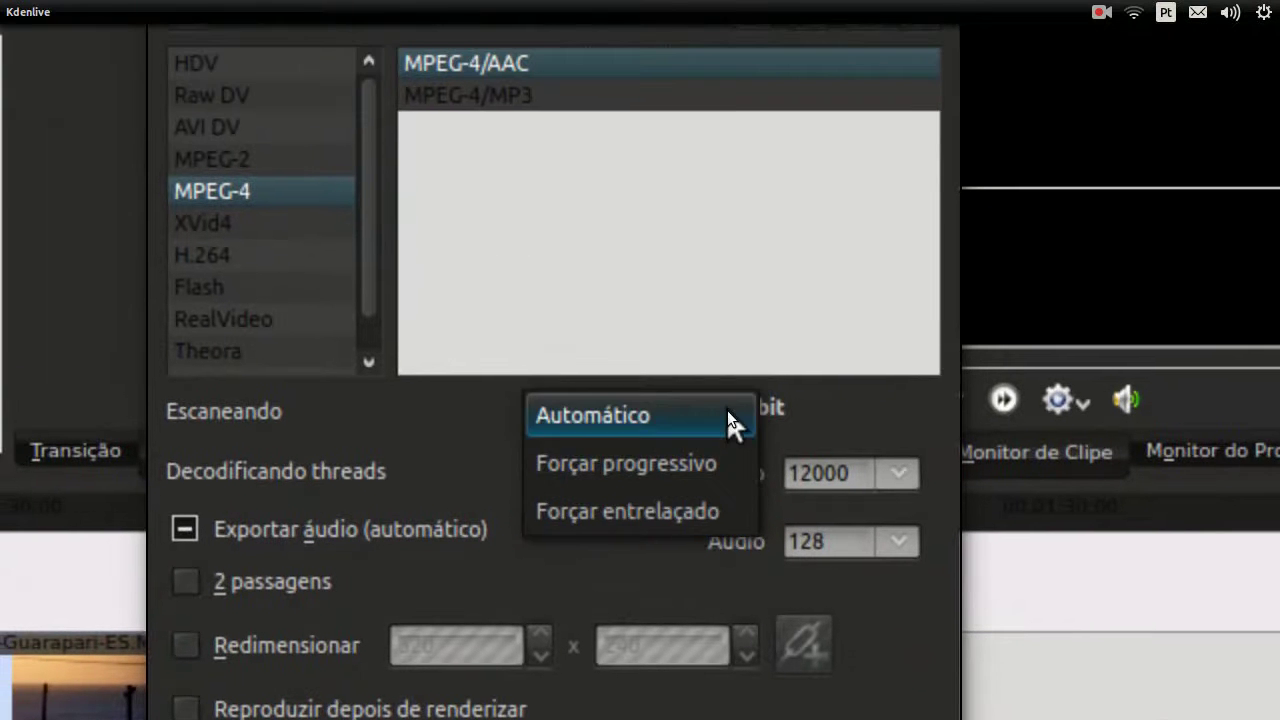
{"action": "left_click", "coordinate": [725, 315]}
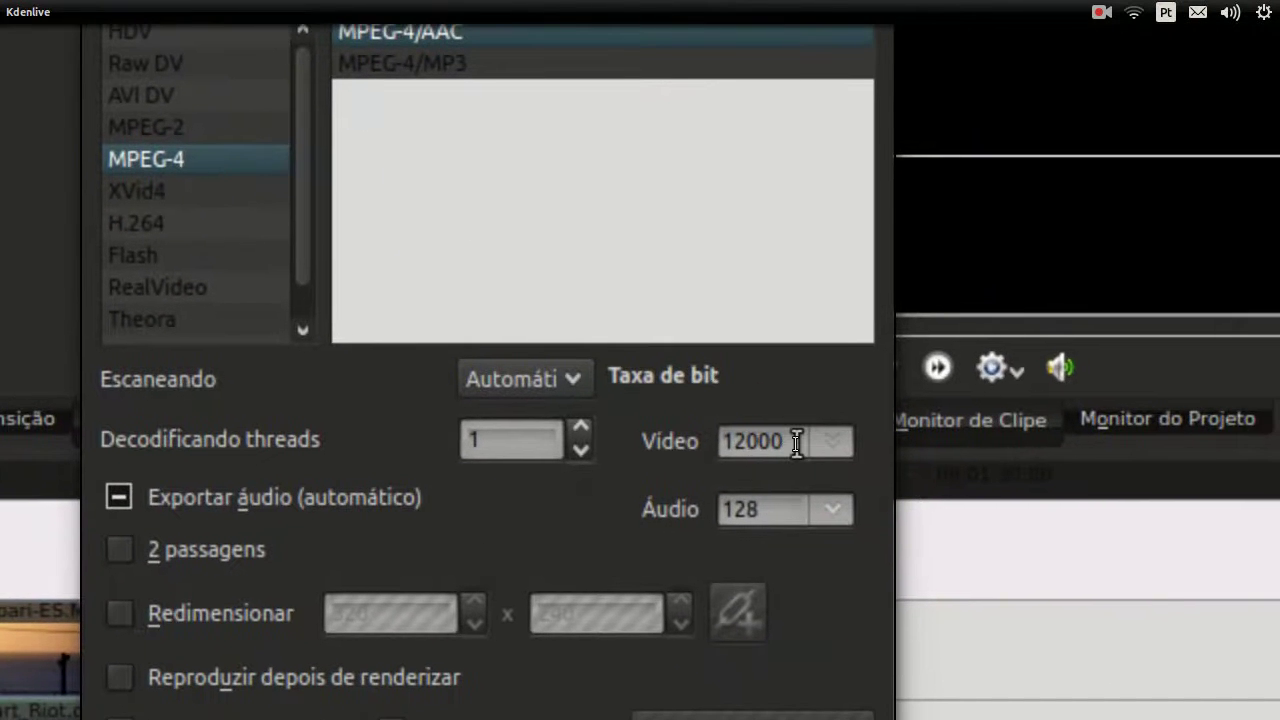
{"action": "double_click", "coordinate": [792, 441]}
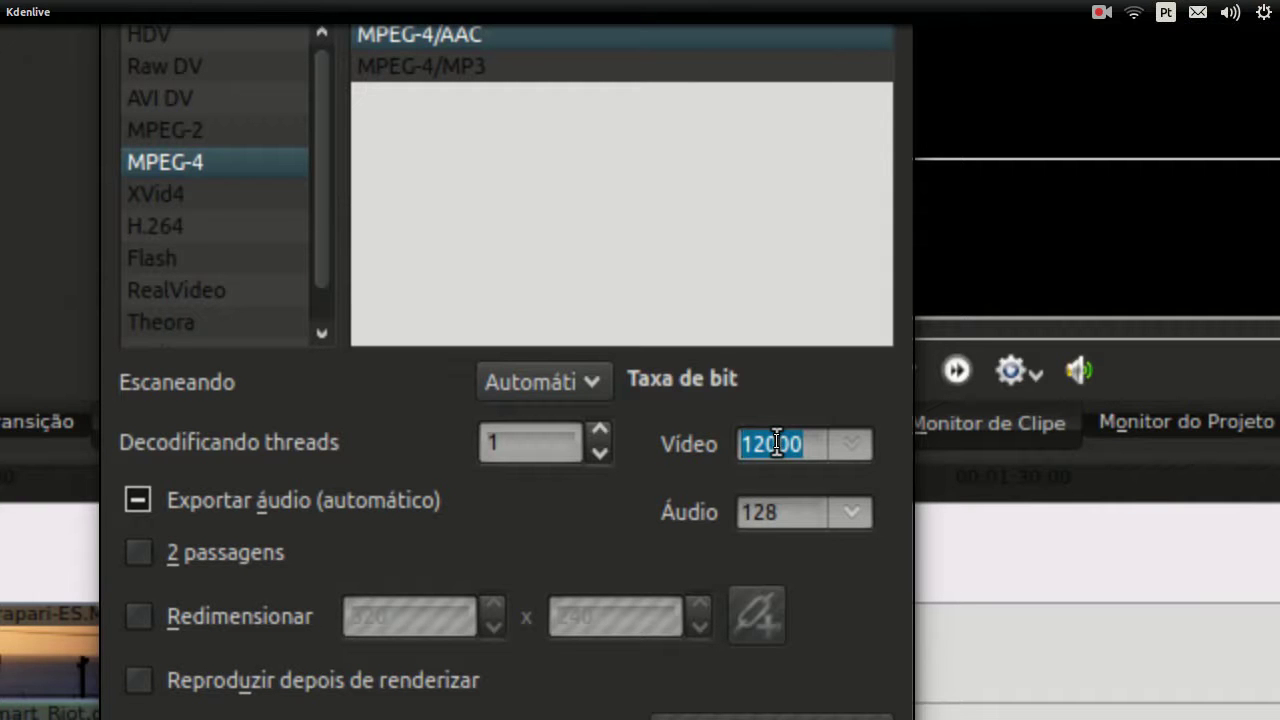
{"action": "left_click_drag", "start_coordinate": [768, 443], "coordinate": [832, 447]}
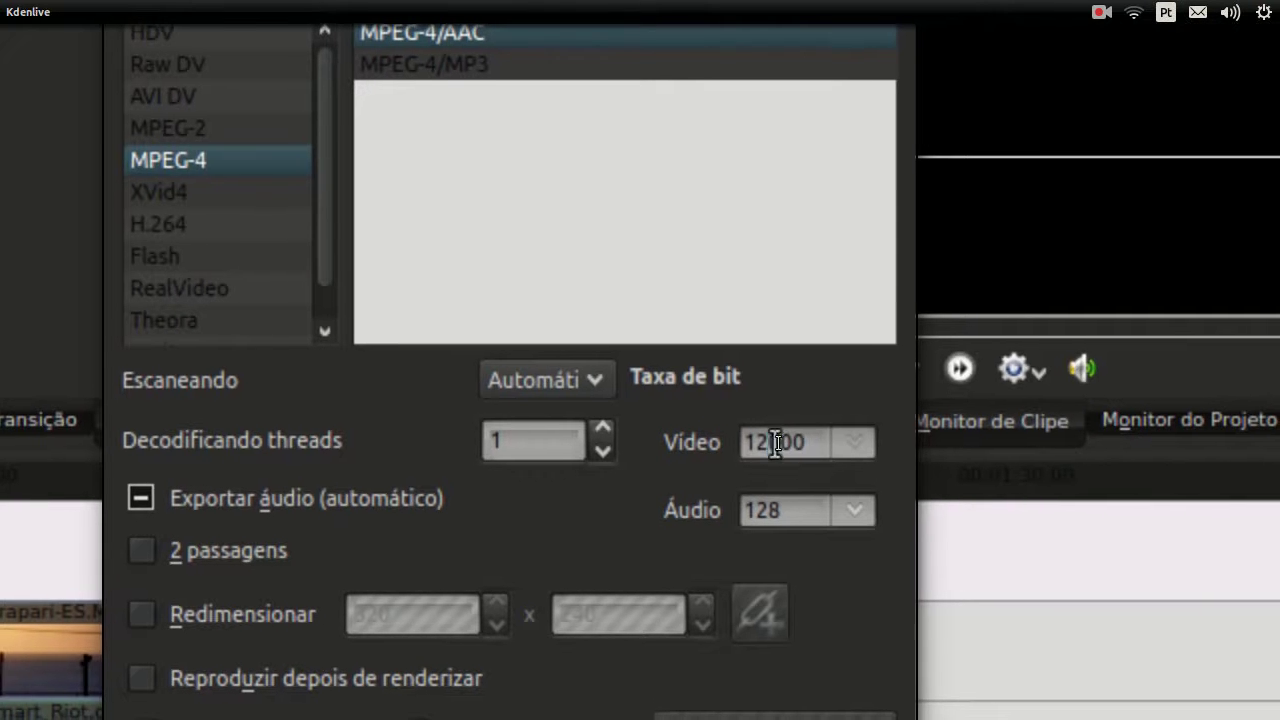
{"action": "left_click", "coordinate": [815, 447]}
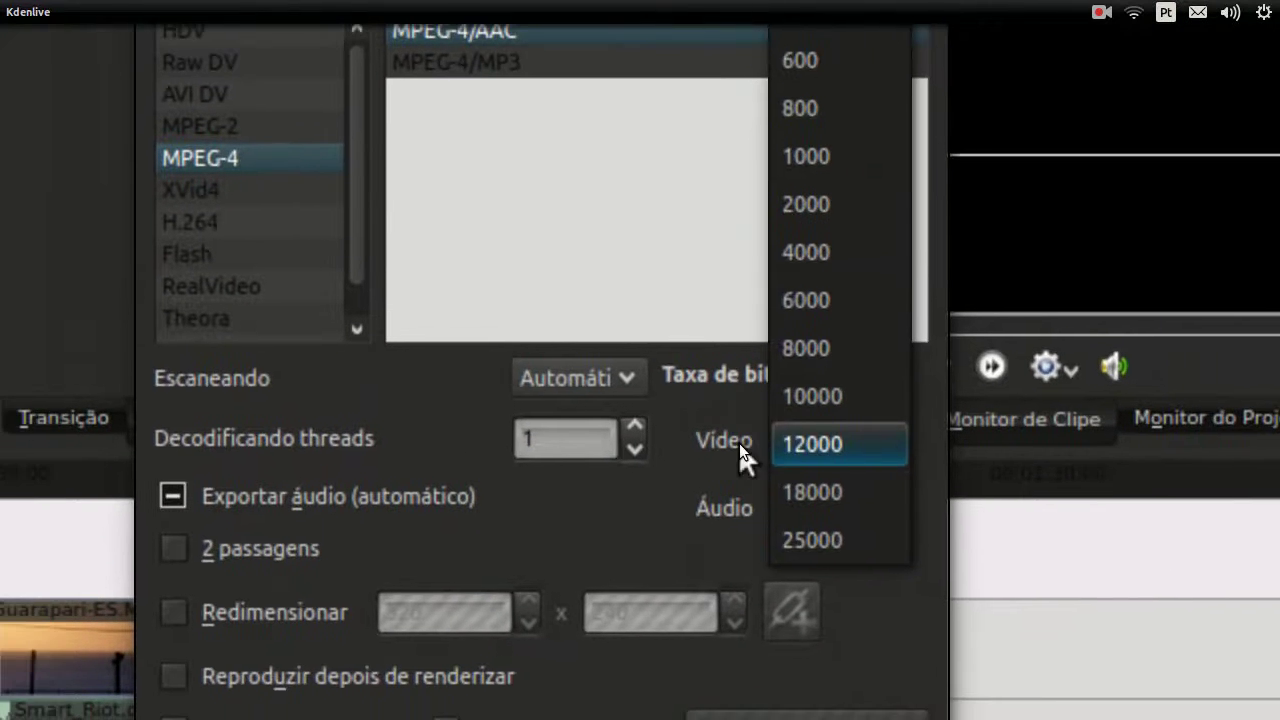
{"action": "left_click", "coordinate": [610, 415]}
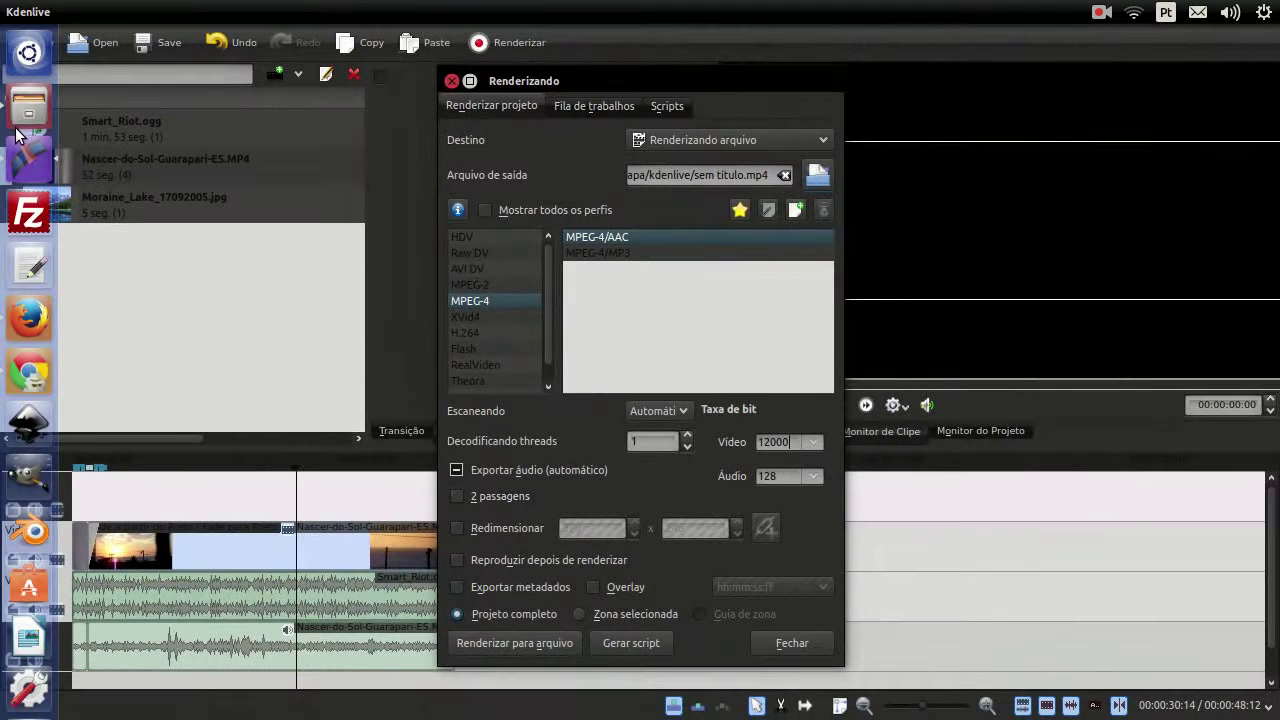
Switch to the file manager and view the properties of Nascer-do-Sol-Guarapari-ES.MP4, including its associated applications
{"action": "left_click", "coordinate": [28, 105]}
{"action": "scroll", "coordinate": [744, 326], "scroll_direction": "up", "scroll_amount": 4}
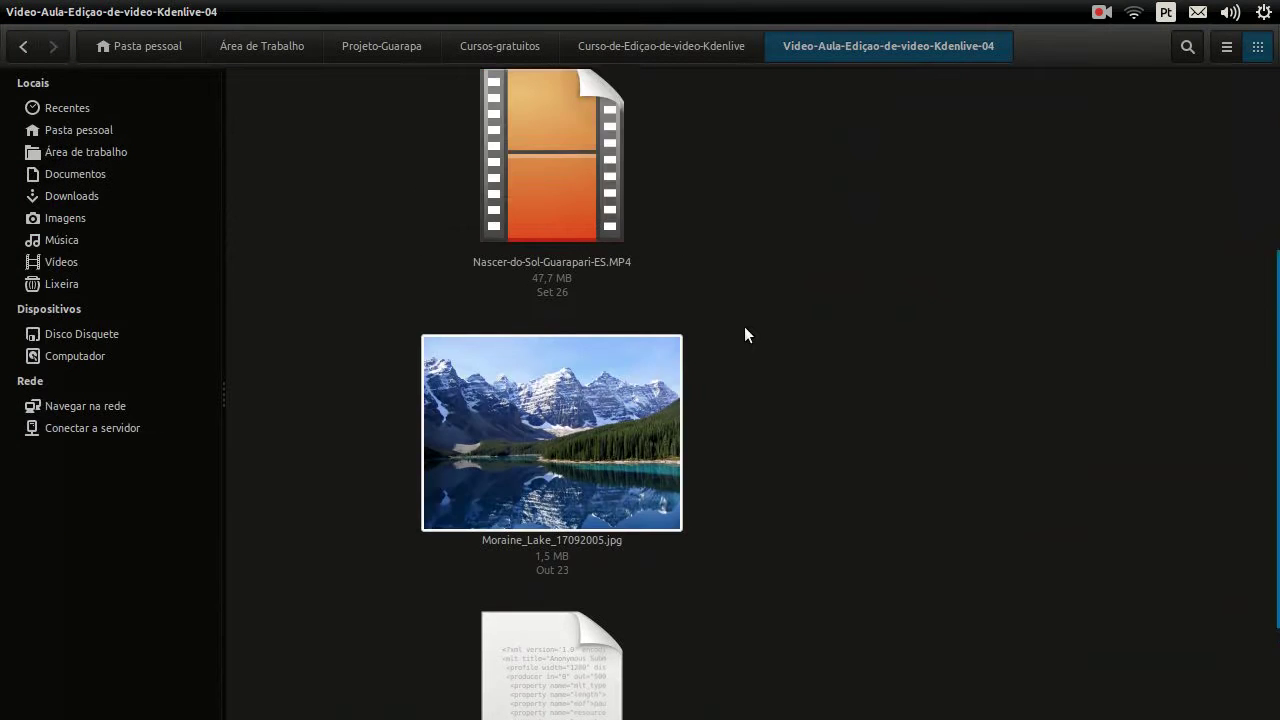
{"action": "left_click", "coordinate": [580, 400]}
{"action": "right_click", "coordinate": [578, 398]}
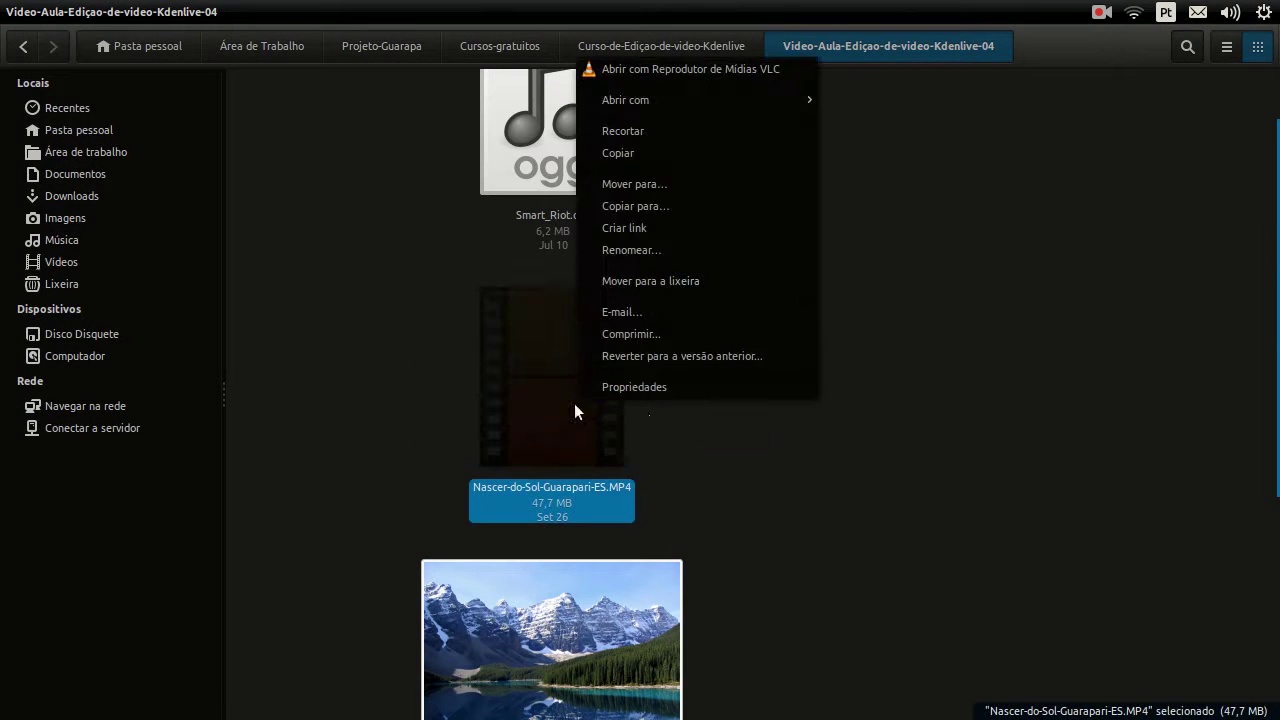
{"action": "left_click", "coordinate": [664, 384]}
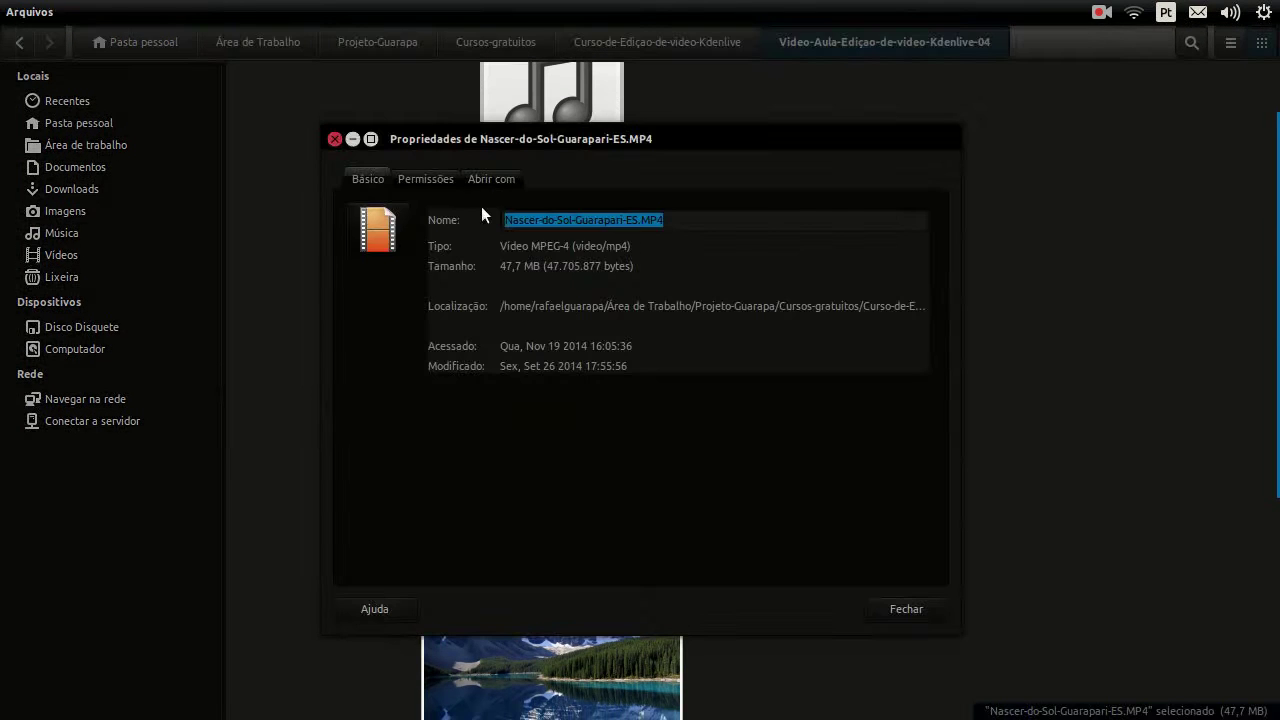
{"action": "left_click", "coordinate": [495, 180]}
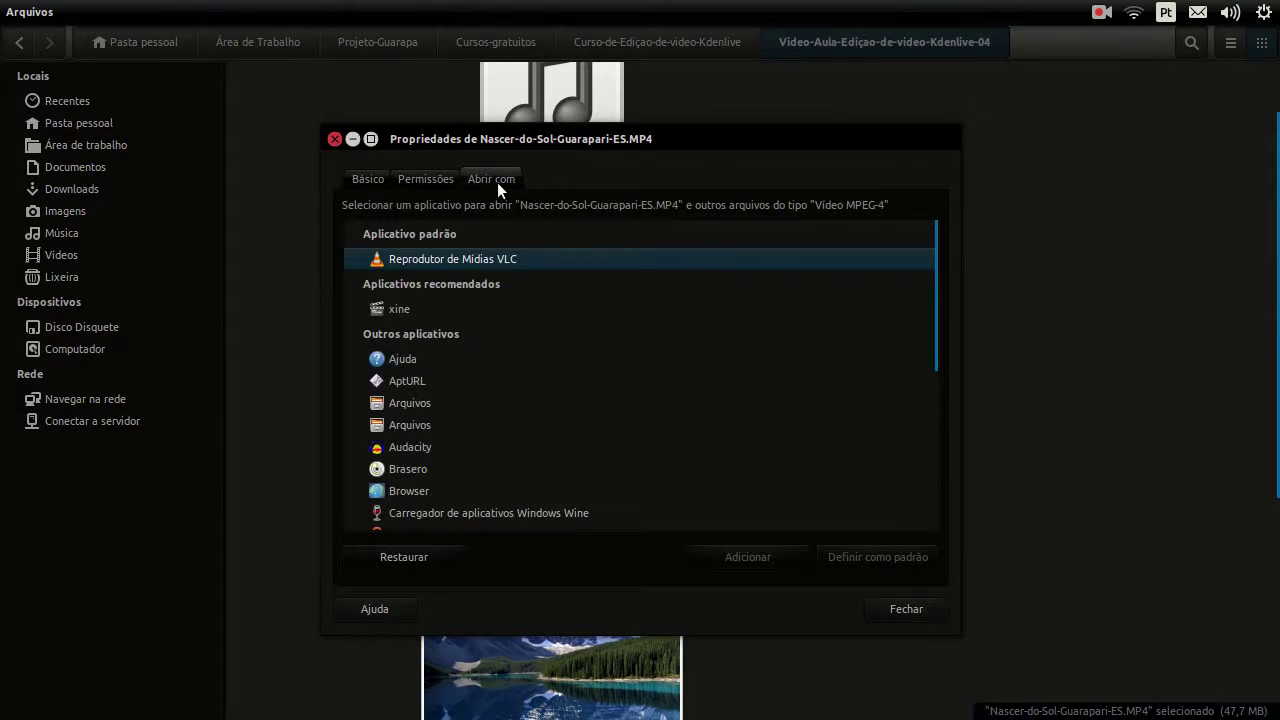
{"action": "left_click", "coordinate": [363, 179]}
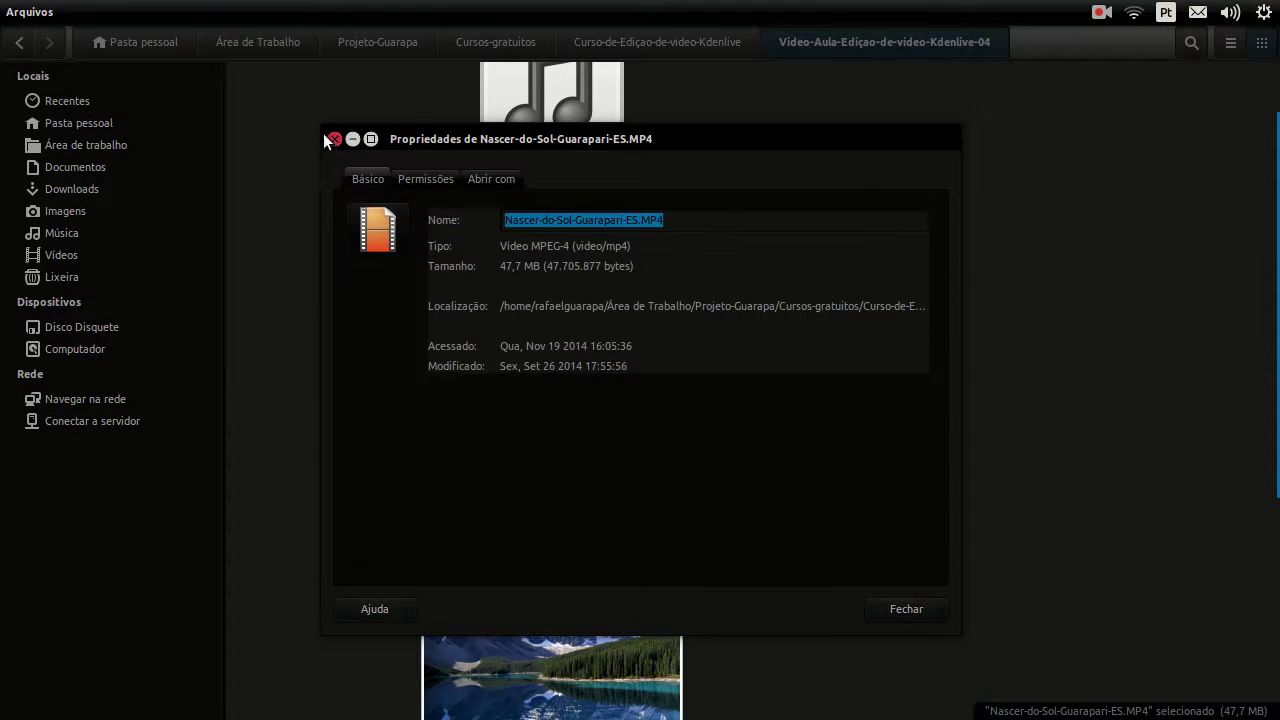
{"action": "left_click", "coordinate": [330, 141]}
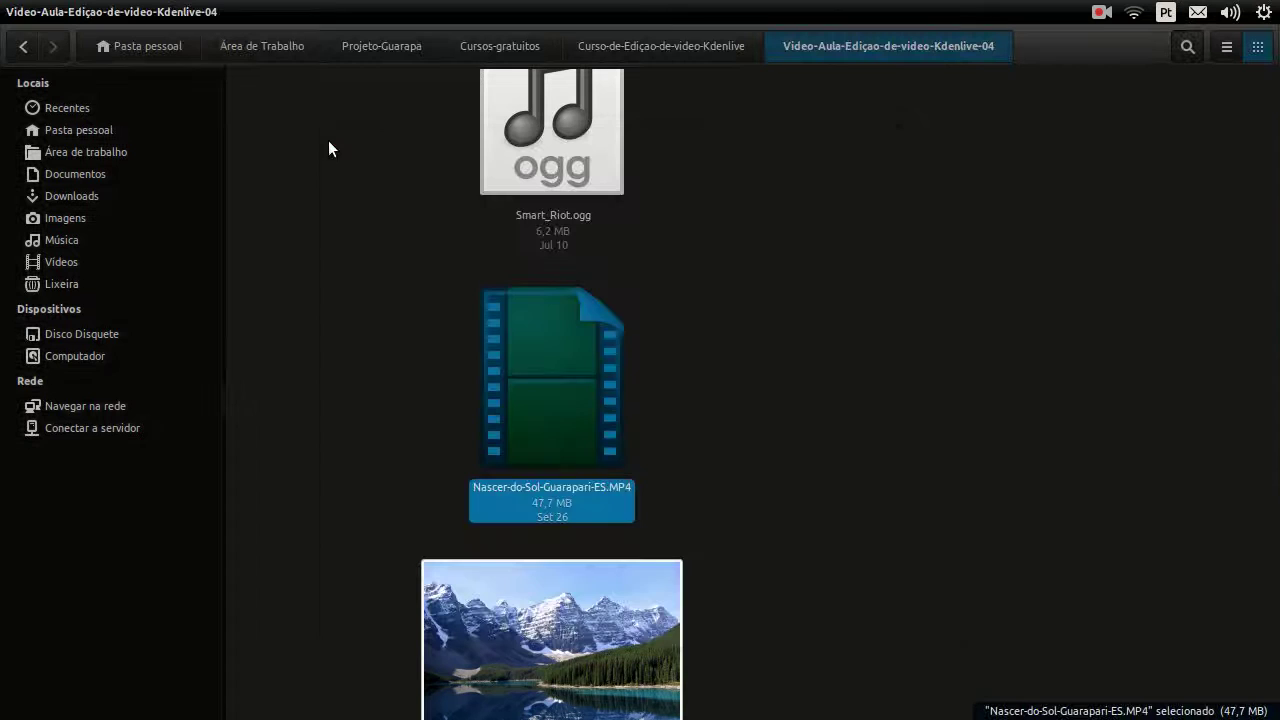
Check the basic properties of Nascer-do-Sol-Guarapari-ES.MP4 again, looking for its bitrate information
{"action": "right_click", "coordinate": [503, 360]}
{"action": "left_click", "coordinate": [595, 684]}
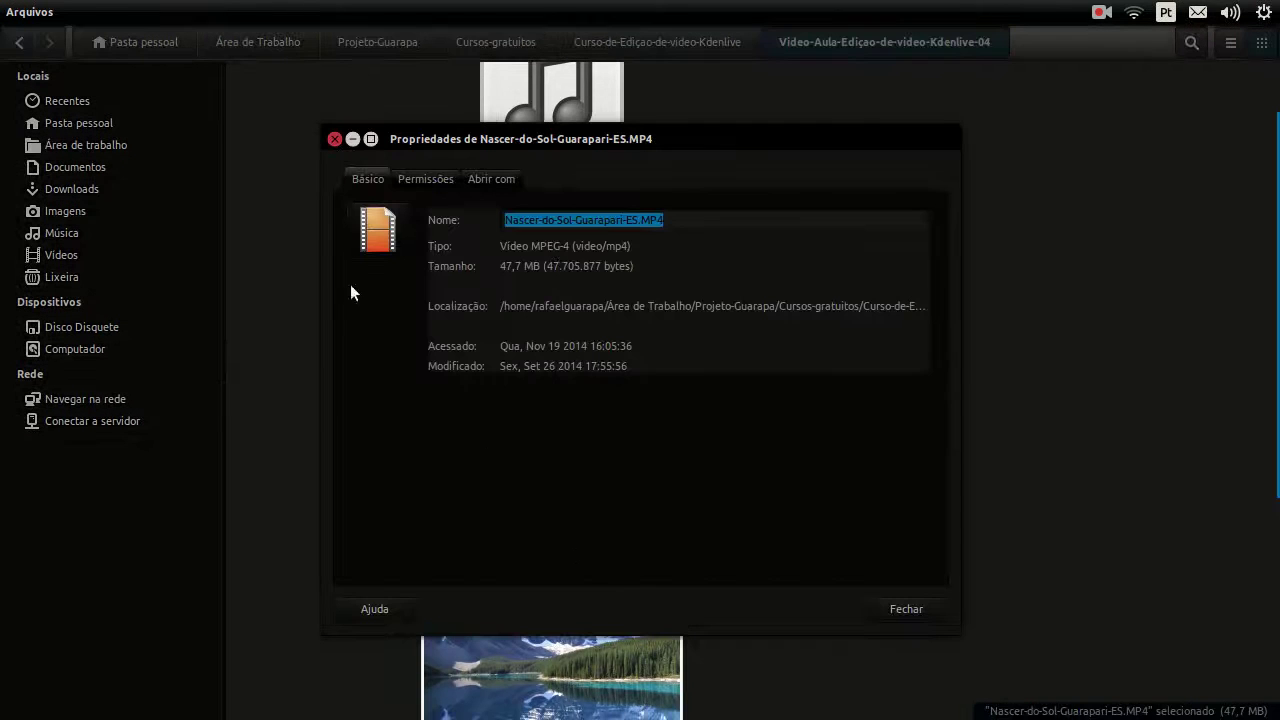
{"action": "left_click", "coordinate": [903, 618]}
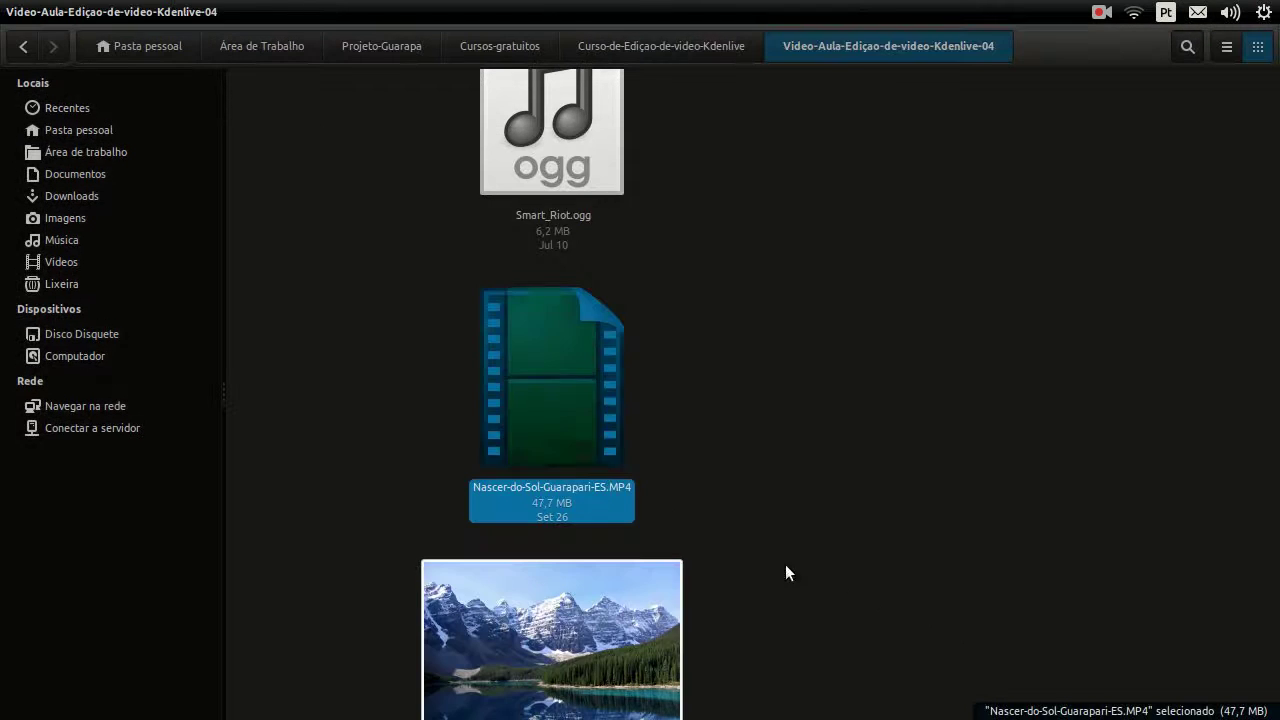
{"action": "left_click", "coordinate": [690, 426]}
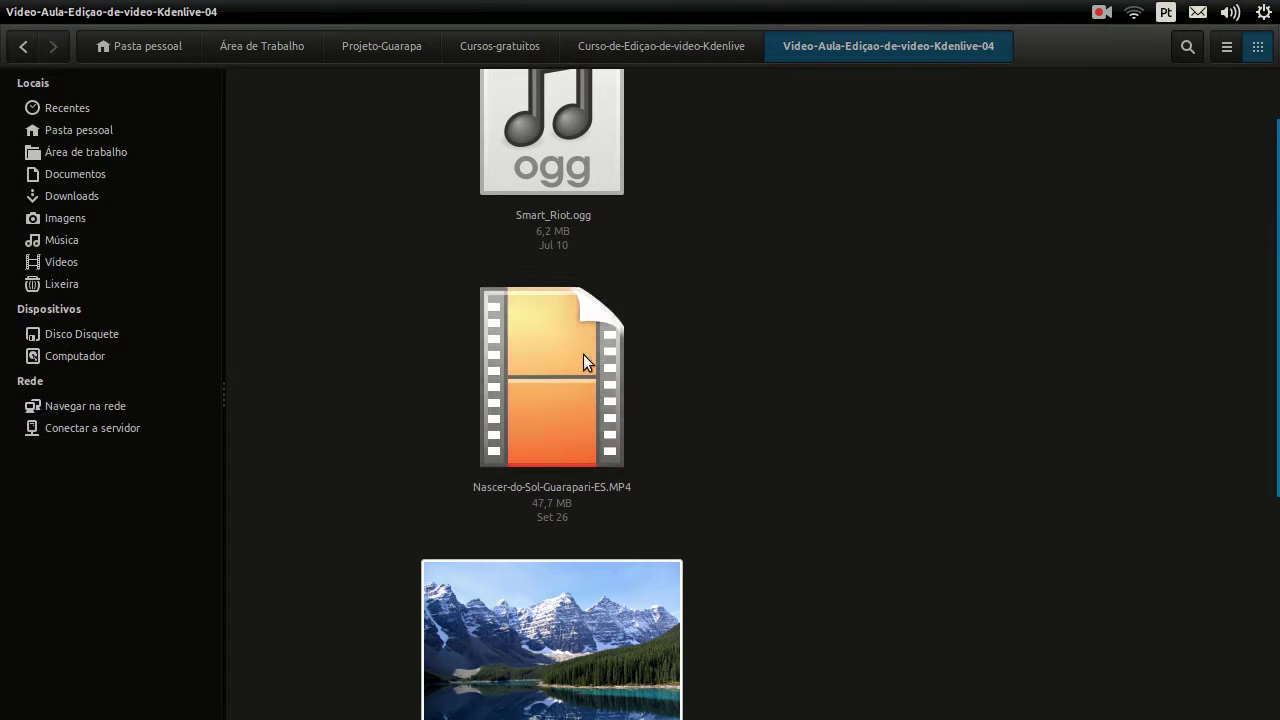
{"action": "right_click", "coordinate": [540, 419]}
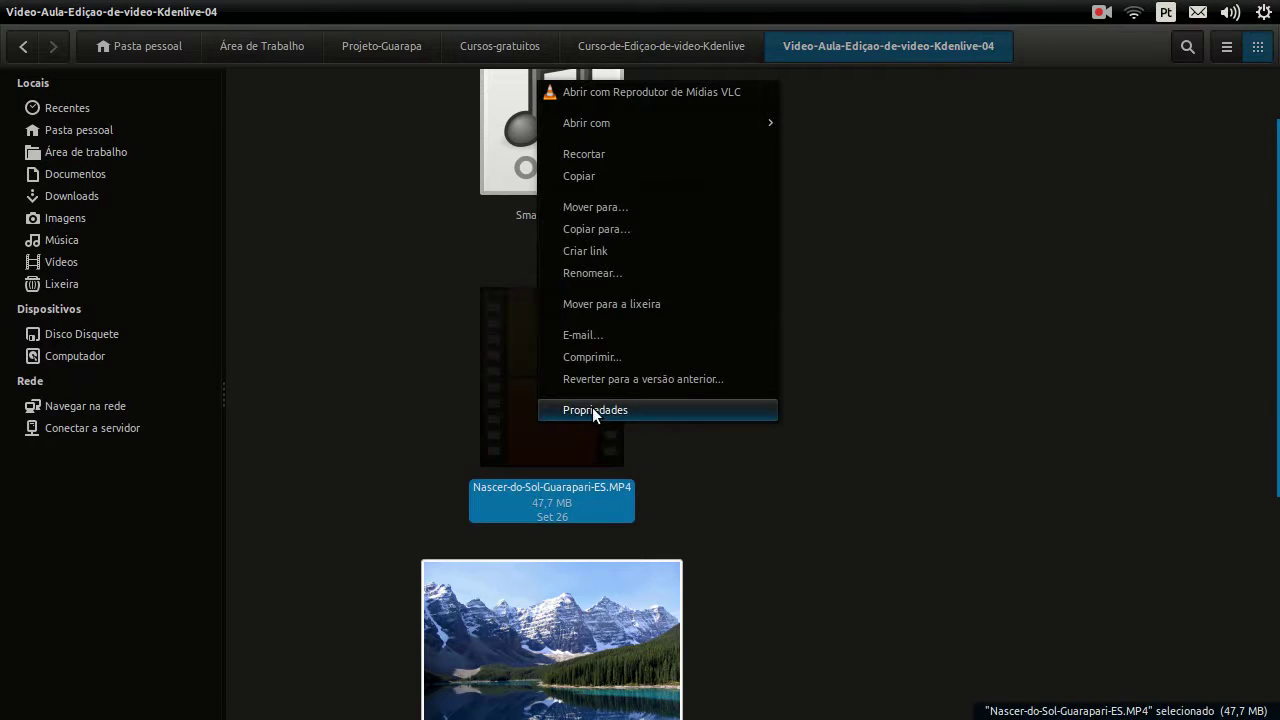
{"action": "left_click", "coordinate": [592, 409]}
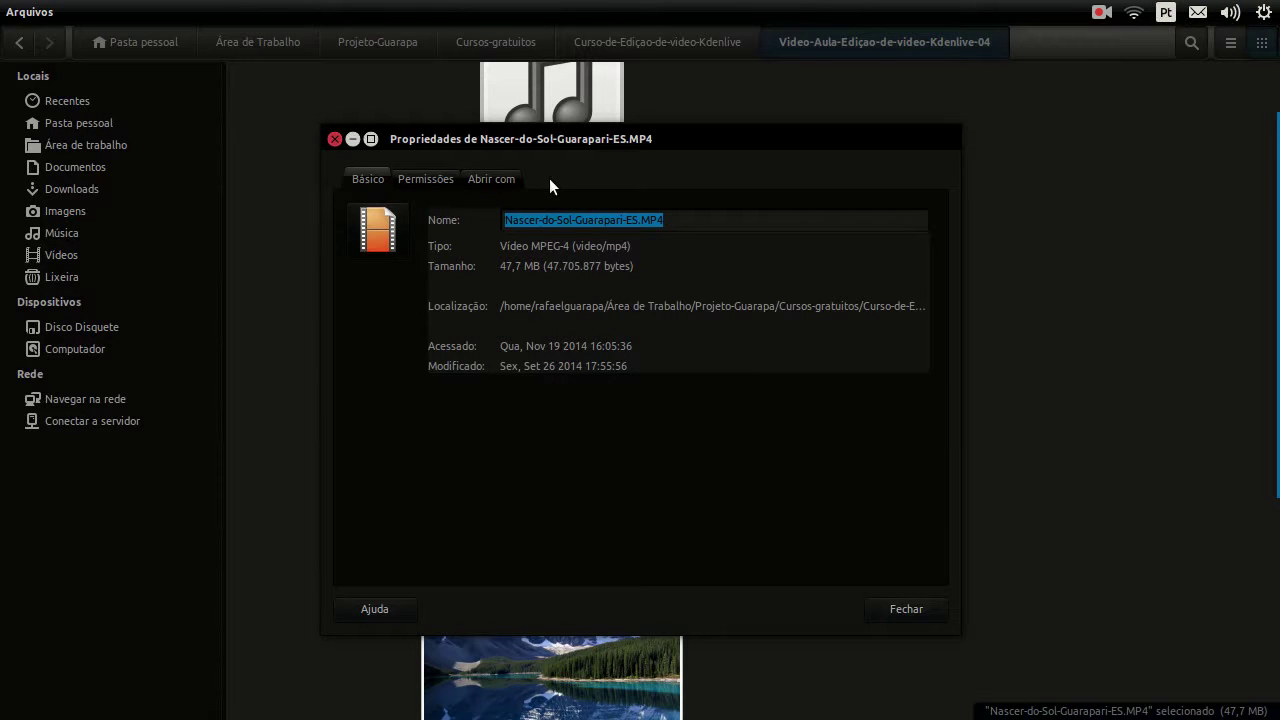
{"action": "left_click", "coordinate": [918, 604]}
Open the properties of the image Moraine_Lake_17092005.jpg
{"action": "left_click", "coordinate": [584, 596]}
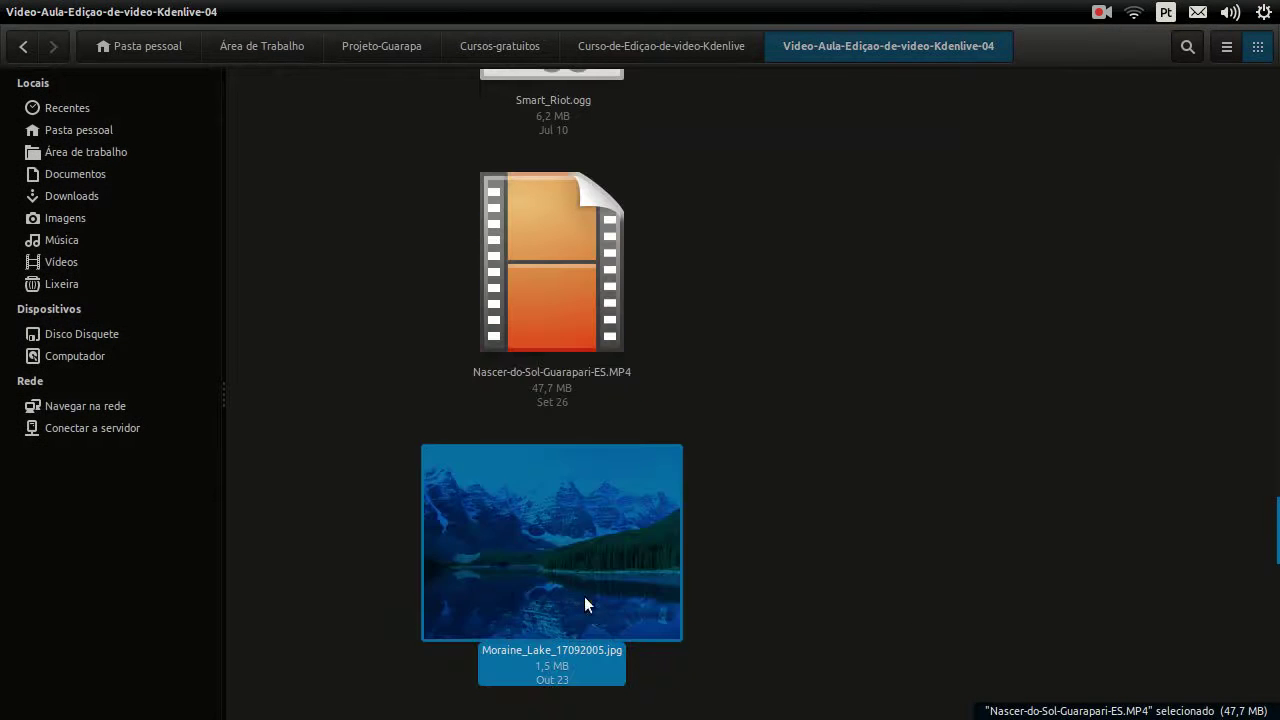
{"action": "right_click", "coordinate": [531, 587]}
{"action": "left_click", "coordinate": [587, 602]}
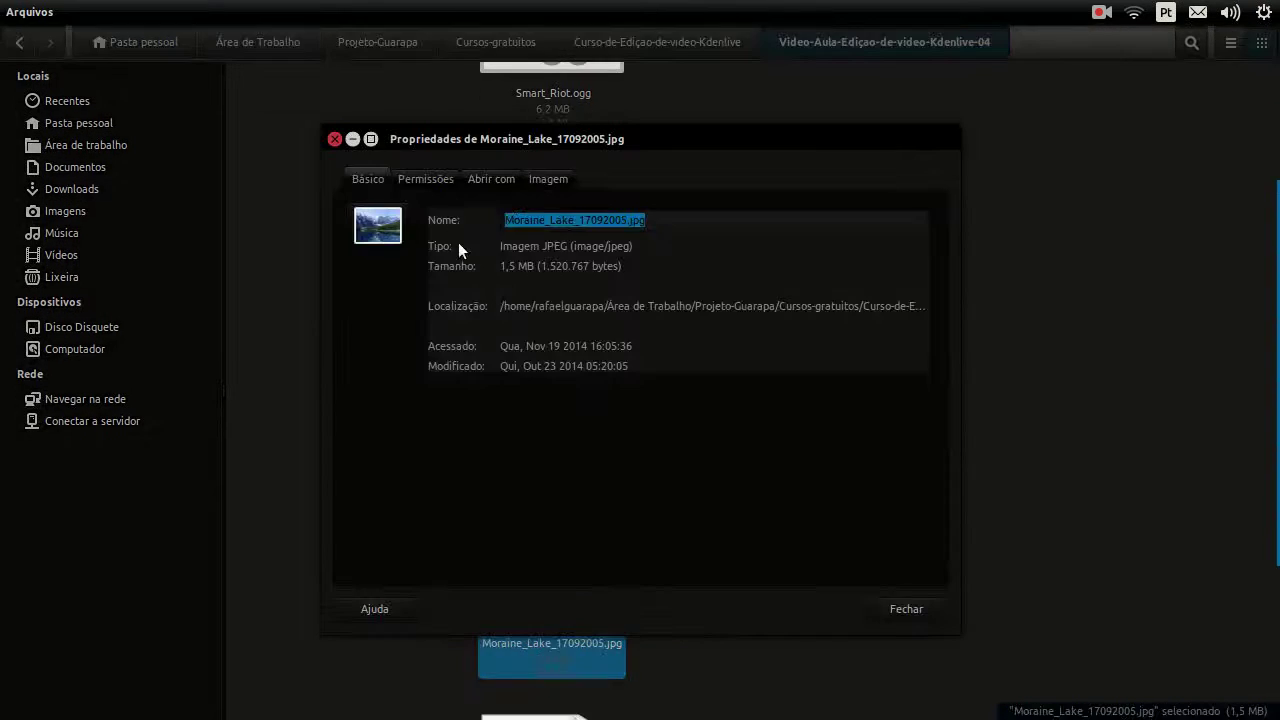
View the image details of Moraine_Lake_17092005.jpg, close its properties and switch back to Kdenlive's render dialog
{"action": "left_click", "coordinate": [530, 185]}
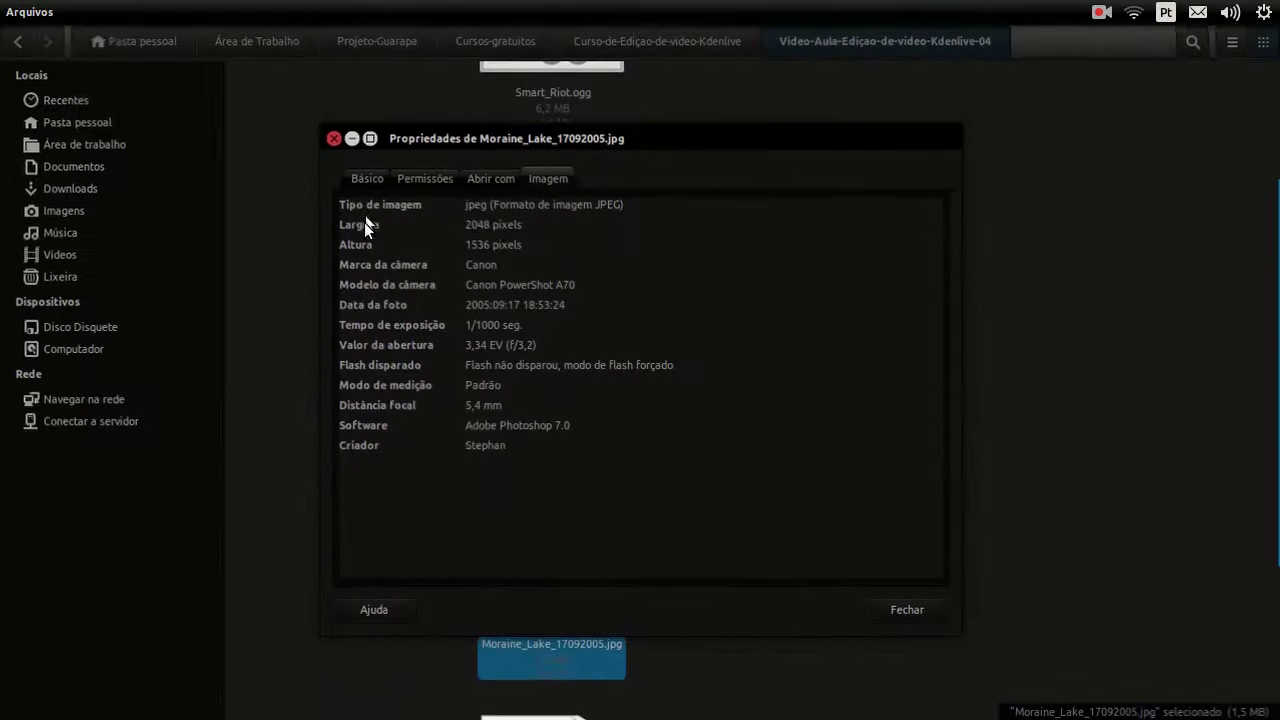
{"action": "left_click_drag", "start_coordinate": [562, 142], "coordinate": [665, 149]}
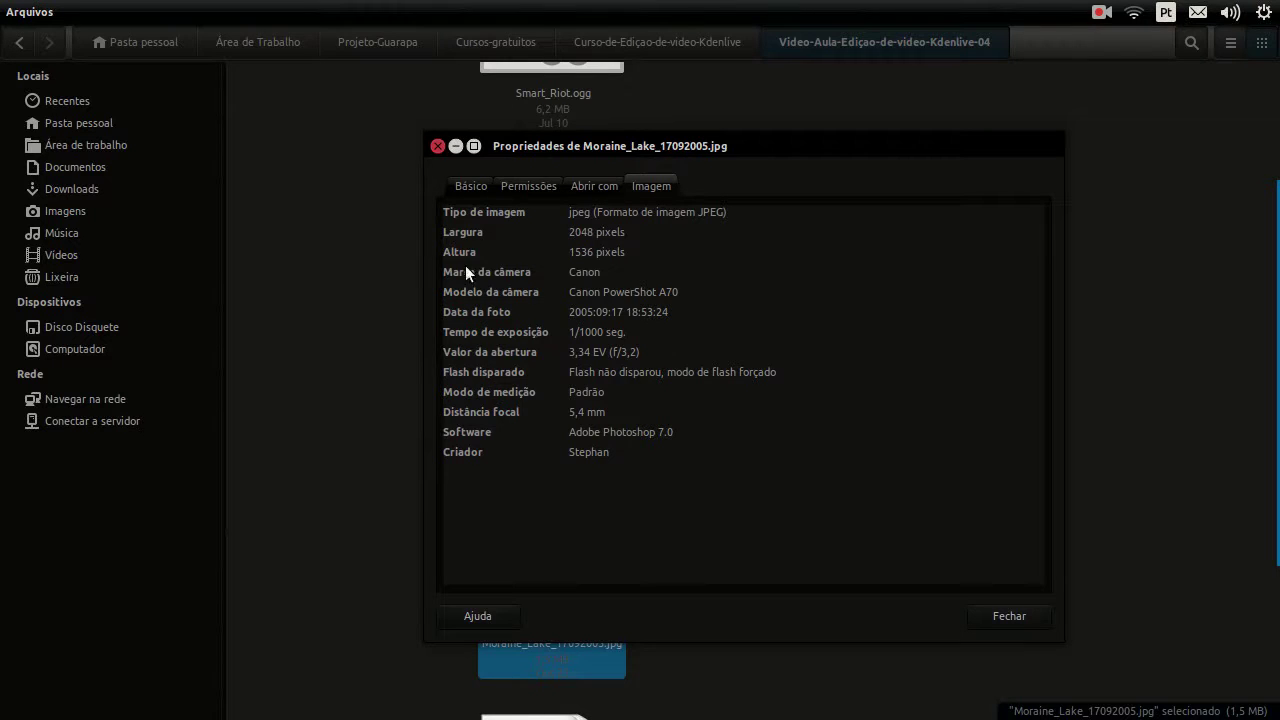
{"action": "left_click", "coordinate": [437, 147]}
{"action": "left_click", "coordinate": [569, 374]}
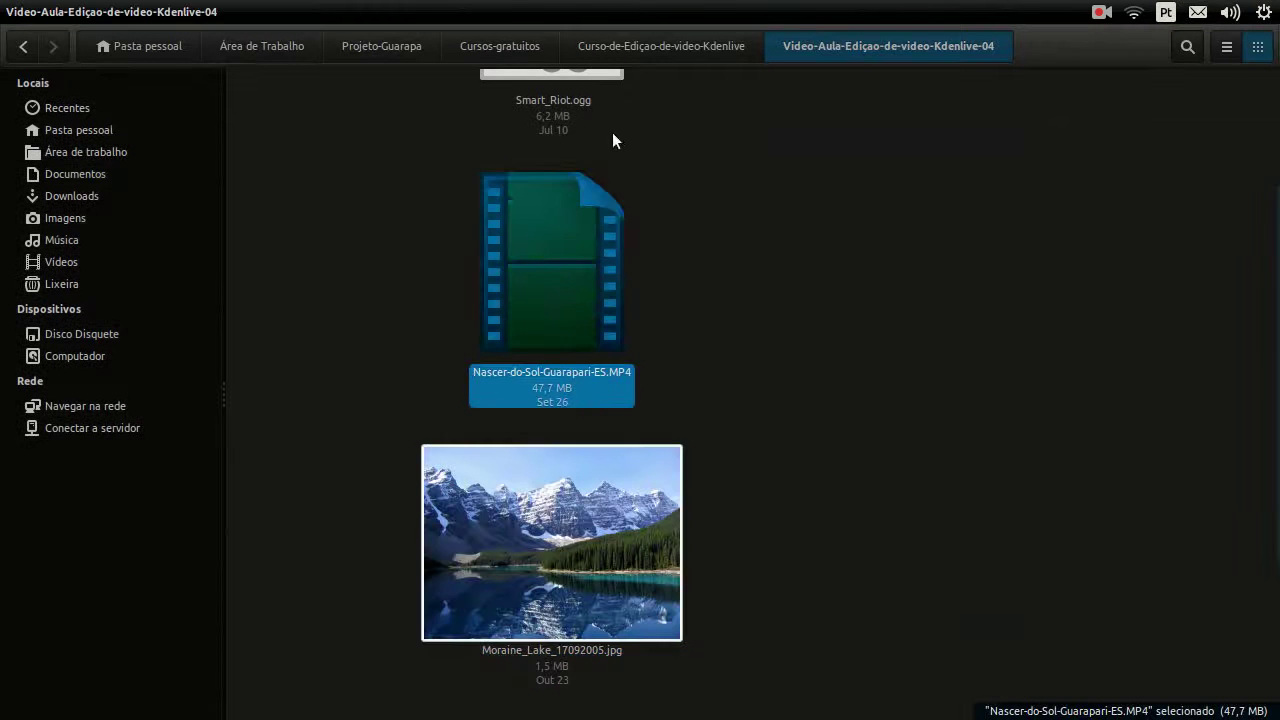
{"action": "scroll", "coordinate": [582, 361], "scroll_direction": "up", "scroll_amount": 3}
{"action": "scroll", "coordinate": [585, 400], "scroll_direction": "down", "scroll_amount": 3}
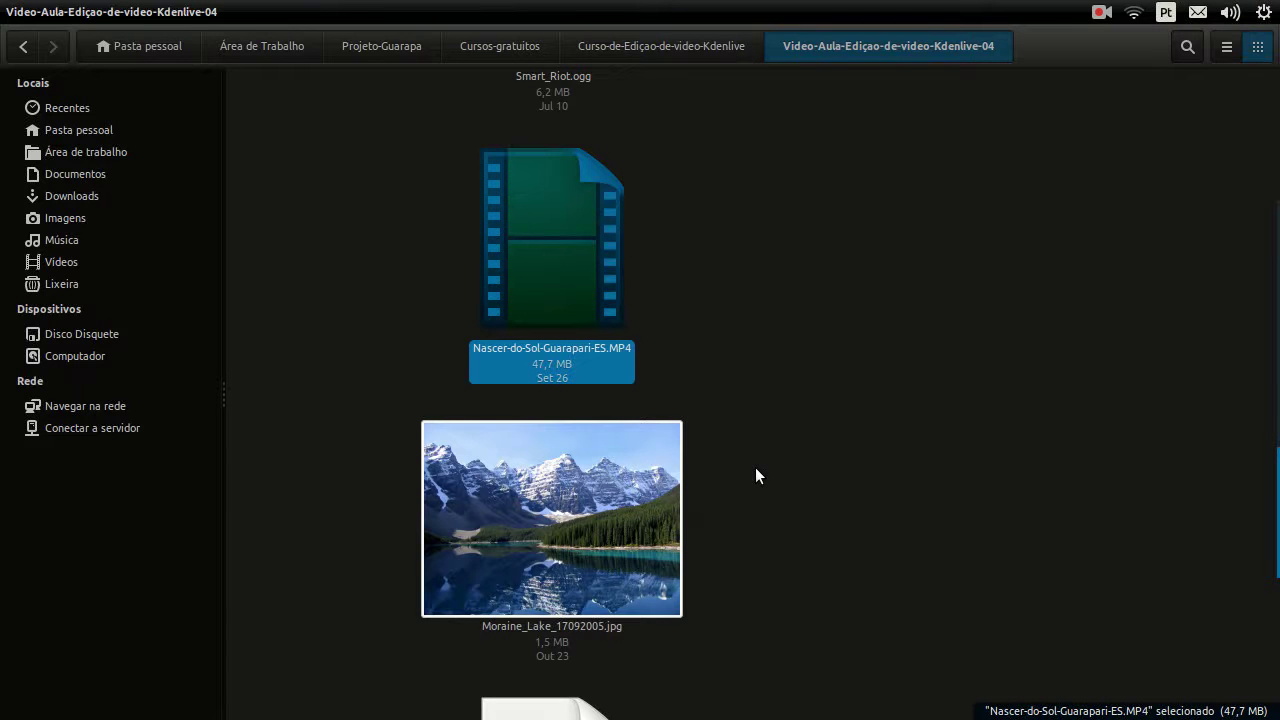
{"action": "mouse_move", "coordinate": [8, 282]}
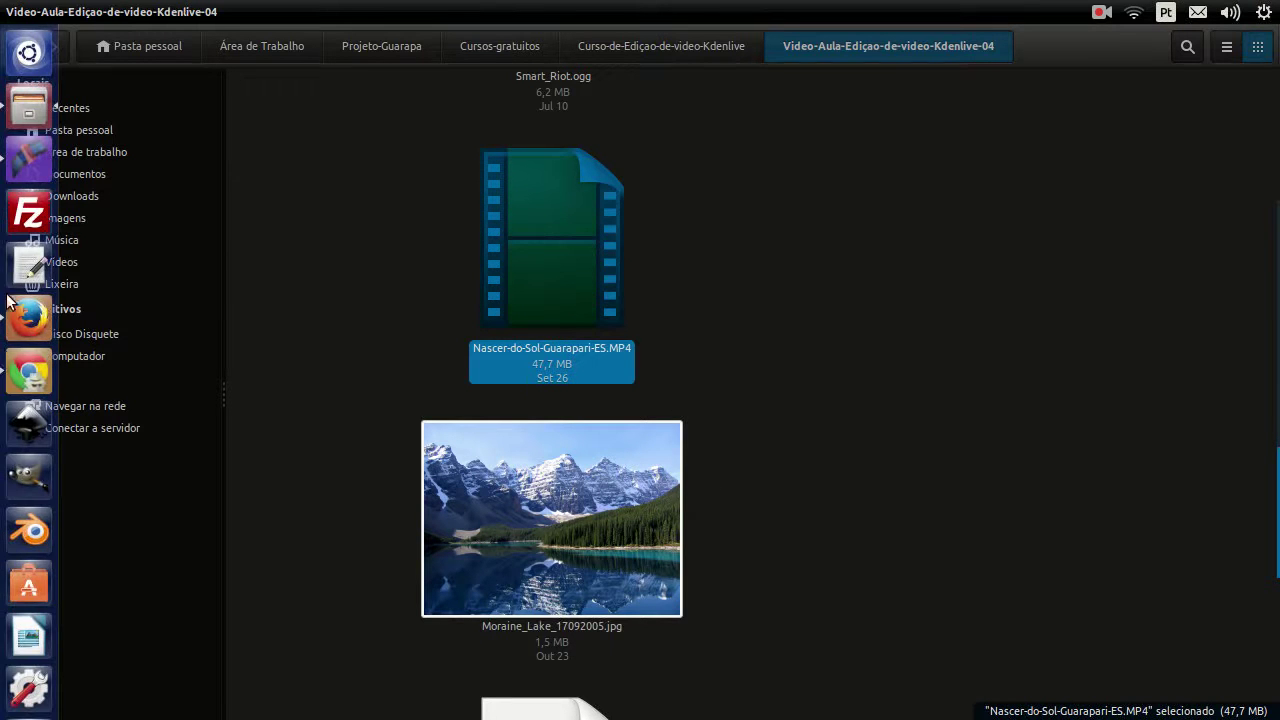
{"action": "left_click", "coordinate": [42, 180]}
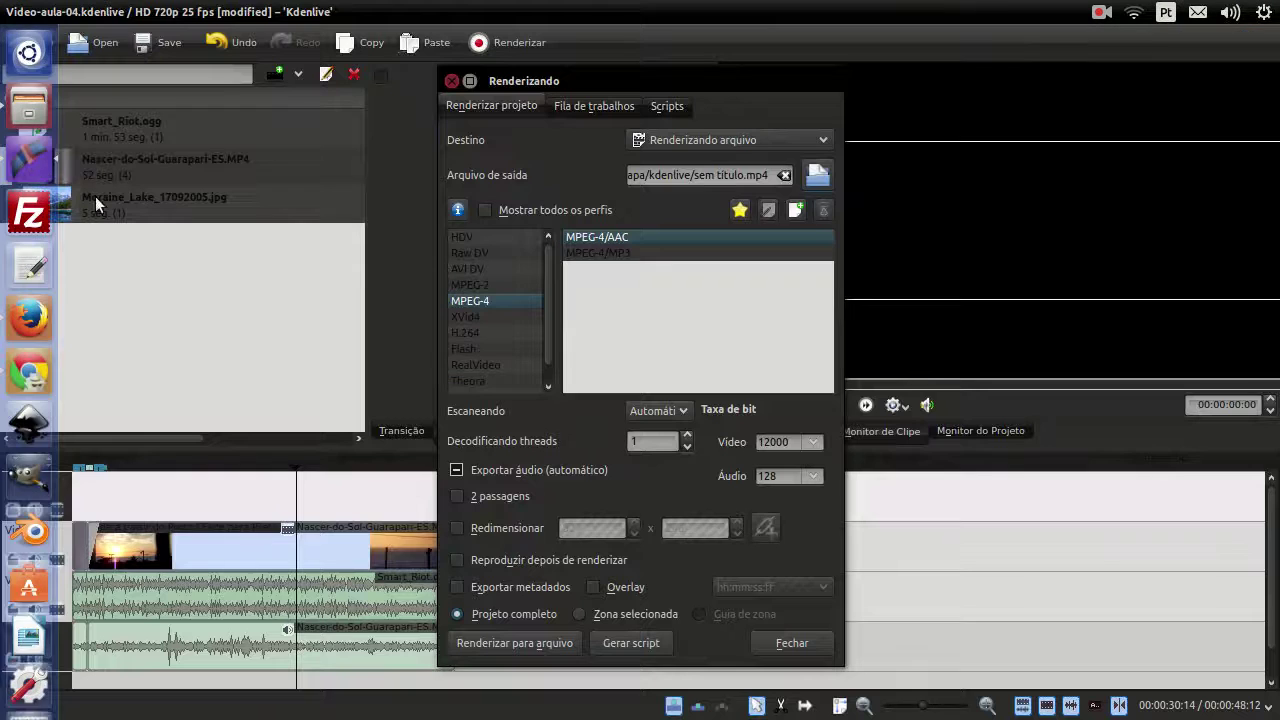
Enable rescaling for the render and set the output size to 1280 x 720
{"action": "left_click", "coordinate": [510, 528]}
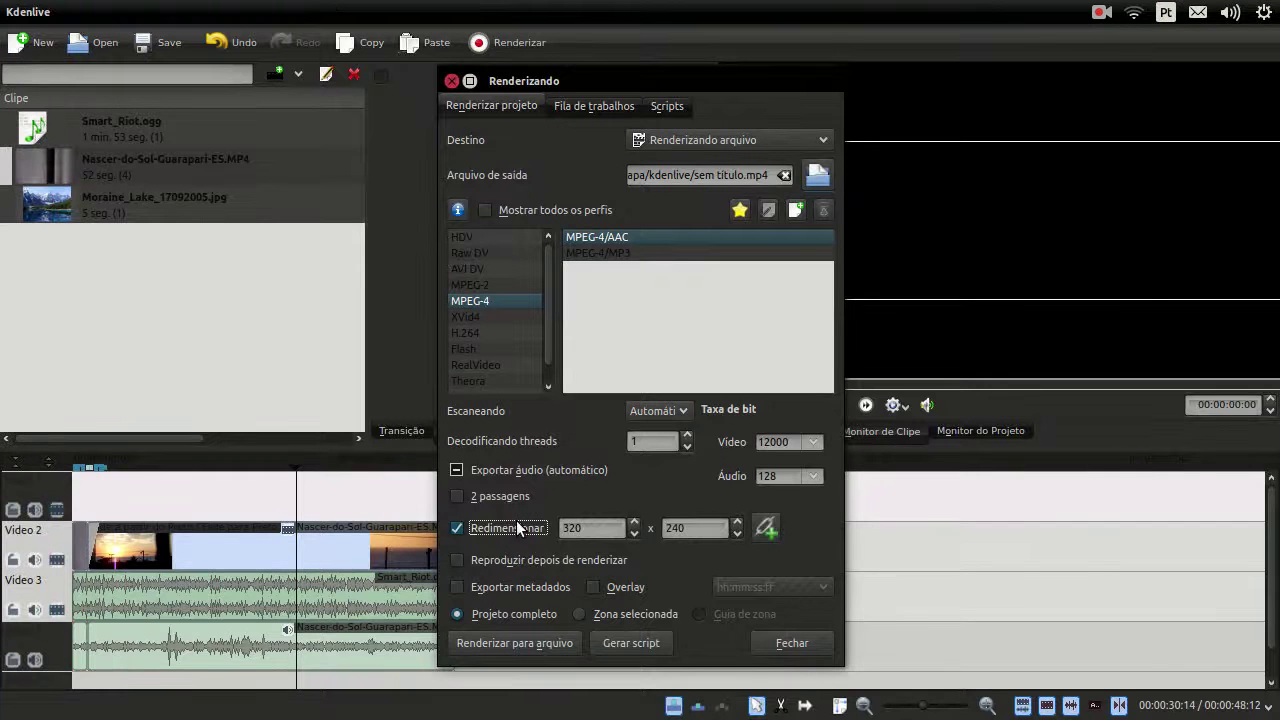
{"action": "double_click", "coordinate": [617, 530]}
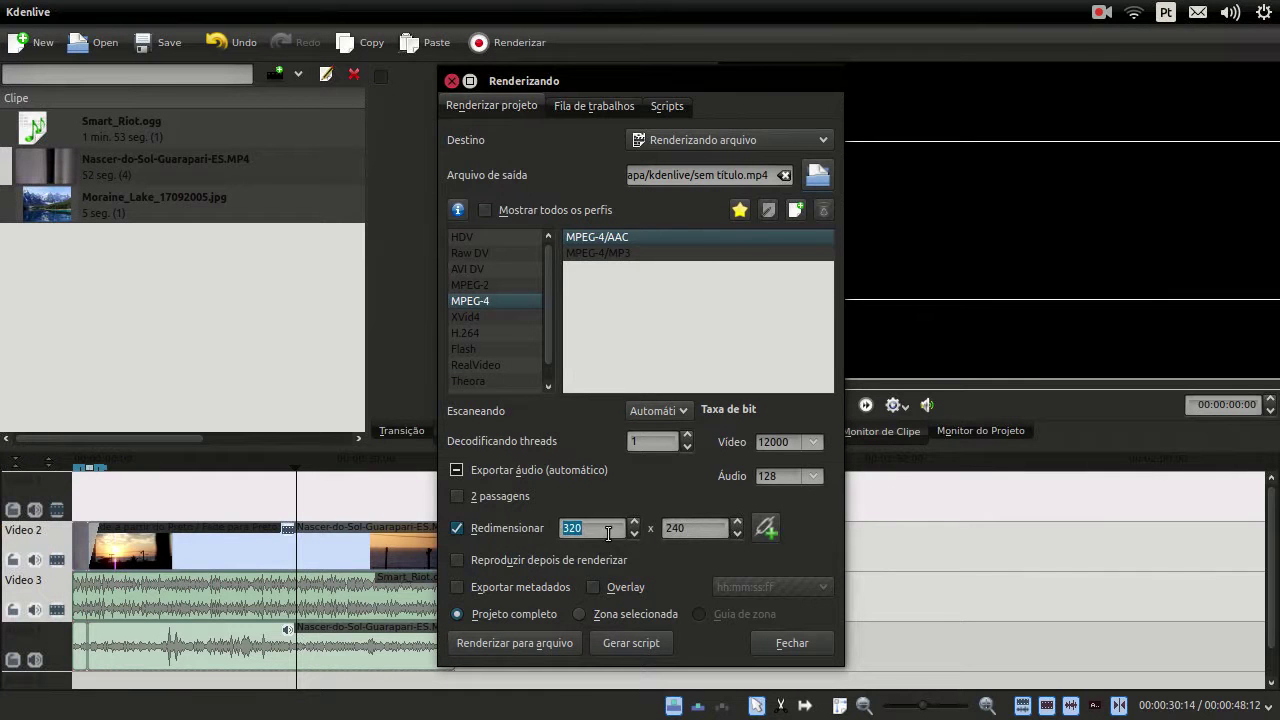
{"action": "type", "text": "1280"}
{"action": "double_click", "coordinate": [704, 532]}
{"action": "type", "text": "74"}
{"action": "type", "text": "0"}
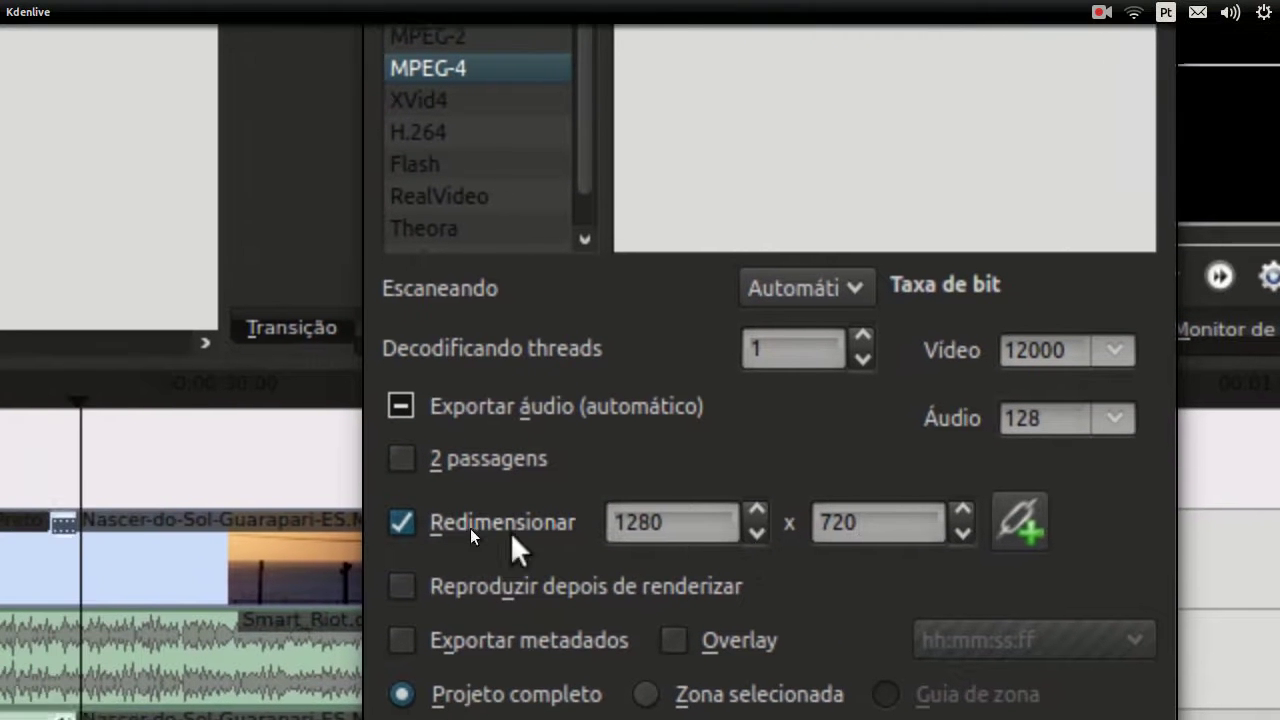
Try a rescale size of 800 x 600 for the render and turn rescaling off again
{"action": "left_click", "coordinate": [339, 527]}
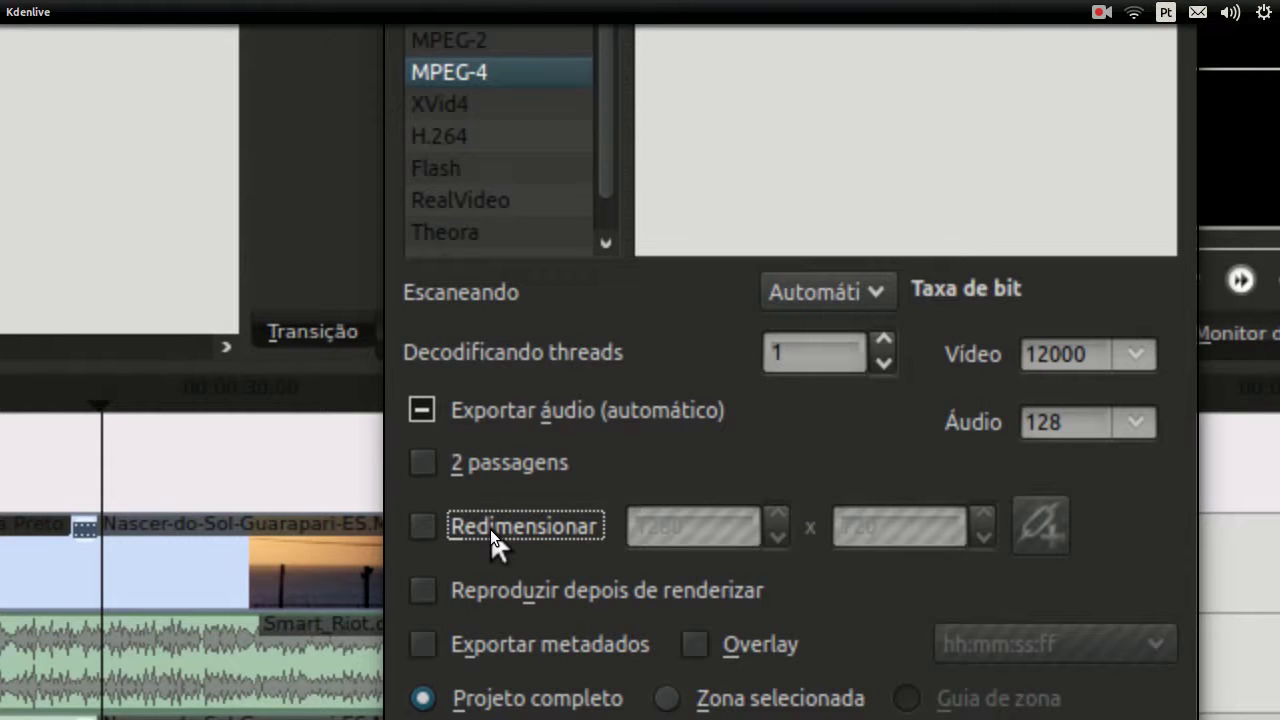
{"action": "left_click", "coordinate": [492, 530]}
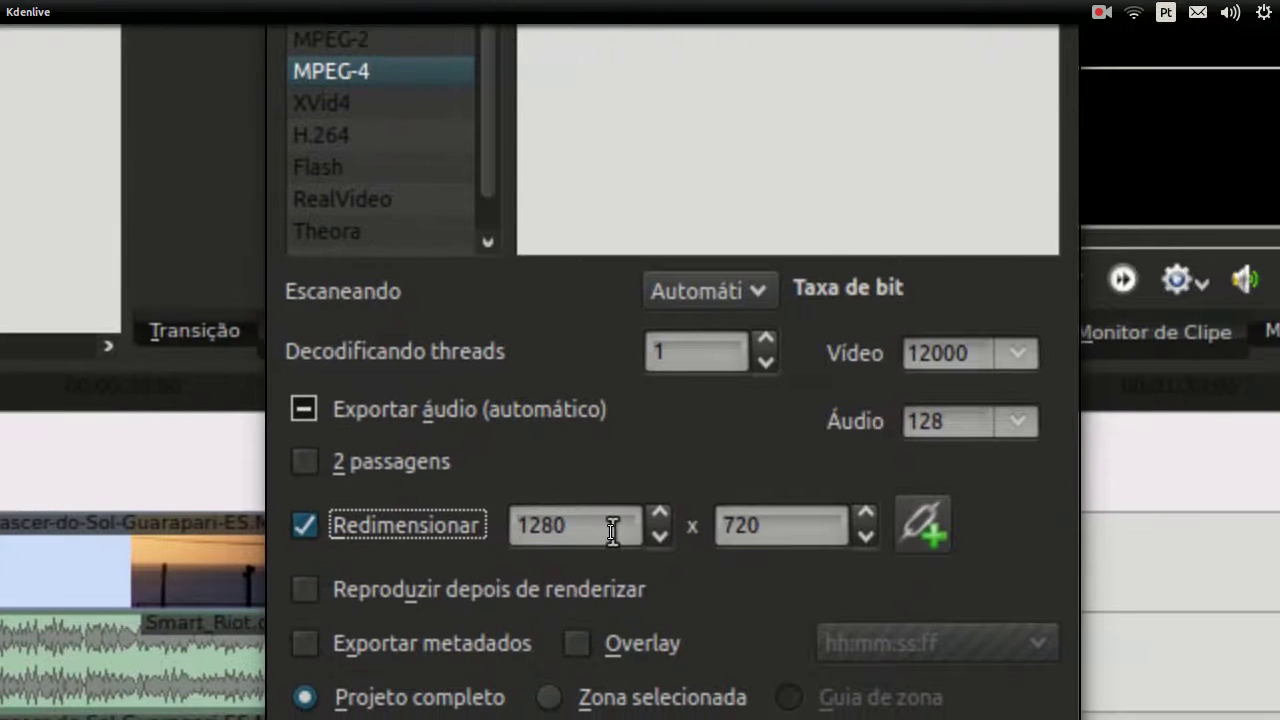
{"action": "double_click", "coordinate": [612, 530]}
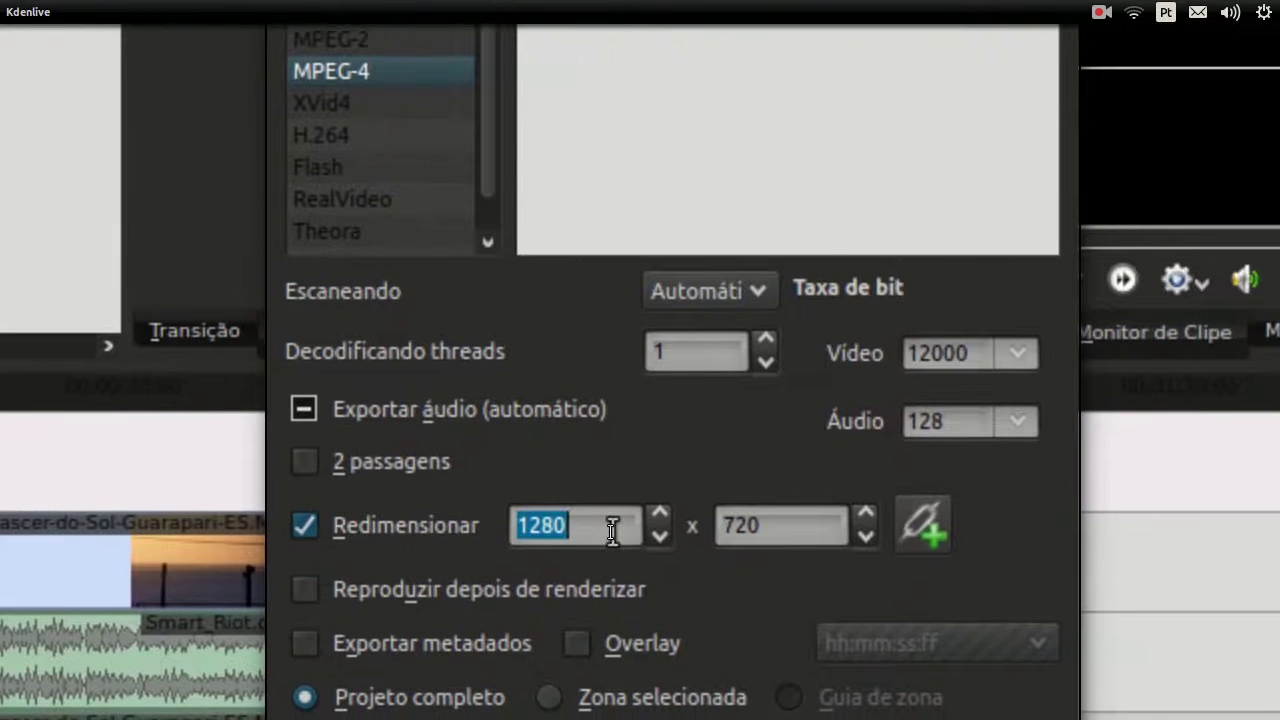
{"action": "type", "text": "800"}
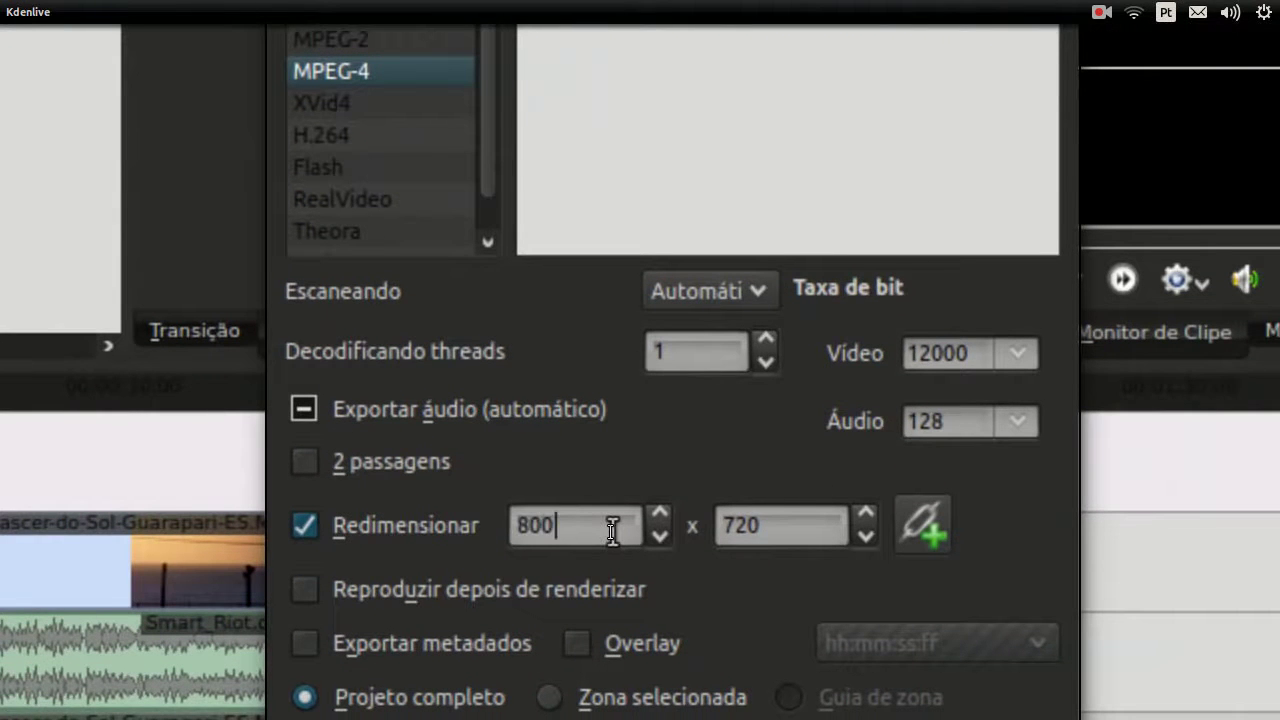
{"action": "double_click", "coordinate": [700, 530]}
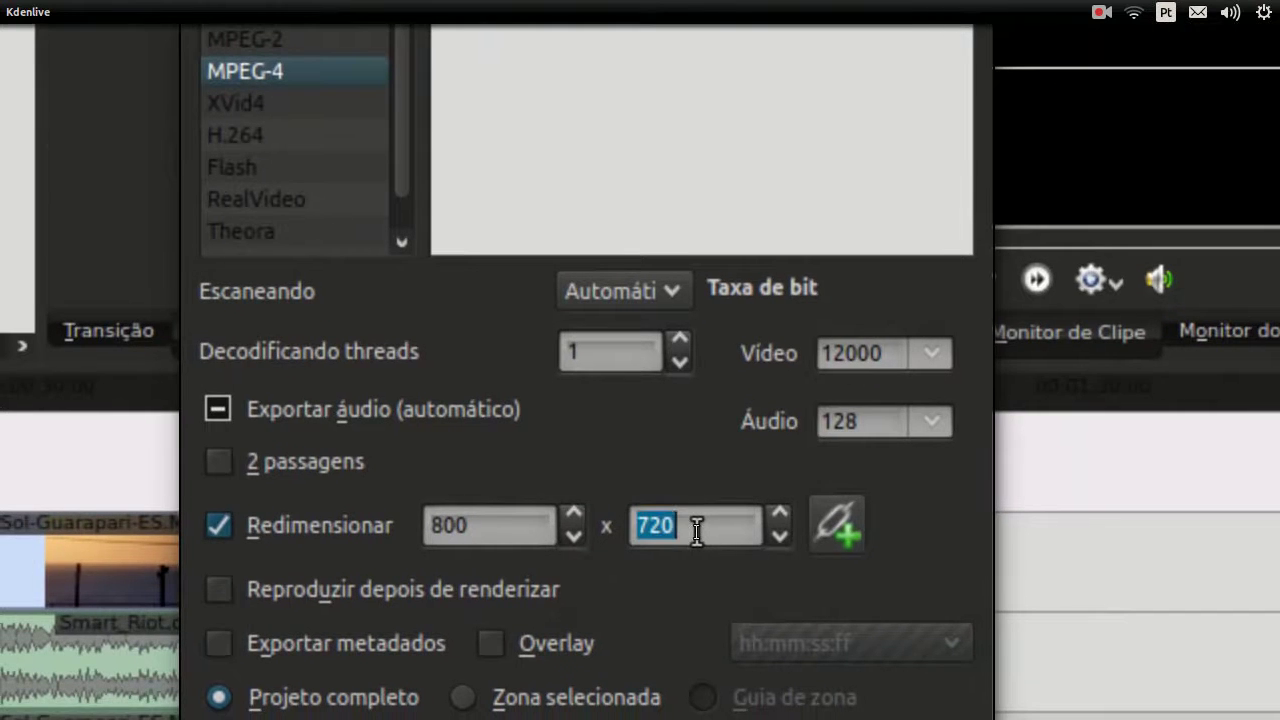
{"action": "type", "text": "600"}
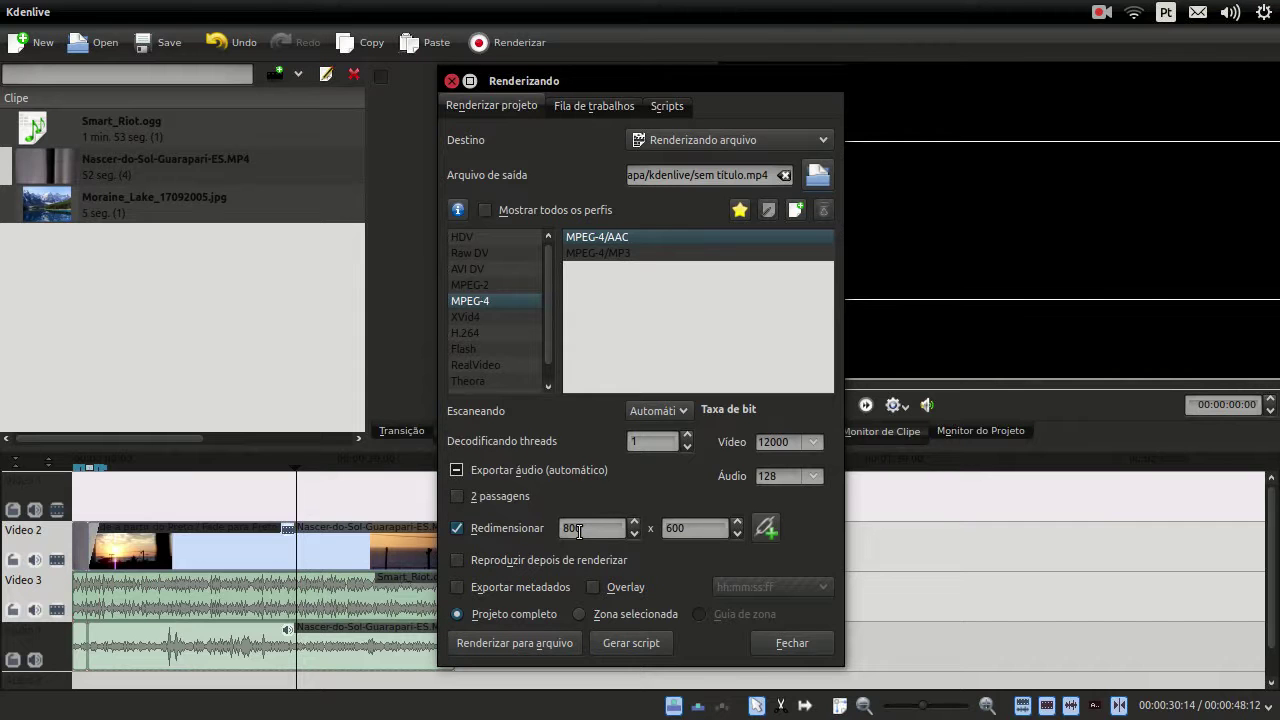
{"action": "double_click", "coordinate": [579, 531]}
{"action": "left_click", "coordinate": [457, 532]}
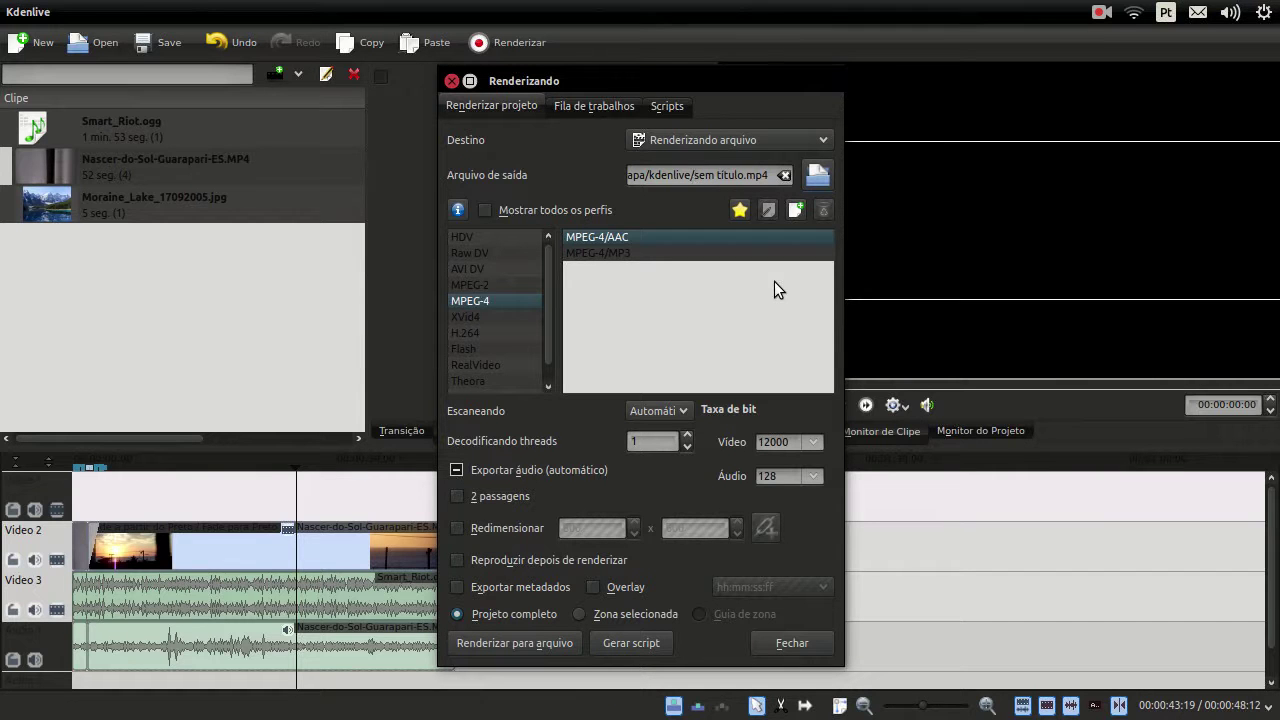
Check the destination folder in the output file path, looking briefly at the file manager and returning to Kdenlive
{"action": "left_click_drag", "start_coordinate": [697, 178], "coordinate": [657, 175]}
{"action": "double_click", "coordinate": [680, 178]}
{"action": "double_click", "coordinate": [751, 178]}
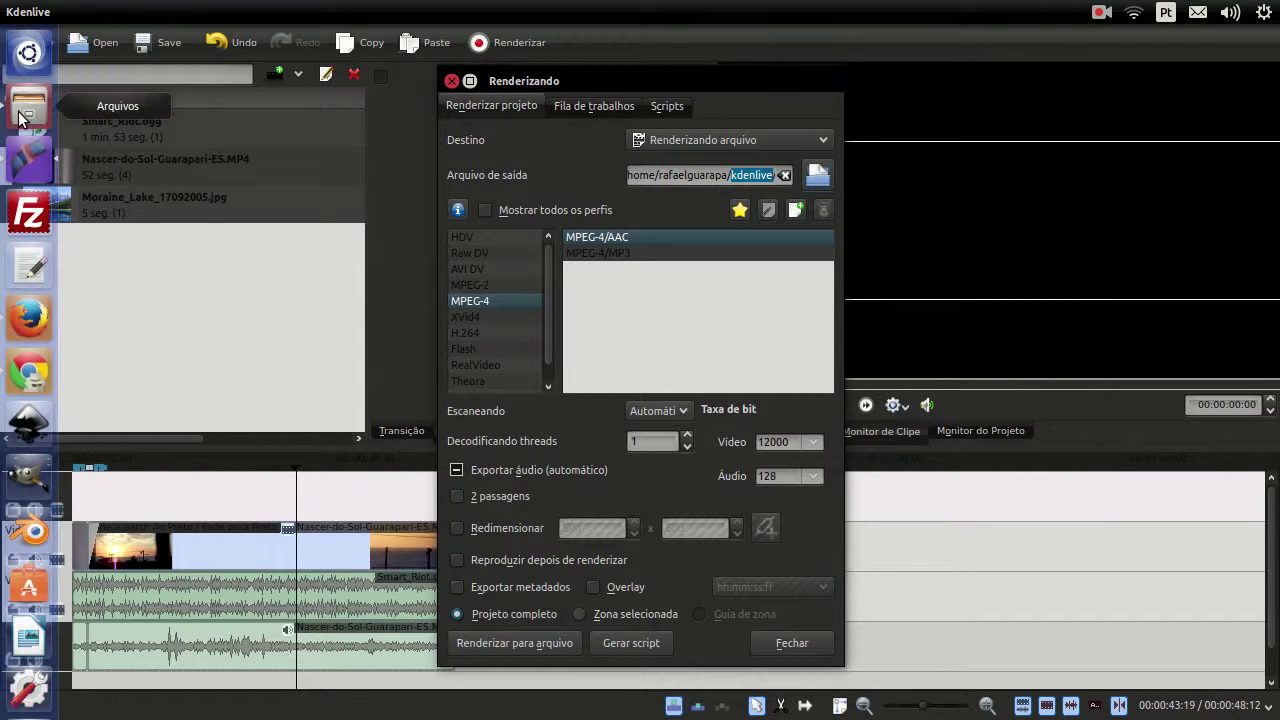
{"action": "left_click", "coordinate": [22, 118]}
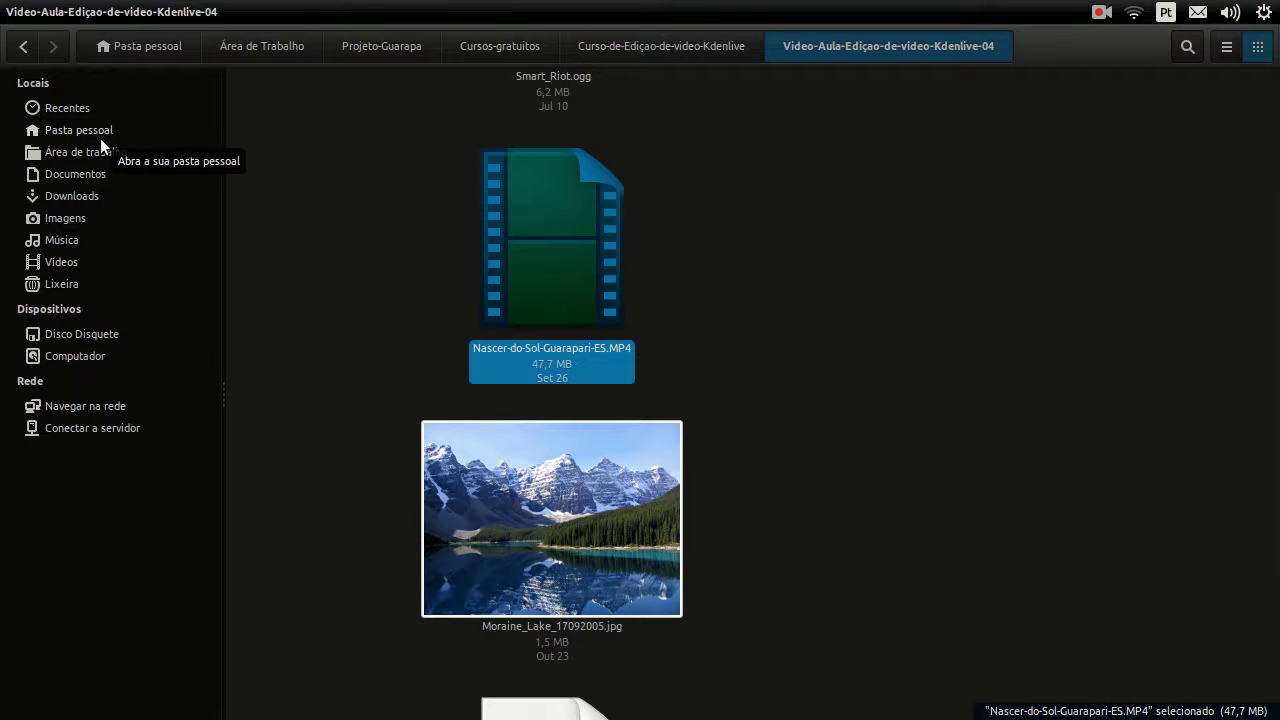
{"action": "mouse_move", "coordinate": [2, 150]}
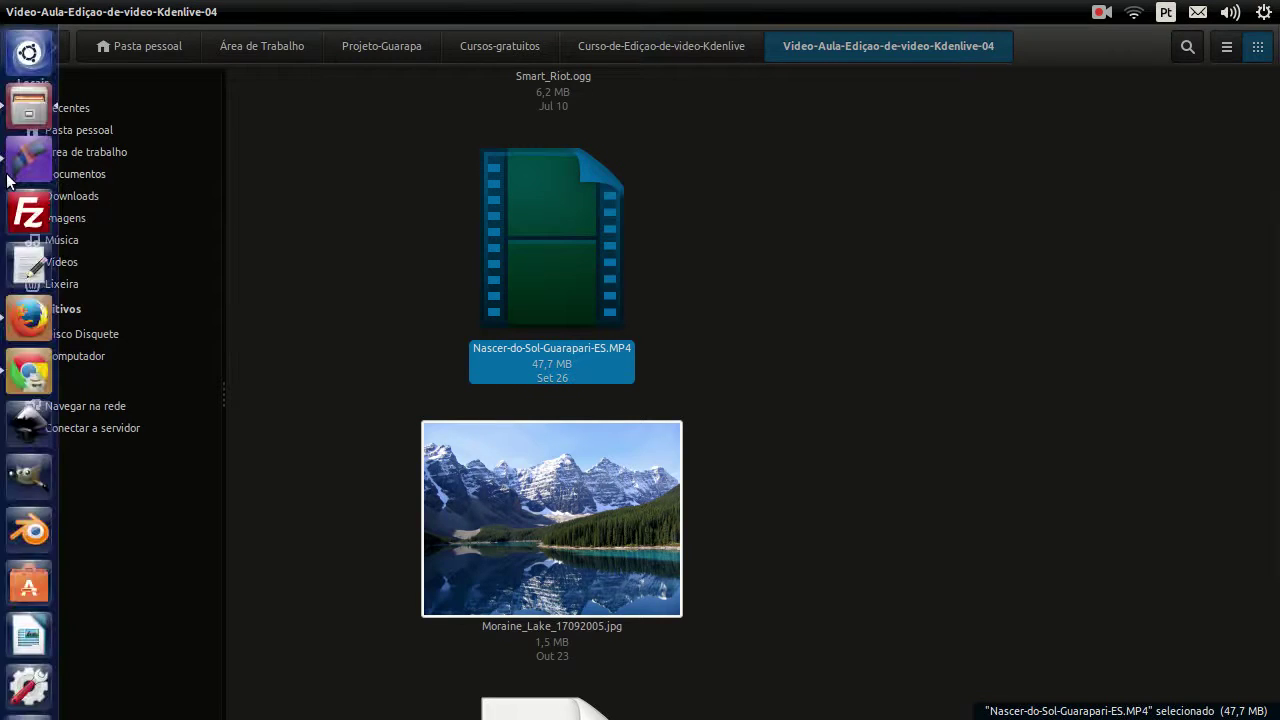
{"action": "left_click", "coordinate": [9, 166]}
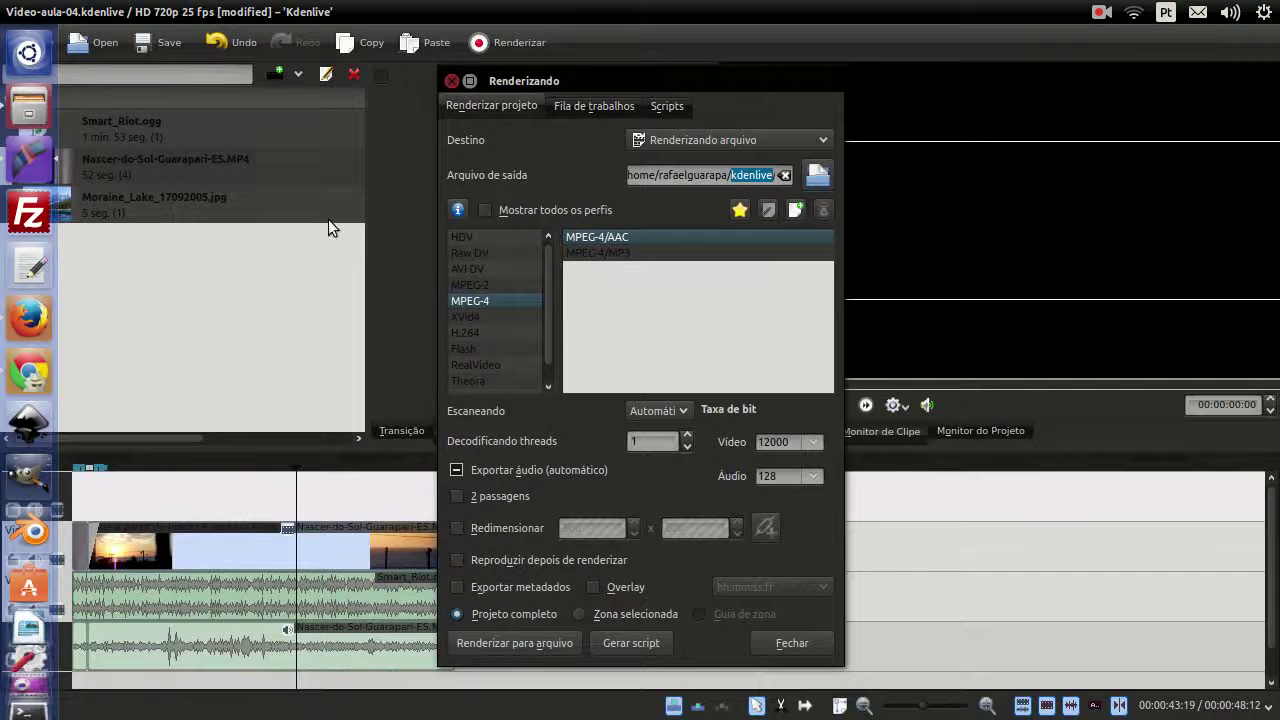
Rename the render output file as nascer-do-sol-01.mp4, keeping it in the kdenlive folder
{"action": "left_click_drag", "start_coordinate": [744, 177], "coordinate": [795, 182]}
{"action": "left_click", "coordinate": [745, 176]}
{"action": "key", "text": "shift+Left"}
{"action": "key", "text": "shift+Left"}
{"action": "key", "text": "shift+Left"}
{"action": "key", "text": "shift+Left"}
{"action": "key", "text": "shift+Left"}
{"action": "key", "text": "shift+Left"}
{"action": "key", "text": "shift+Left"}
{"action": "key", "text": "shift+Left"}
{"action": "key", "text": "shift+Left"}
{"action": "key", "text": "shift+Left"}
{"action": "type", "text": "nascer-d"}
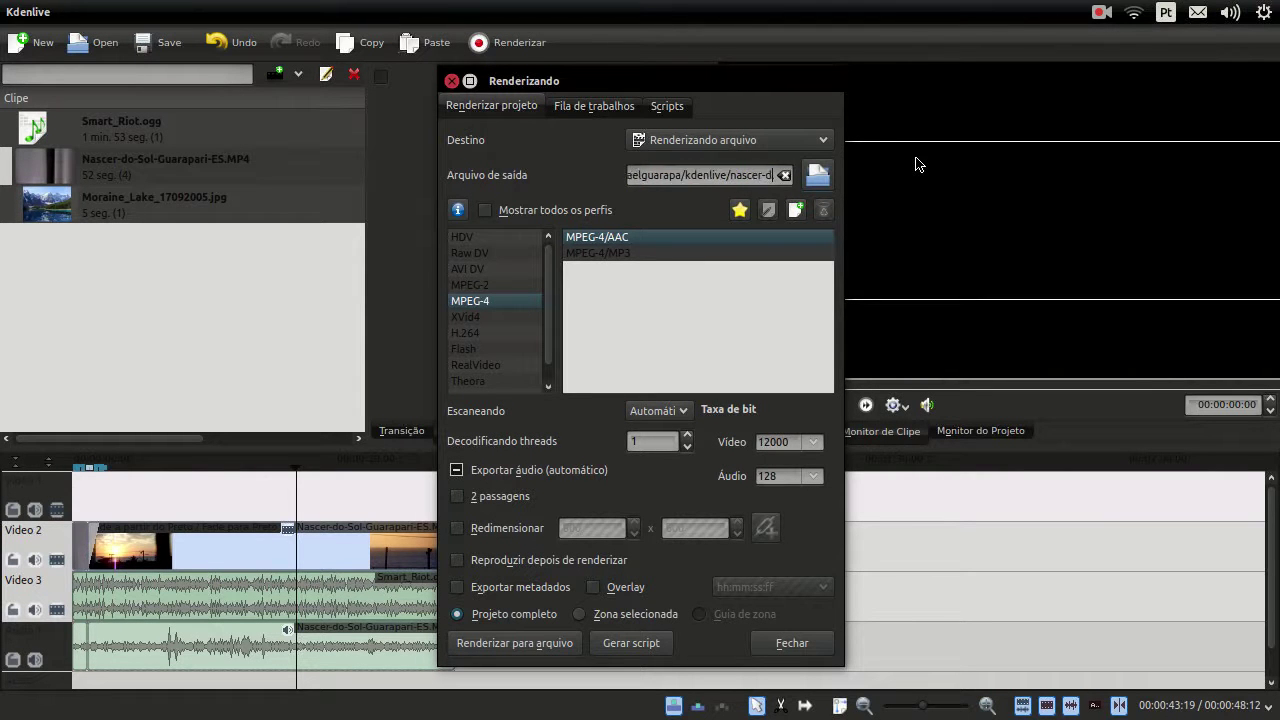
{"action": "type", "text": "o-sol-01.mp4"}
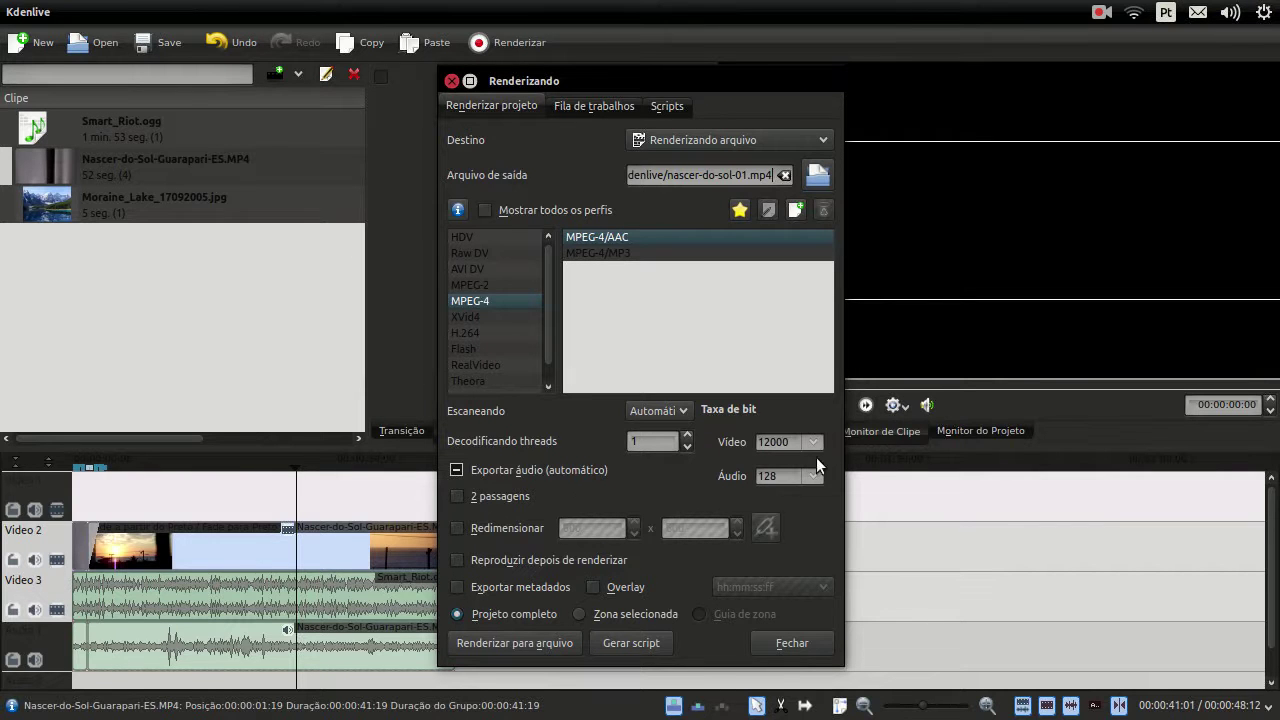
Check the video and audio bitrates and render the complete project to the output file
{"action": "double_click", "coordinate": [773, 441]}
{"action": "double_click", "coordinate": [785, 477]}
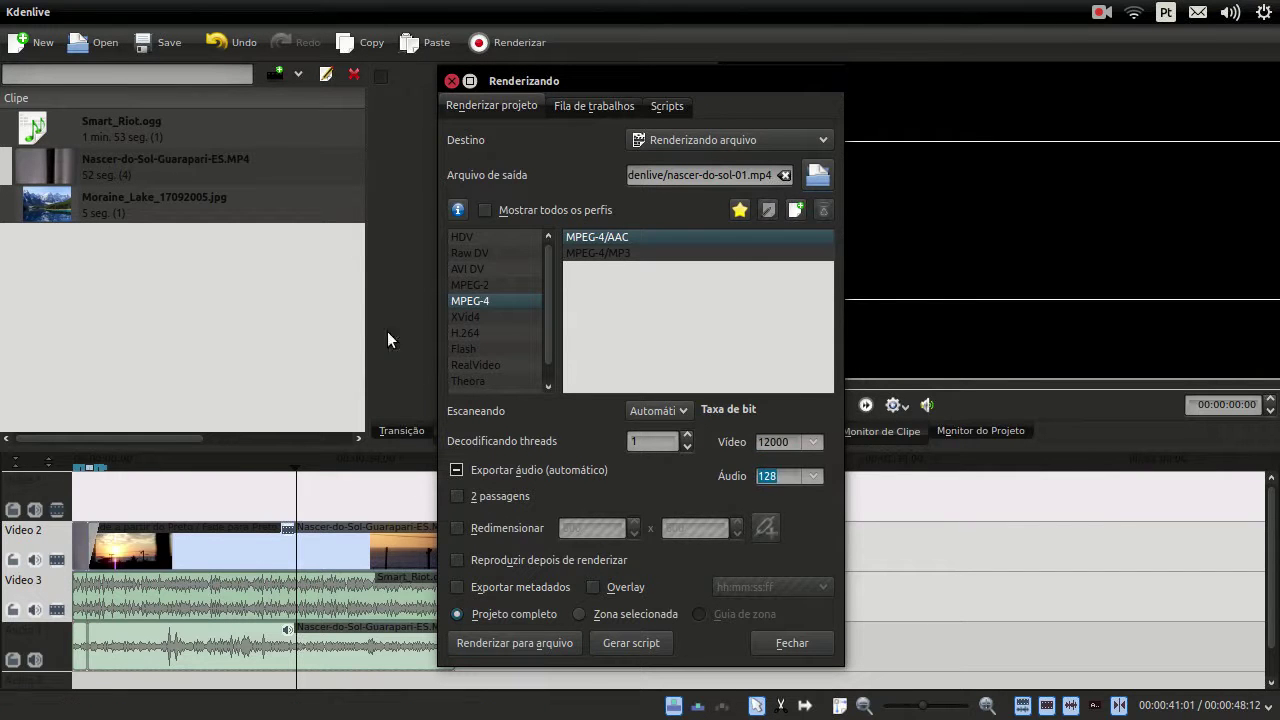
{"action": "left_click", "coordinate": [493, 640]}
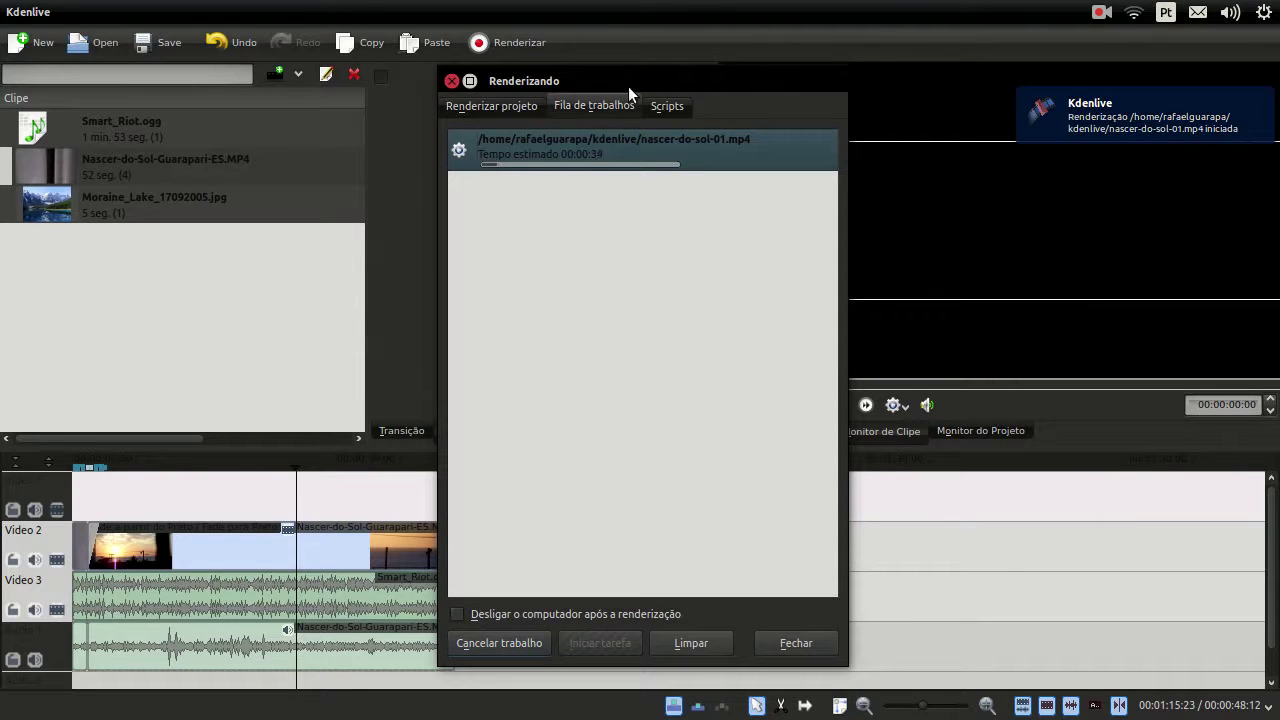
Monitor the running render job and examine the option to shut down the computer after rendering
{"action": "left_click_drag", "start_coordinate": [628, 86], "coordinate": [906, 90]}
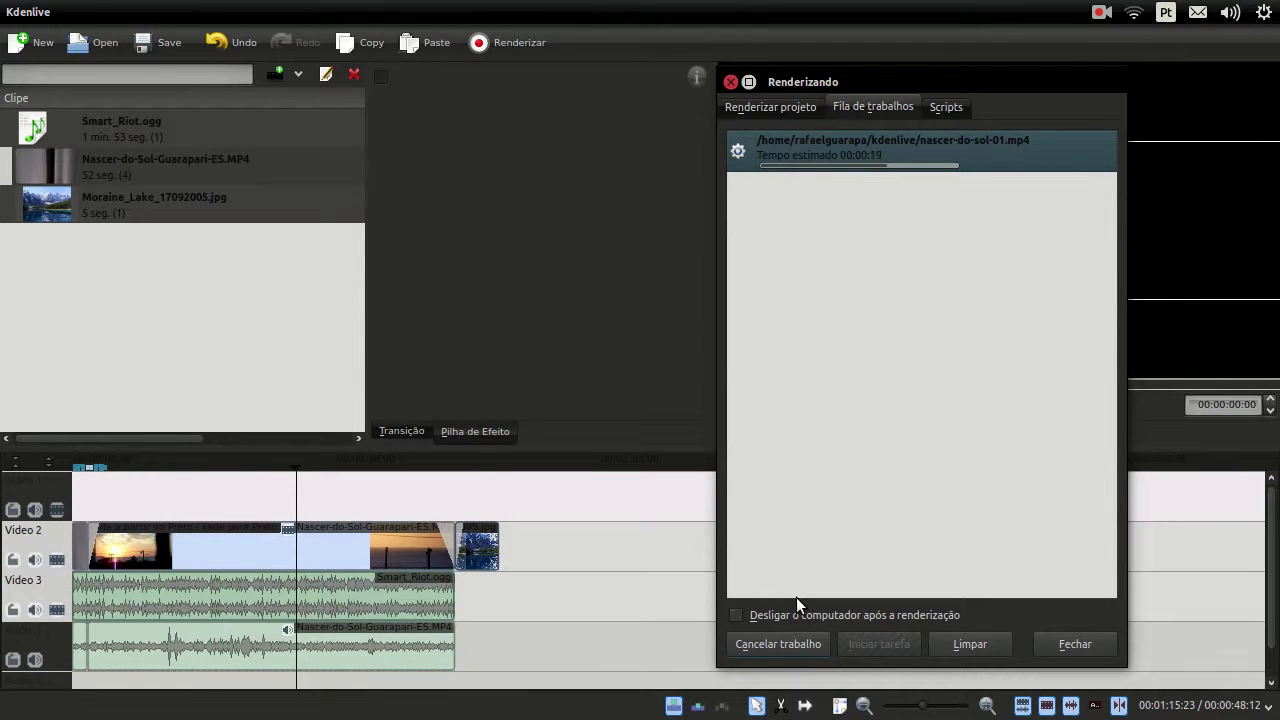
{"action": "left_click", "coordinate": [737, 615]}
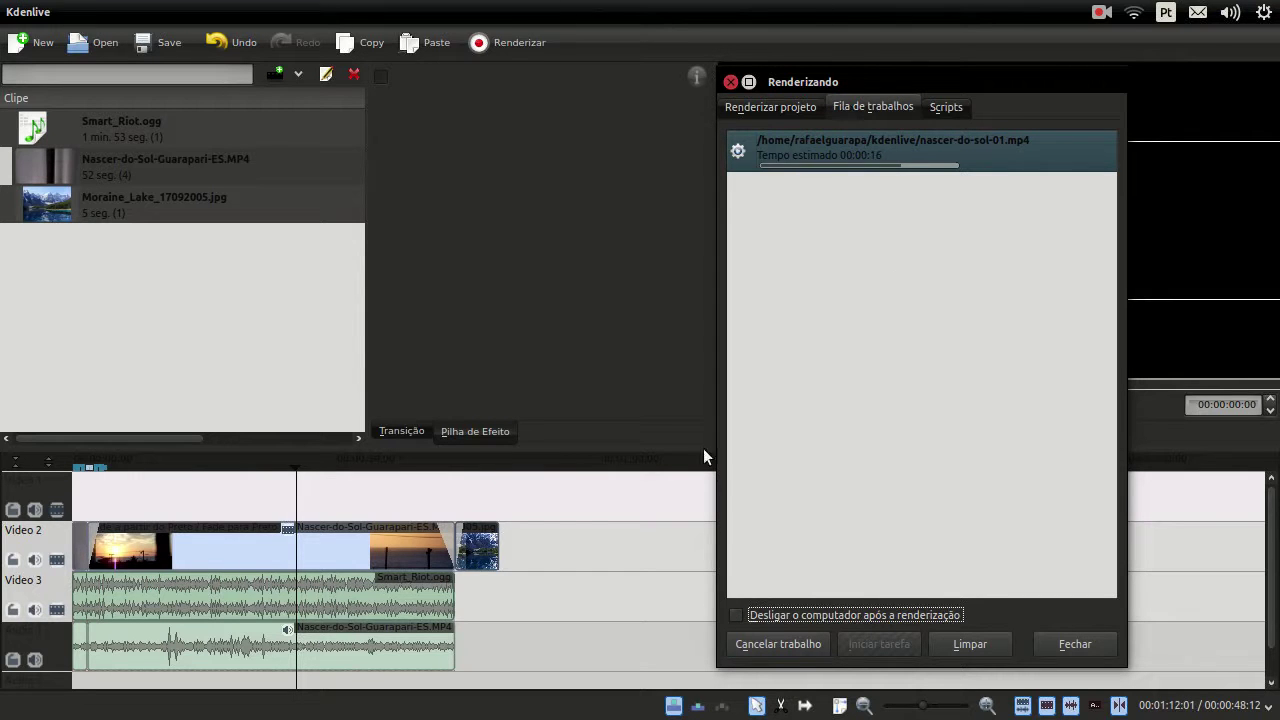
{"action": "left_click_drag", "start_coordinate": [931, 76], "coordinate": [691, 72]}
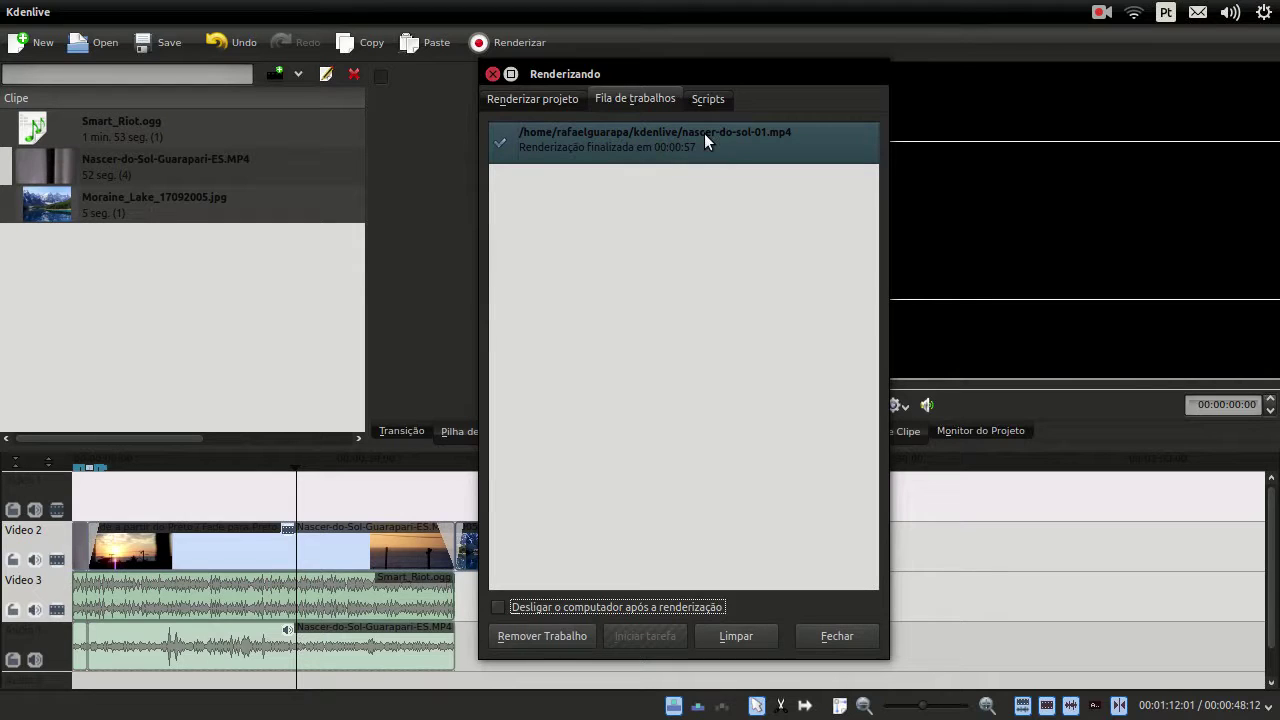
Open the rendered nascer-do-sol-01.mp4 in VLC and replay its opening seconds from the start, pausing as needed
{"action": "double_click", "coordinate": [632, 152]}
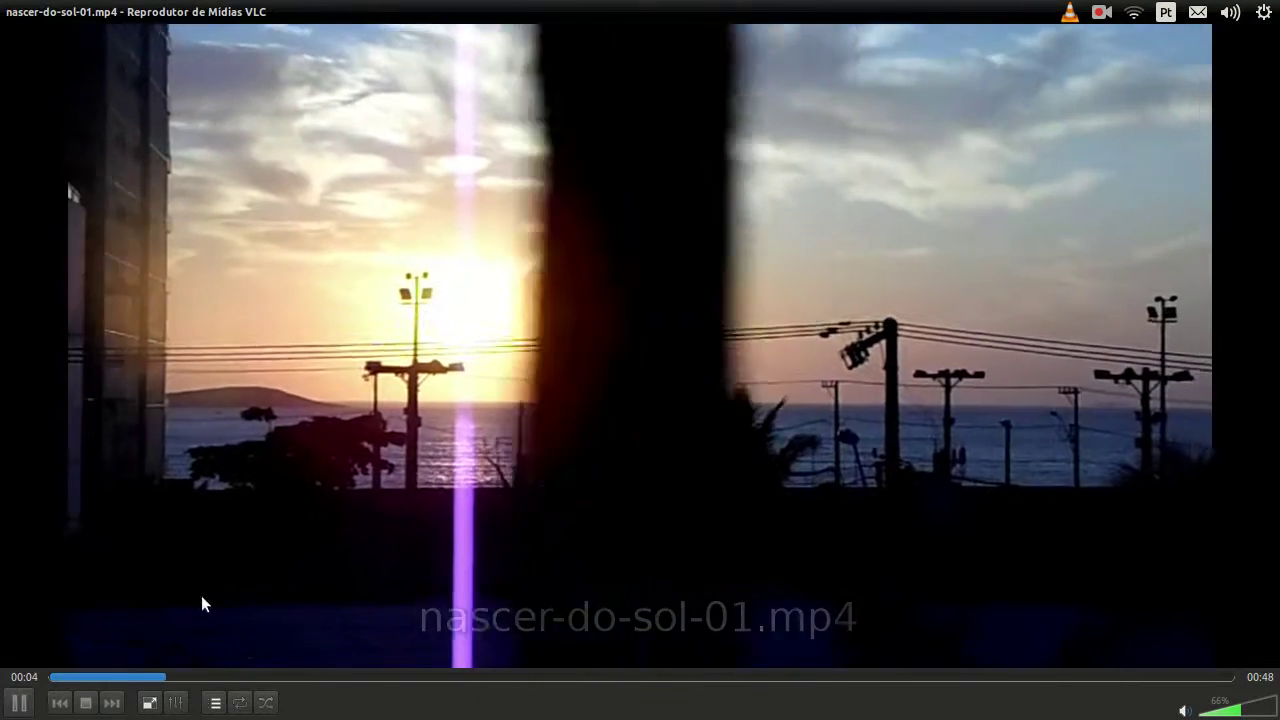
{"action": "key", "text": "space"}
{"action": "left_click_drag", "start_coordinate": [167, 676], "coordinate": [64, 666]}
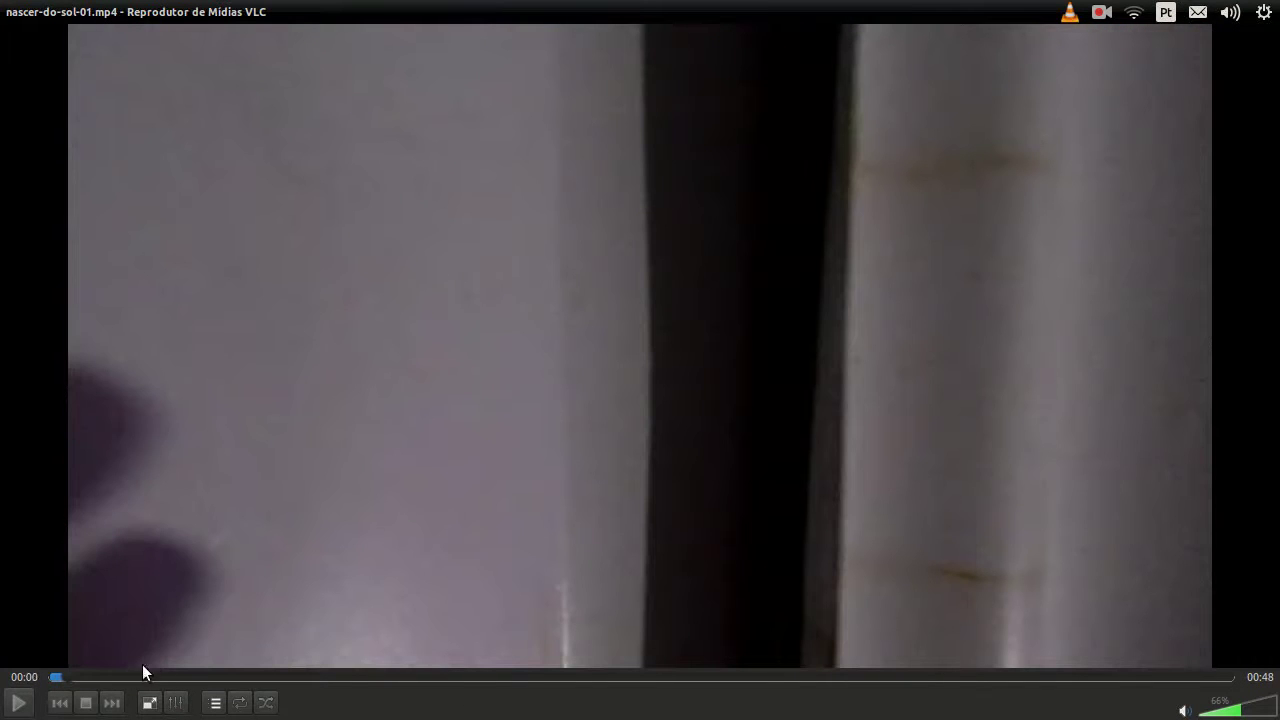
{"action": "key", "text": "space"}
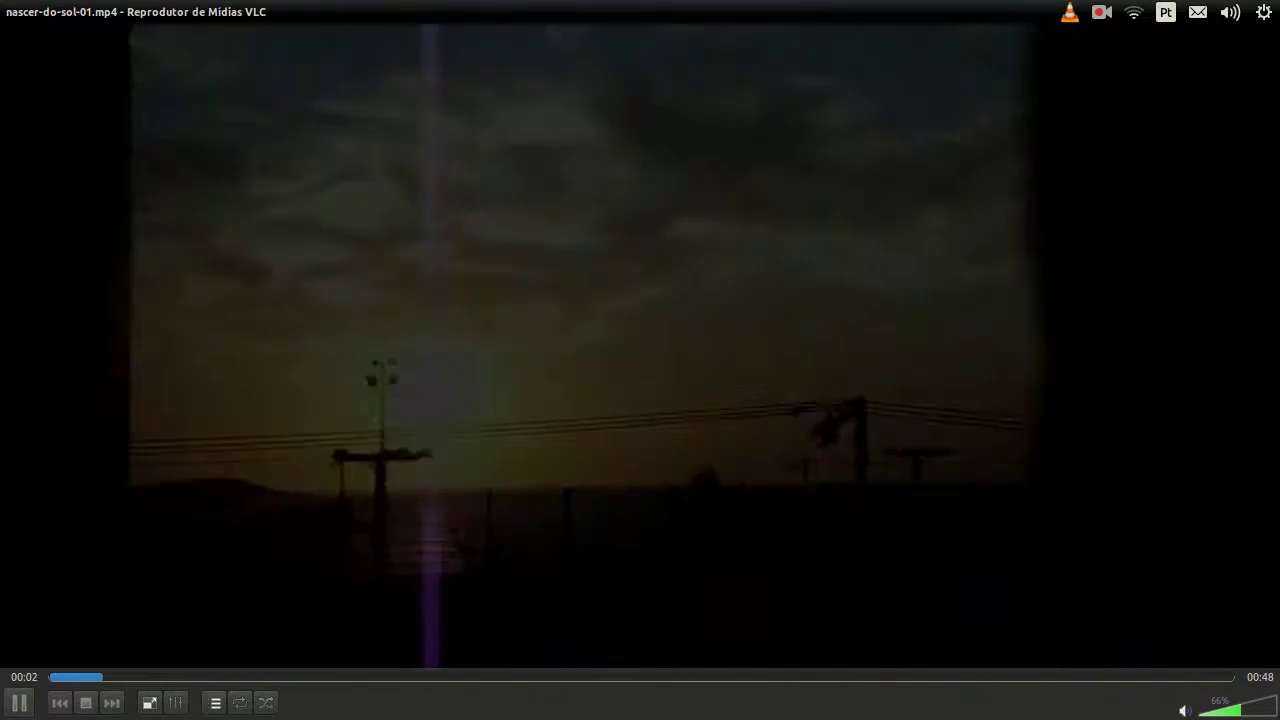
{"action": "key", "text": "space"}
{"action": "key", "text": "space"}
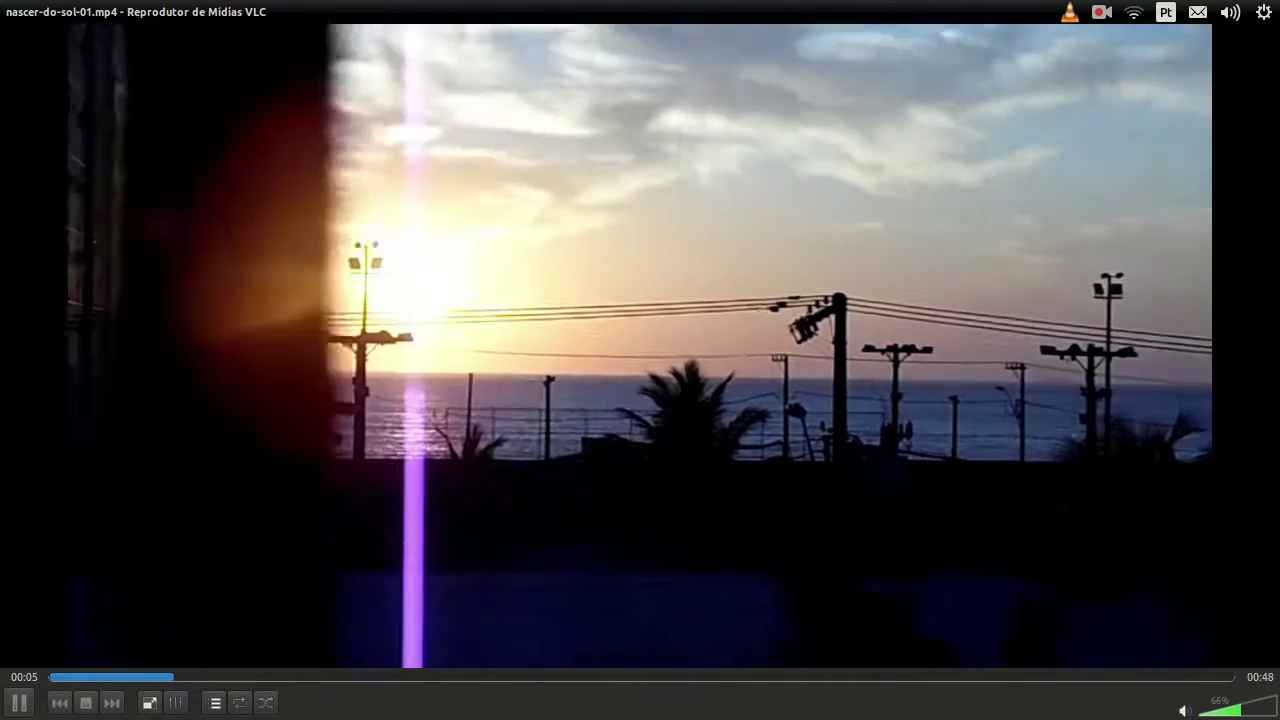
{"action": "key", "text": "space"}
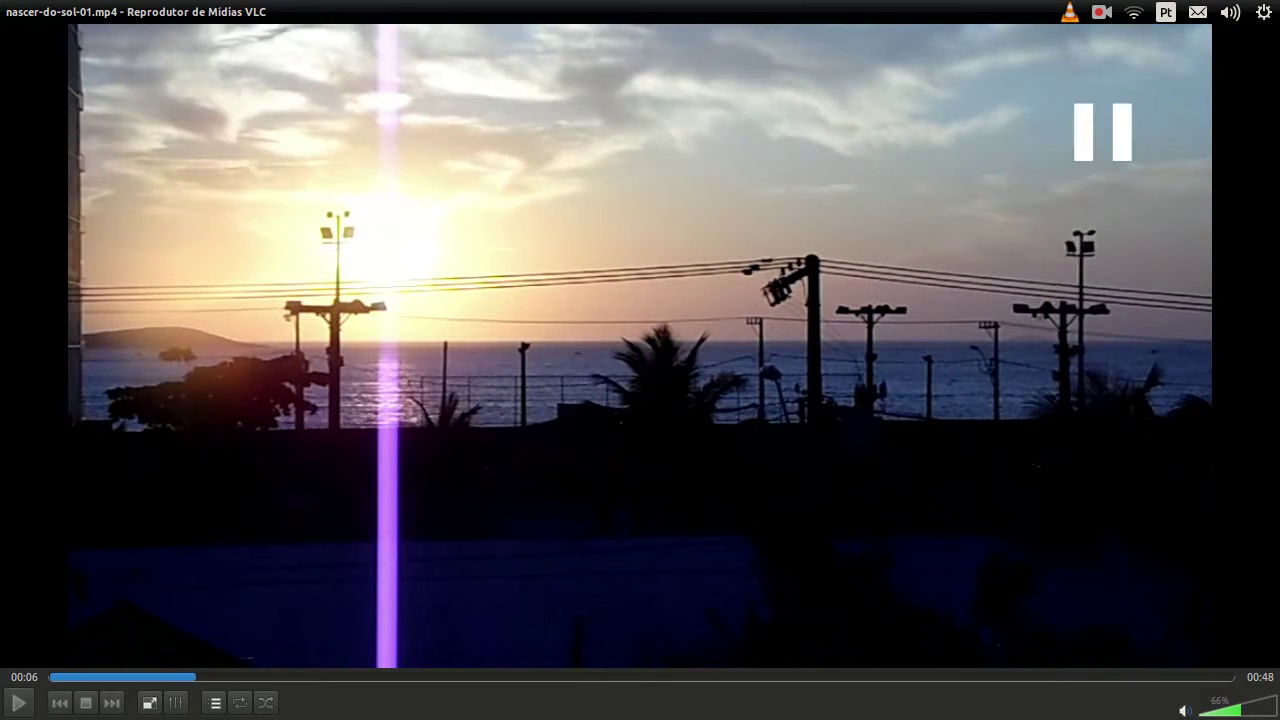
Raise the playback volume to 105%, resume the rendered video and pause it a few seconds on
{"action": "left_click", "coordinate": [1264, 706]}
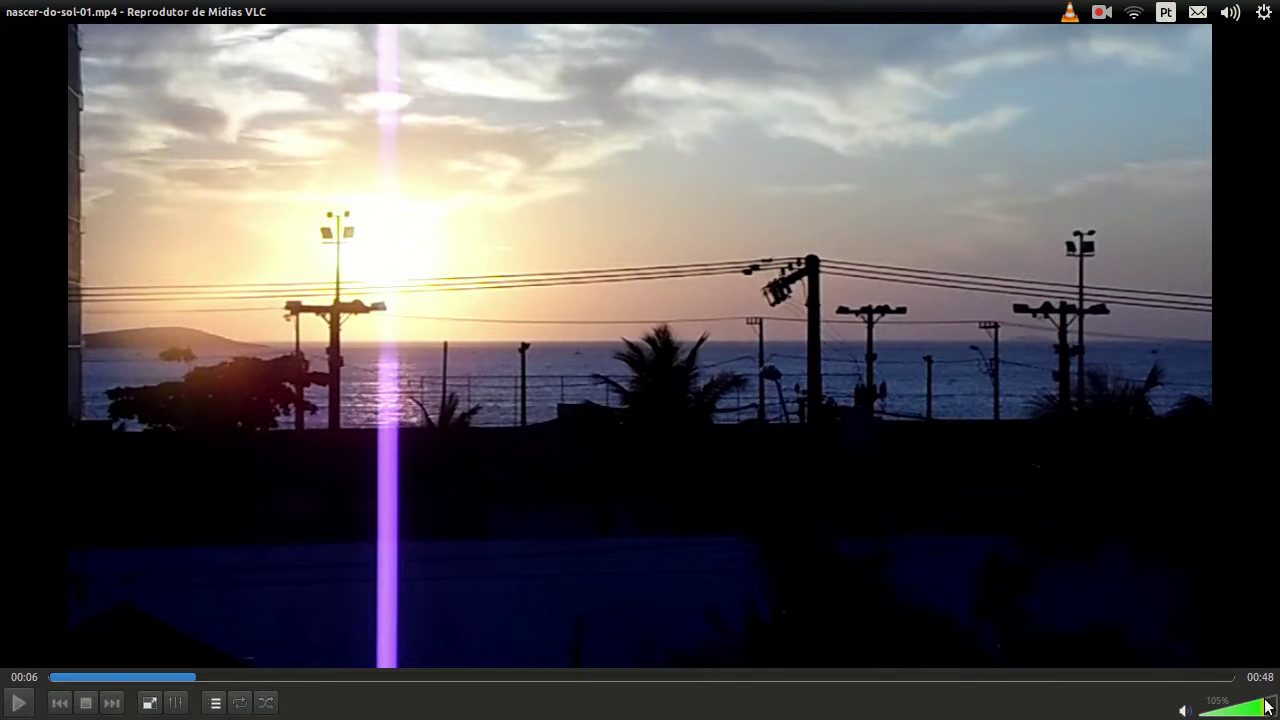
{"action": "left_click", "coordinate": [18, 702]}
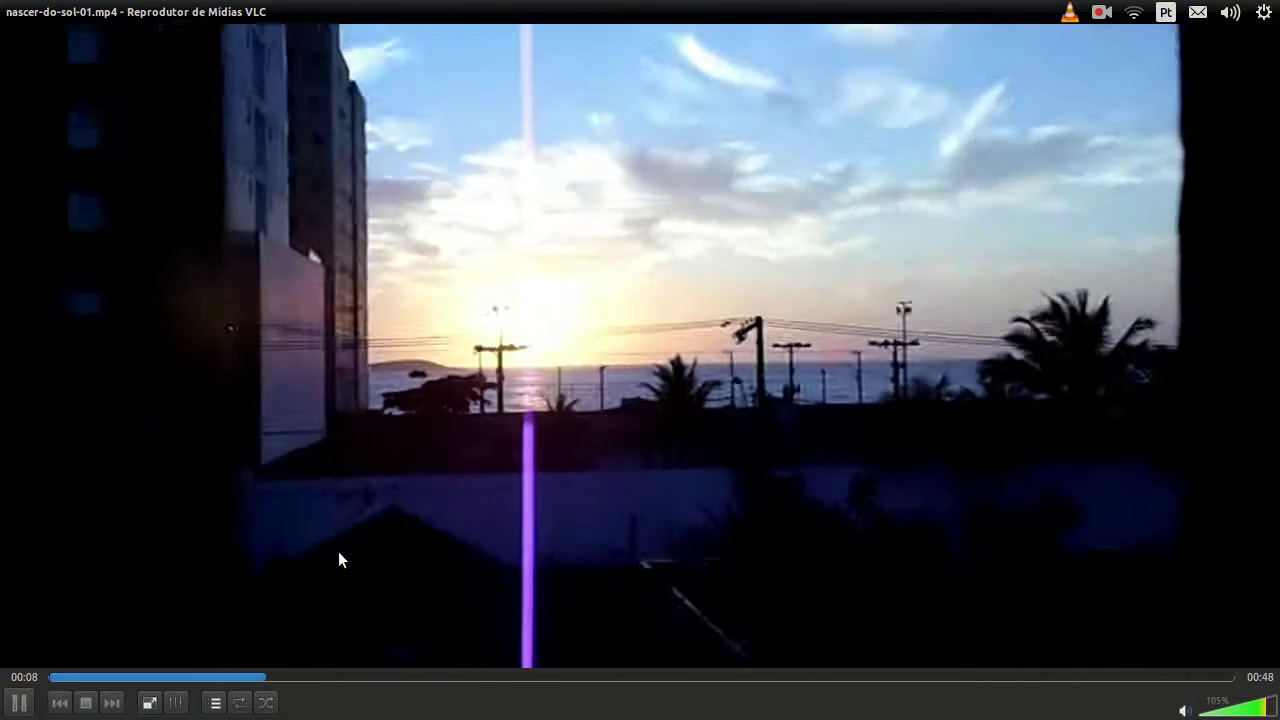
{"action": "key", "text": "space"}
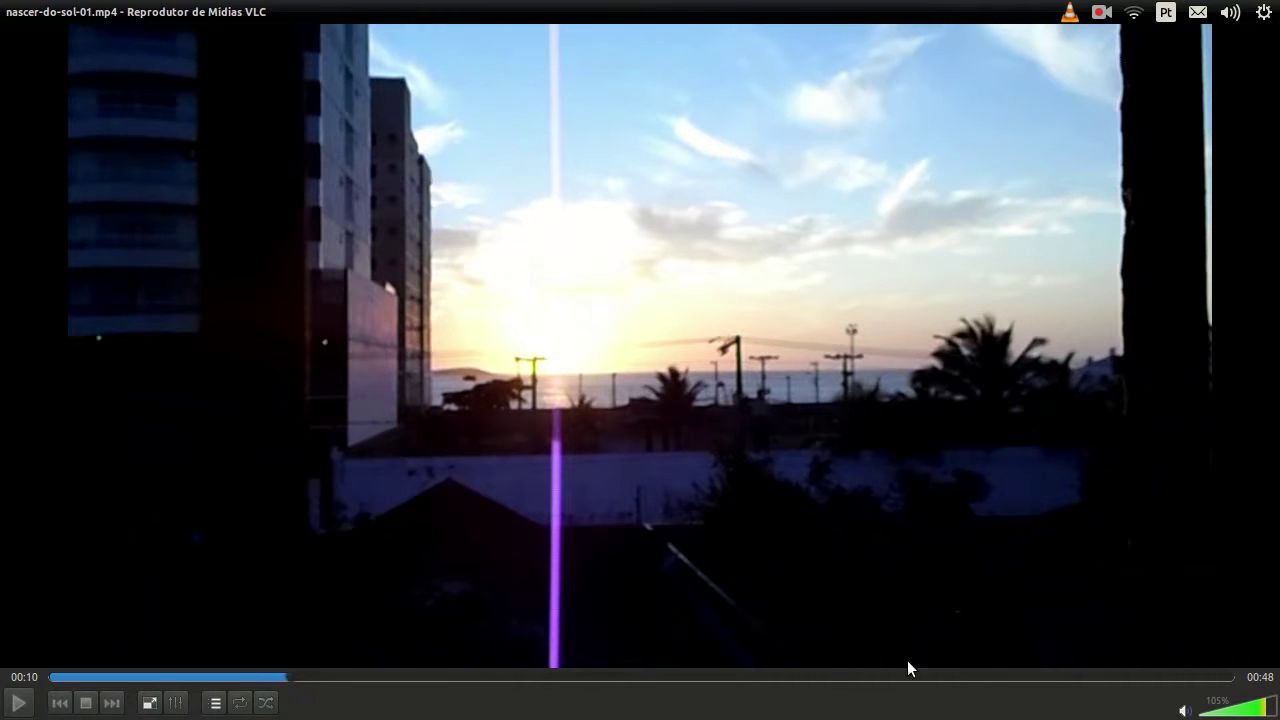
Check the closing seconds of nascer-do-sol-01.mp4 from about 00:43, return to about 00:14 and close the player
{"action": "left_click_drag", "start_coordinate": [938, 677], "coordinate": [1096, 677]}
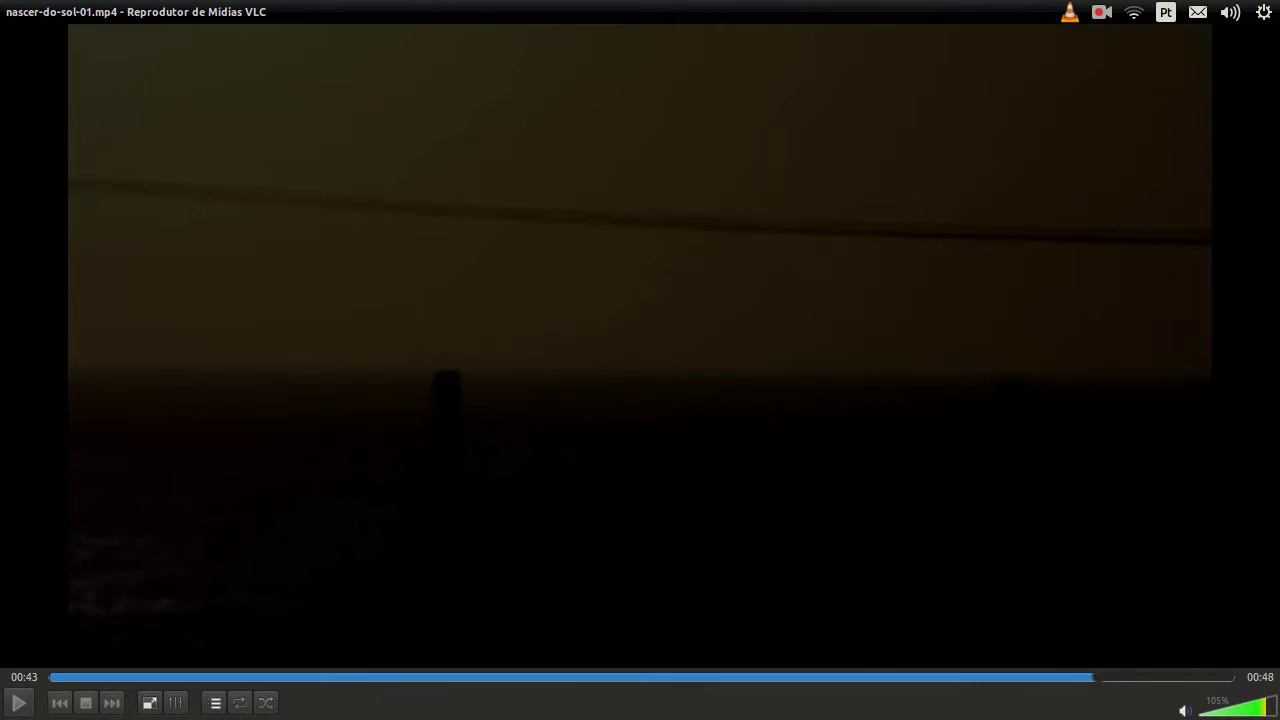
{"action": "key", "text": "space"}
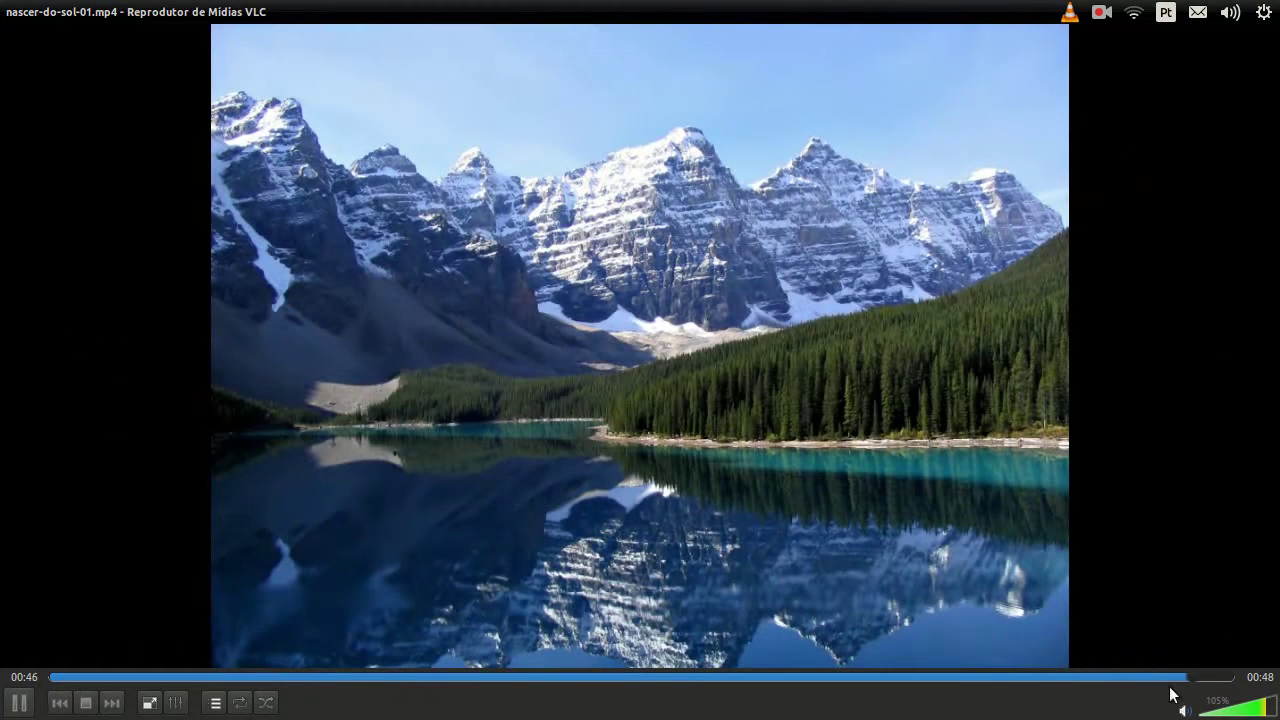
{"action": "key", "text": "space"}
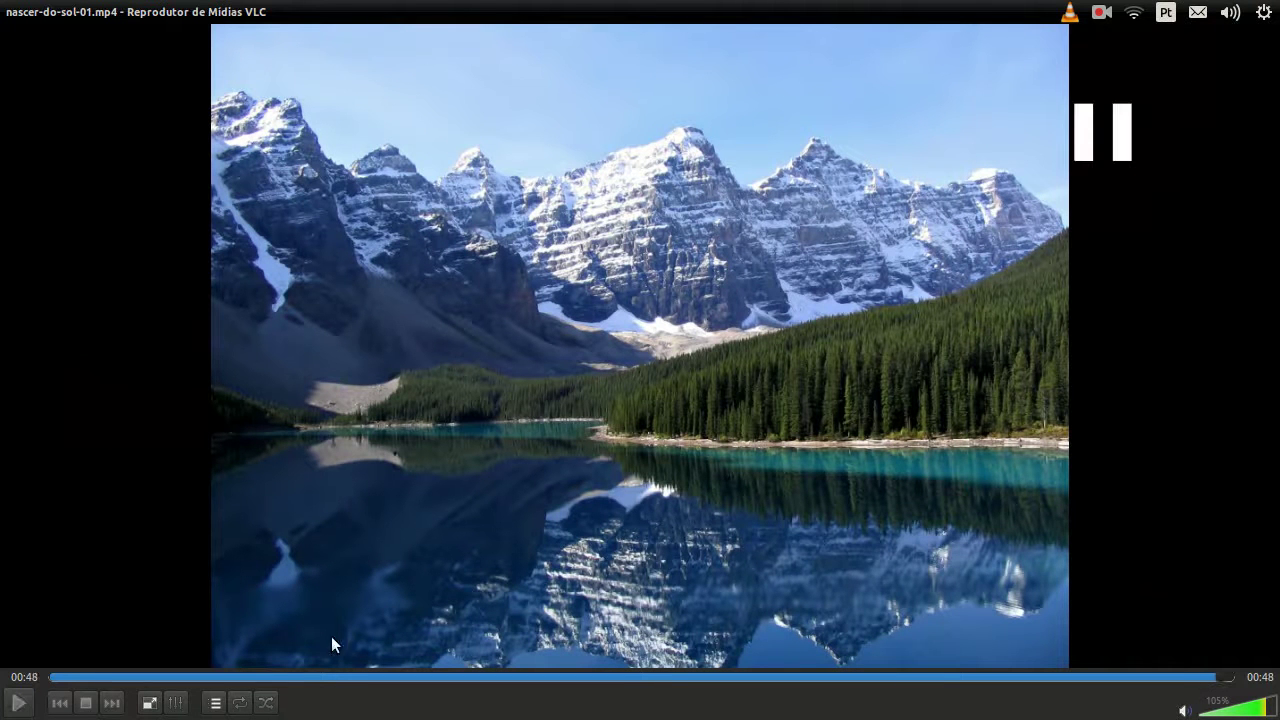
{"action": "left_click_drag", "start_coordinate": [316, 684], "coordinate": [400, 694]}
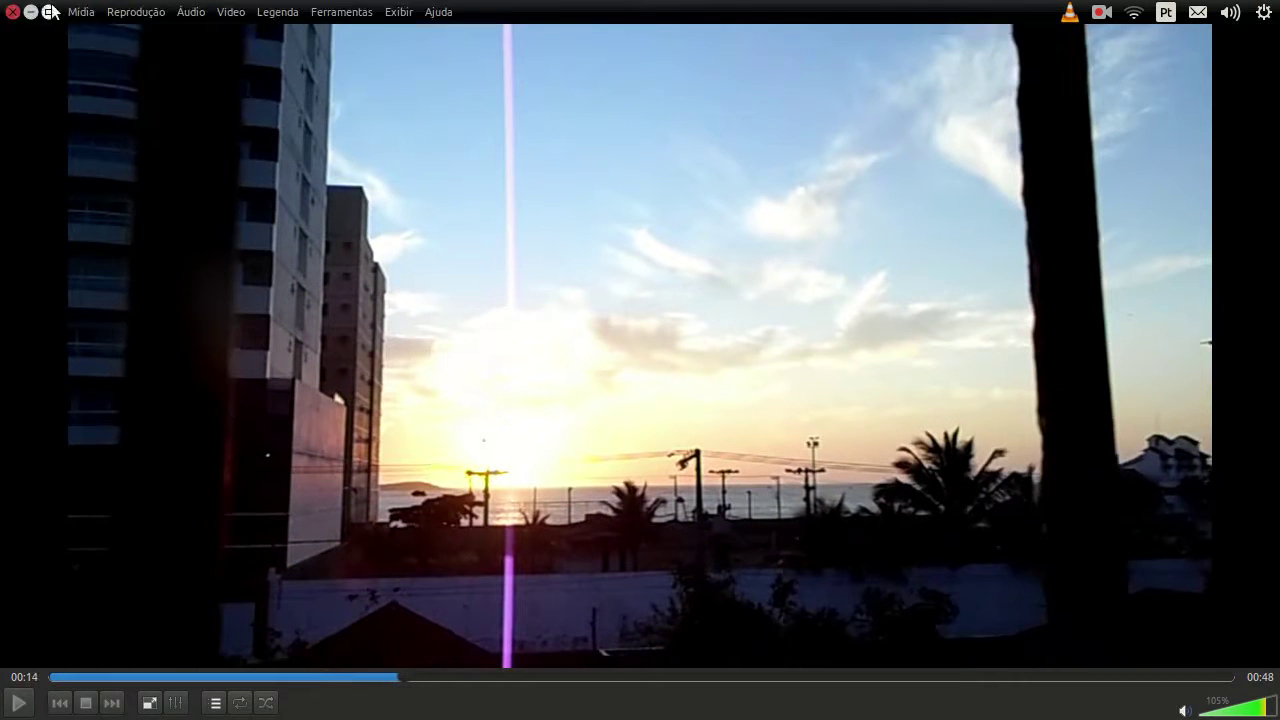
{"action": "left_click", "coordinate": [13, 12]}
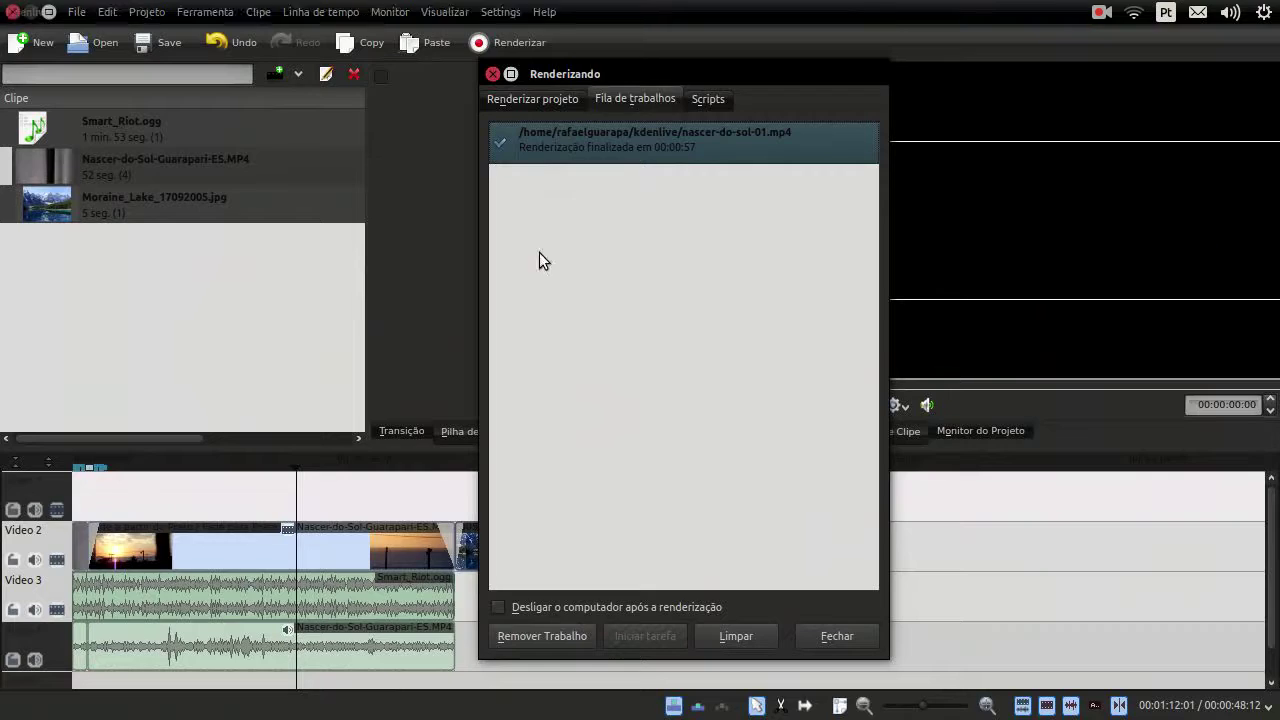
Change the render output file name to nascer-do-sol-02.mp4 in the project render settings
{"action": "left_click", "coordinate": [548, 101]}
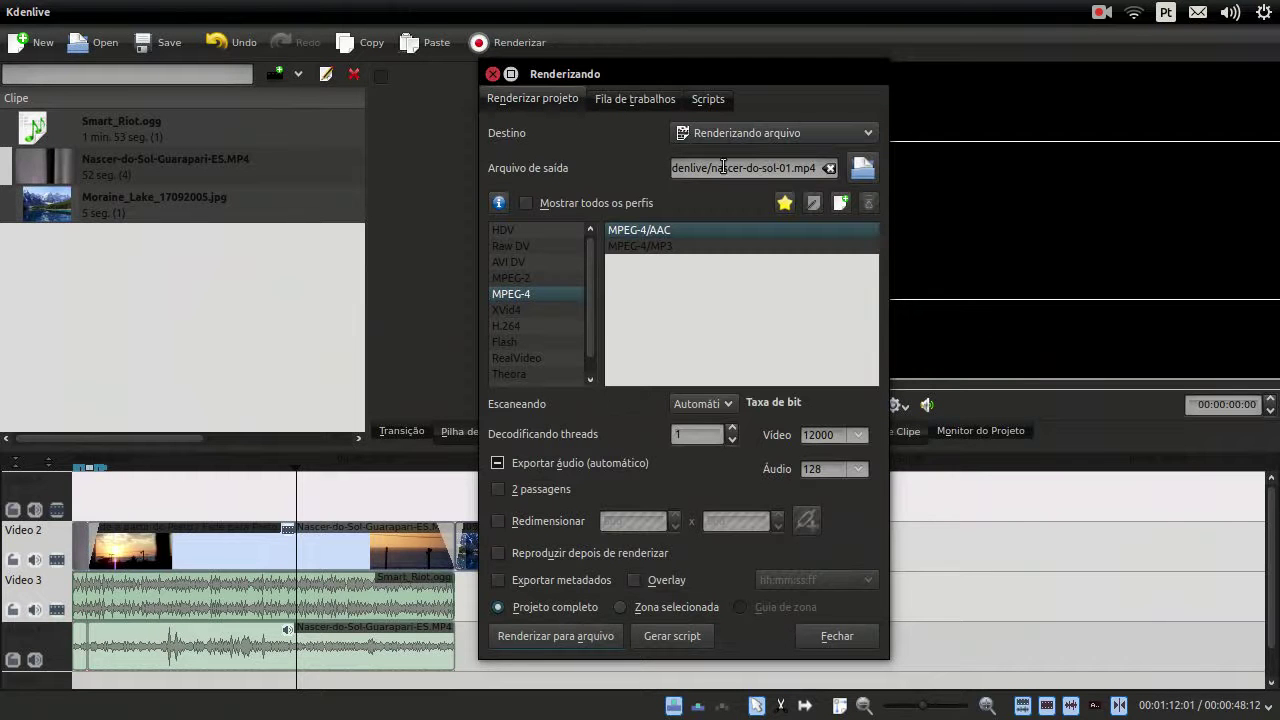
{"action": "key", "text": "Left"}
{"action": "key", "text": "shift+Left"}
{"action": "type", "text": "2"}
Set the video bitrate to 1000 and render the complete project to the new output file
{"action": "left_click", "coordinate": [858, 444]}
{"action": "left_click", "coordinate": [837, 437]}
{"action": "left_click", "coordinate": [861, 437]}
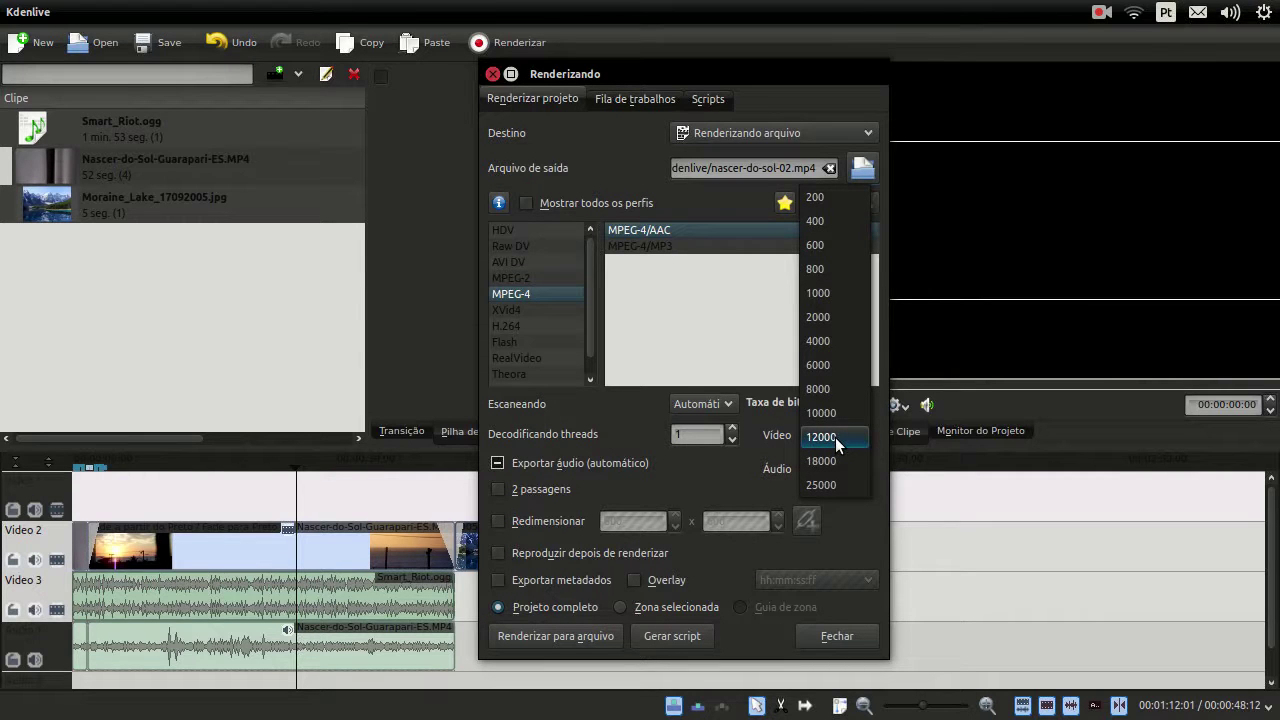
{"action": "left_click", "coordinate": [838, 292]}
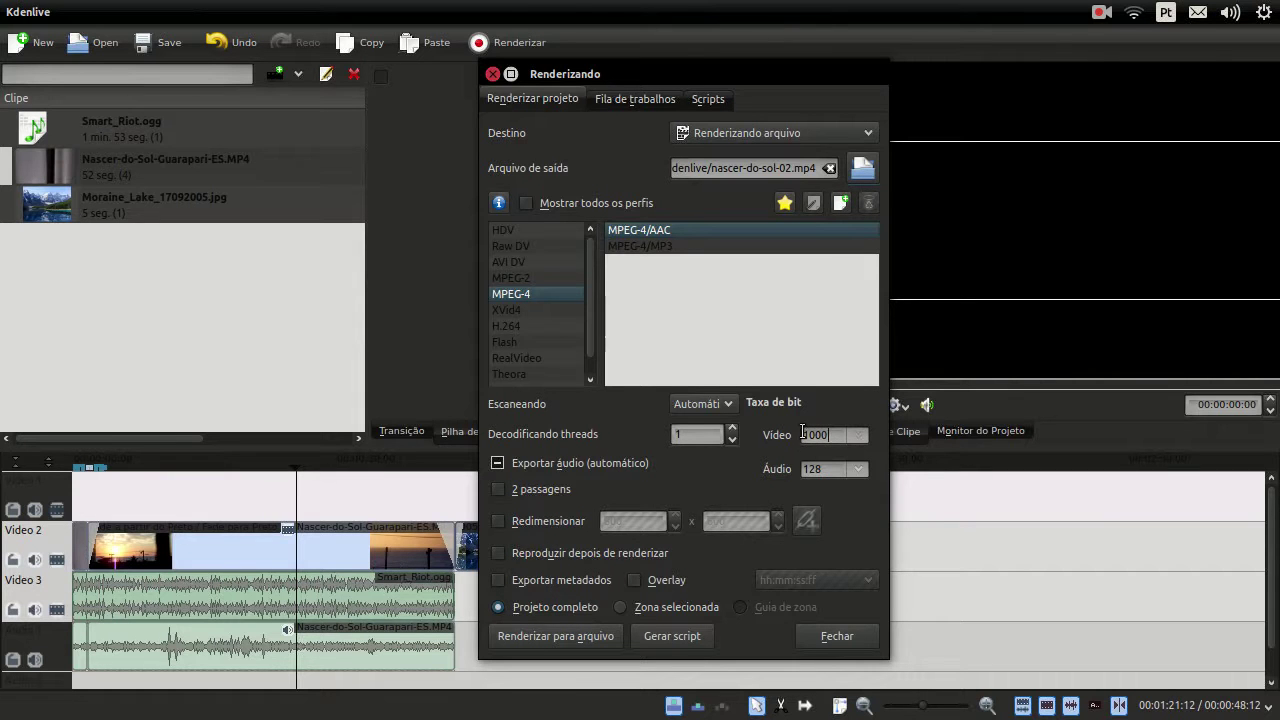
{"action": "left_click", "coordinate": [857, 435]}
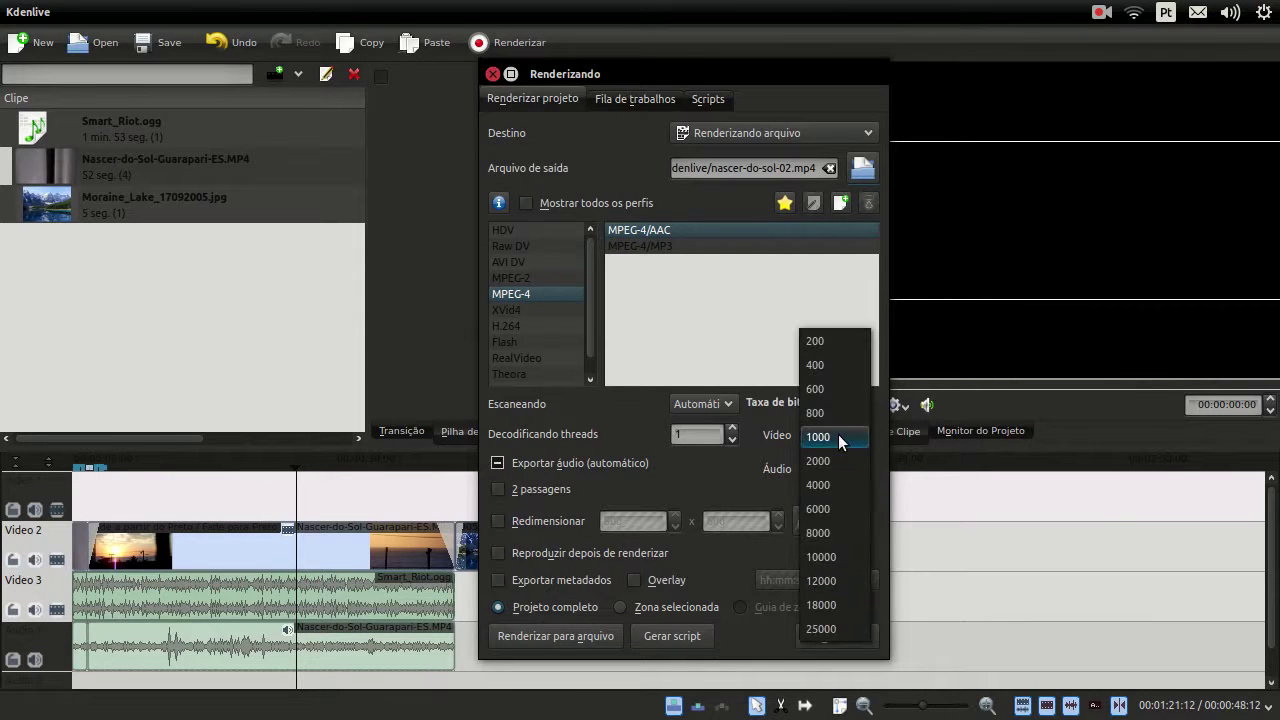
{"action": "left_click", "coordinate": [765, 432]}
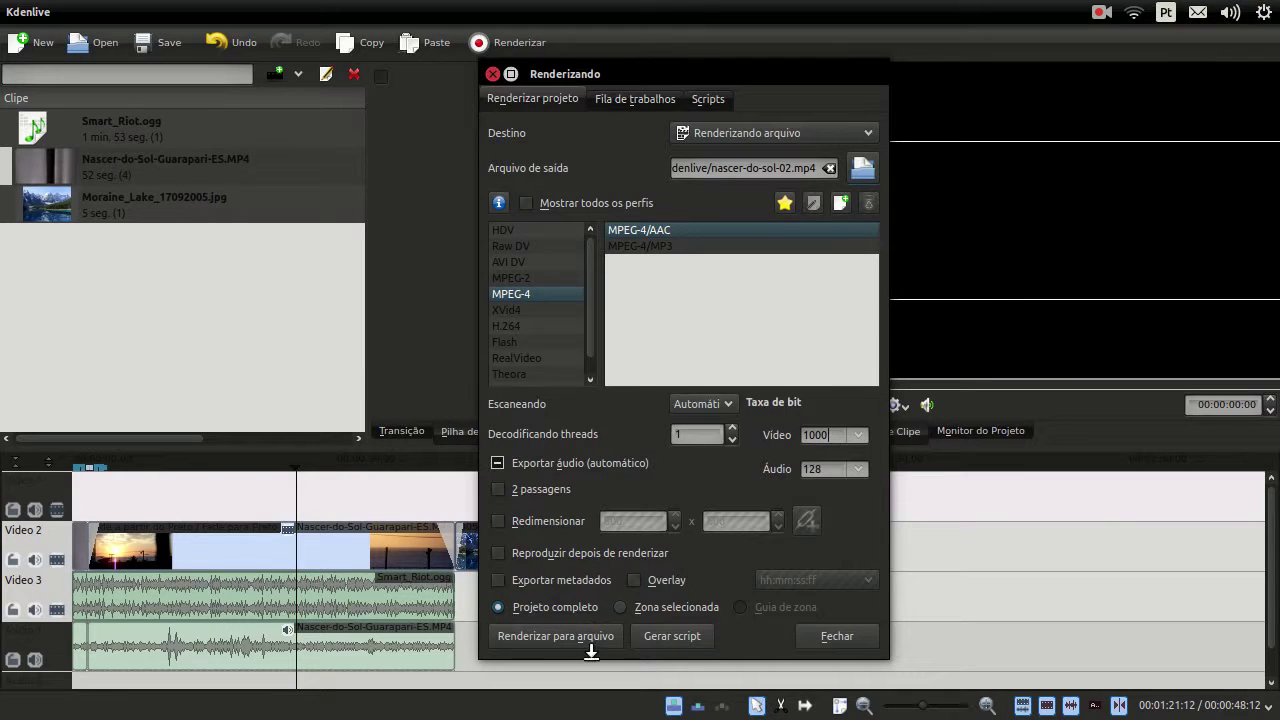
{"action": "left_click", "coordinate": [565, 632]}
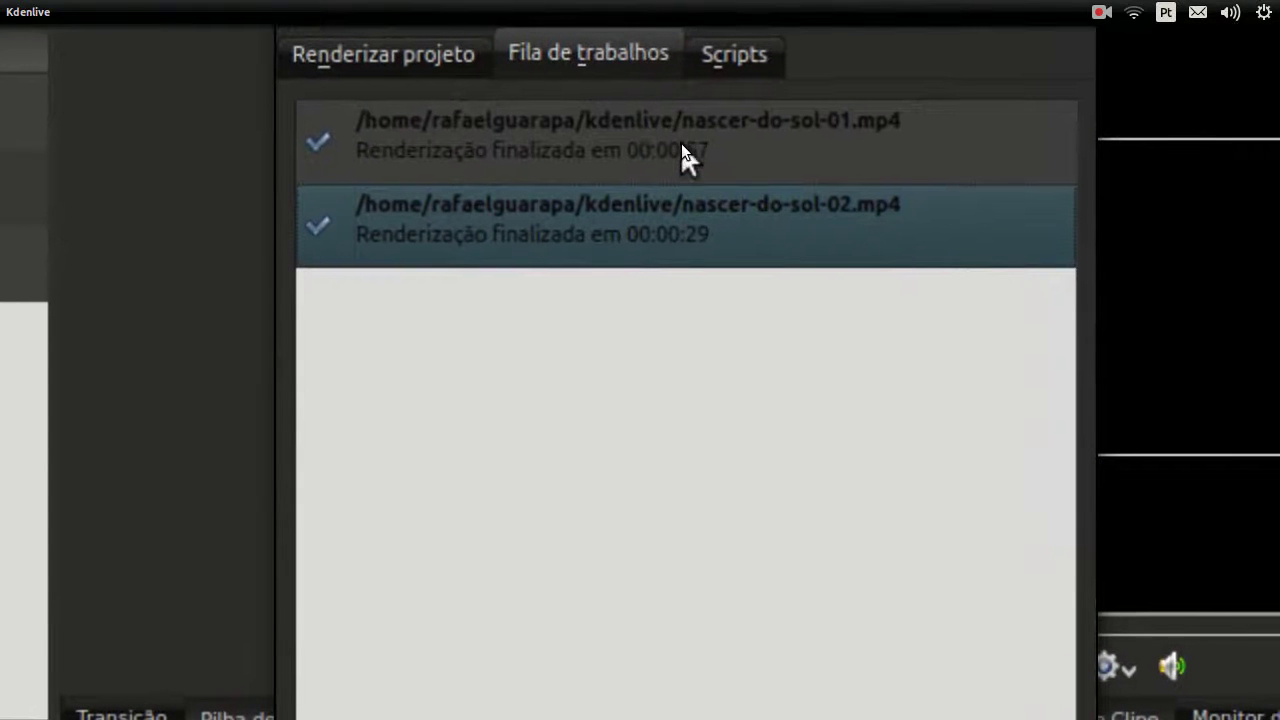
Compare the render times of the two finished jobs and play the opening seconds of nascer-do-sol-02.mp4 in VLC, pausing as needed
{"action": "left_click", "coordinate": [682, 146]}
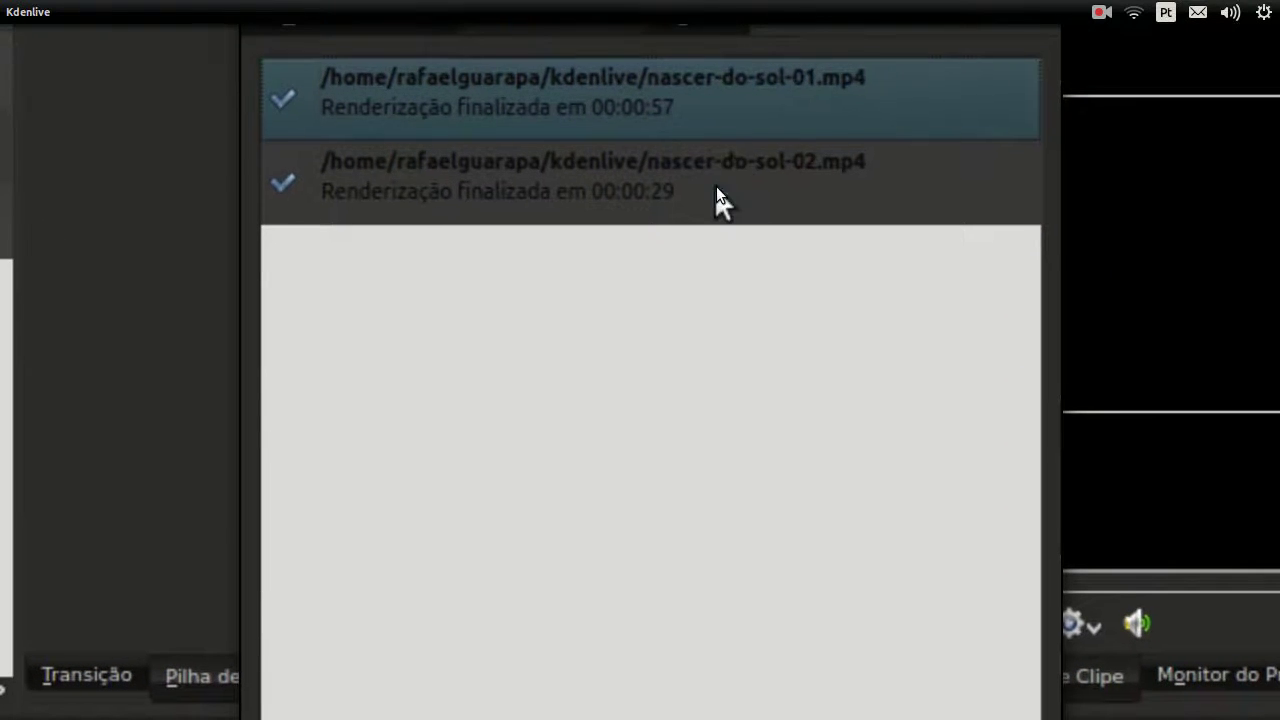
{"action": "left_click", "coordinate": [716, 186]}
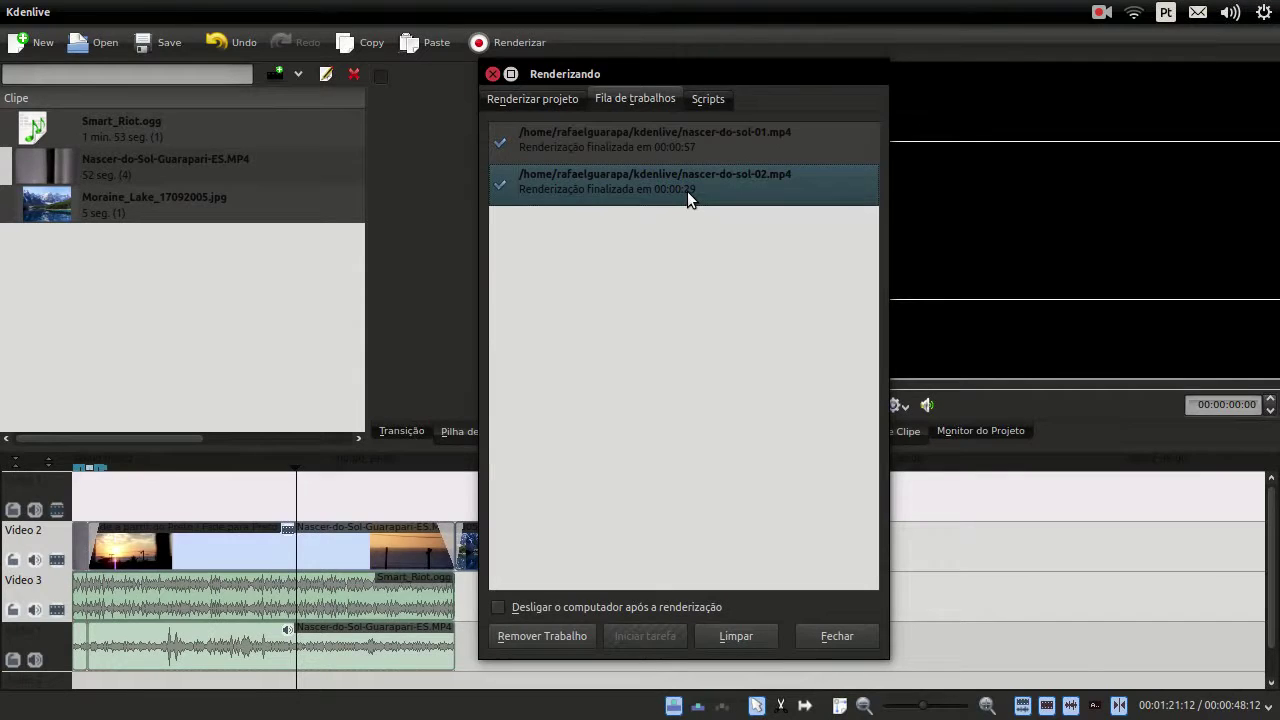
{"action": "double_click", "coordinate": [687, 191]}
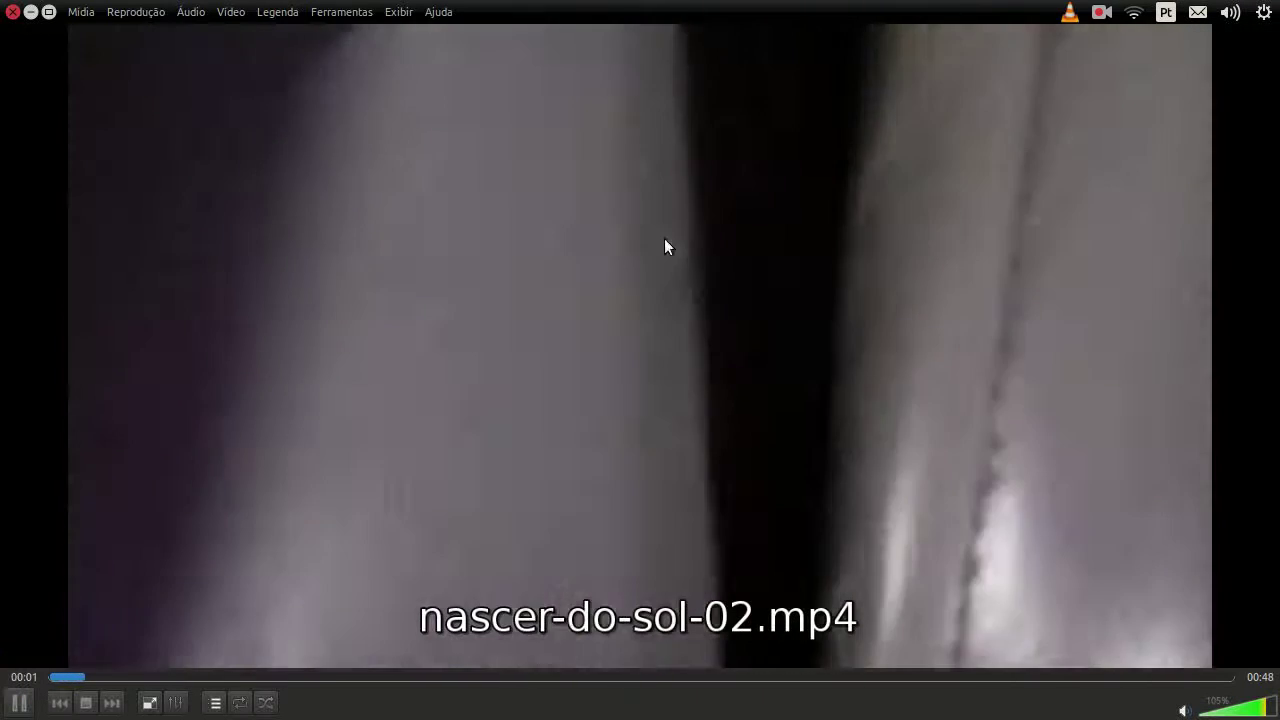
{"action": "key", "text": "space"}
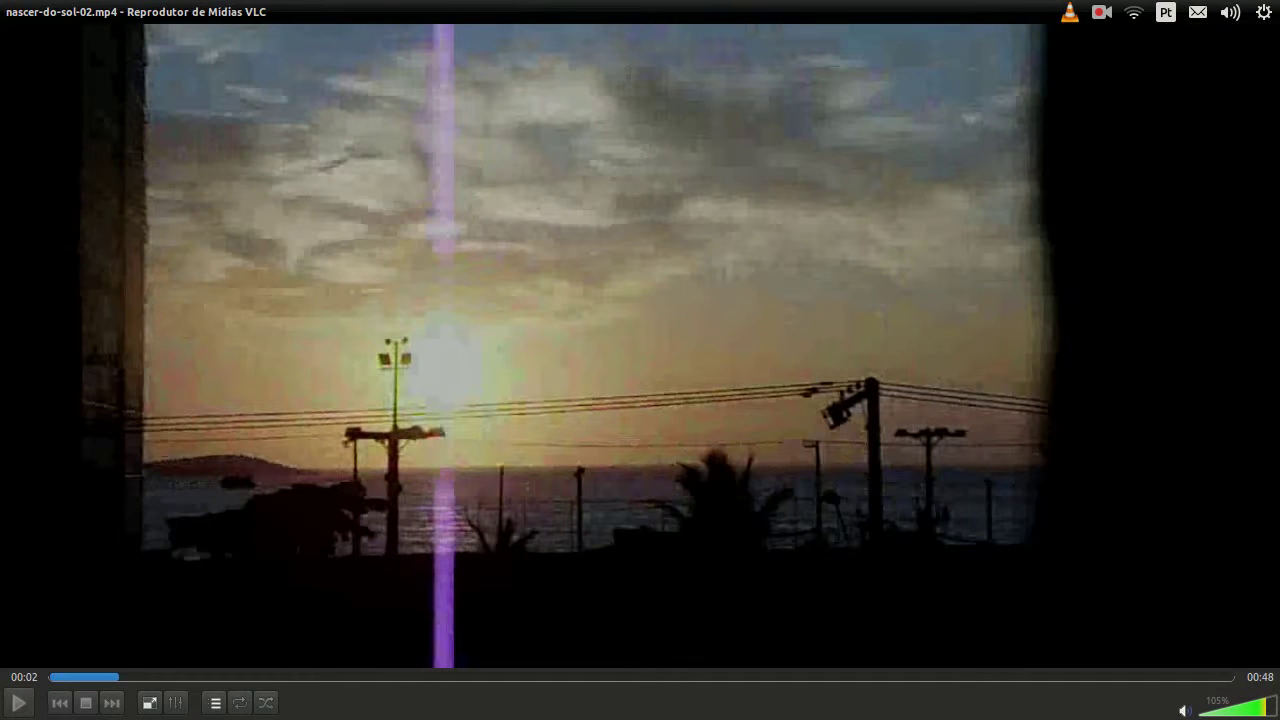
{"action": "key", "text": "space"}
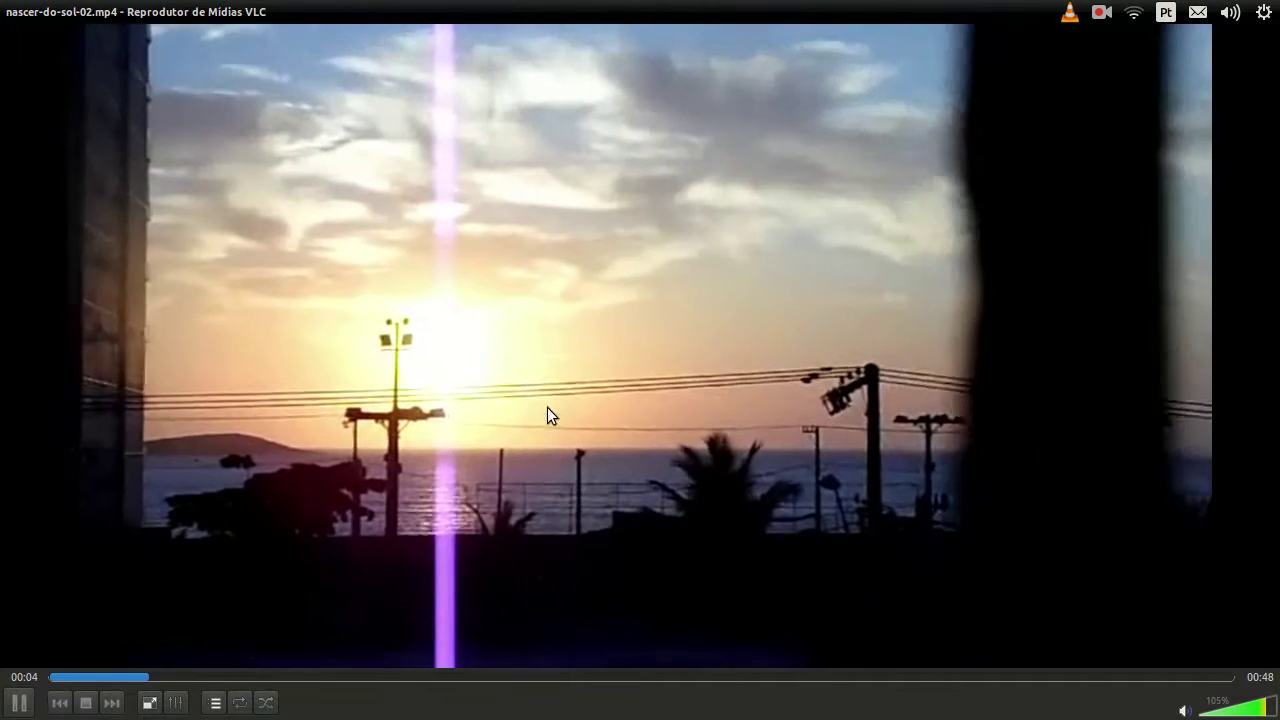
{"action": "key", "text": "space"}
{"action": "key", "text": "space"}
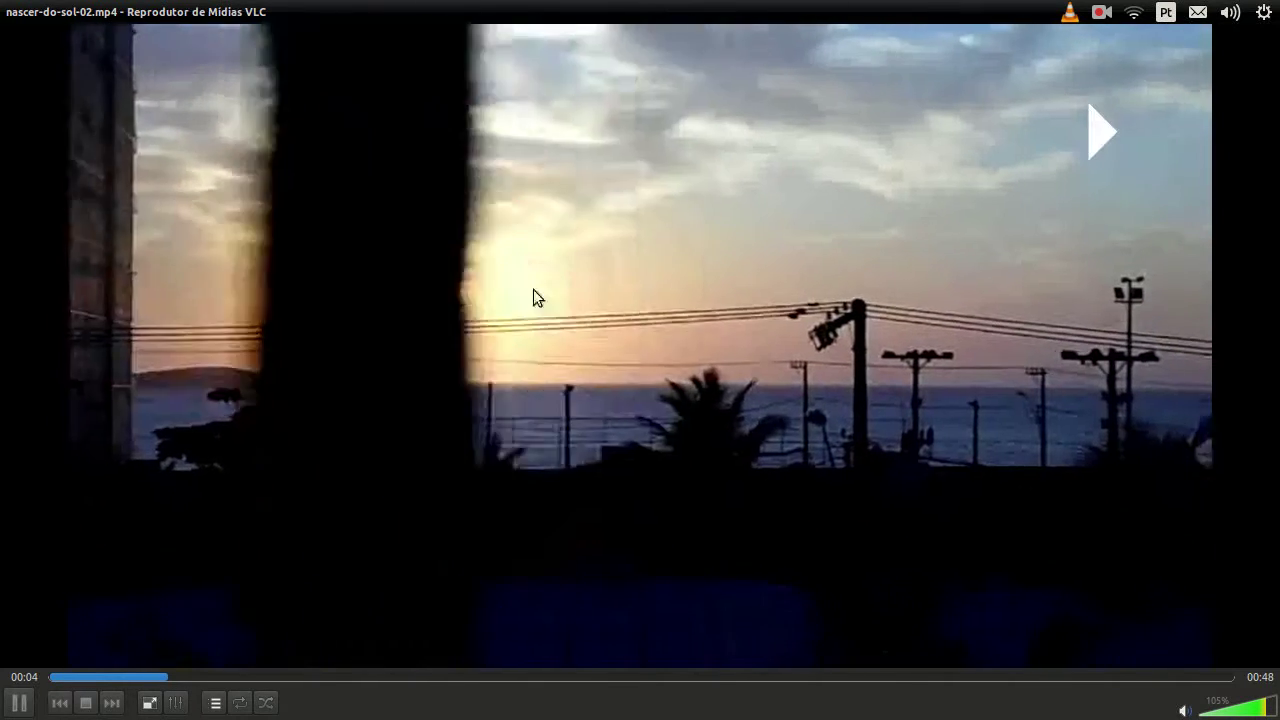
{"action": "key", "text": "space"}
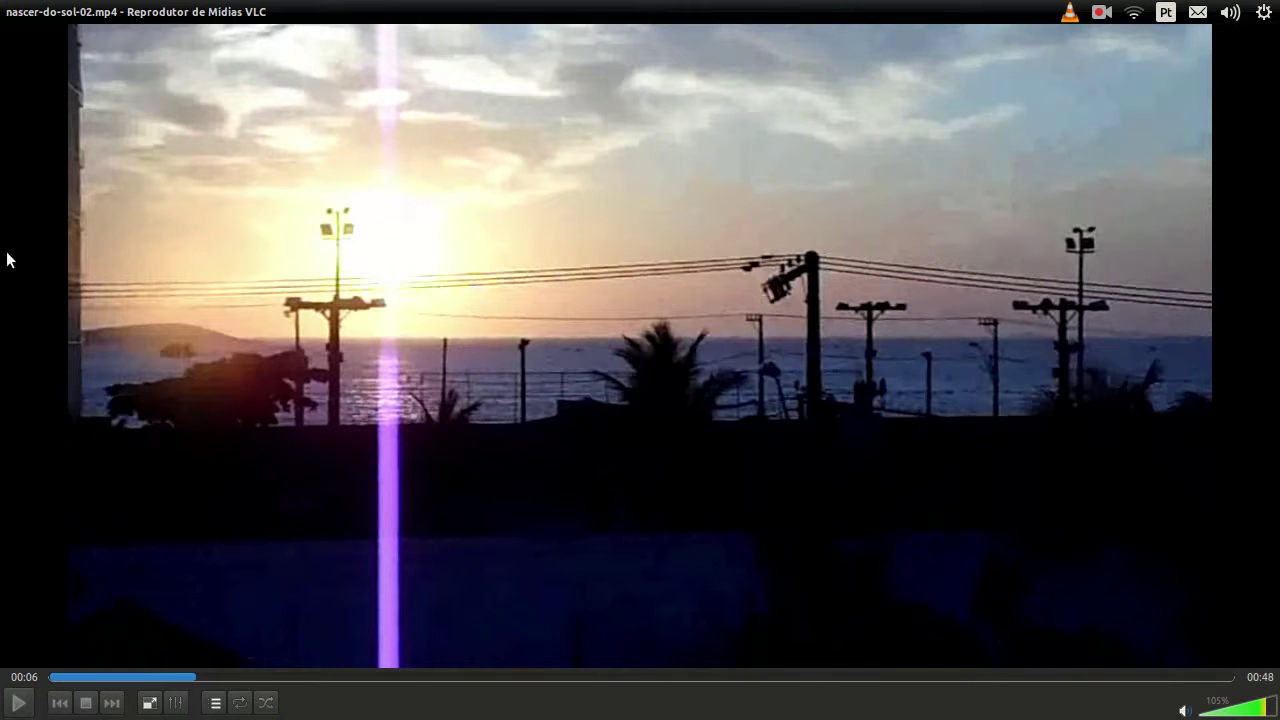
Return to Kdenlive's render queue, open nascer-do-sol-01.mp4 and pause it at about 00:05 on the matching sunrise scene
{"action": "left_click", "coordinate": [25, 155]}
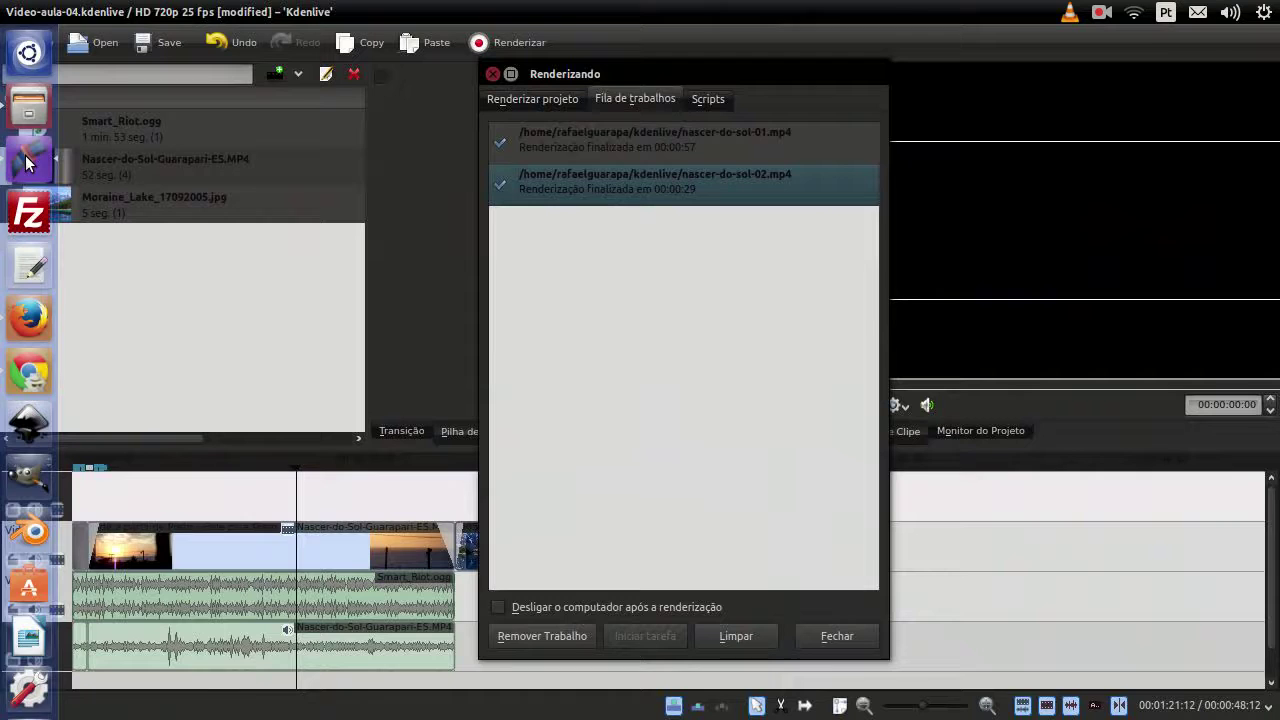
{"action": "double_click", "coordinate": [630, 143]}
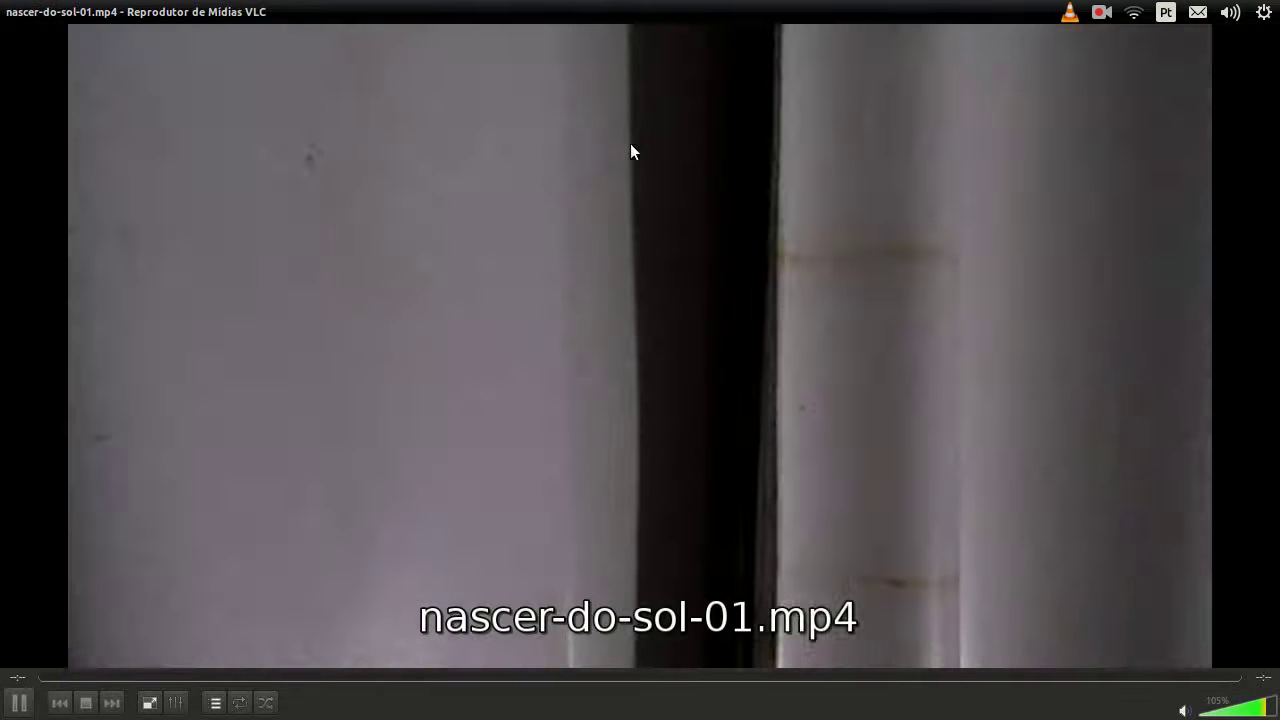
{"action": "key", "text": "space"}
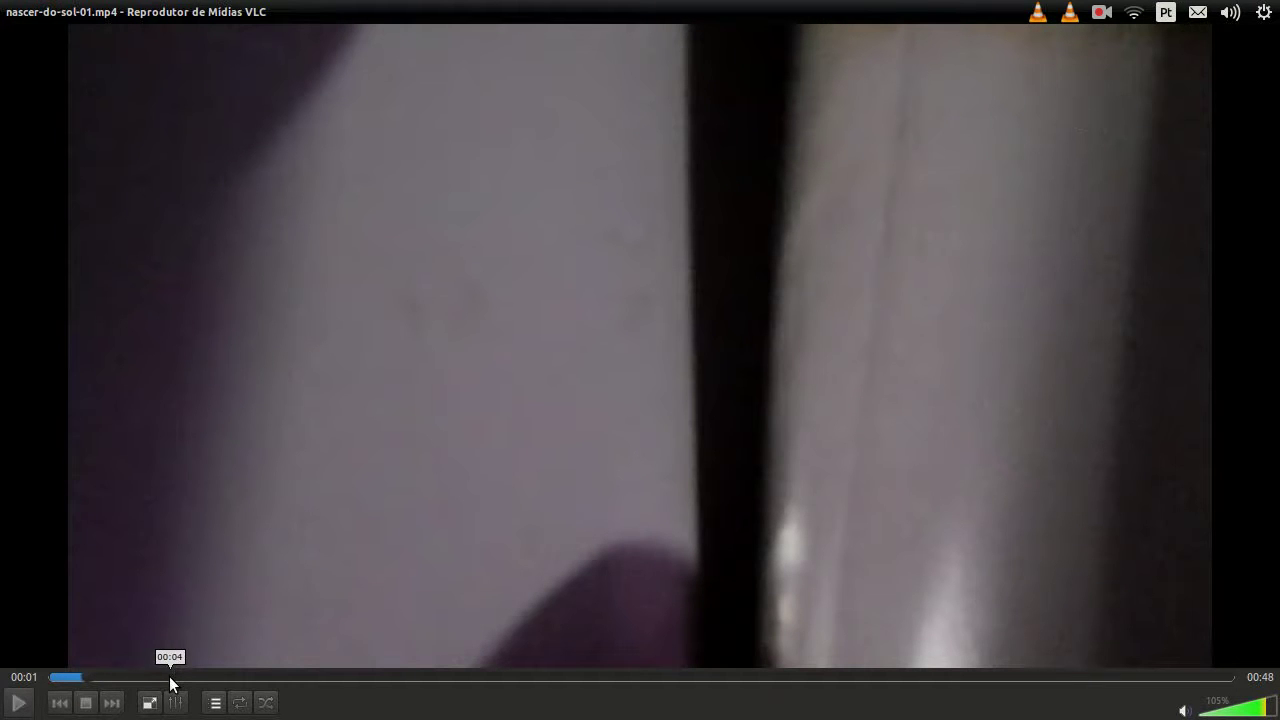
{"action": "left_click", "coordinate": [169, 676]}
{"action": "left_click", "coordinate": [174, 676]}
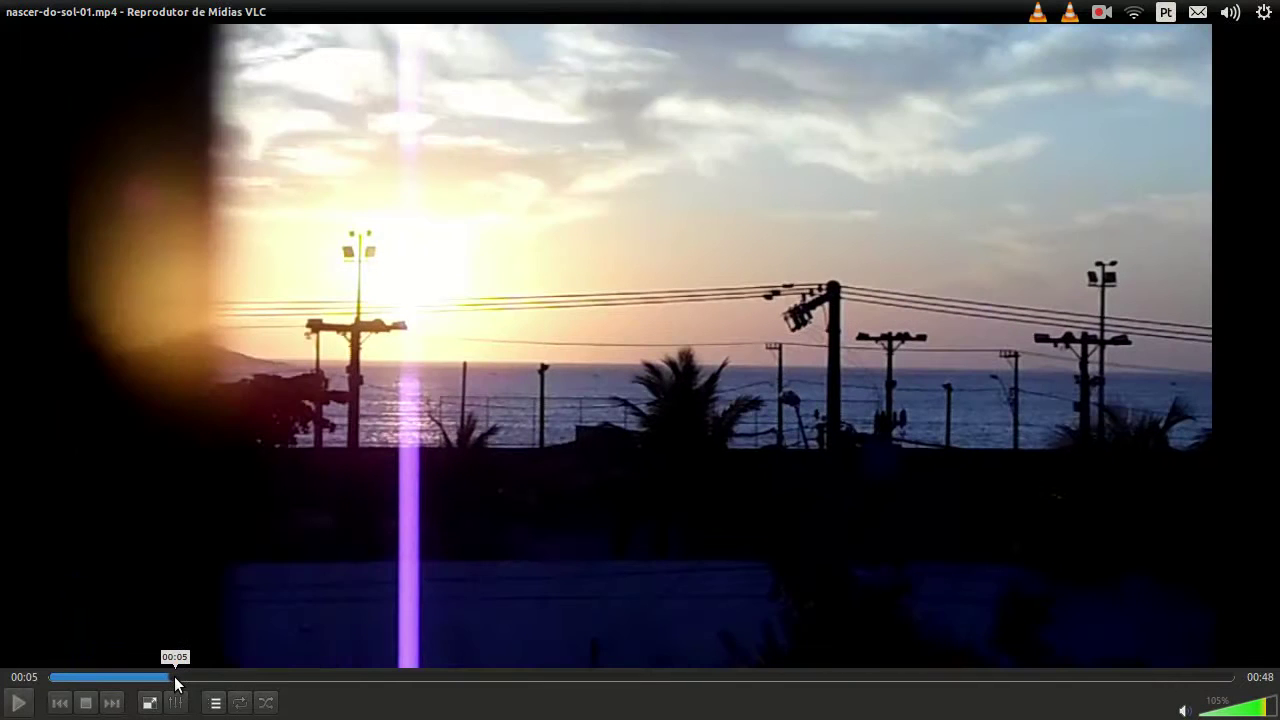
{"action": "key", "text": "space"}
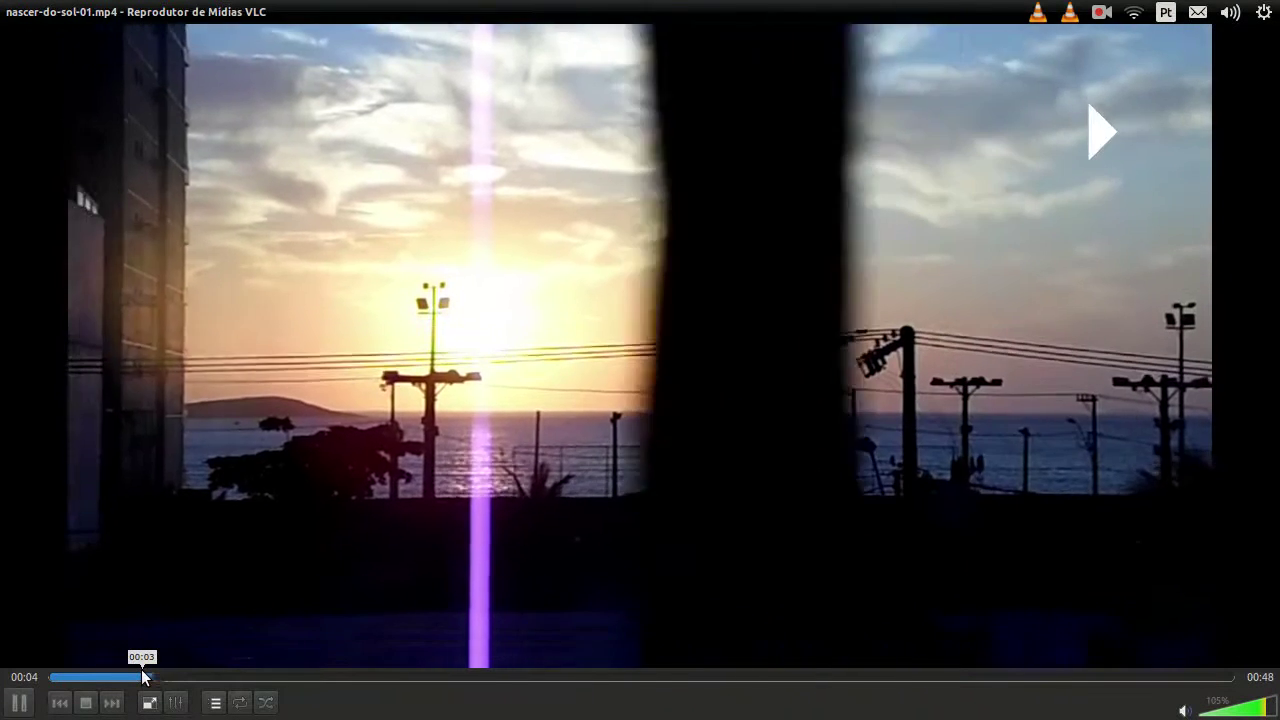
{"action": "key", "text": "space"}
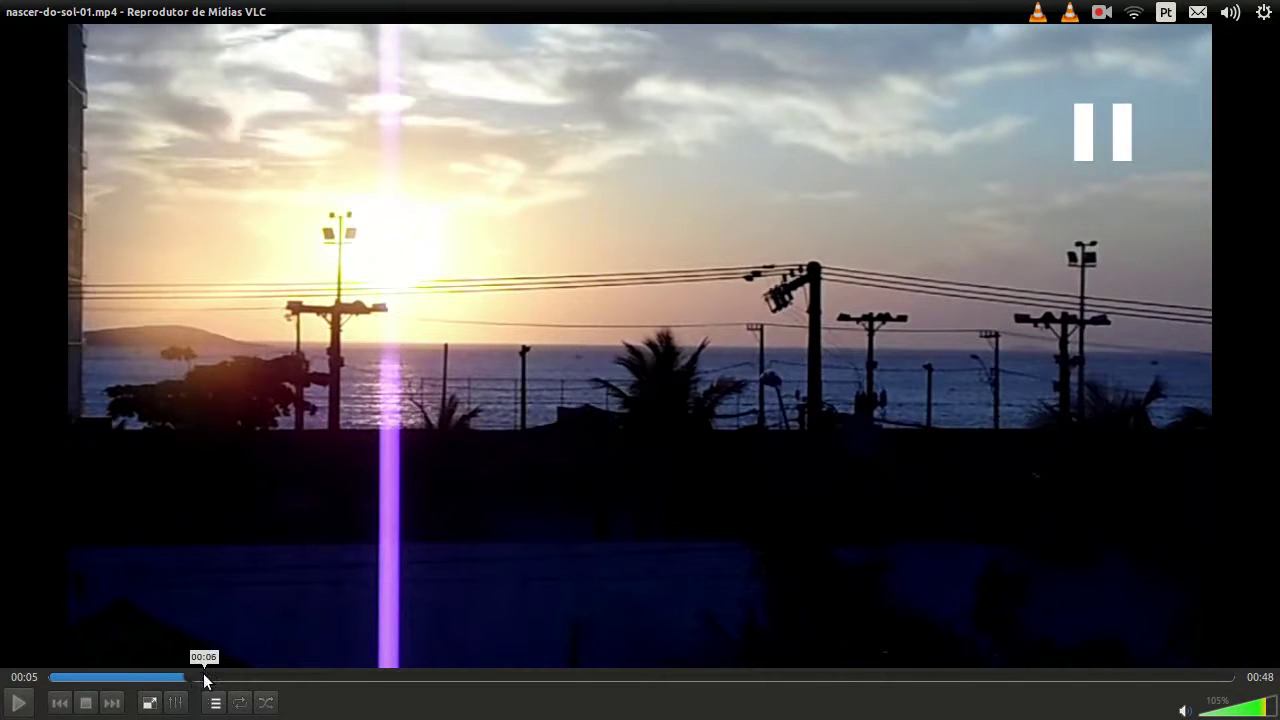
Switch to the nascer-do-sol-02.mp4 player and move its paused playback to about 00:05
{"action": "mouse_move", "coordinate": [2, 400]}
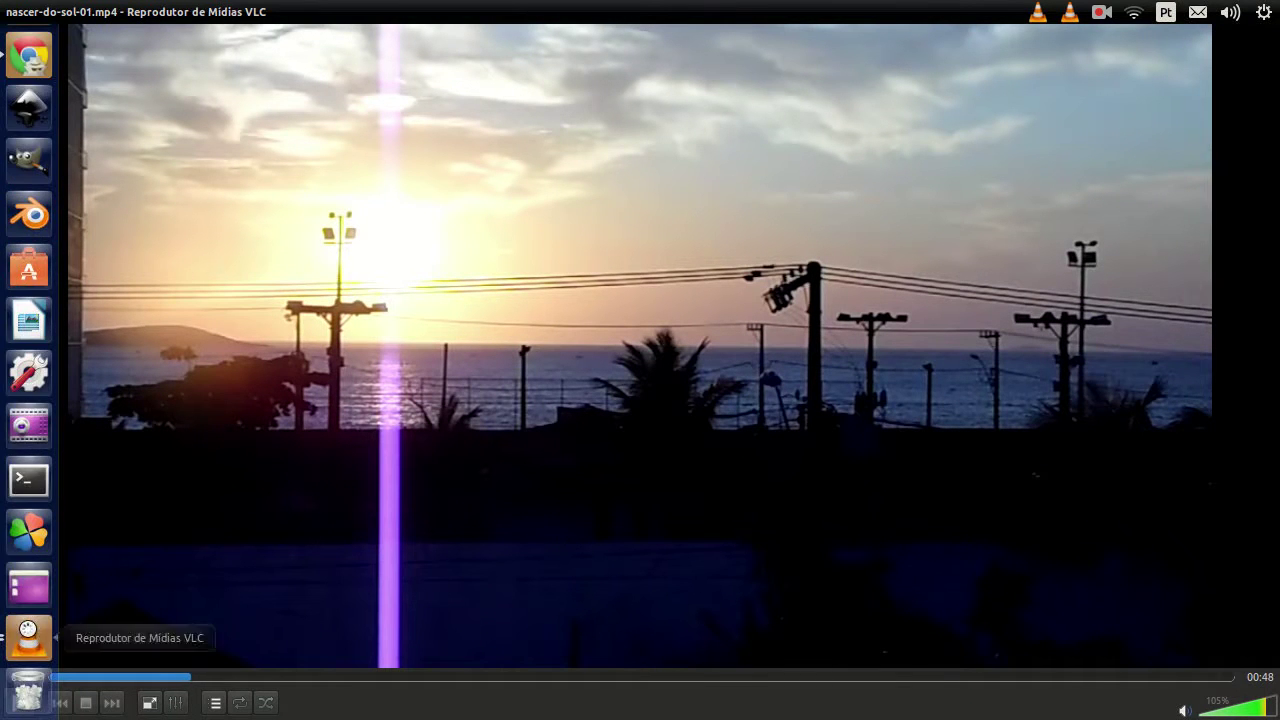
{"action": "left_click", "coordinate": [28, 645]}
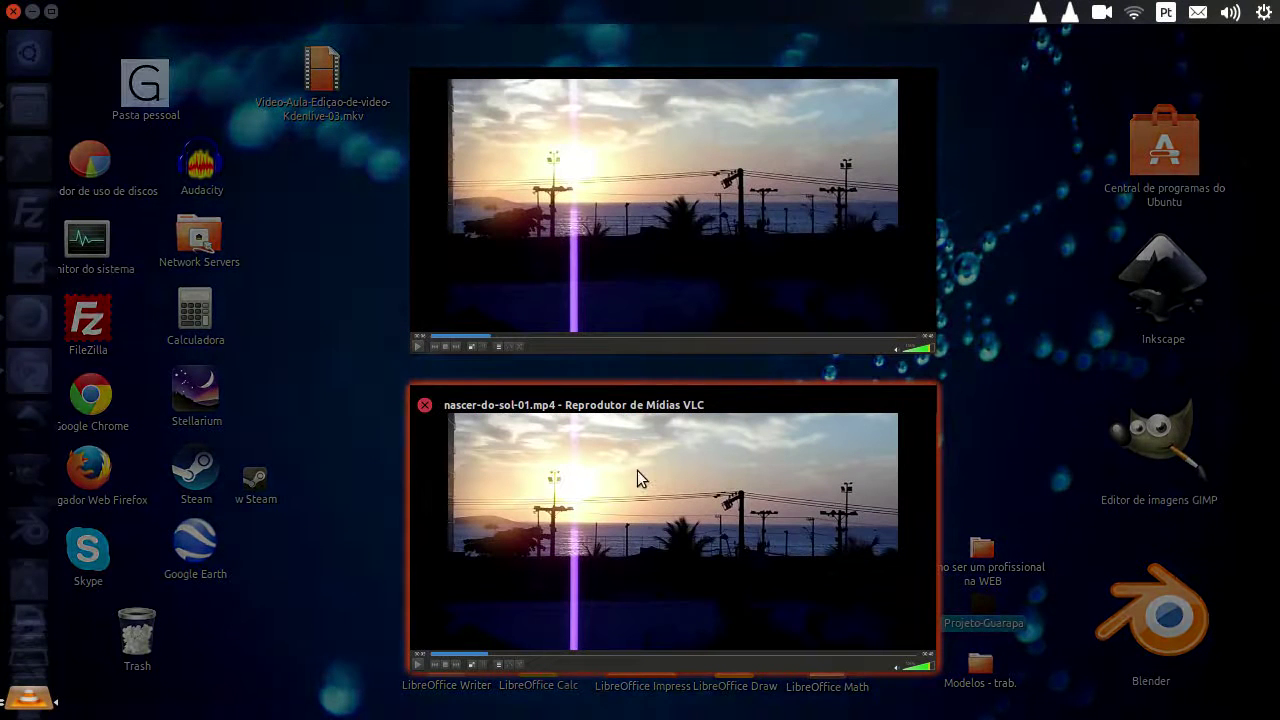
{"action": "left_click", "coordinate": [709, 254]}
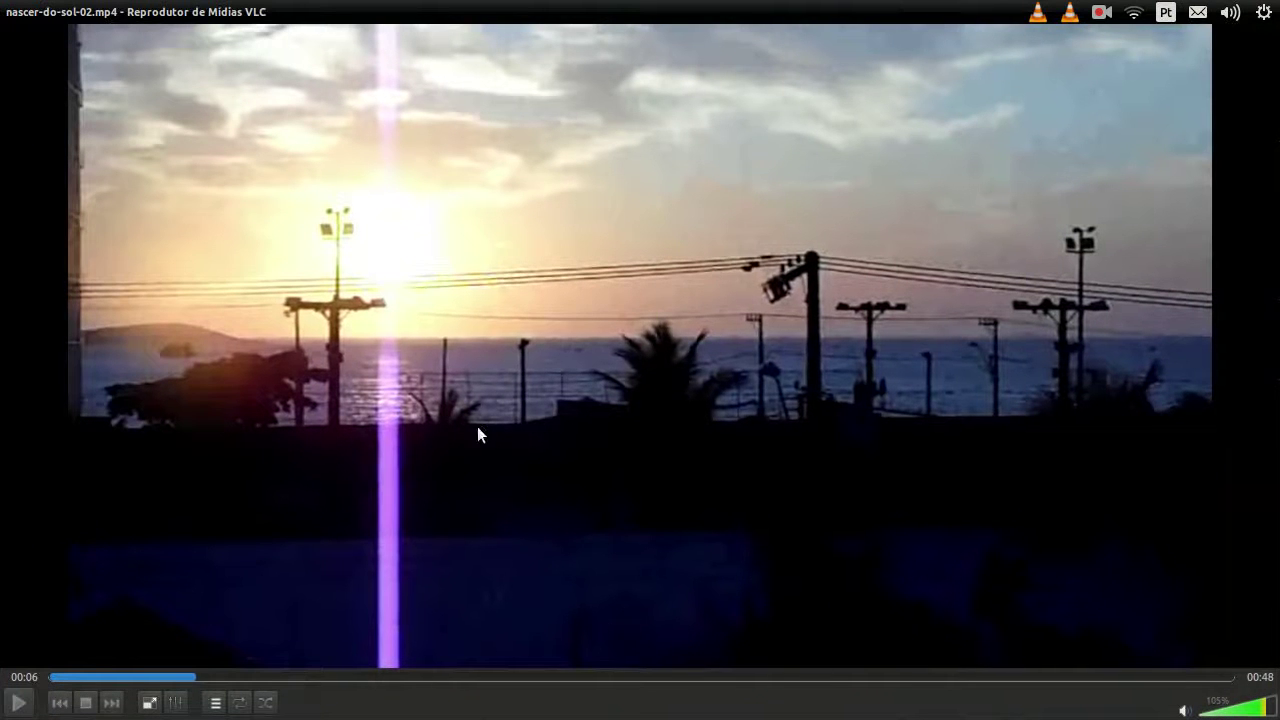
{"action": "left_click", "coordinate": [180, 678]}
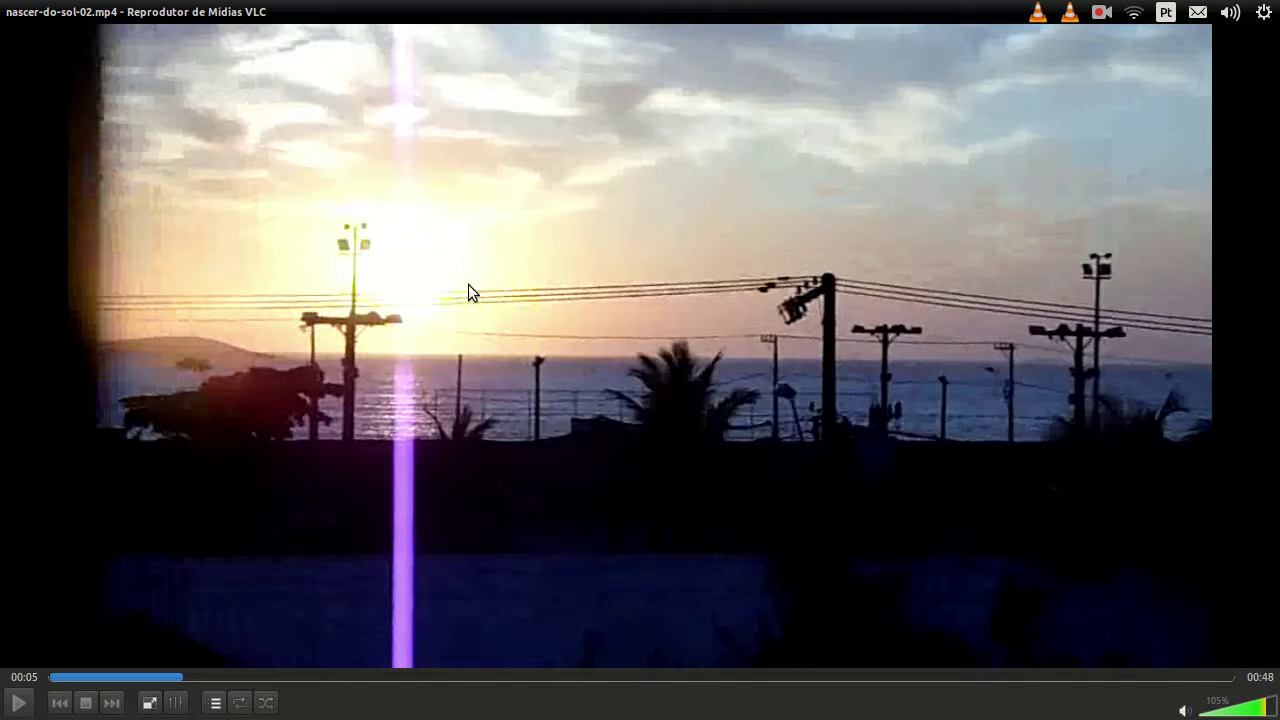
Switch back to the nascer-do-sol-01.mp4 player and examine the image quality of its paused frame
{"action": "mouse_move", "coordinate": [2, 250]}
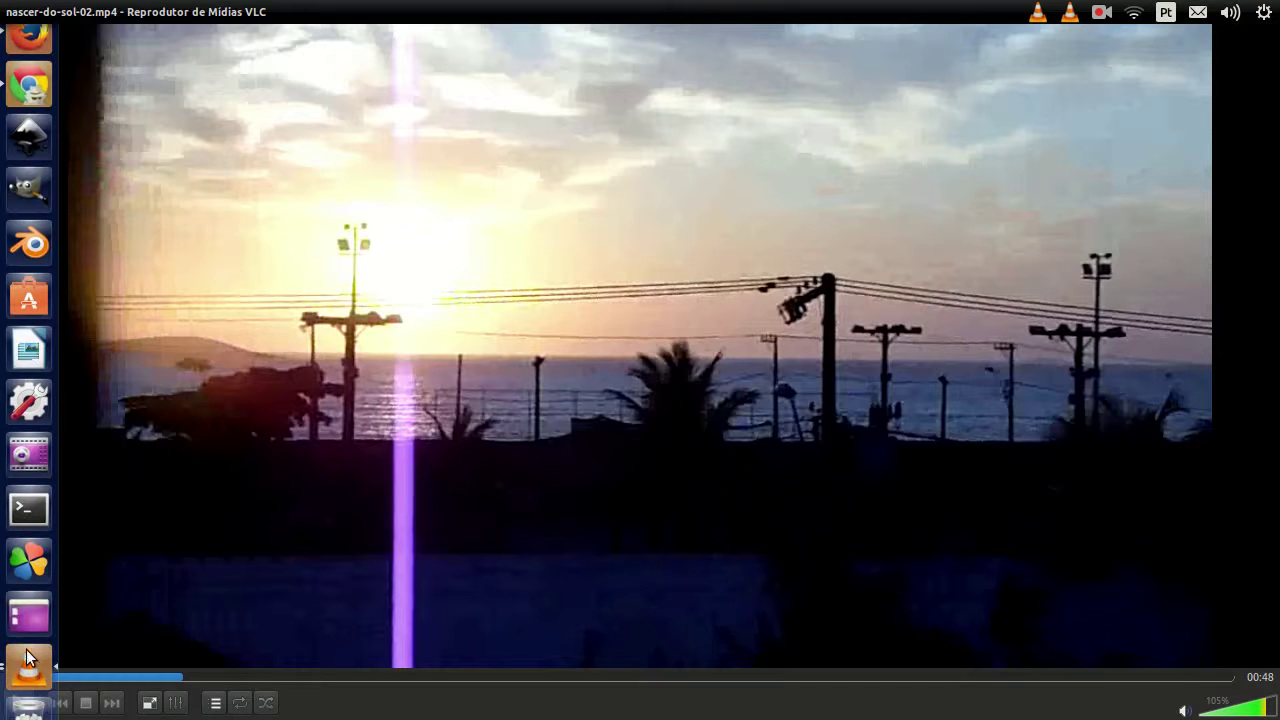
{"action": "left_click", "coordinate": [28, 660]}
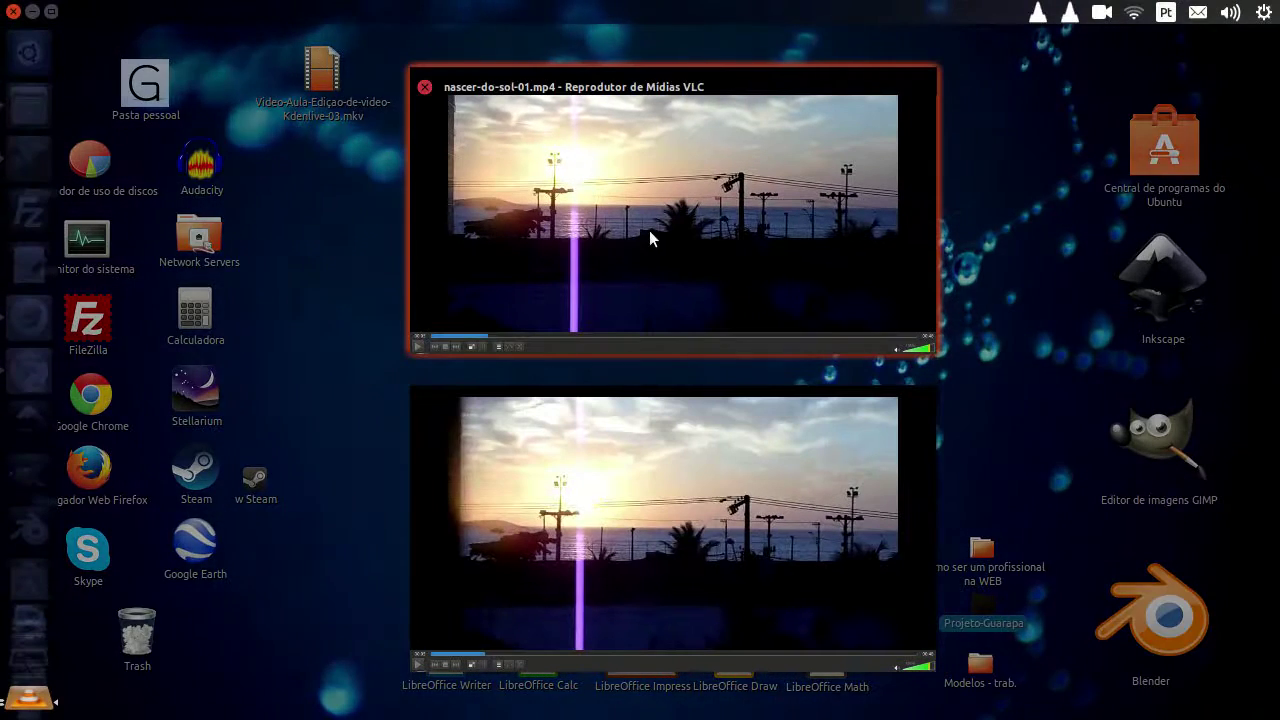
{"action": "left_click", "coordinate": [649, 230]}
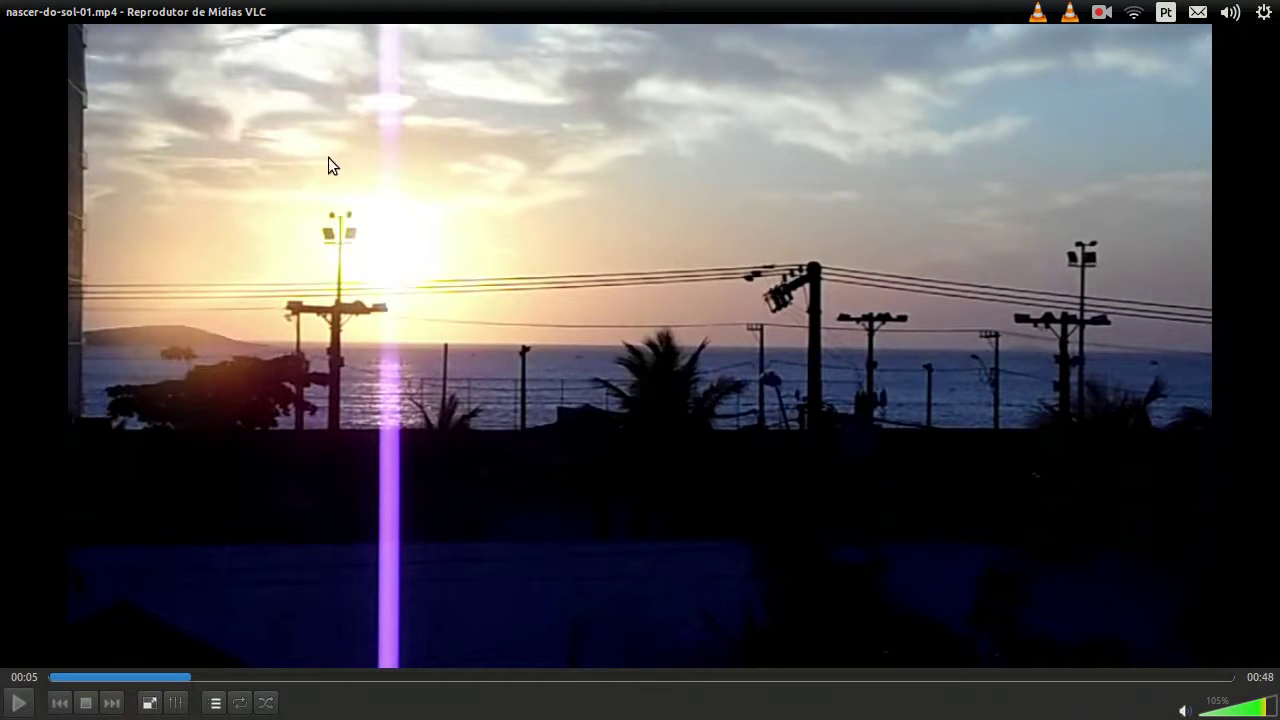
{"action": "double_click", "coordinate": [237, 167]}
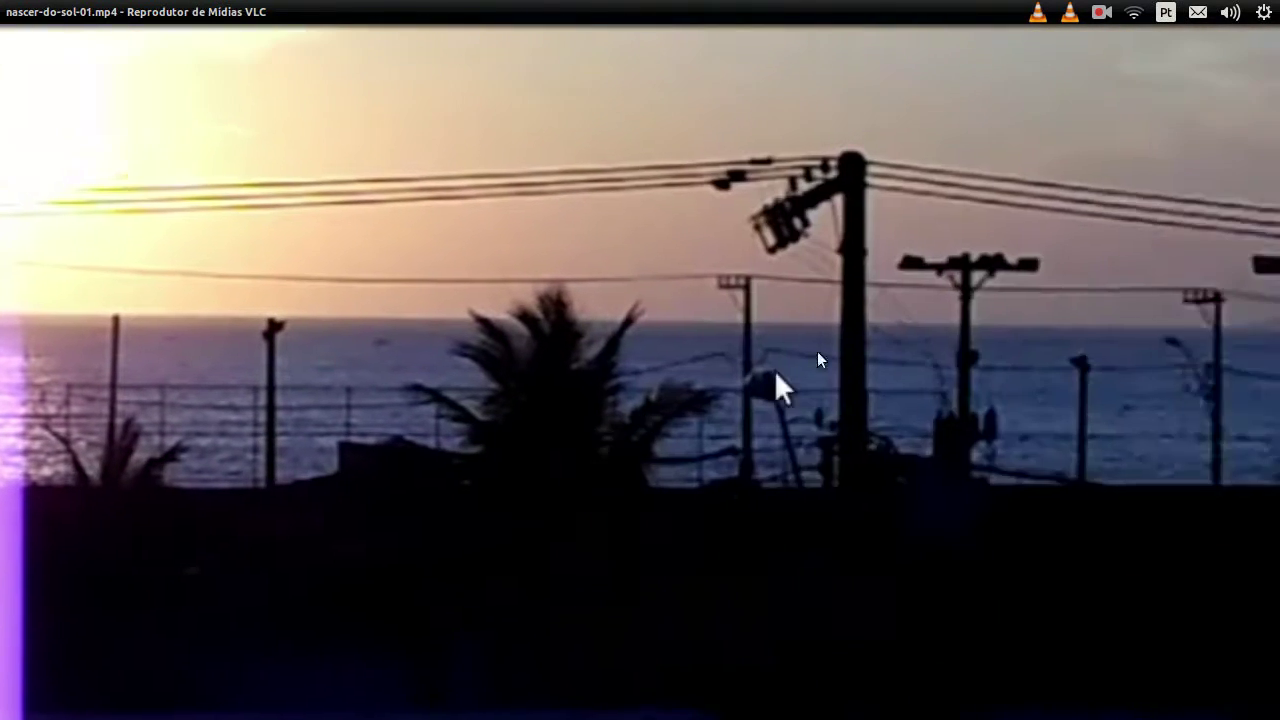
{"action": "double_click", "coordinate": [818, 360]}
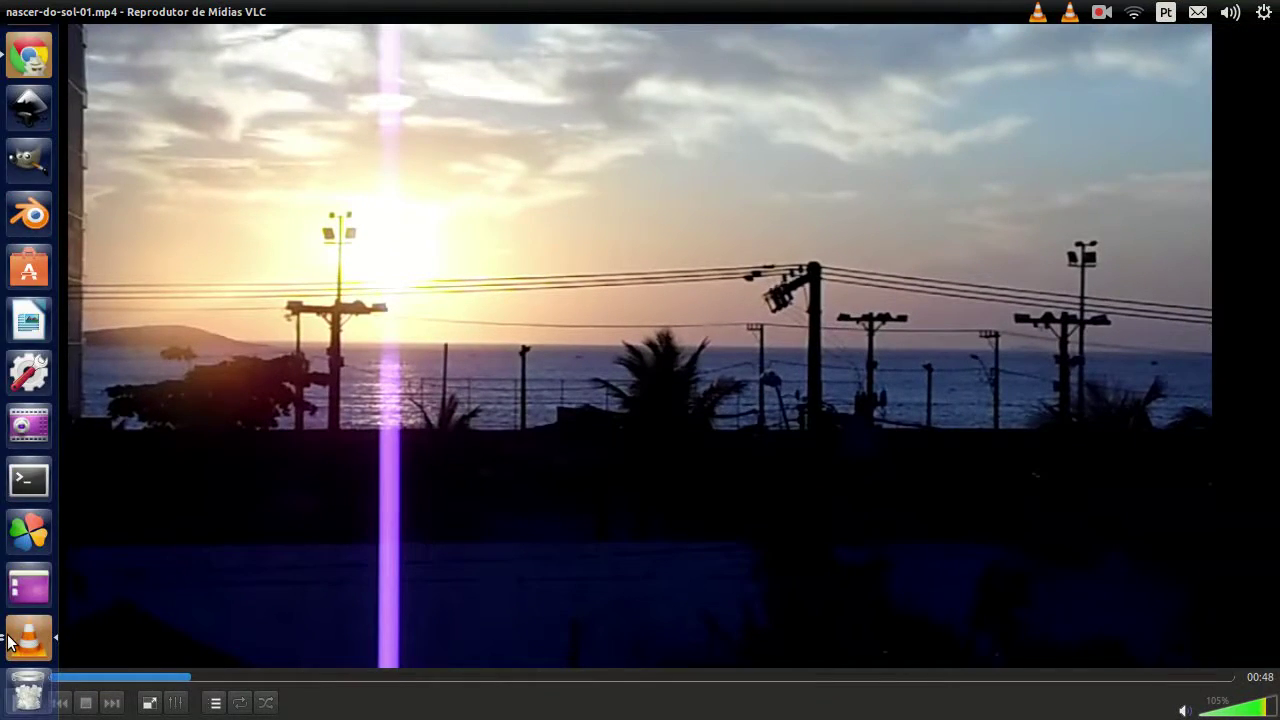
Bring up the nascer-do-sol-02.mp4 player again and examine its image quality against the first render
{"action": "left_click", "coordinate": [22, 645]}
{"action": "left_click", "coordinate": [688, 168]}
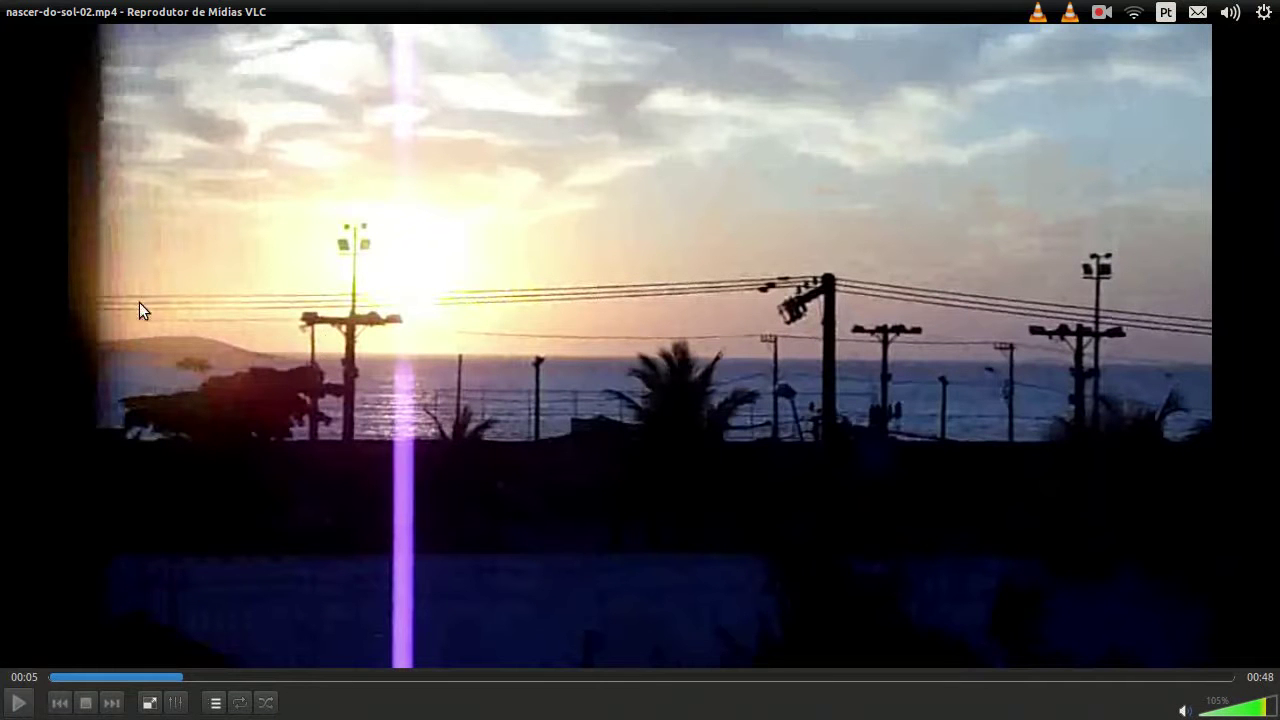
{"action": "key", "text": "space"}
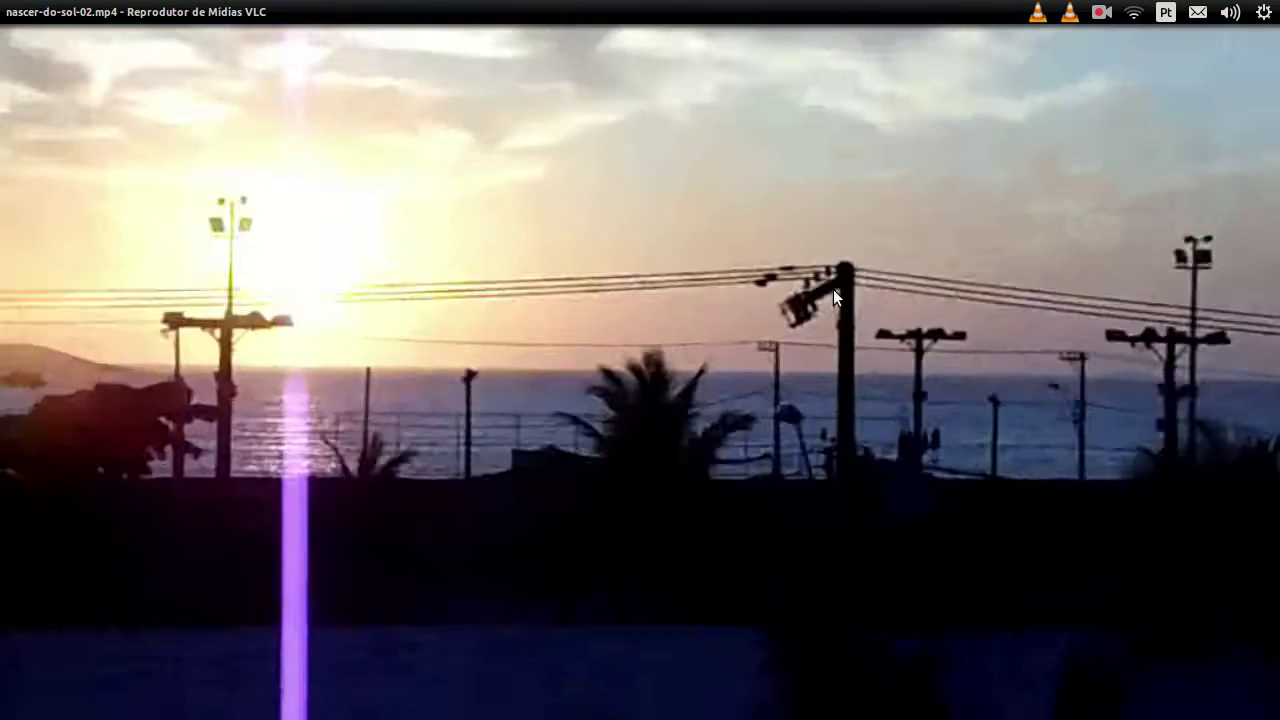
Examine the nascer-do-sol-02.mp4 sunrise frame in full screen and return to the windowed player
{"action": "key", "text": "space"}
{"action": "double_click", "coordinate": [668, 281]}
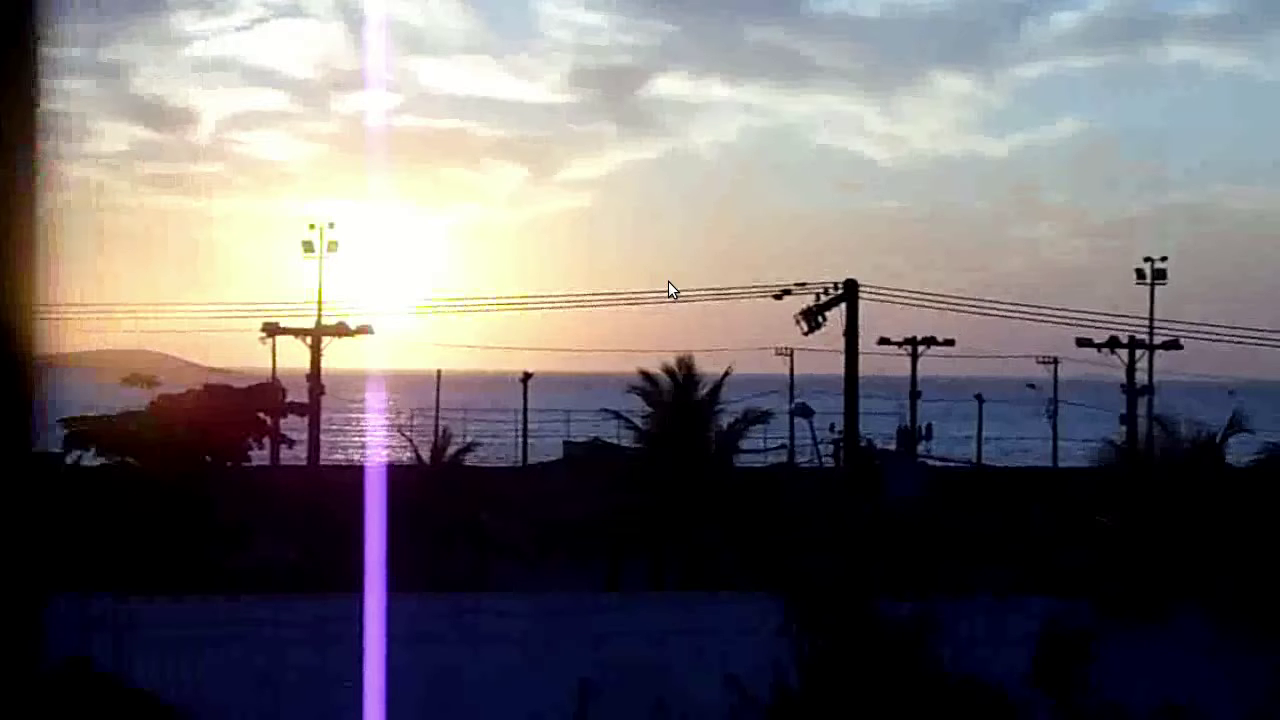
{"action": "mouse_move", "coordinate": [667, 338]}
{"action": "key", "text": "Escape"}
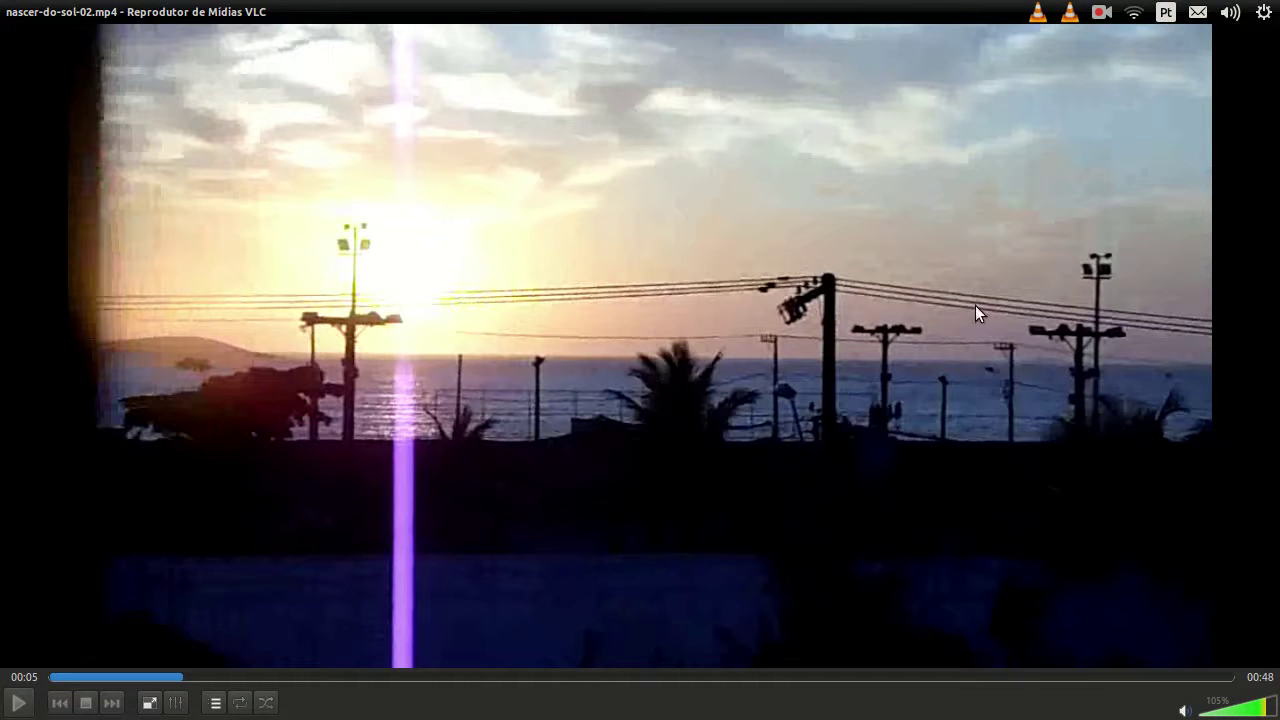
Return to Kdenlive's project render settings and set the video bitrate to 12000
{"action": "mouse_move", "coordinate": [2, 270]}
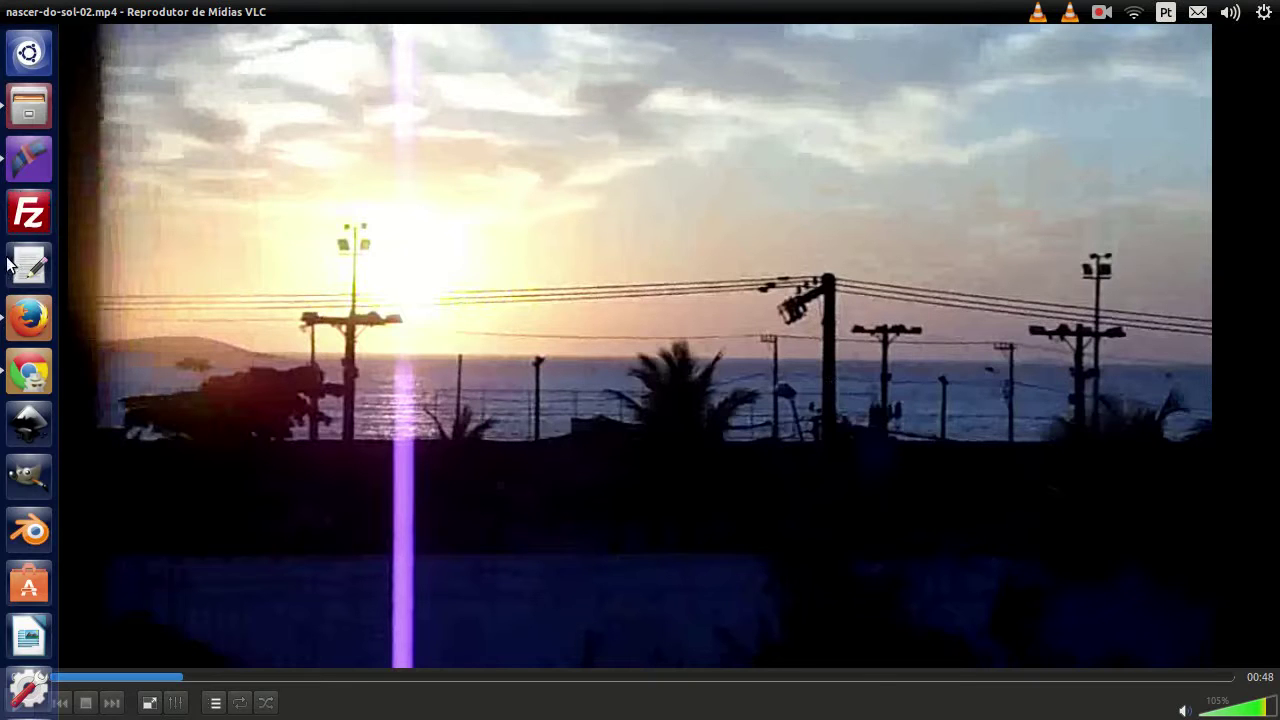
{"action": "left_click", "coordinate": [27, 162]}
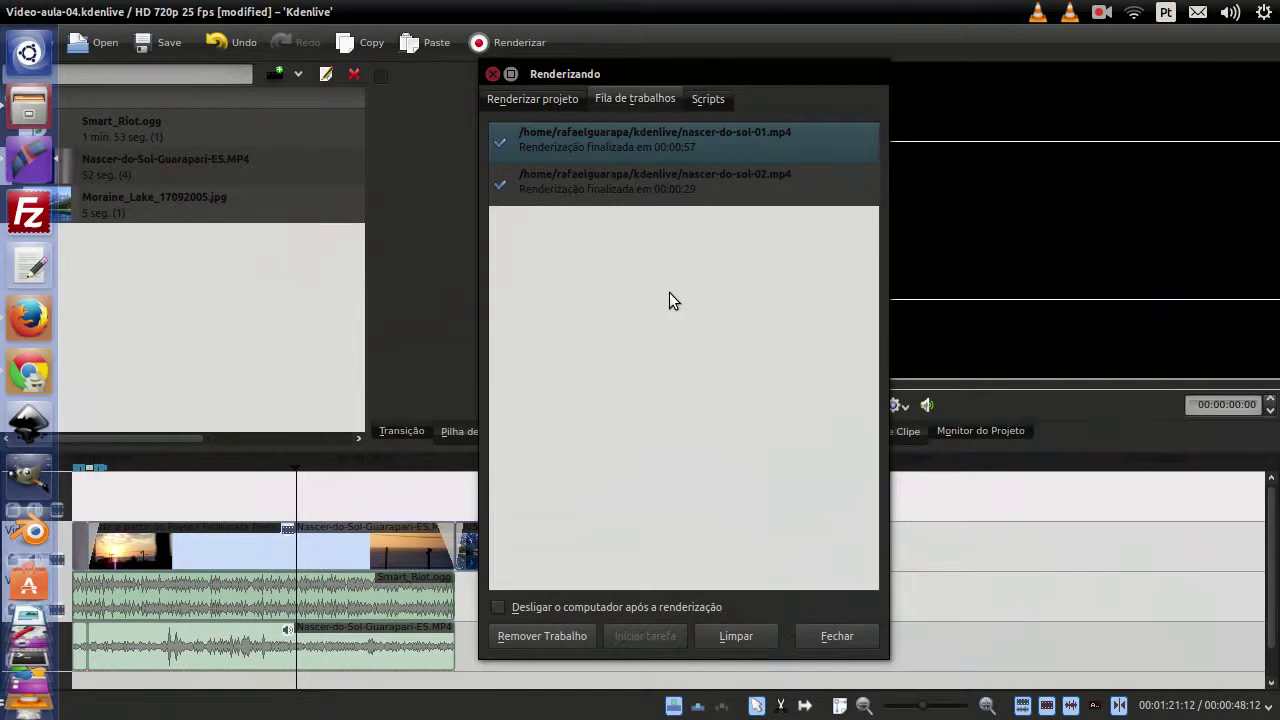
{"action": "left_click", "coordinate": [534, 99]}
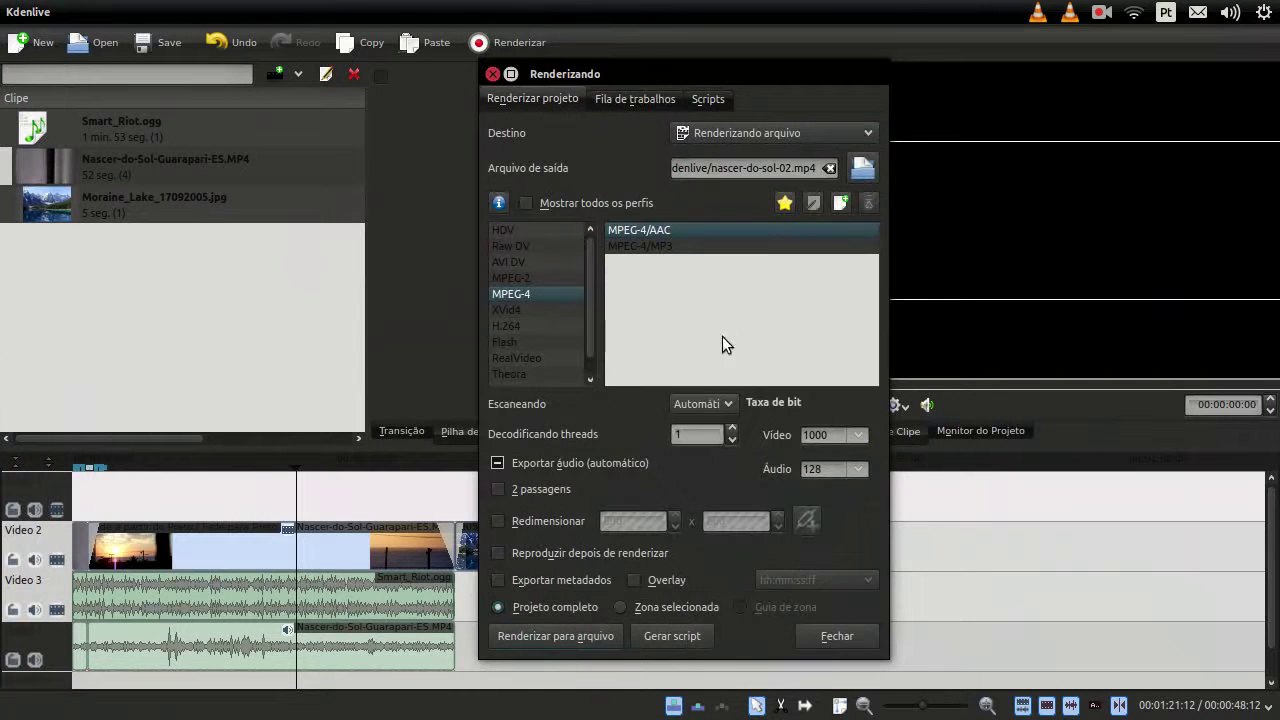
{"action": "left_click", "coordinate": [859, 436]}
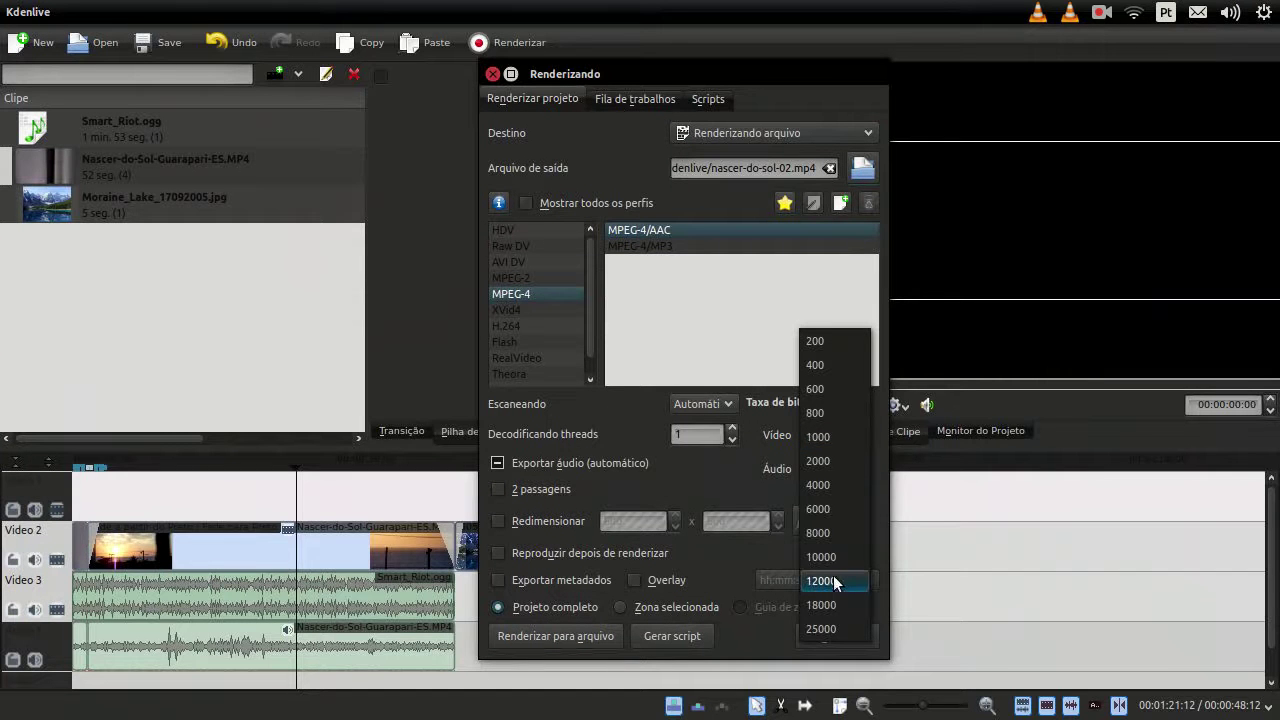
{"action": "left_click", "coordinate": [843, 581]}
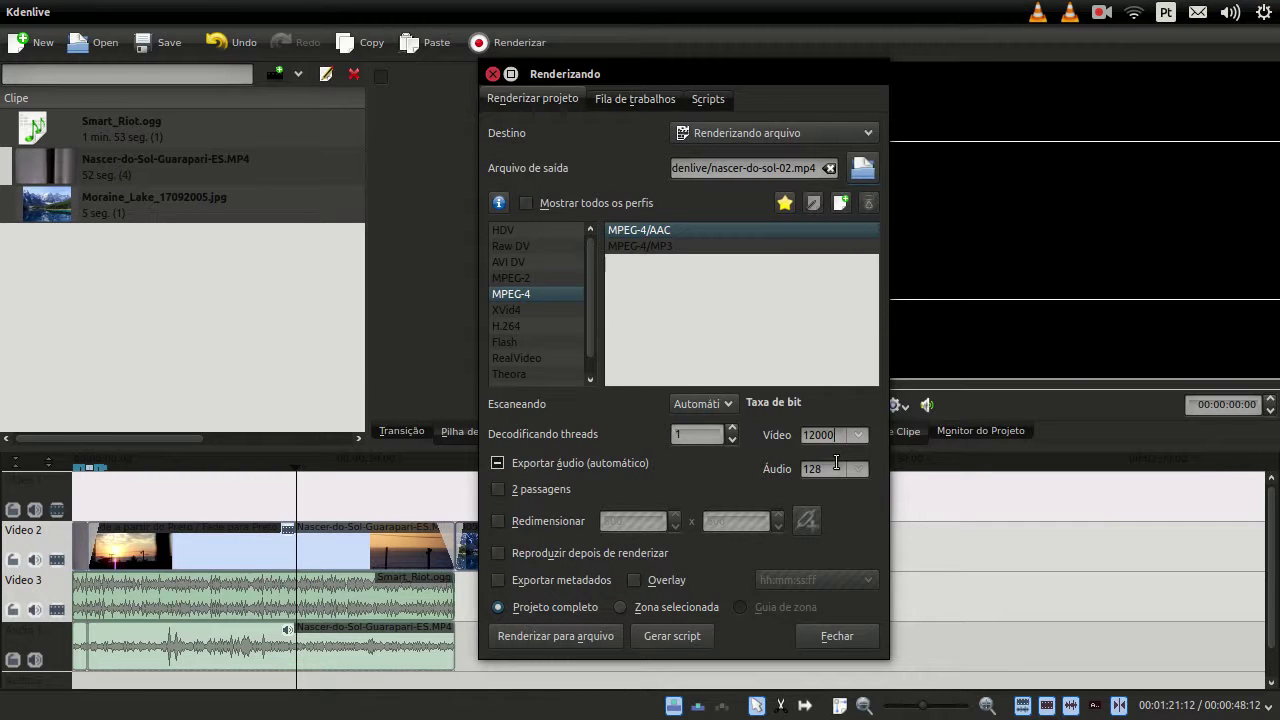
Review the available audio bitrates in the render settings without choosing a different one
{"action": "left_click", "coordinate": [843, 474]}
{"action": "left_click", "coordinate": [860, 466]}
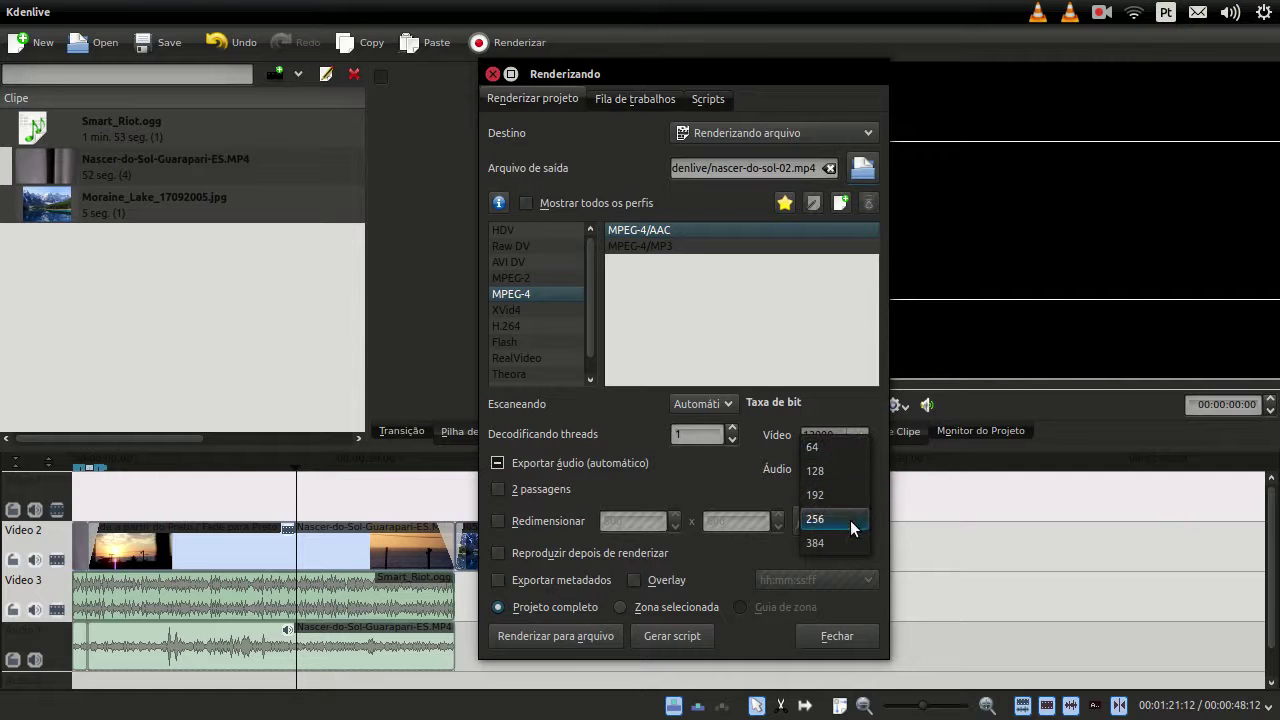
{"action": "left_click", "coordinate": [765, 459]}
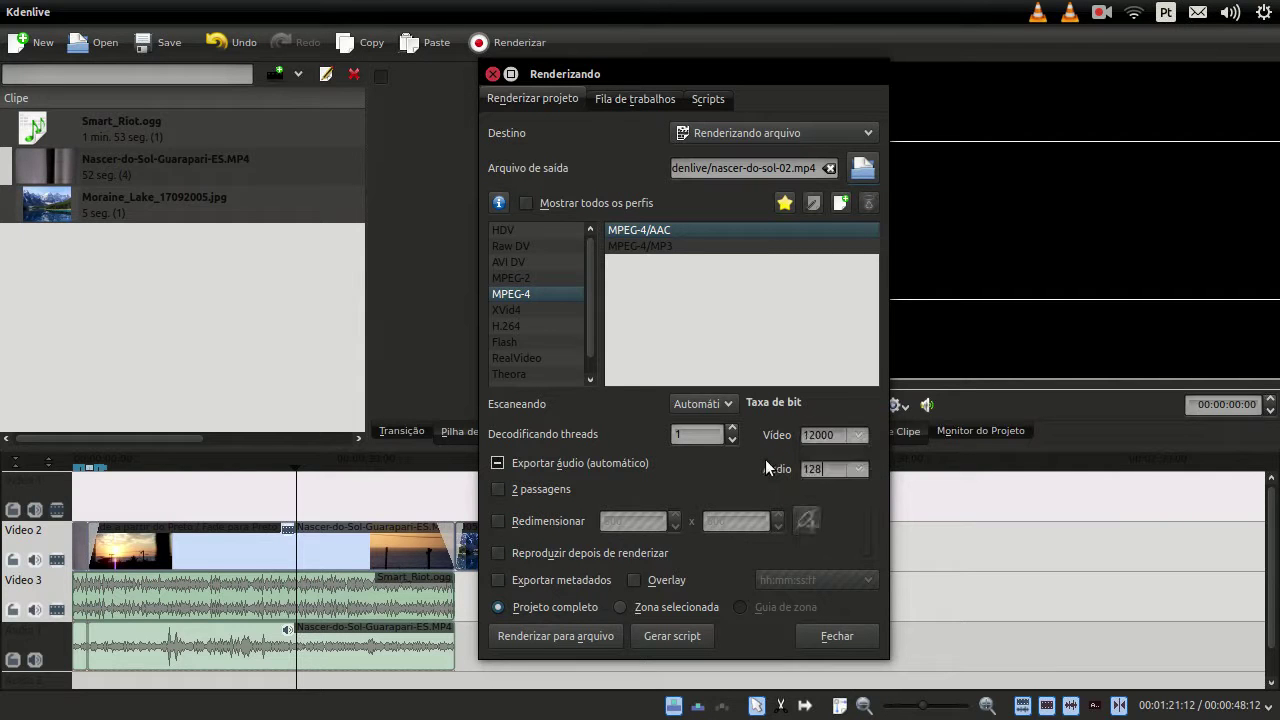
Set the video bitrate of the MPEG-4 render to 200
{"action": "left_click", "coordinate": [830, 435]}
{"action": "key", "text": "BackSpace"}
{"action": "left_click", "coordinate": [851, 435]}
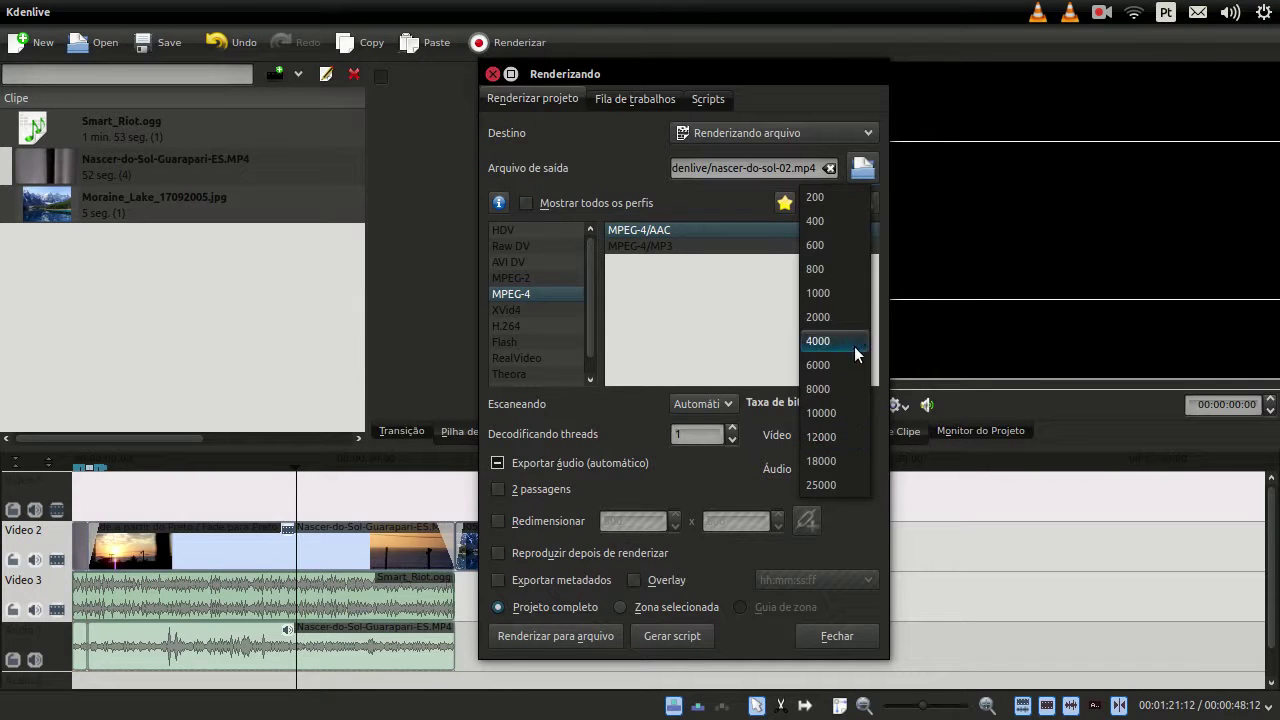
{"action": "left_click", "coordinate": [820, 196]}
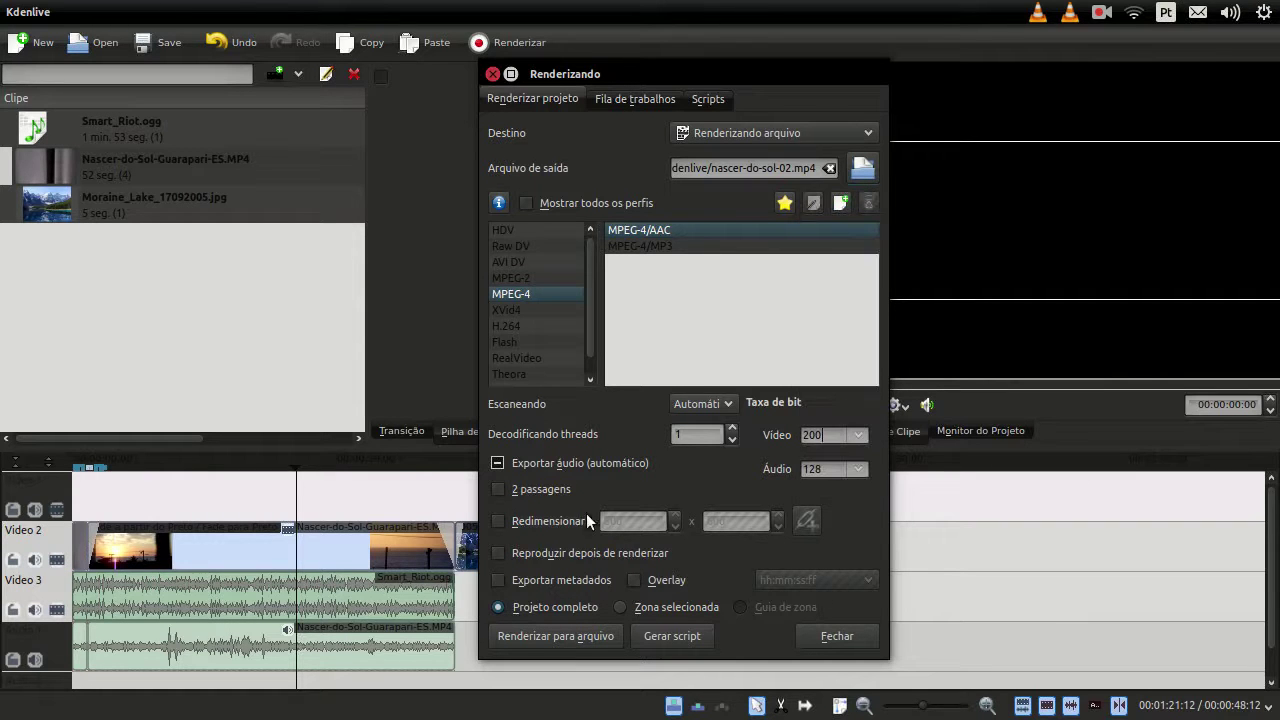
Change the output file name to nascer-do-sol-03.mp4 and start rendering the project
{"action": "left_click", "coordinate": [780, 168]}
{"action": "type", "text": "3"}
{"action": "key", "text": "Delete"}
{"action": "left_click", "coordinate": [583, 636]}
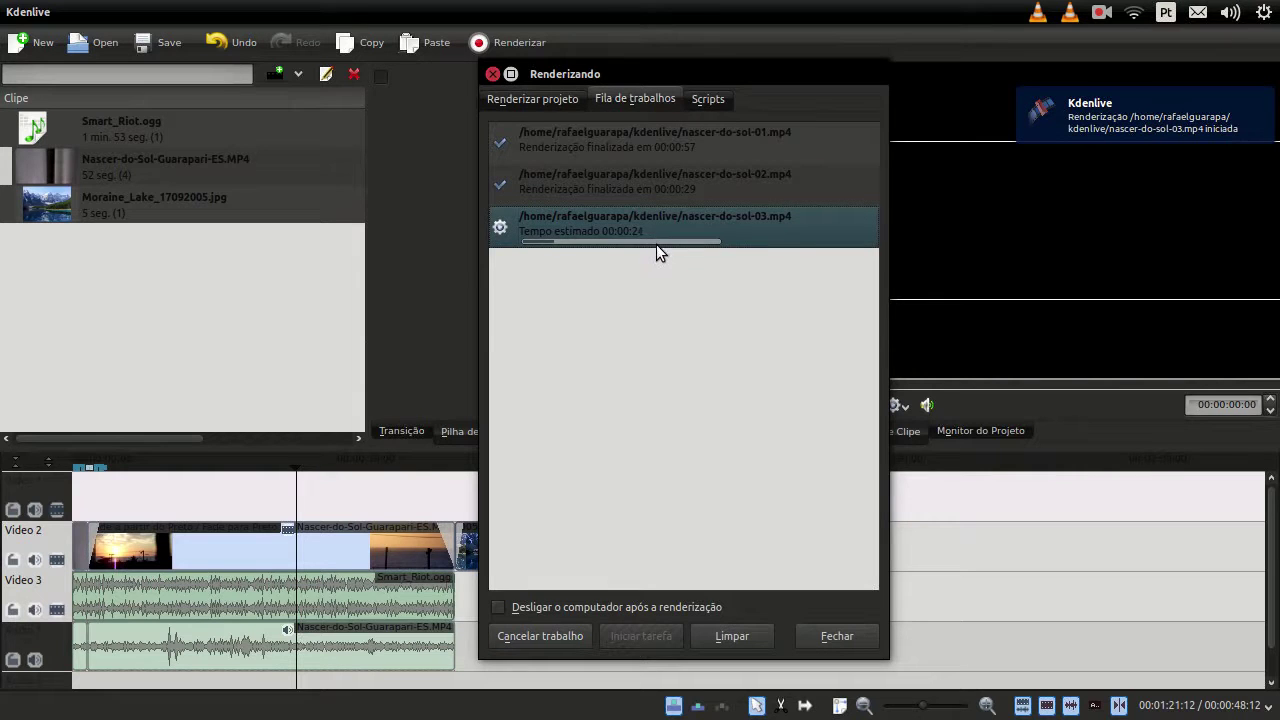
Switch to the VLC player showing nascer-do-sol-02.mp4 and close it
{"action": "mouse_move", "coordinate": [2, 335]}
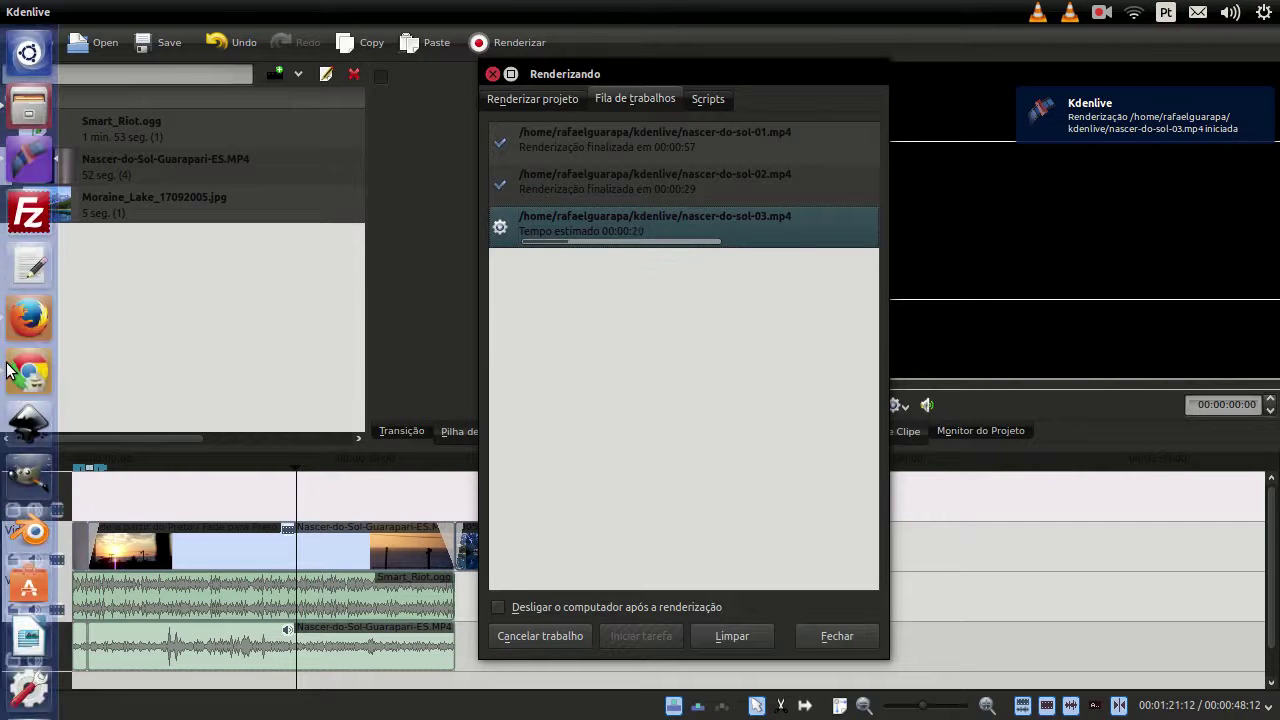
{"action": "left_click", "coordinate": [16, 656]}
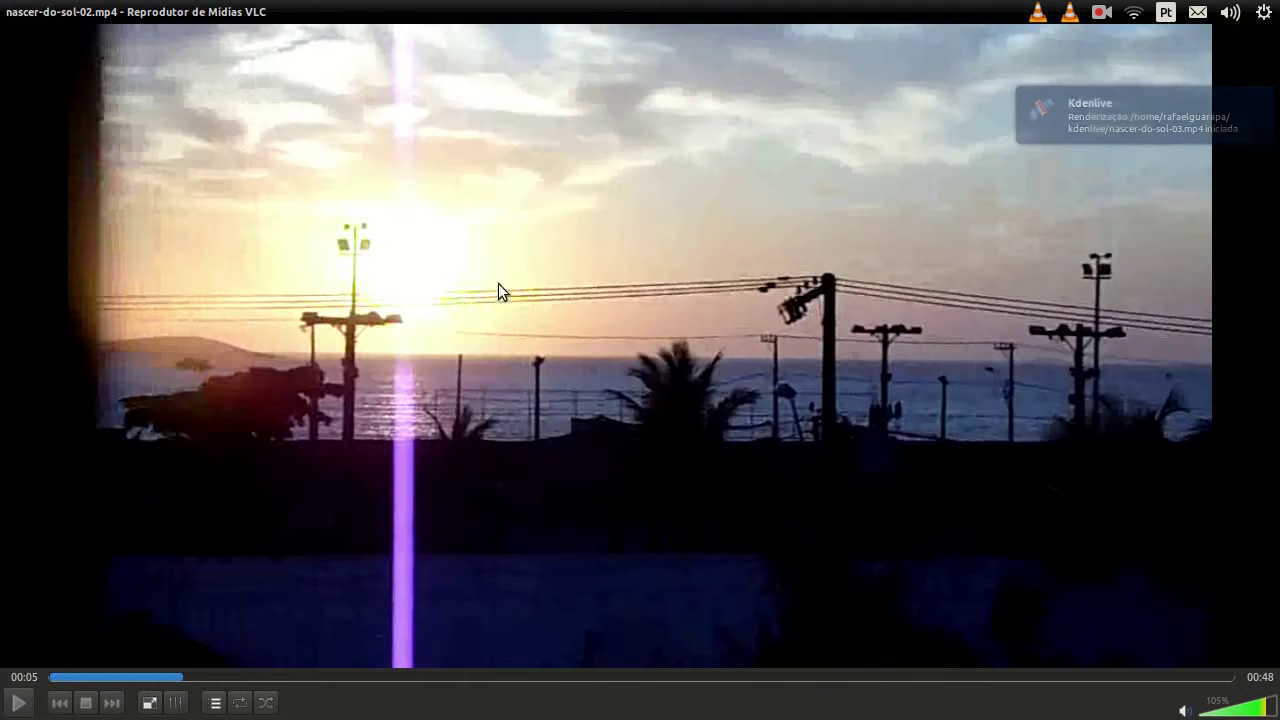
{"action": "left_click", "coordinate": [12, 12]}
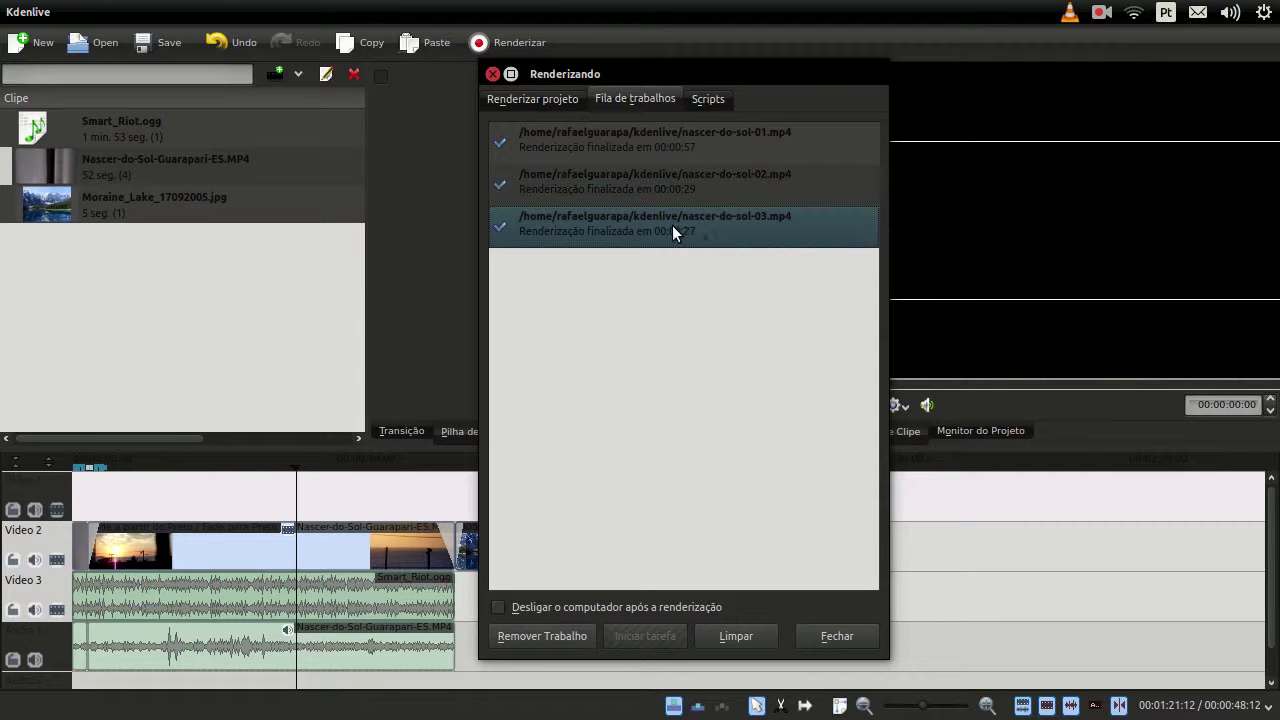
Open the finished nascer-do-sol-03.mp4 from the render queue and pause it at about 00:05 on the sunrise scene
{"action": "double_click", "coordinate": [672, 225]}
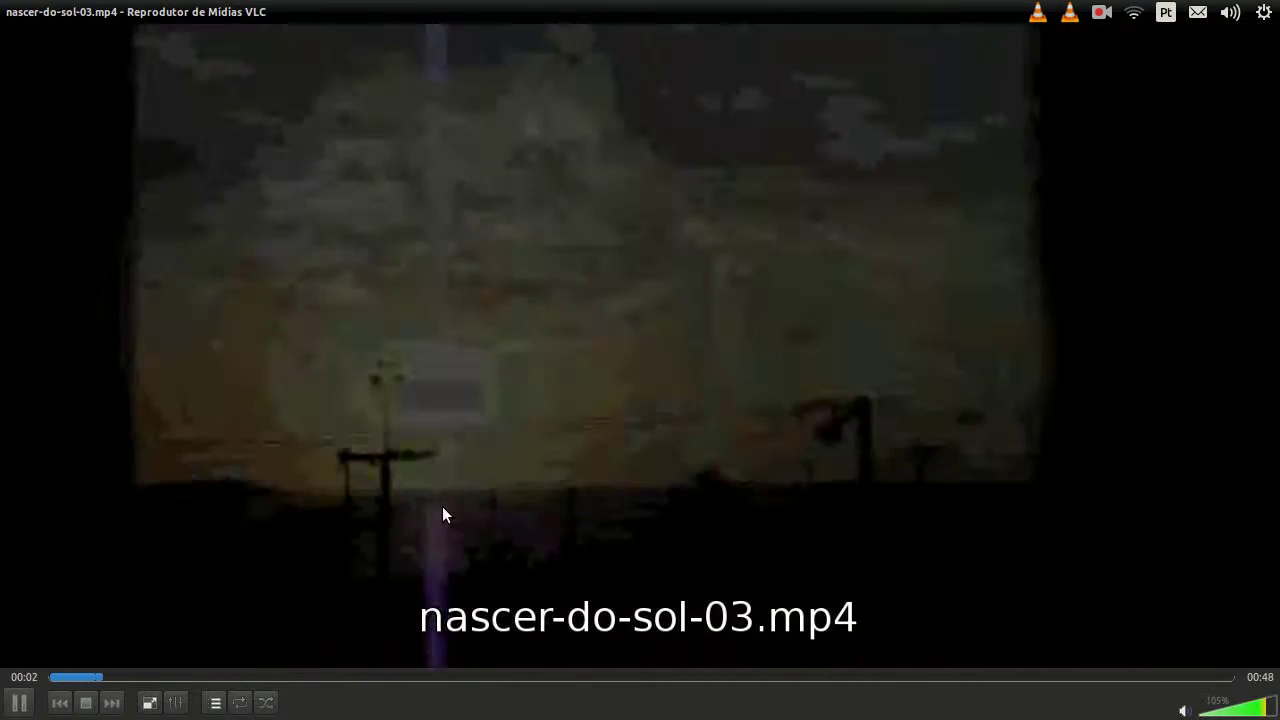
{"action": "key", "text": "space"}
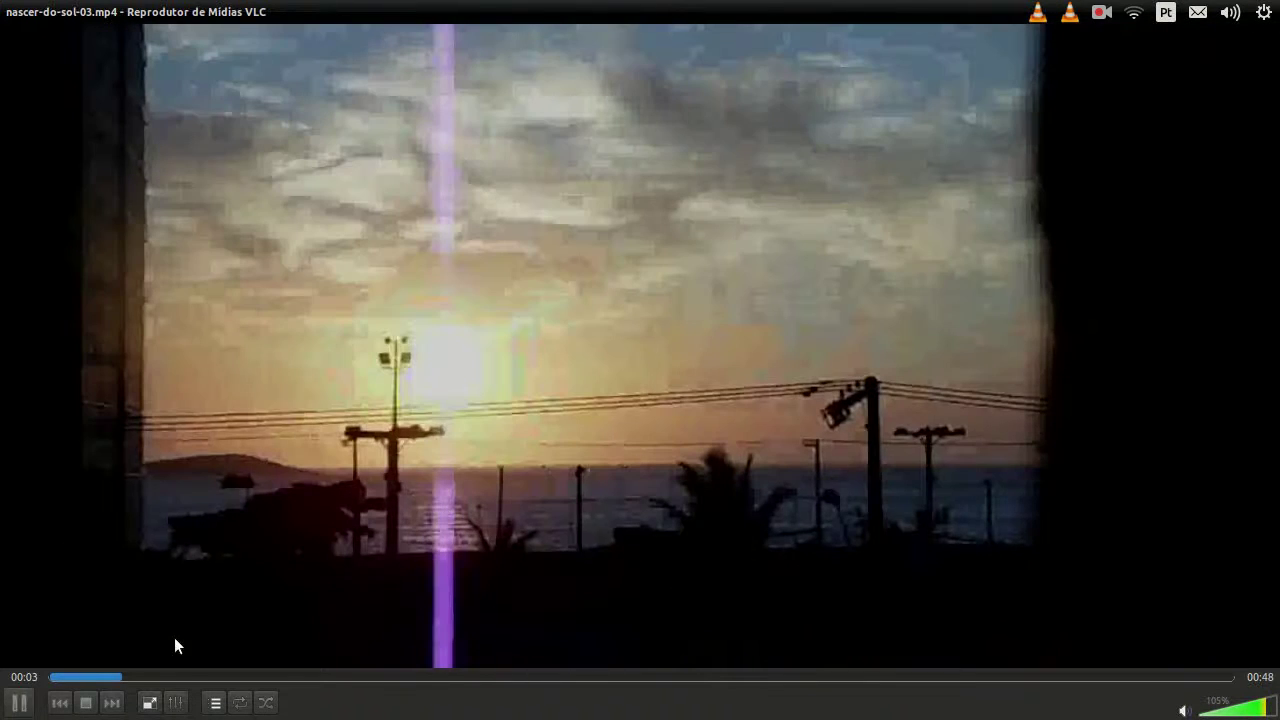
{"action": "key", "text": "space"}
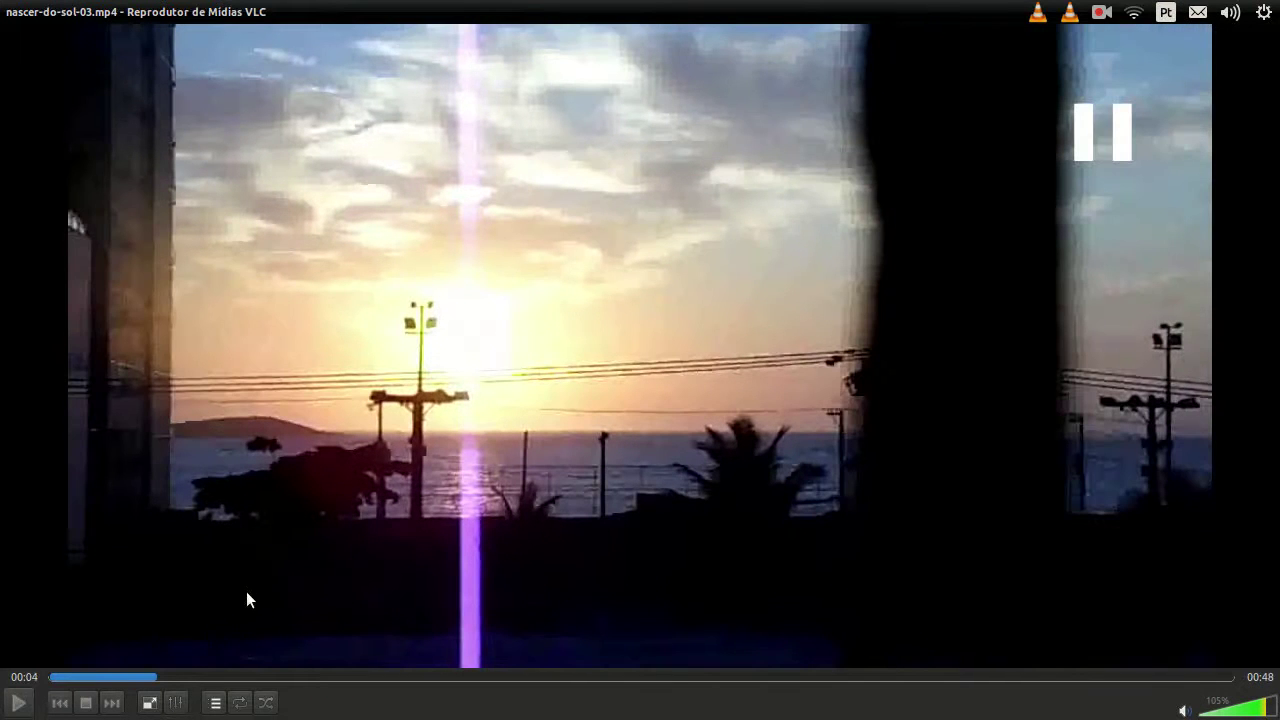
{"action": "key", "text": "space"}
{"action": "key", "text": "space"}
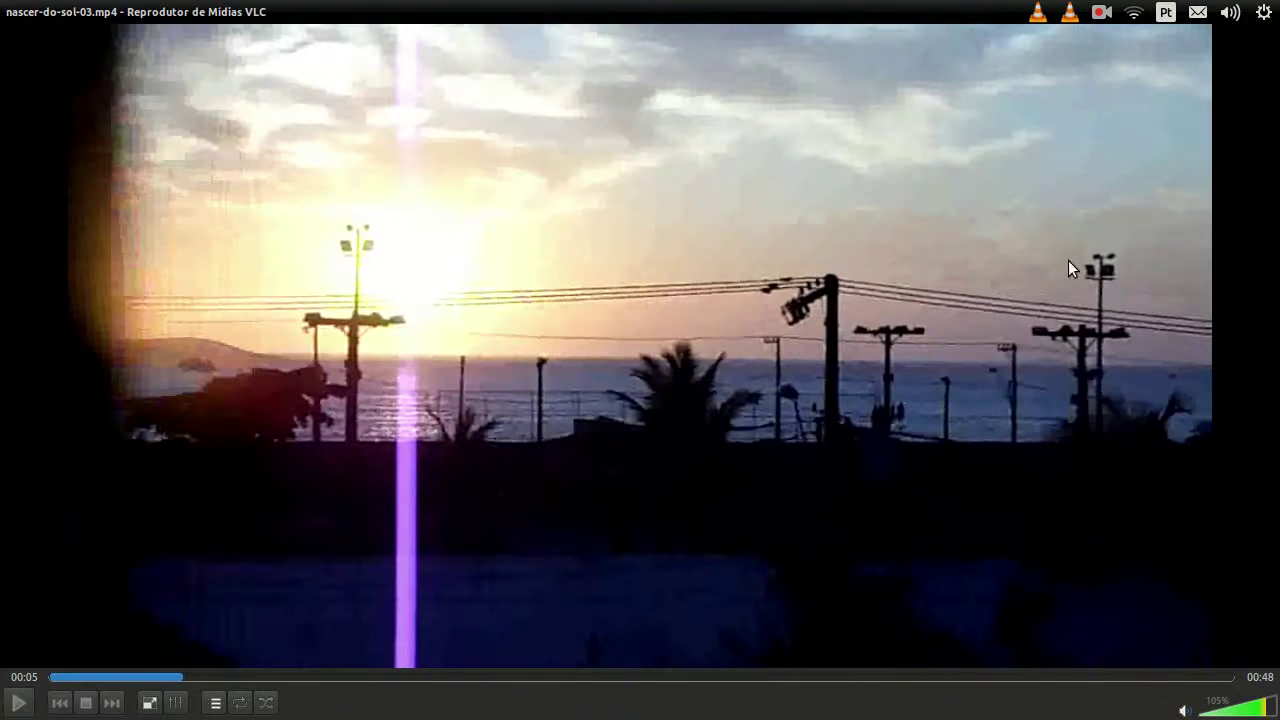
Switch to the nascer-do-sol-01.mp4 player to compare its paused frame with the third render
{"action": "mouse_move", "coordinate": [12, 170]}
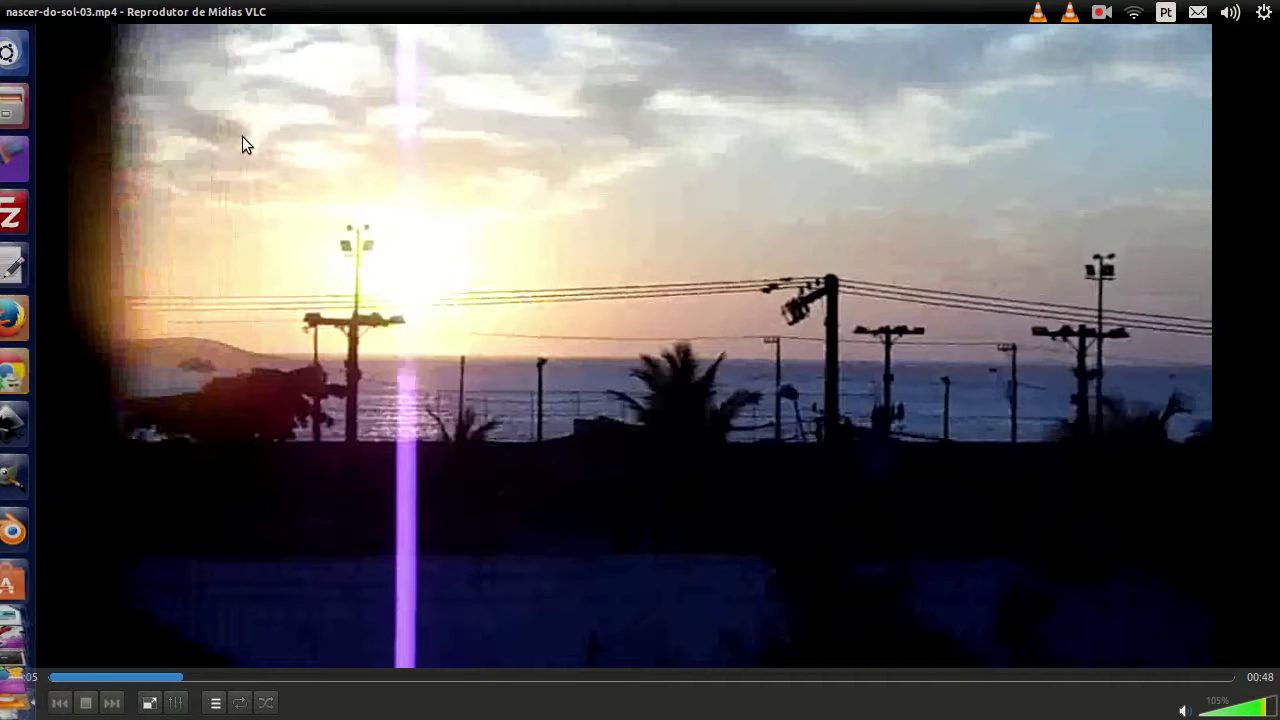
{"action": "mouse_move", "coordinate": [6, 252]}
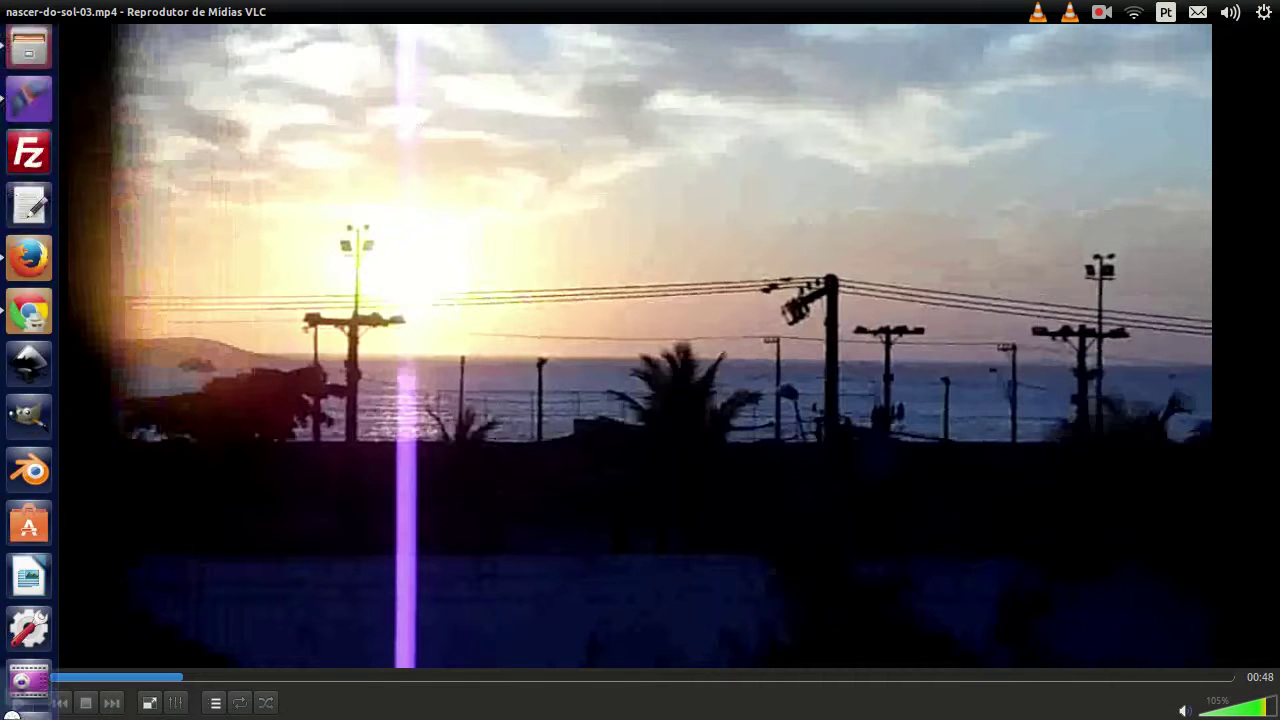
{"action": "left_click", "coordinate": [29, 640]}
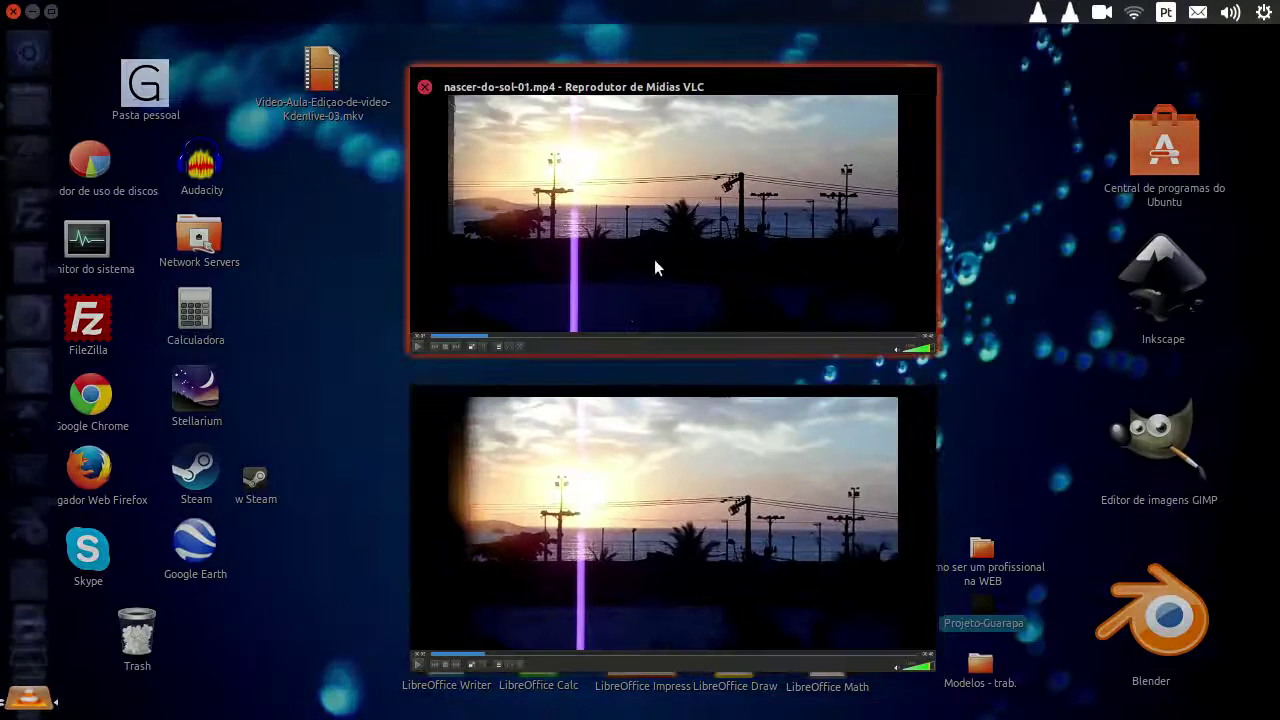
{"action": "left_click", "coordinate": [625, 305]}
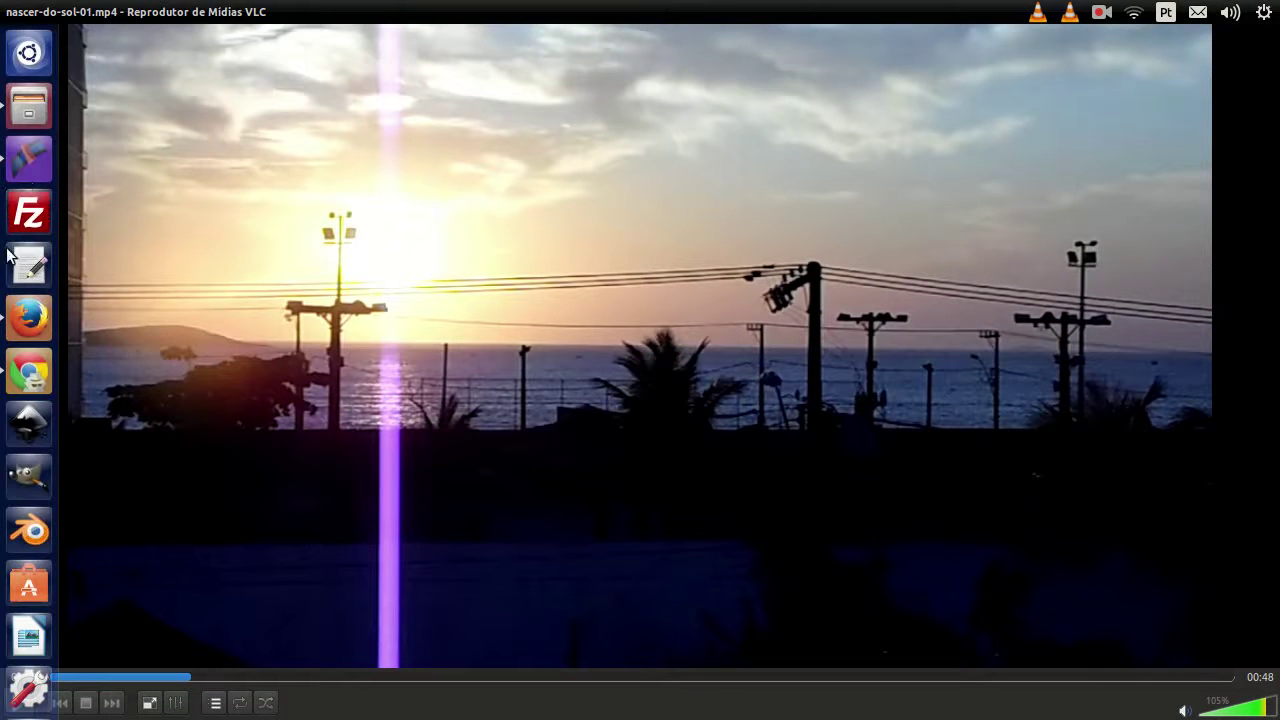
Return to Kdenlive's project render settings and set the video bitrate back to 12000
{"action": "left_click", "coordinate": [29, 163]}
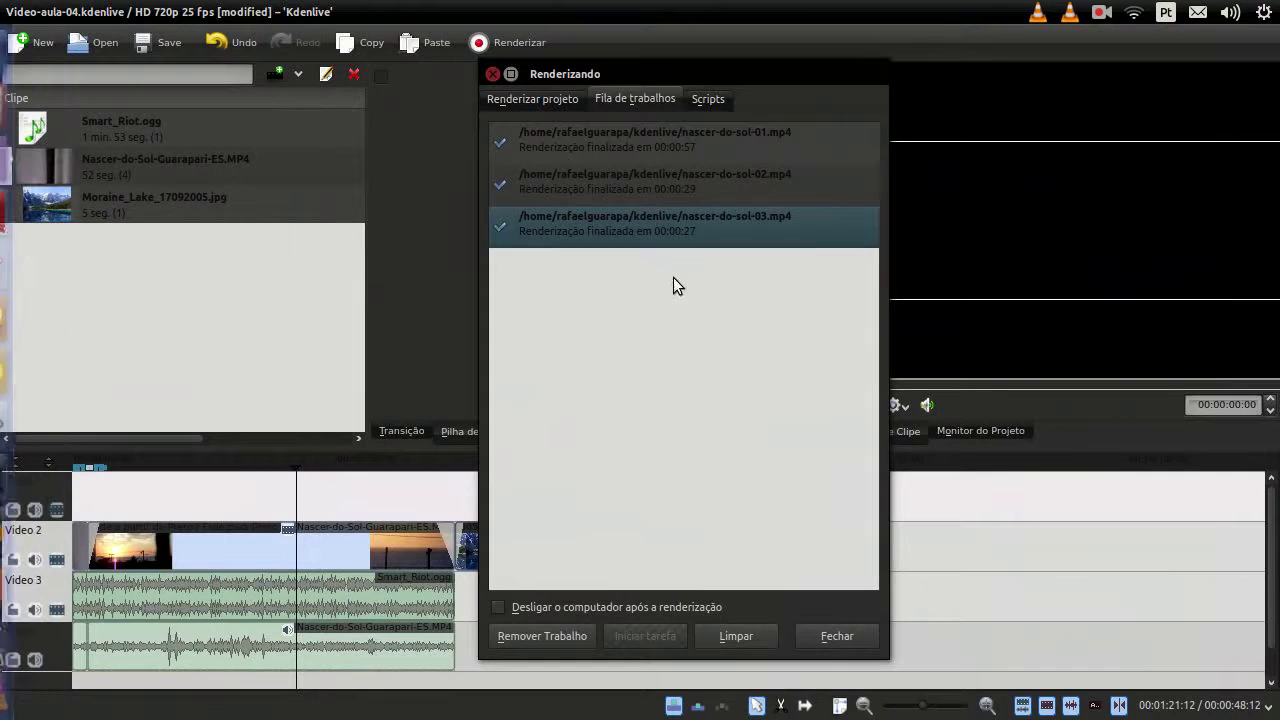
{"action": "left_click", "coordinate": [545, 100]}
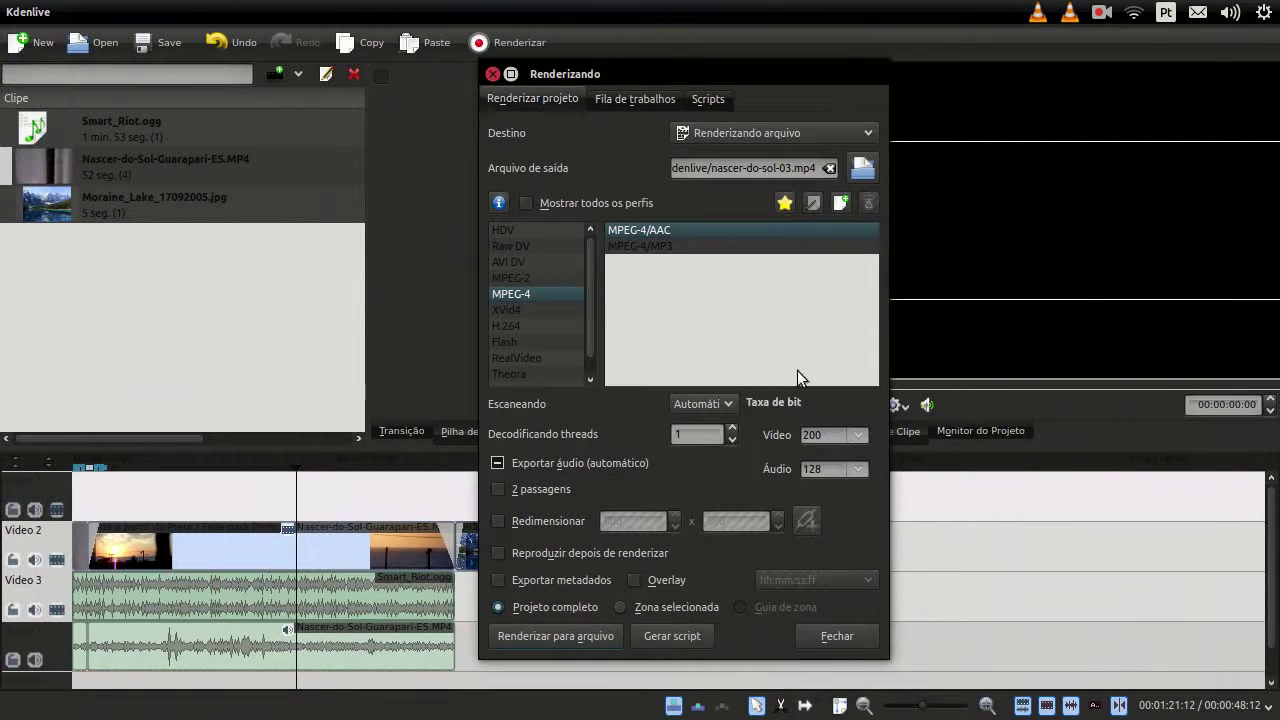
{"action": "left_click", "coordinate": [857, 435]}
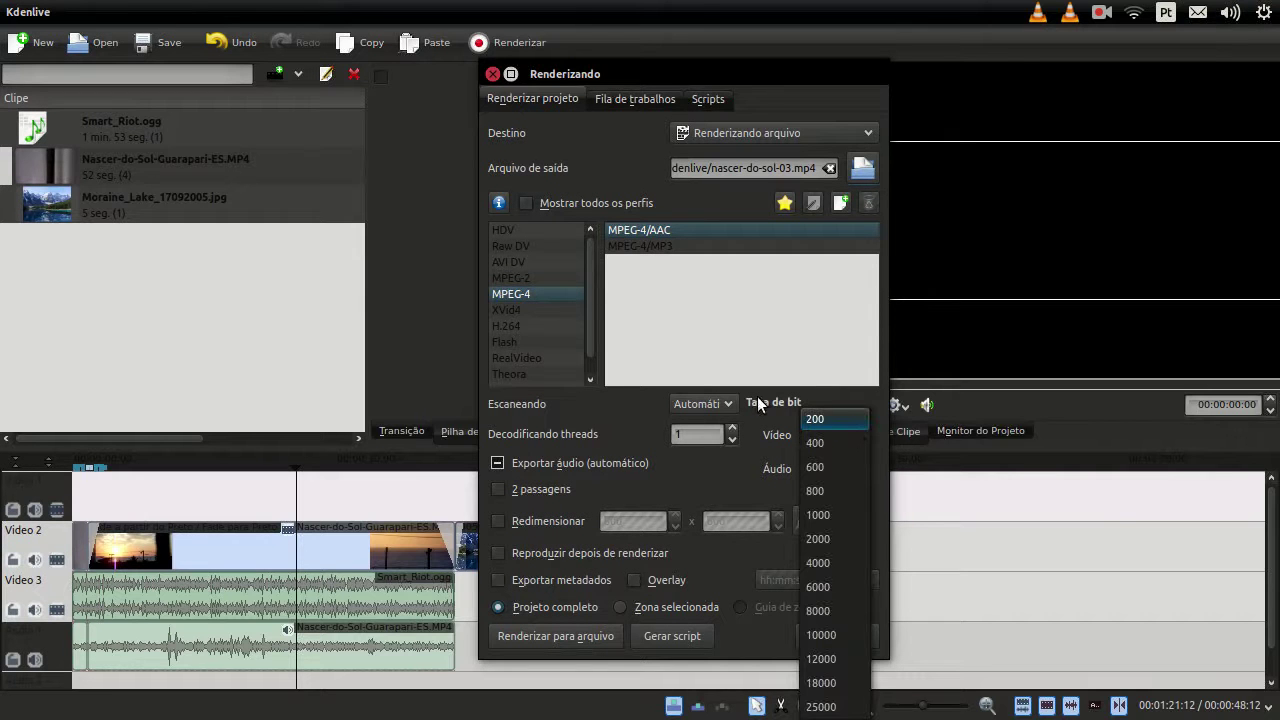
{"action": "left_click", "coordinate": [829, 655]}
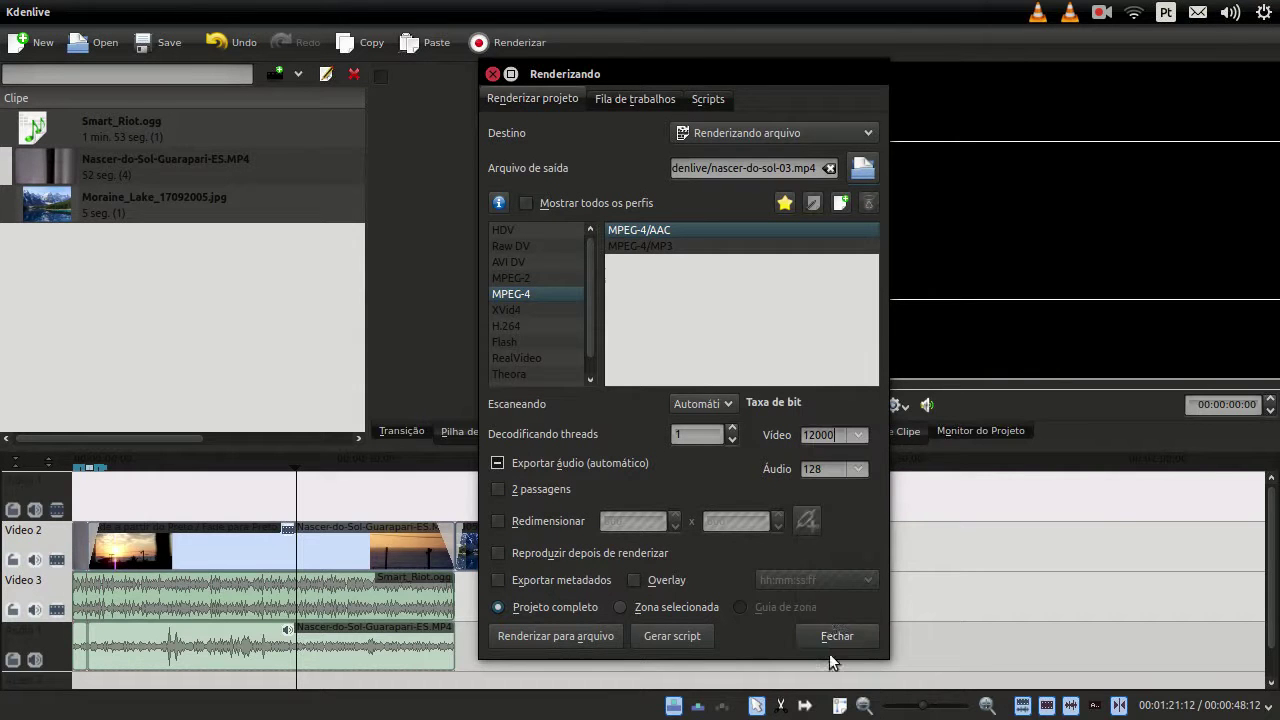
{"action": "left_click", "coordinate": [857, 438]}
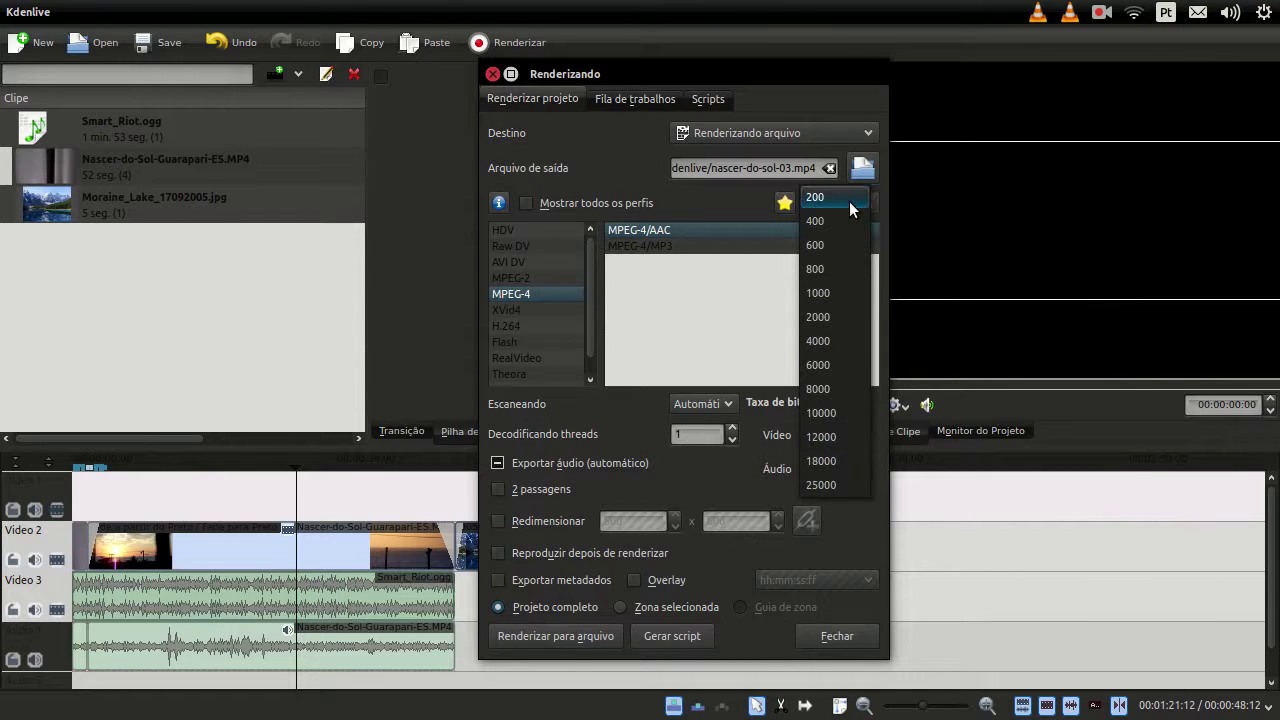
{"action": "left_click", "coordinate": [754, 448]}
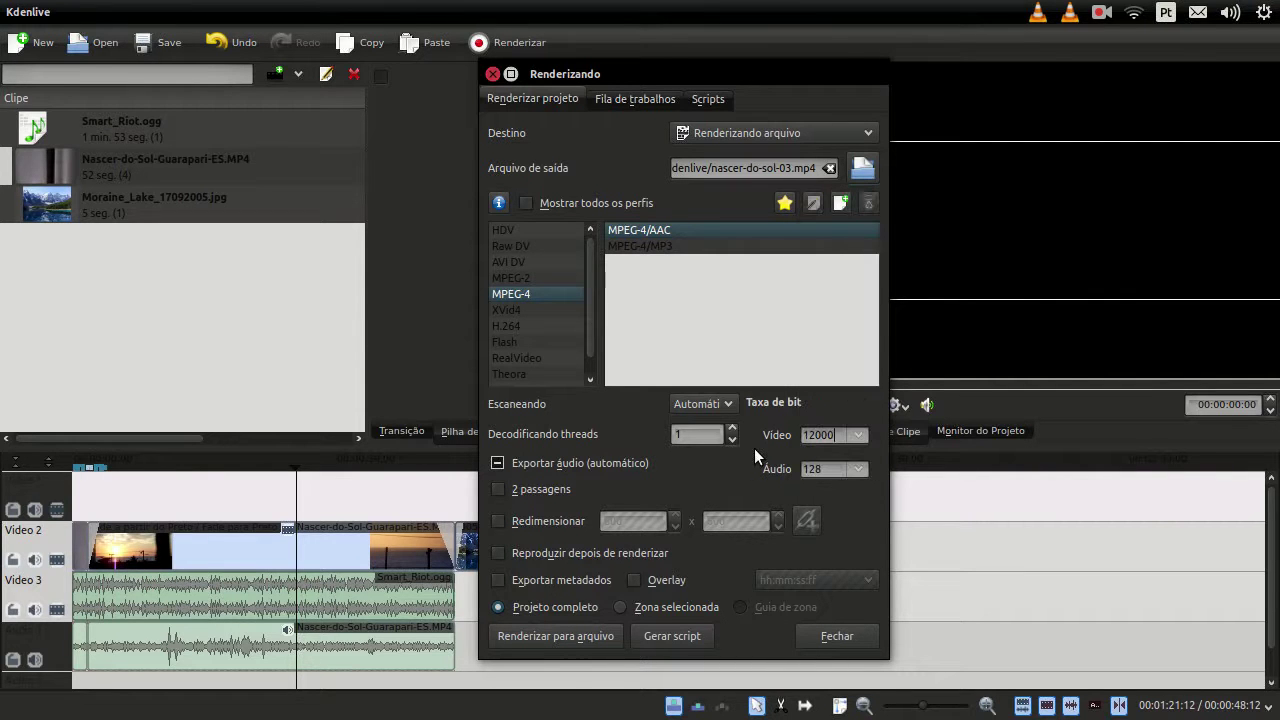
Bring up the nascer-do-sol-01.mp4 player in VLC again and examine its paused frame
{"action": "mouse_move", "coordinate": [29, 688]}
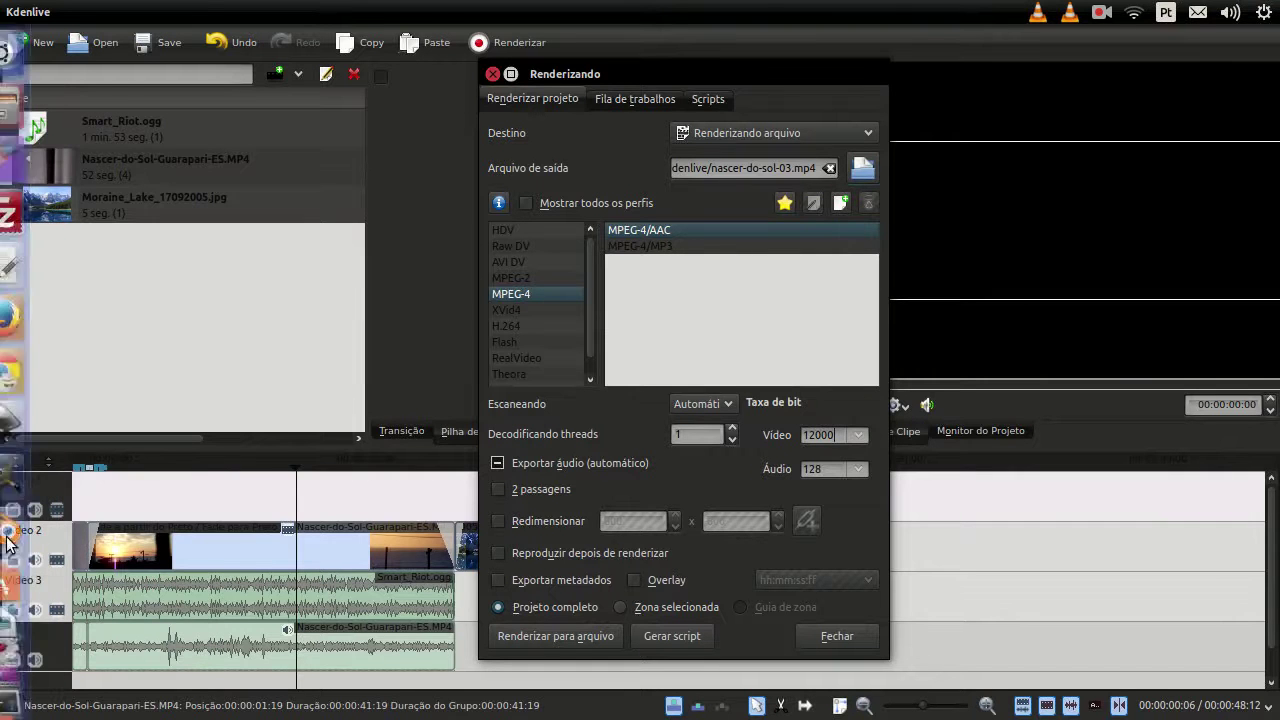
{"action": "left_click", "coordinate": [29, 665]}
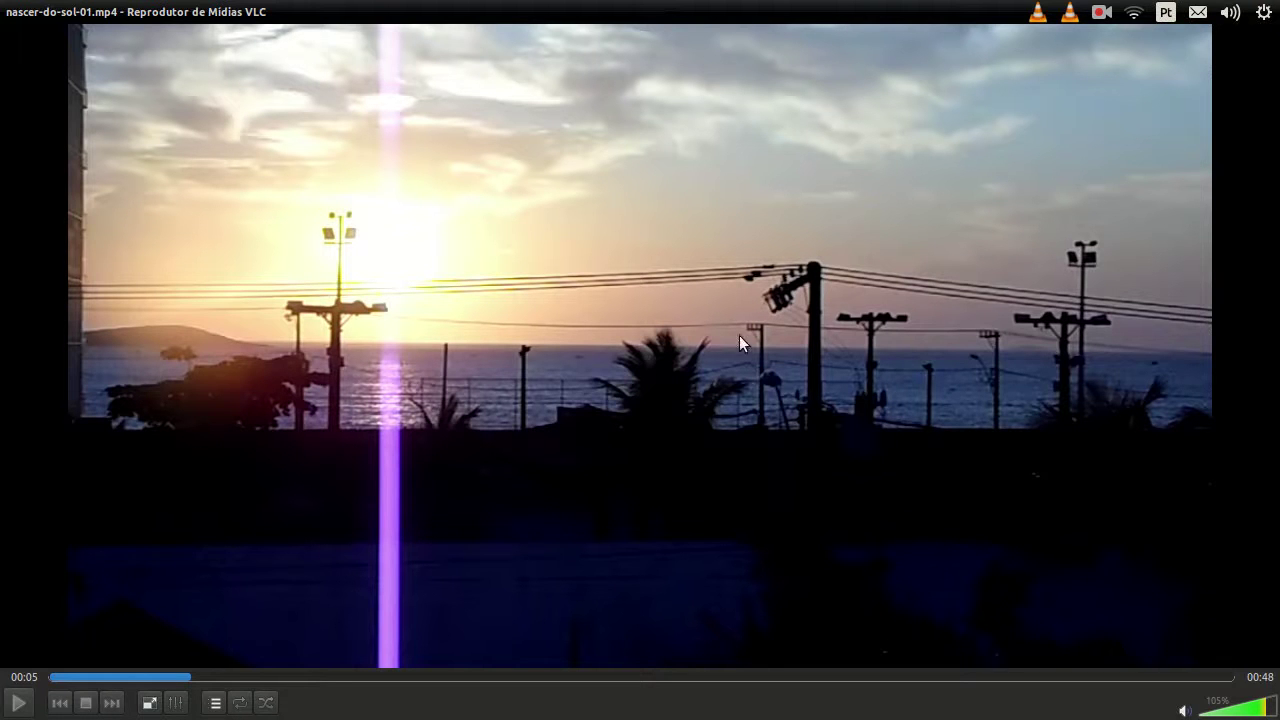
Return to Kdenlive, close the rendering dialog and save the Video-aula-04 project
{"action": "left_click", "coordinate": [29, 152]}
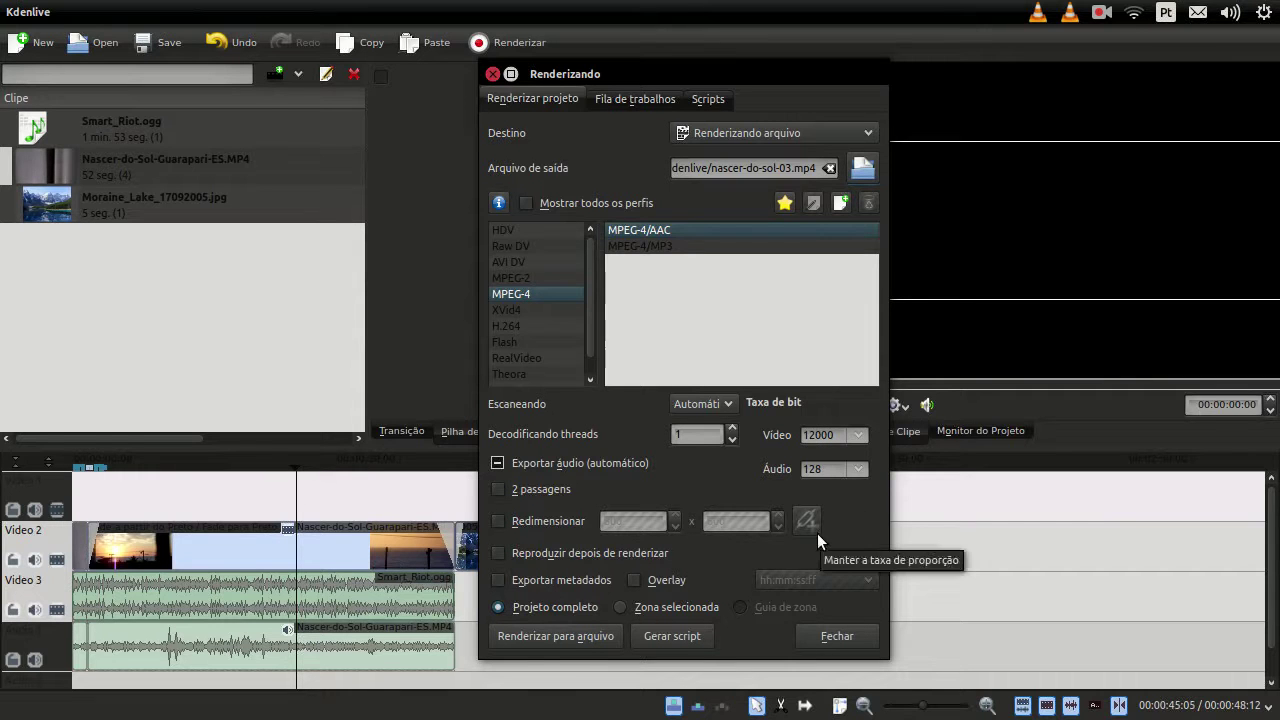
{"action": "left_click", "coordinate": [491, 73]}
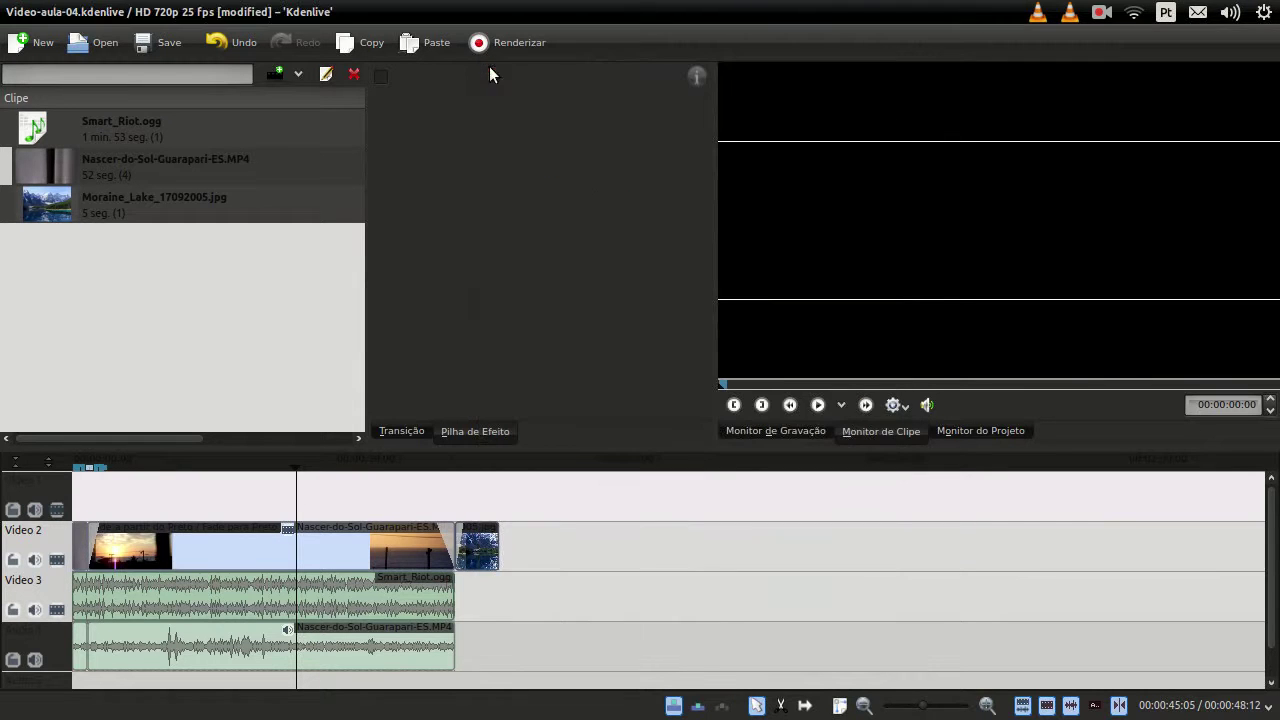
{"action": "left_click", "coordinate": [168, 43]}
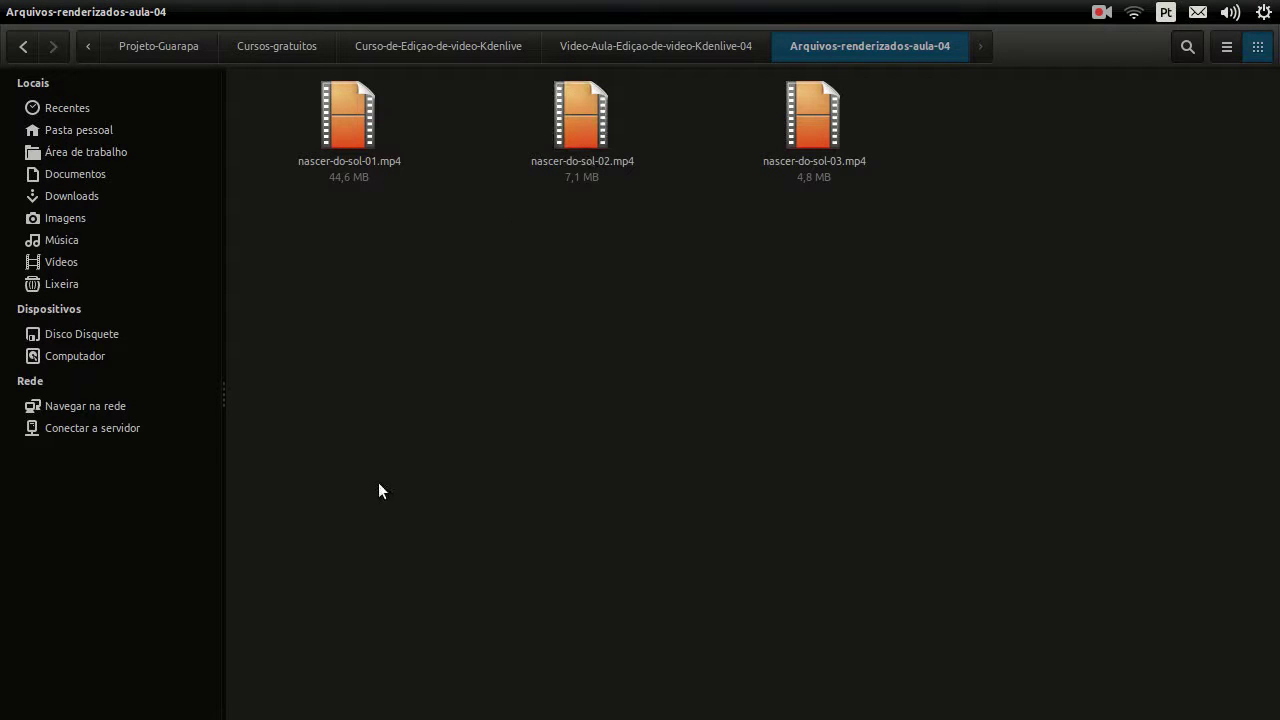
In the file manager, go up from Arquivos-renderizados-aula-04 to the Video-Aula-Ediçao-de-video-Kdenlive-04 folder
{"action": "left_click", "coordinate": [722, 42]}
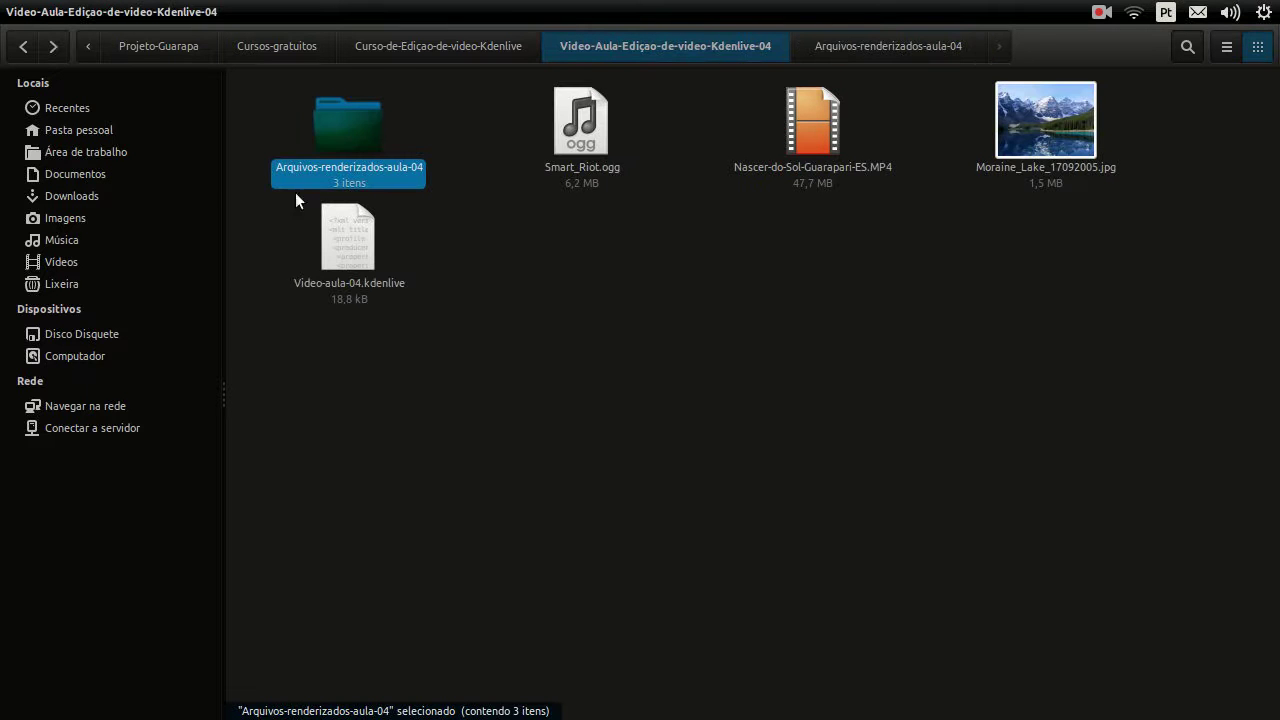
Open the Arquivos-renderizados-aula-04 folder, enlarge its icons and compare the file sizes of the three nascer-do-sol renders
{"action": "left_click", "coordinate": [445, 243]}
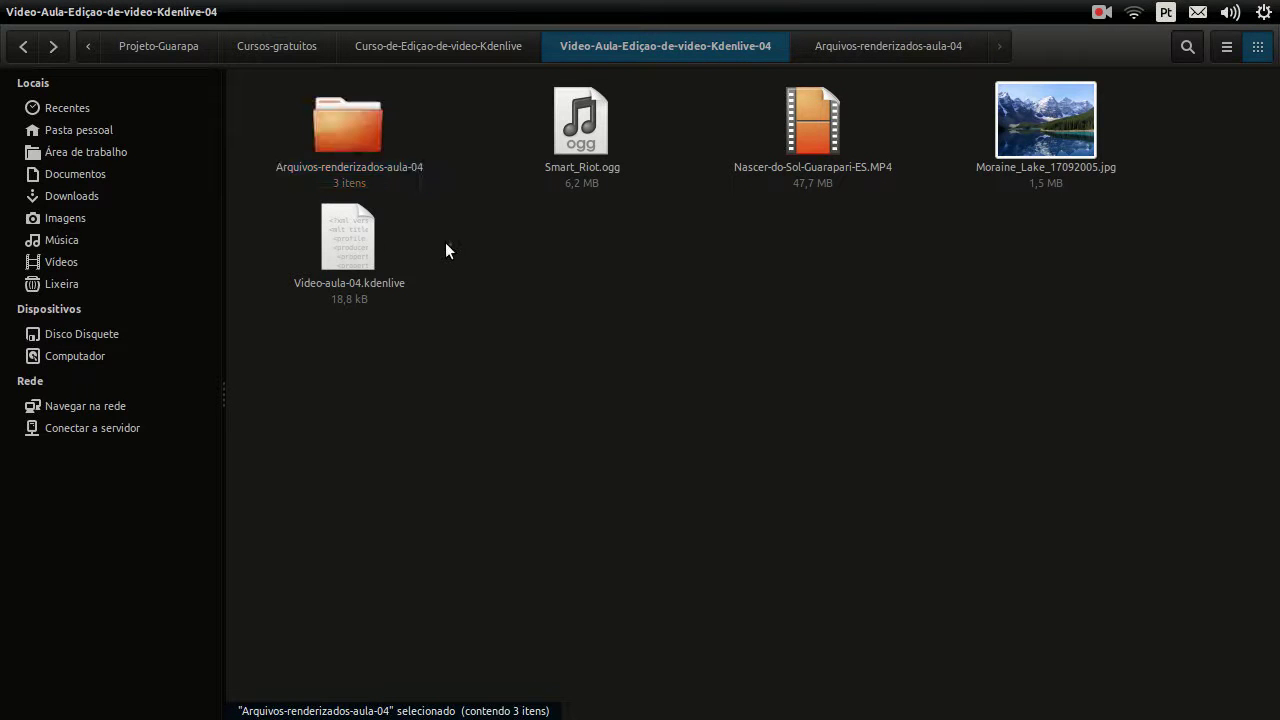
{"action": "double_click", "coordinate": [371, 174]}
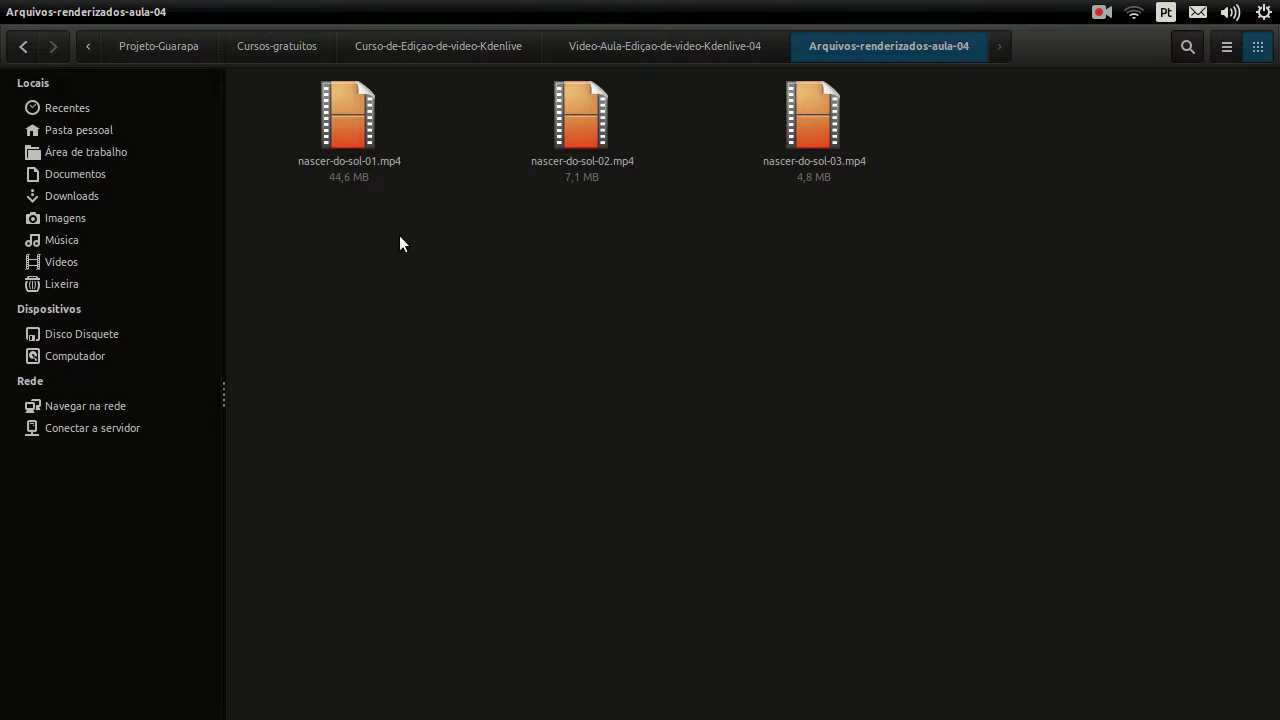
{"action": "key", "text": "ctrl+plus"}
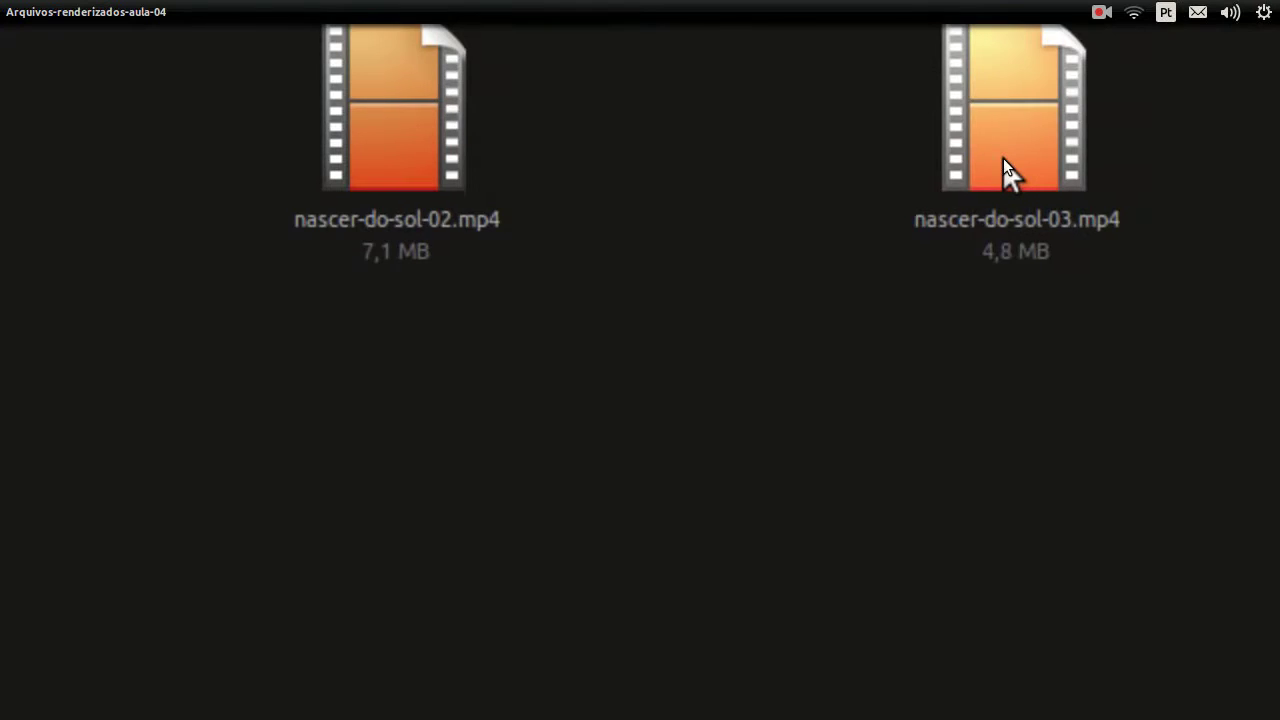
{"action": "left_click", "coordinate": [370, 190]}
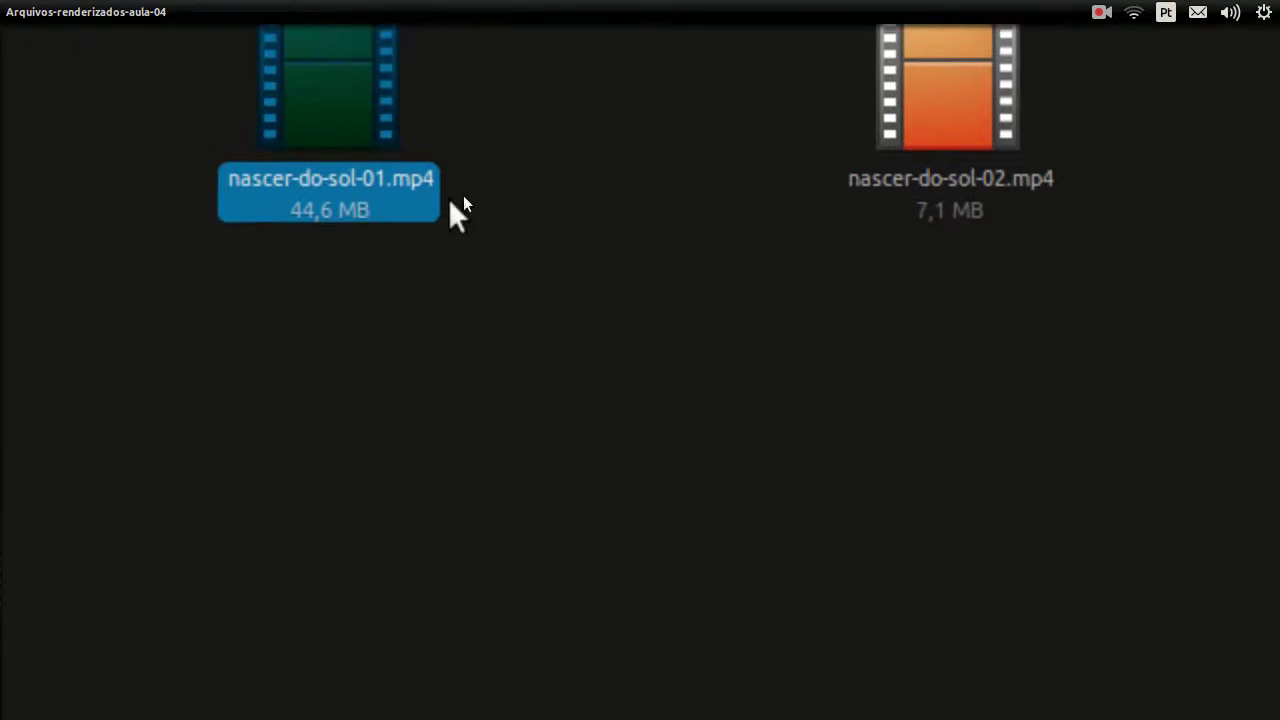
{"action": "left_click", "coordinate": [965, 205]}
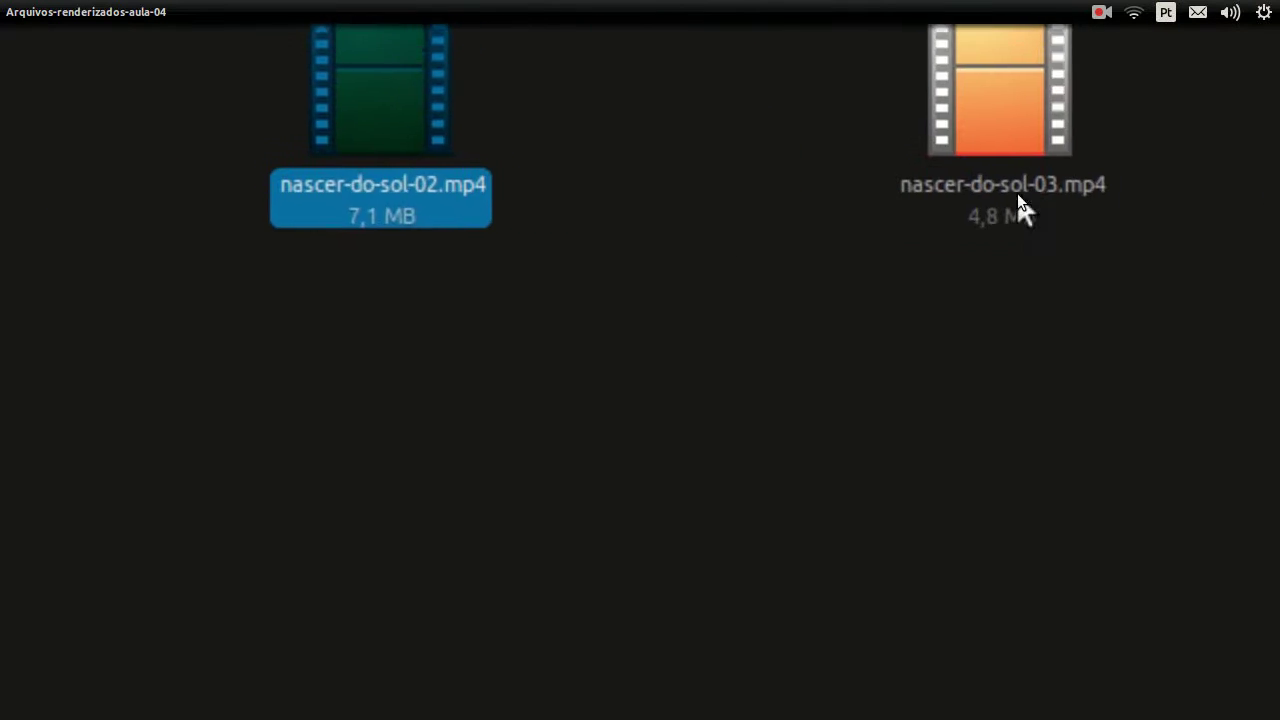
{"action": "left_click", "coordinate": [1020, 200]}
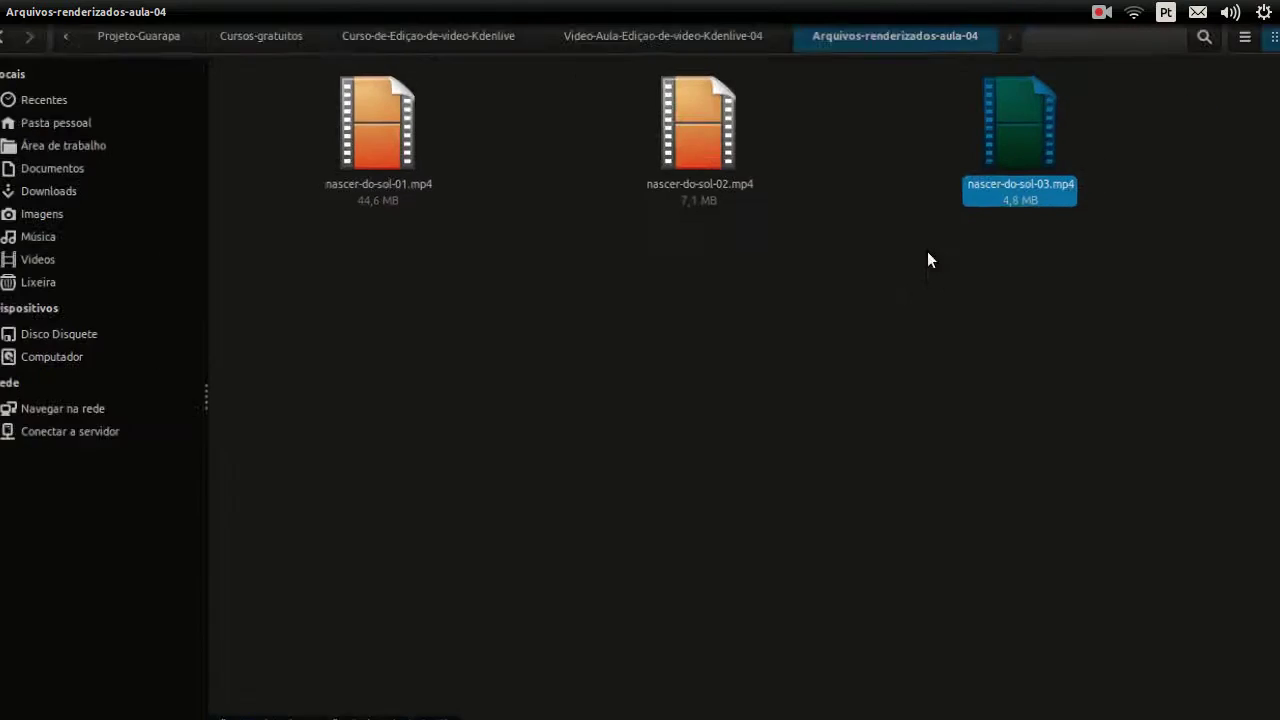
Play nascer-do-sol-01.mp4 in VLC from about 00:05, examine the frame paused at 00:06 in full screen, and close the player
{"action": "left_click", "coordinate": [349, 143]}
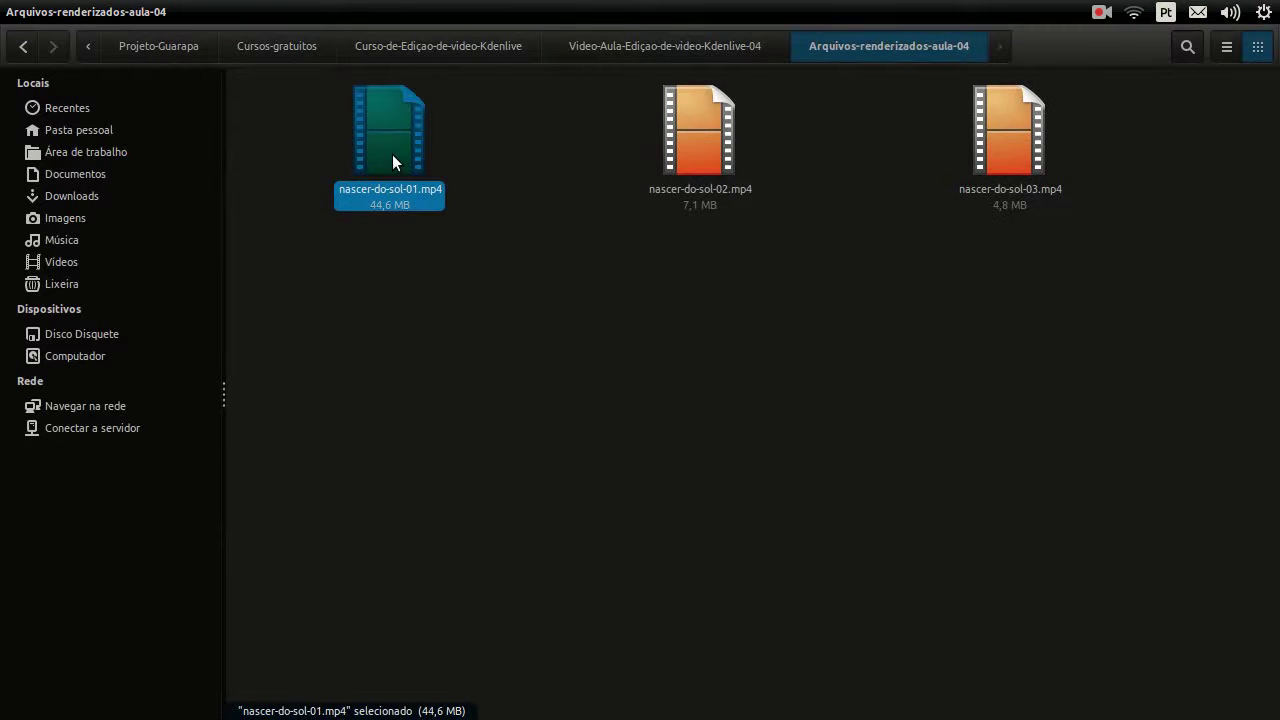
{"action": "double_click", "coordinate": [393, 158]}
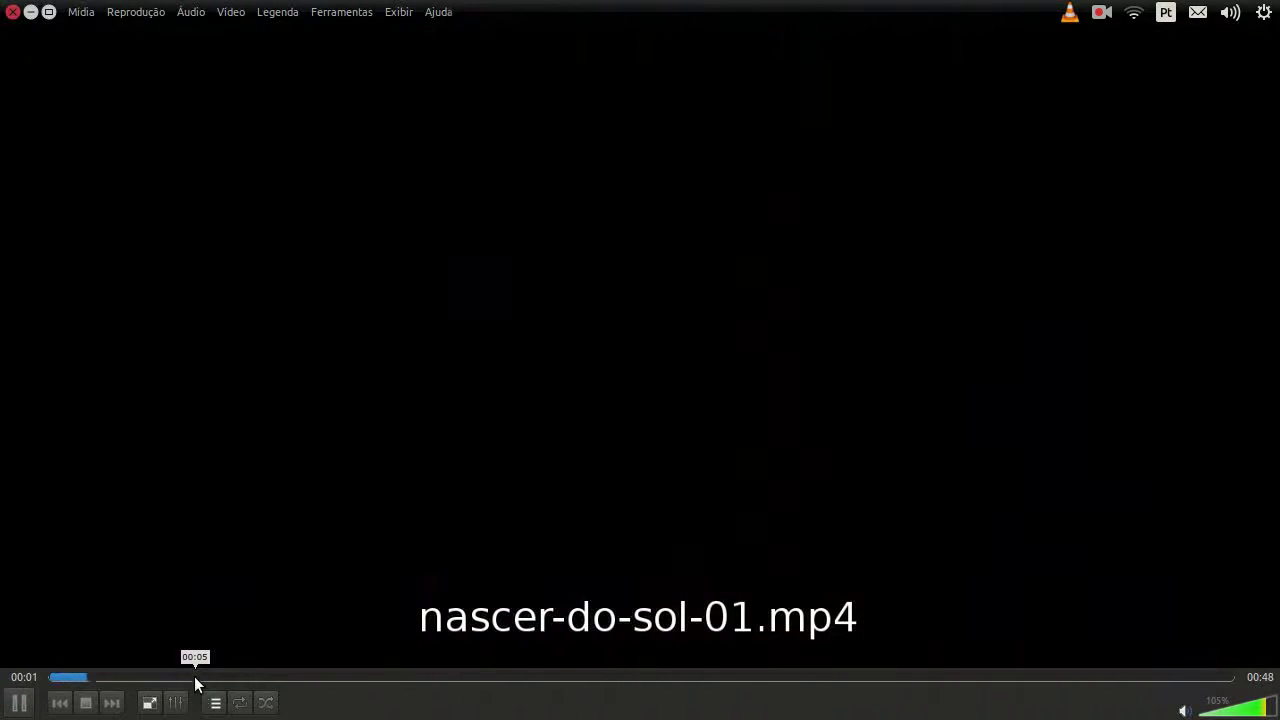
{"action": "left_click", "coordinate": [194, 676]}
{"action": "key", "text": "space"}
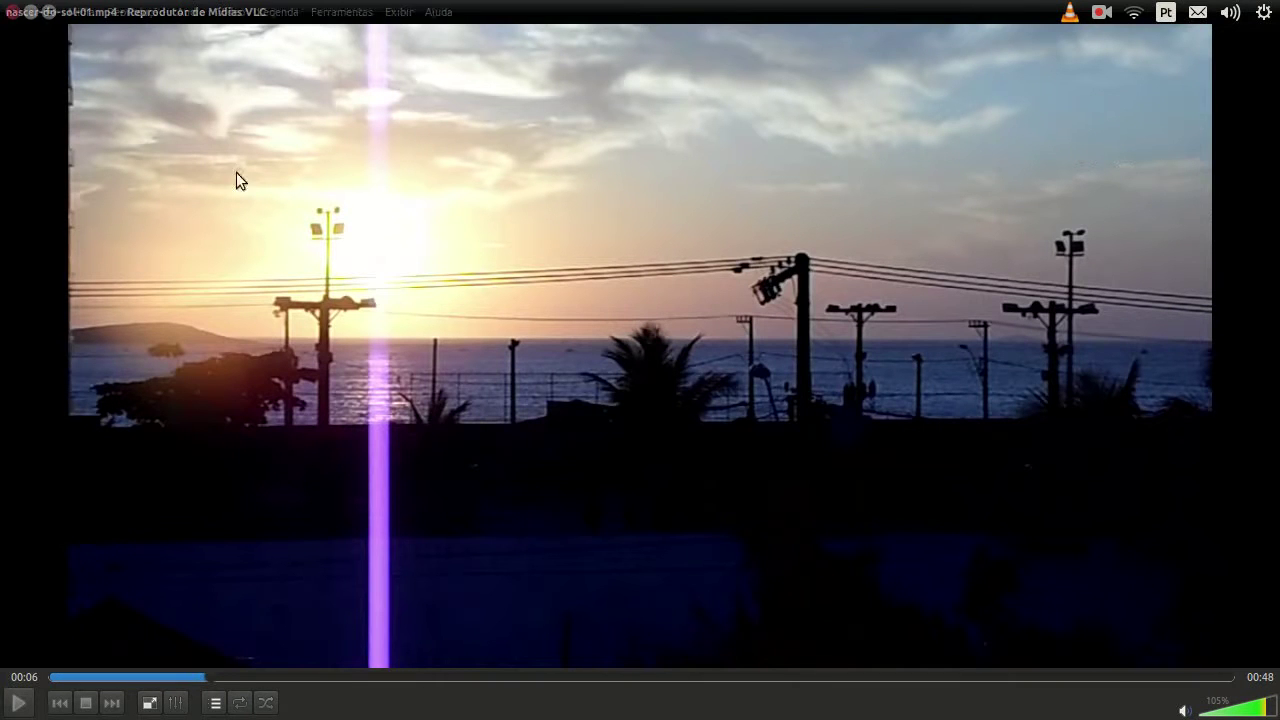
{"action": "double_click", "coordinate": [341, 206]}
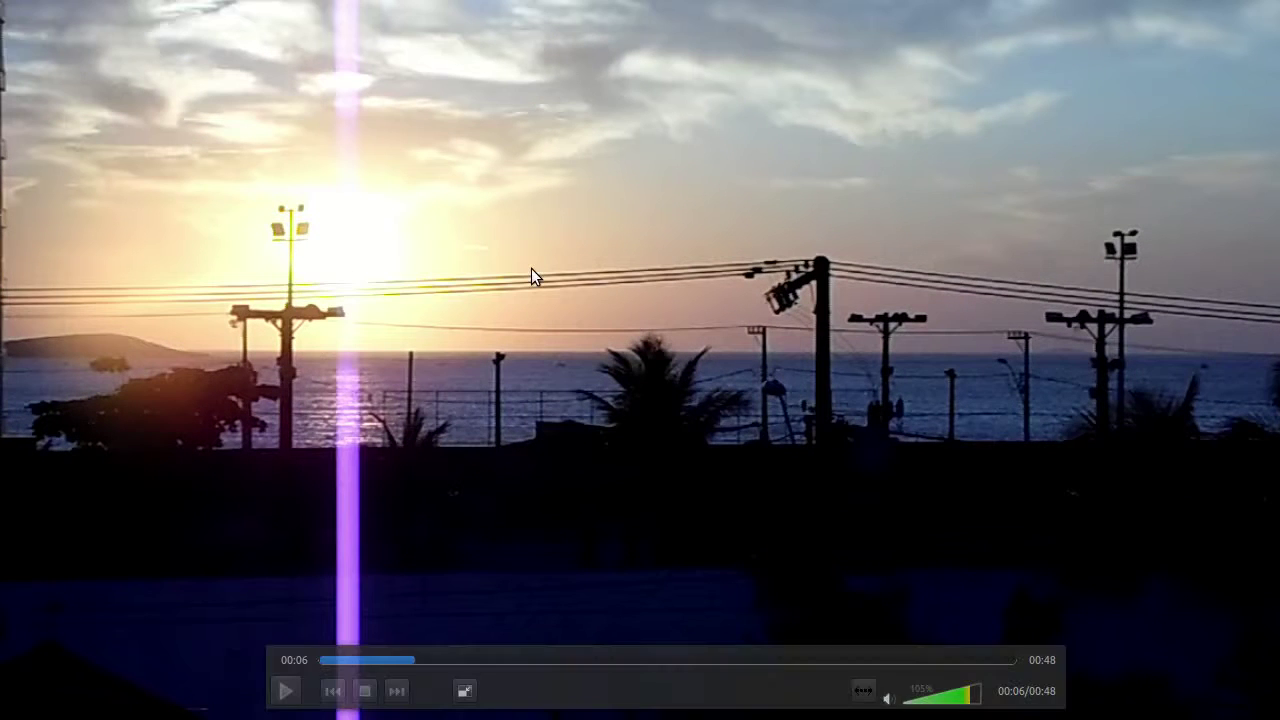
{"action": "double_click", "coordinate": [531, 268]}
{"action": "left_click", "coordinate": [11, 13]}
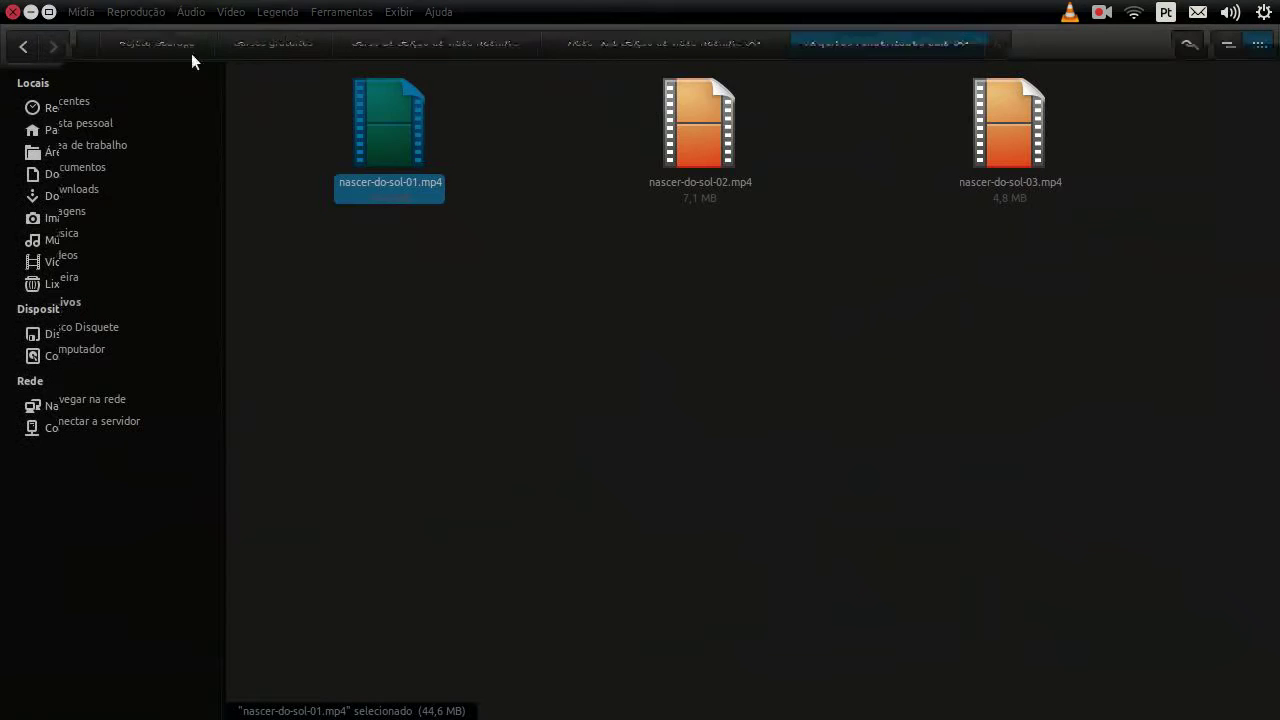
Play nascer-do-sol-02.mp4 in VLC and examine the frame paused at 00:03 in full screen, returning to the windowed view
{"action": "left_click", "coordinate": [677, 195]}
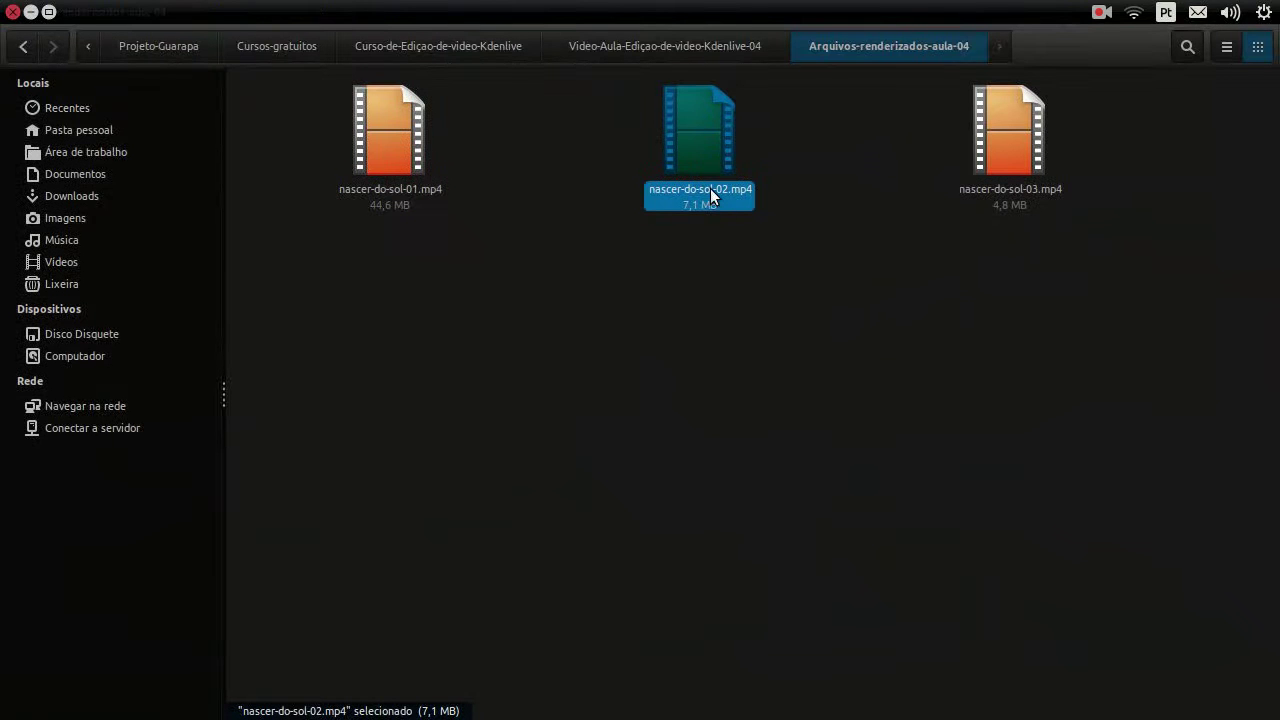
{"action": "double_click", "coordinate": [709, 186]}
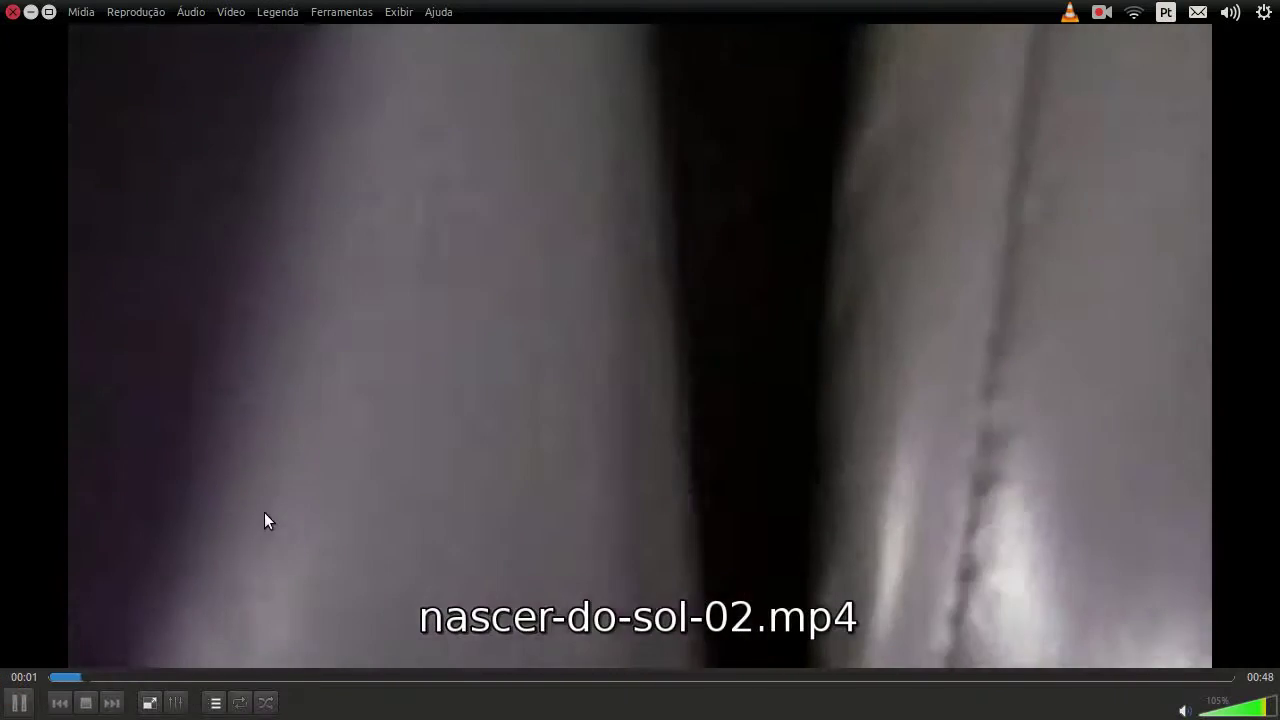
{"action": "double_click", "coordinate": [264, 520]}
{"action": "key", "text": "space"}
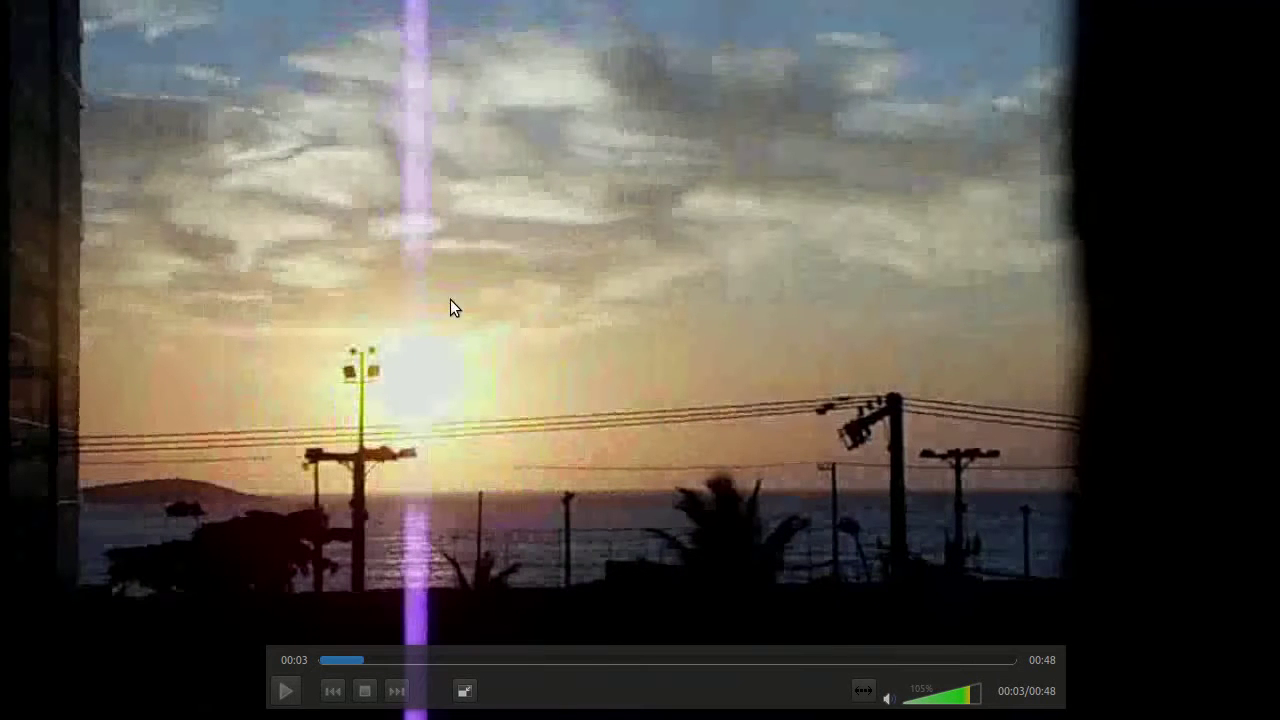
{"action": "double_click", "coordinate": [545, 257]}
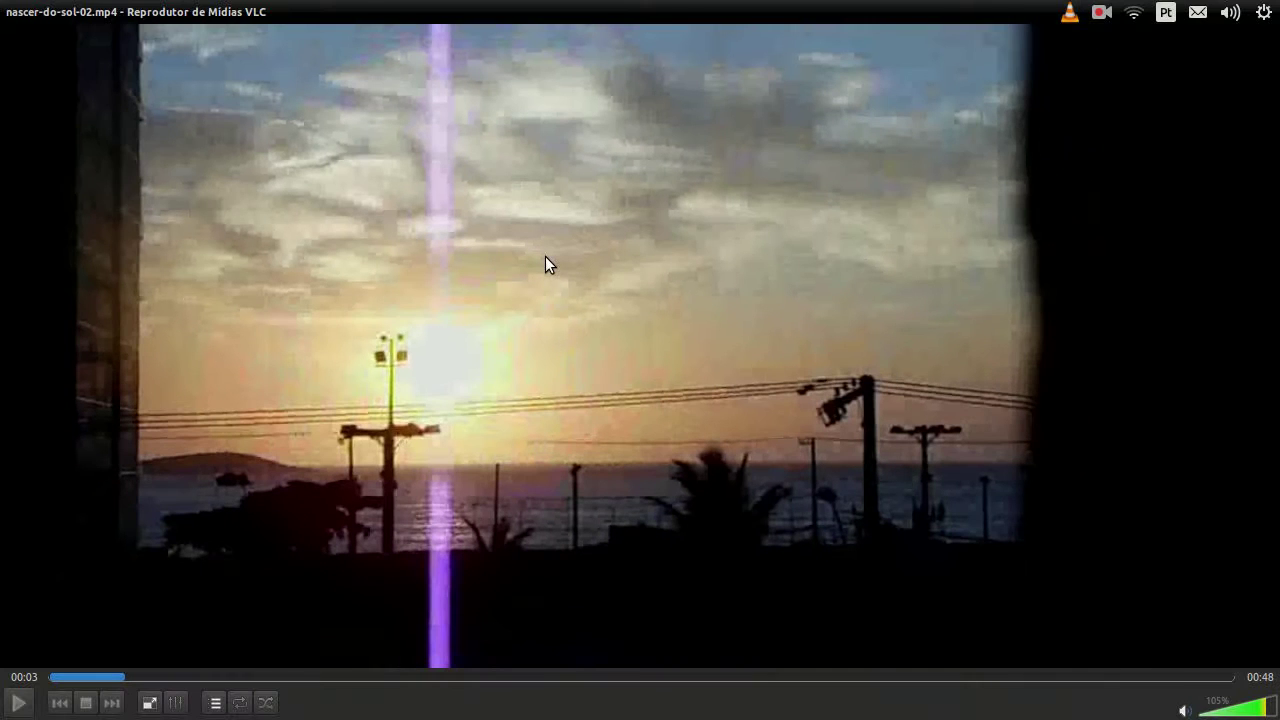
Unmaximize the nascer-do-sol-02.mp4 player and resize it to a smaller window over the file manager to judge the image quality
{"action": "left_click", "coordinate": [47, 12]}
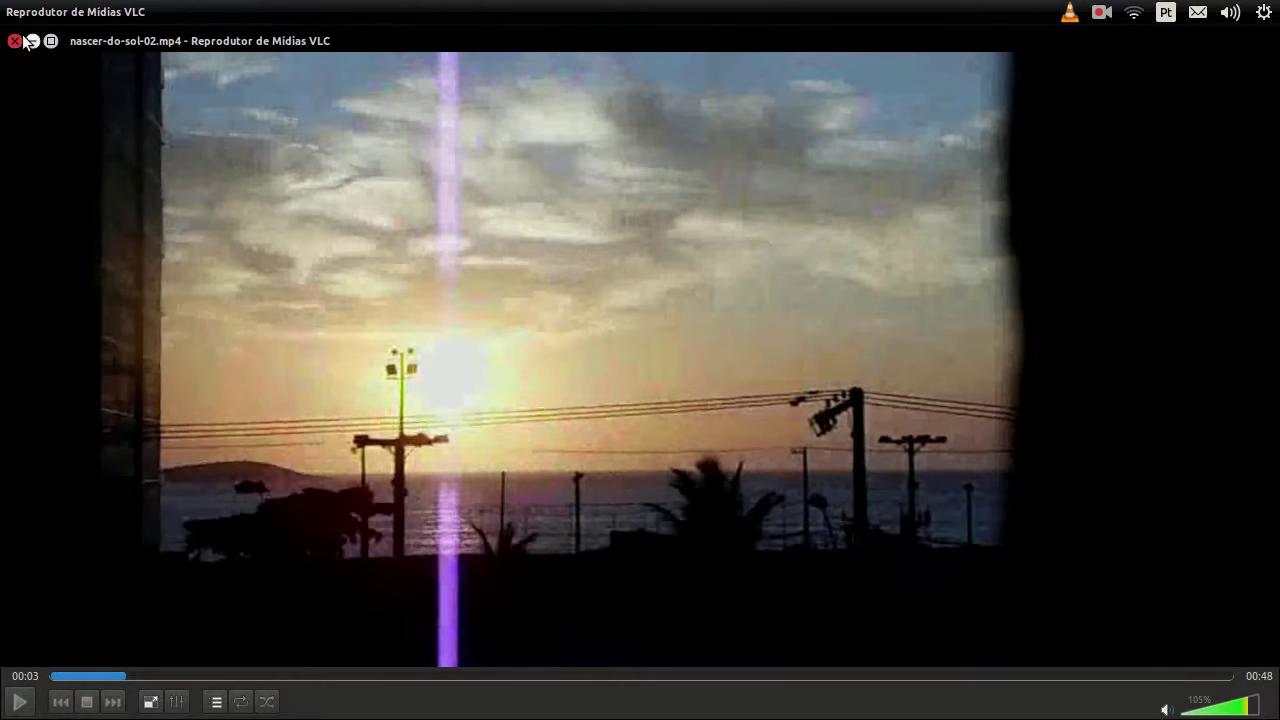
{"action": "left_click_drag", "start_coordinate": [9, 35], "coordinate": [627, 261]}
{"action": "left_click_drag", "start_coordinate": [799, 265], "coordinate": [571, 211]}
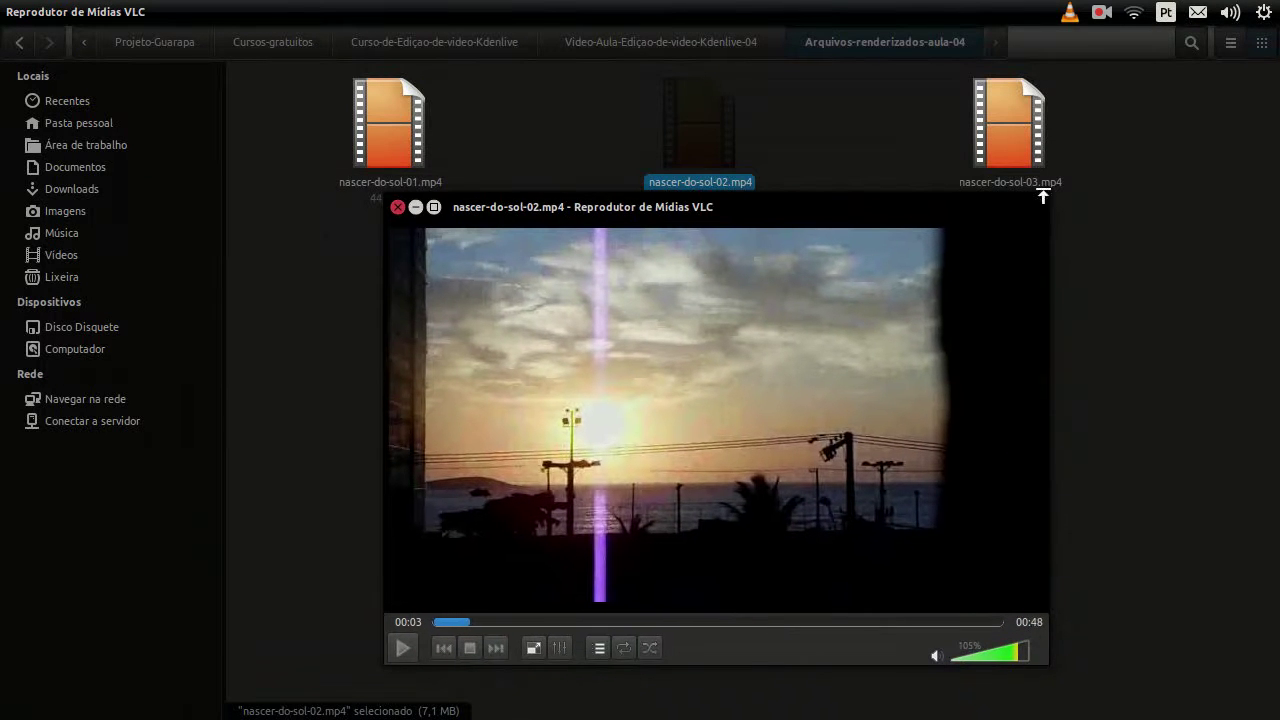
{"action": "left_click_drag", "start_coordinate": [1043, 197], "coordinate": [828, 278]}
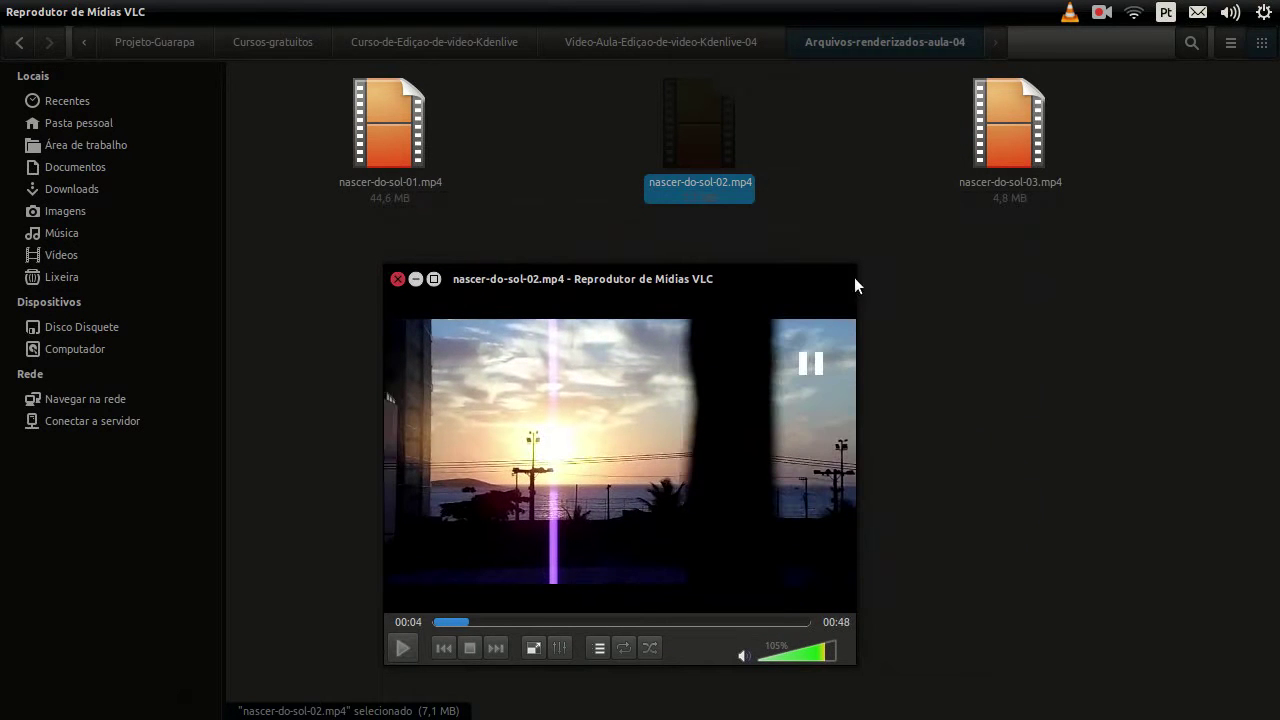
{"action": "left_click_drag", "start_coordinate": [852, 270], "coordinate": [1066, 176]}
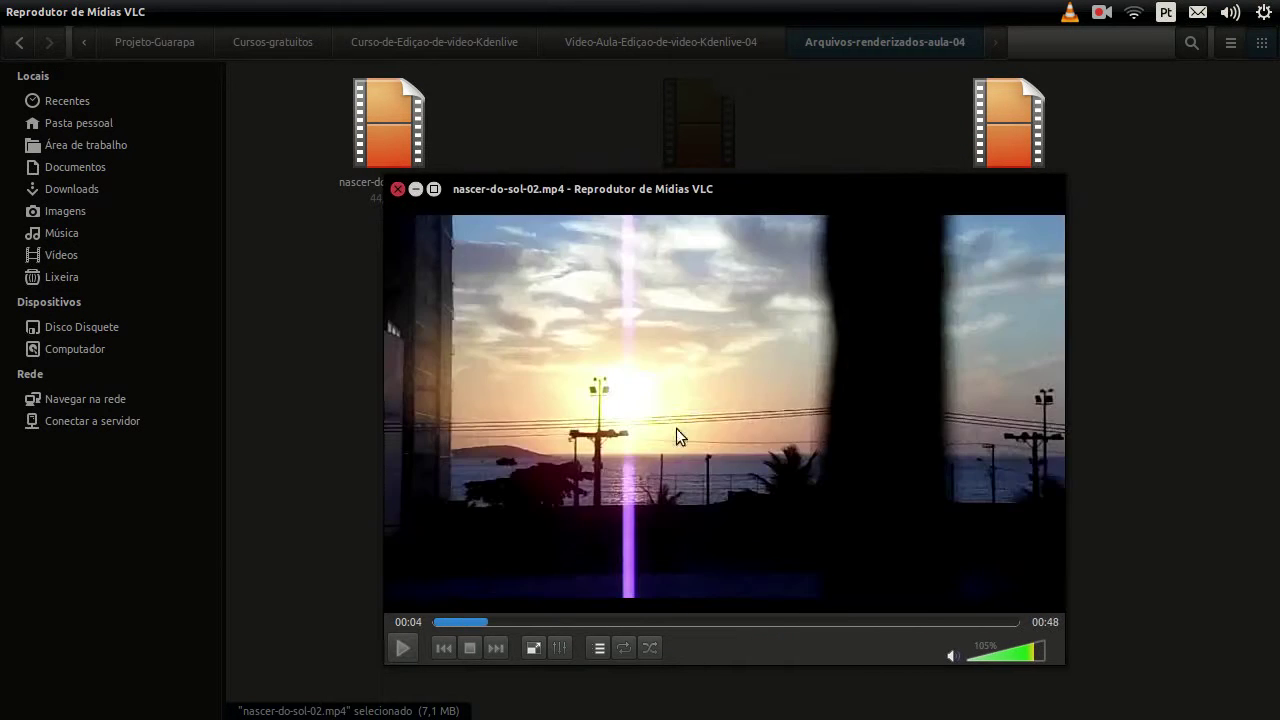
Replay the opening seconds of nascer-do-sol-02.mp4 in the small window, pause at 00:06, check that frame maximized and close the player
{"action": "key", "text": "space"}
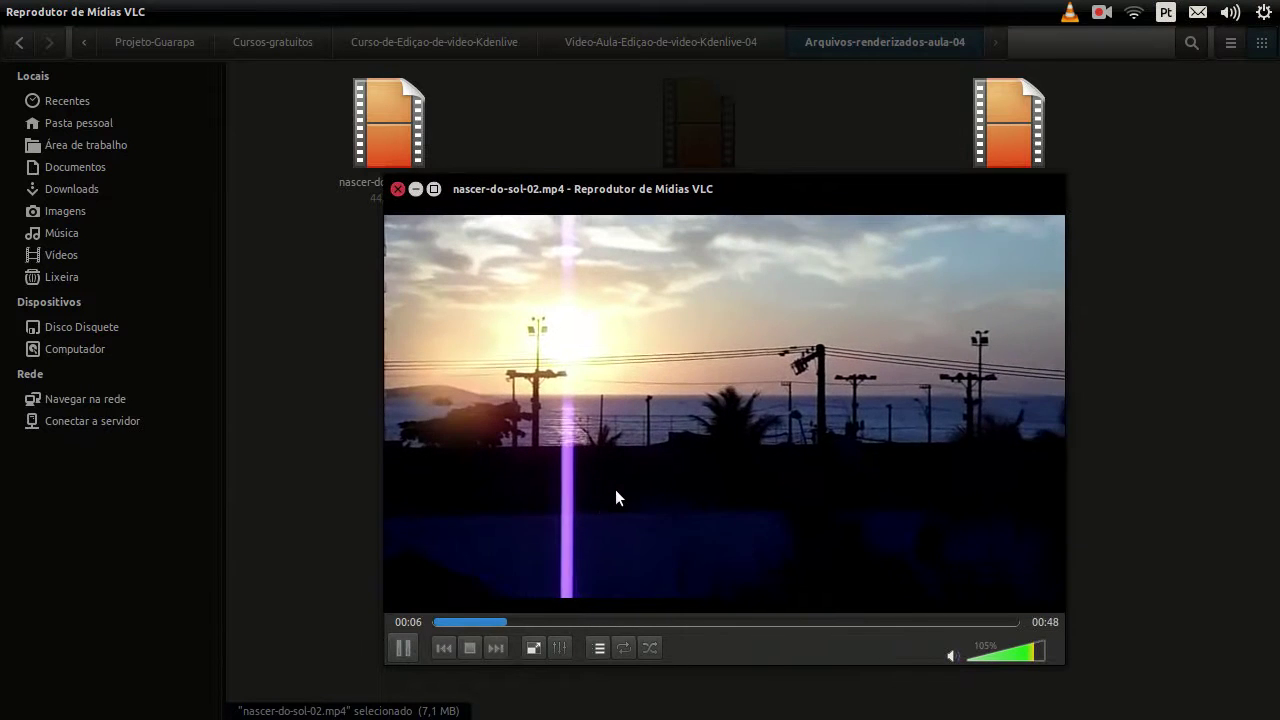
{"action": "key", "text": "space"}
{"action": "left_click", "coordinate": [471, 614]}
{"action": "key", "text": "space"}
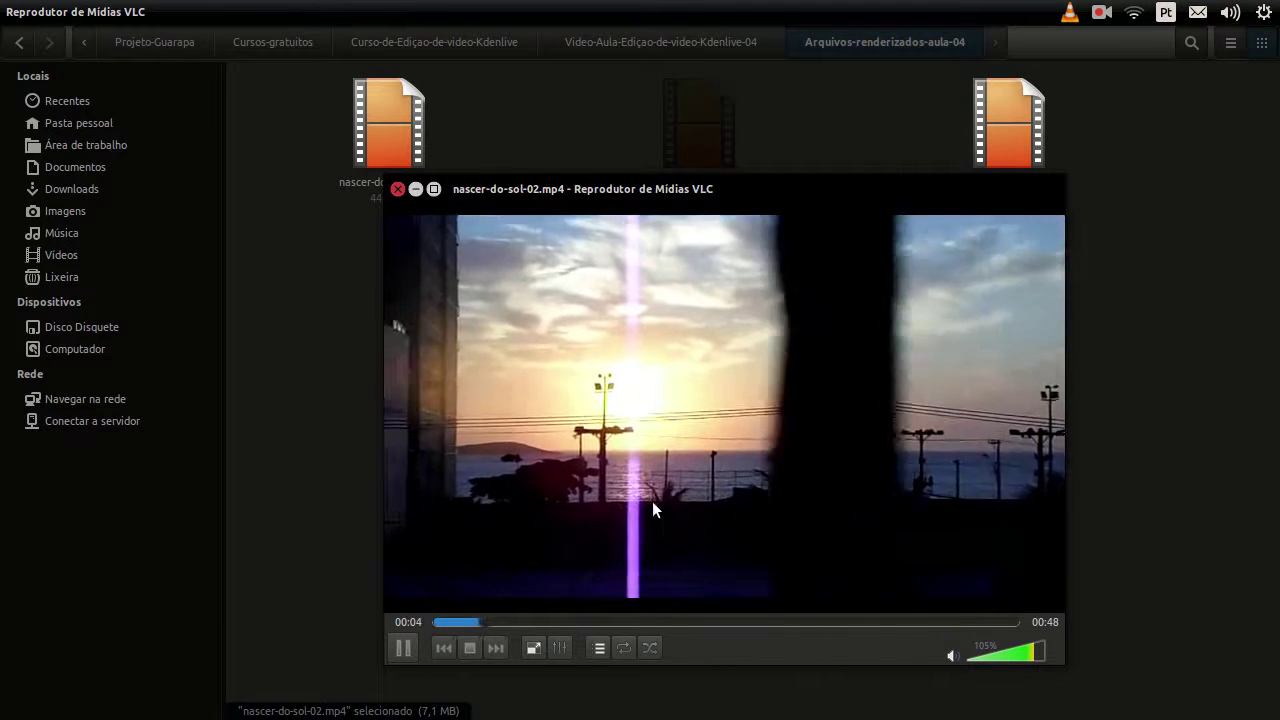
{"action": "key", "text": "space"}
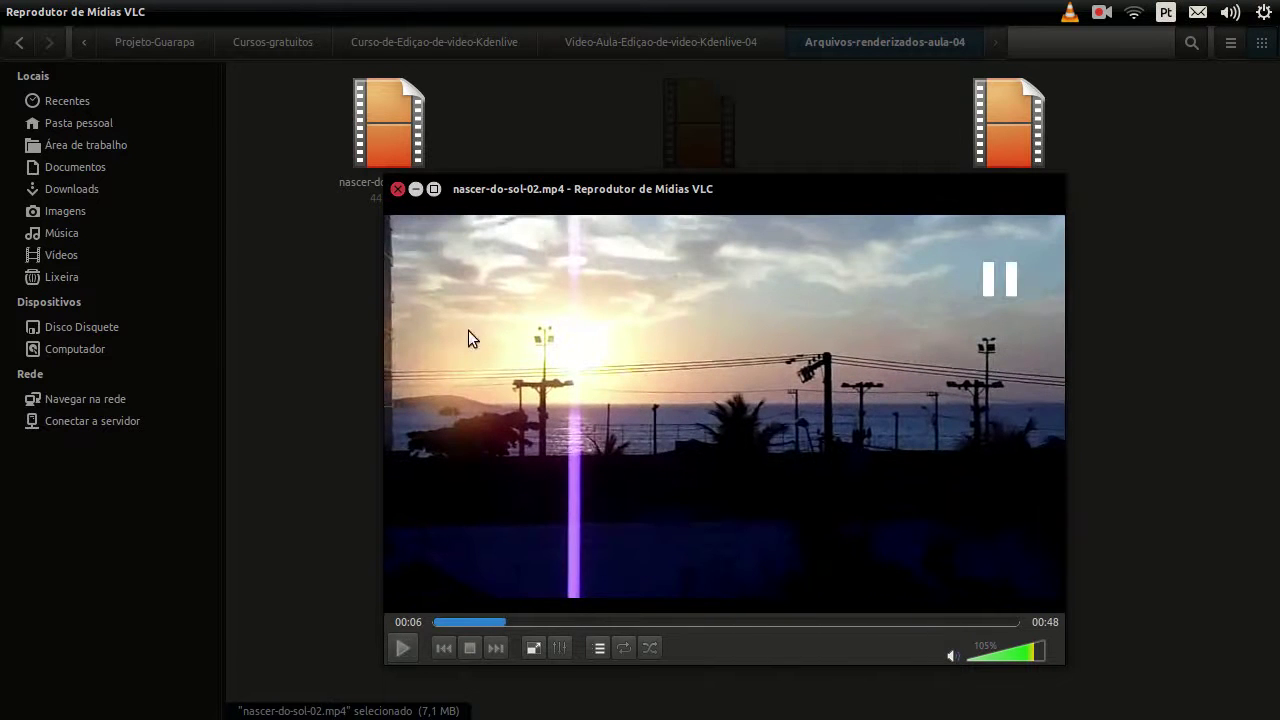
{"action": "left_click", "coordinate": [433, 189]}
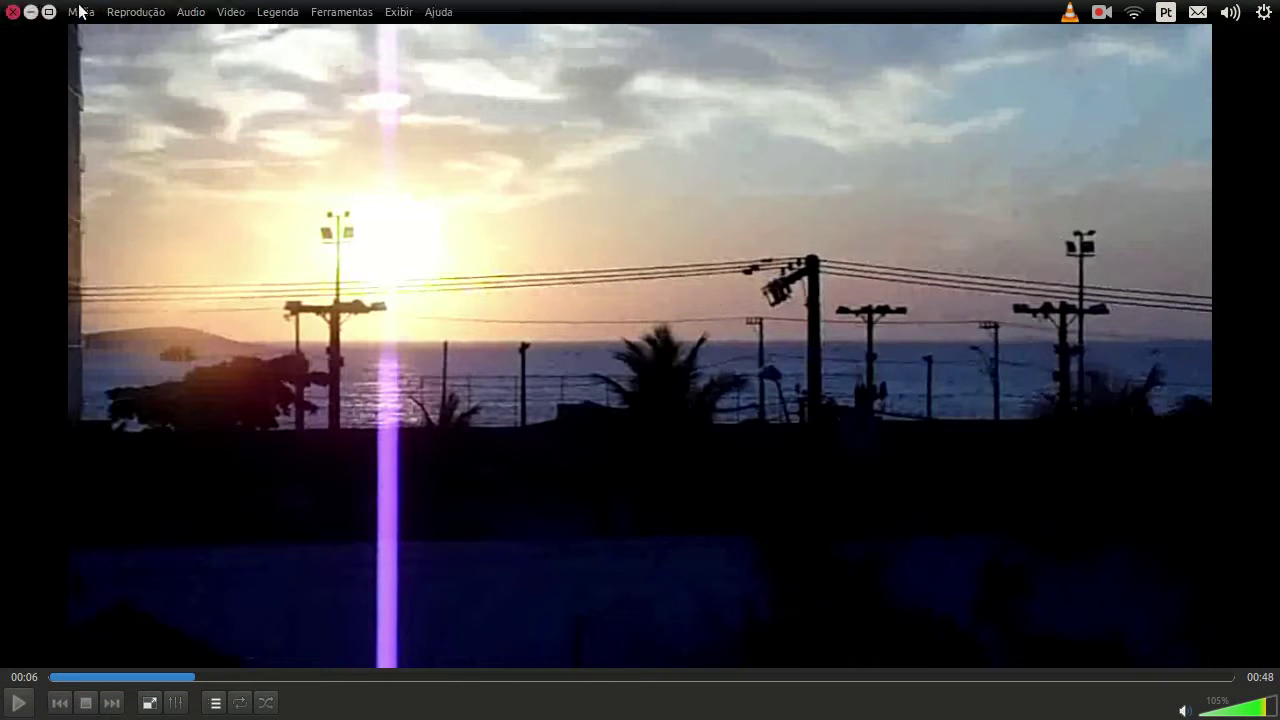
{"action": "left_click", "coordinate": [14, 12]}
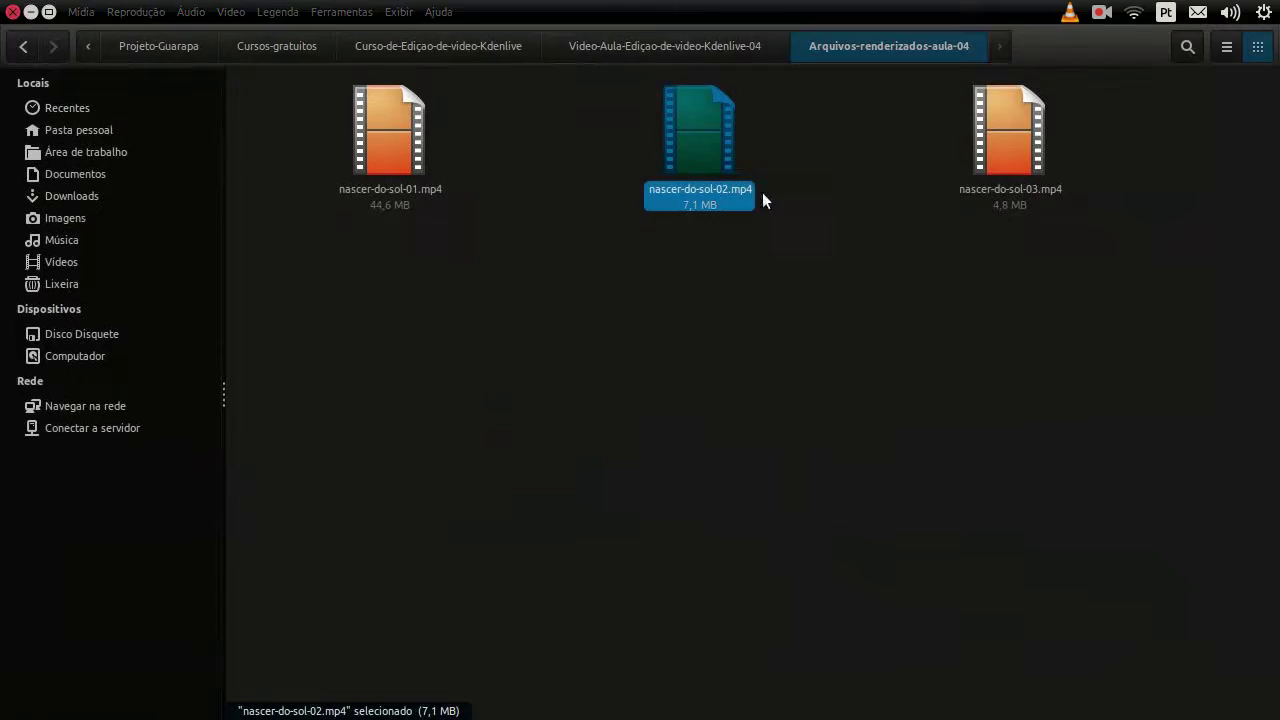
Play nascer-do-sol-03.mp4 in VLC, pause it at 00:04 and shrink the player to a small window over the file manager
{"action": "double_click", "coordinate": [975, 157]}
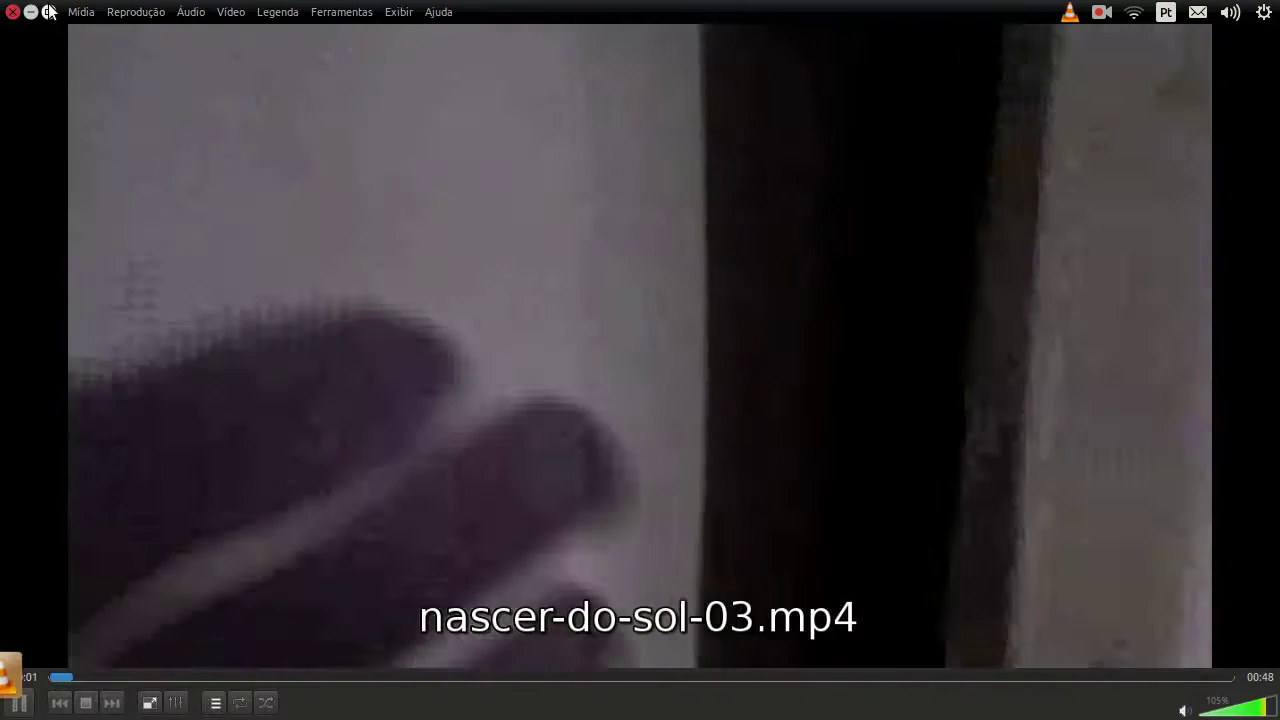
{"action": "double_click", "coordinate": [48, 13]}
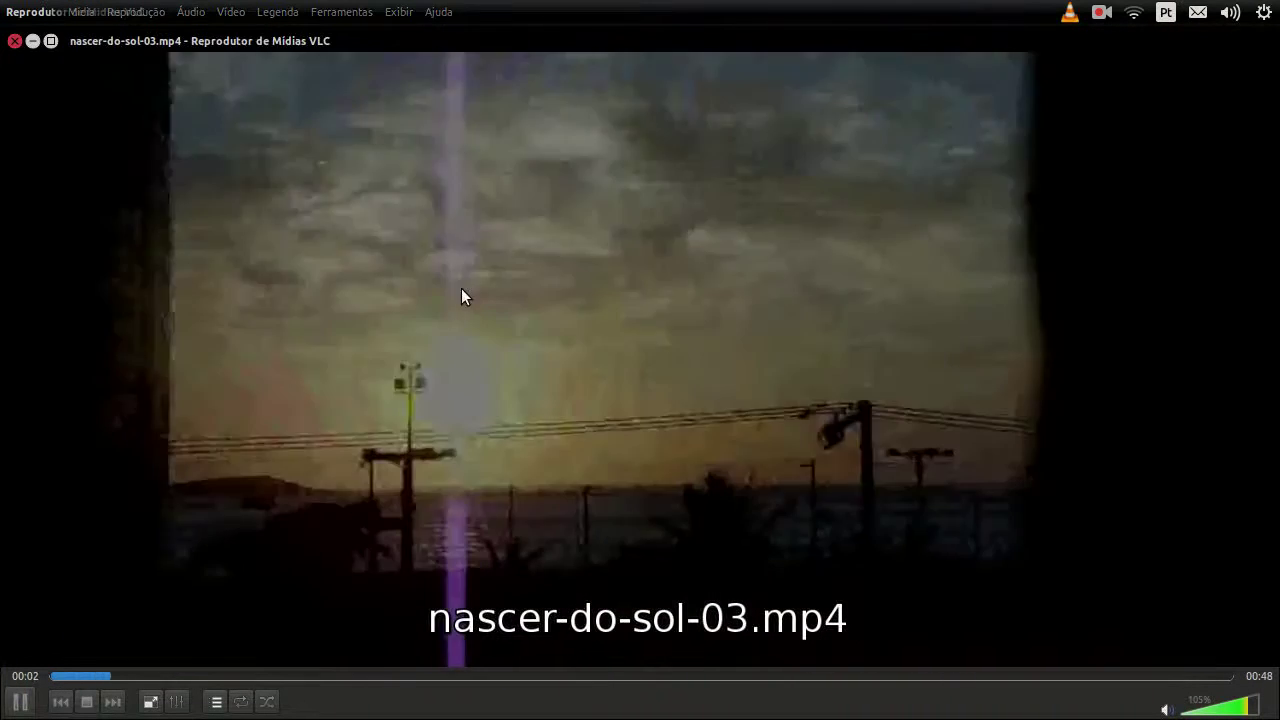
{"action": "key", "text": "space"}
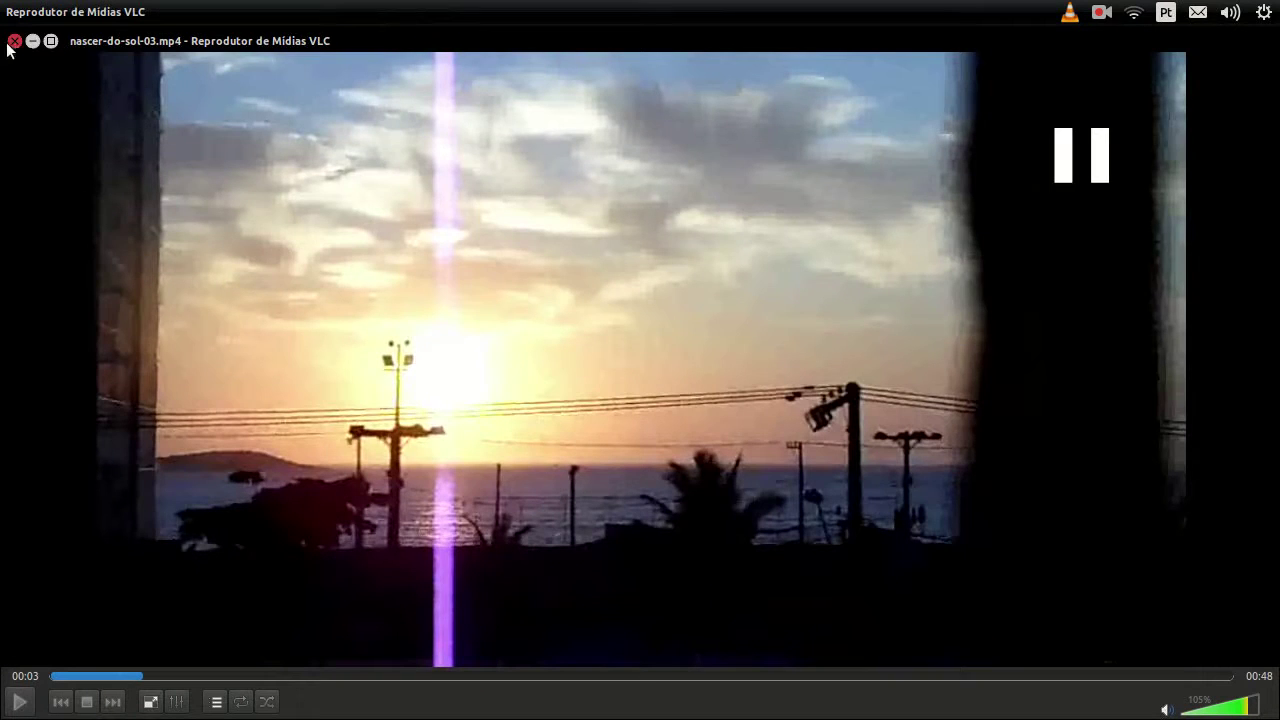
{"action": "left_click_drag", "start_coordinate": [11, 57], "coordinate": [674, 295]}
{"action": "left_click_drag", "start_coordinate": [794, 307], "coordinate": [420, 242]}
{"action": "key", "text": "space"}
{"action": "key", "text": "space"}
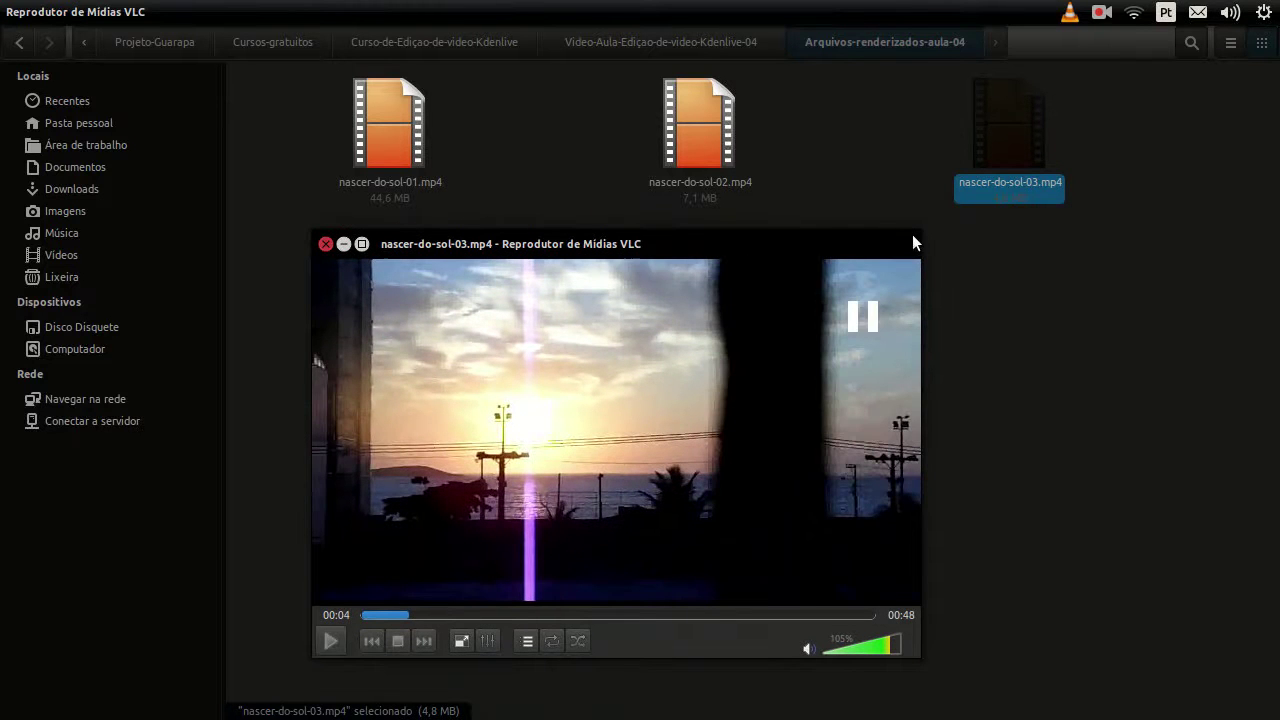
{"action": "left_click_drag", "start_coordinate": [916, 233], "coordinate": [677, 298]}
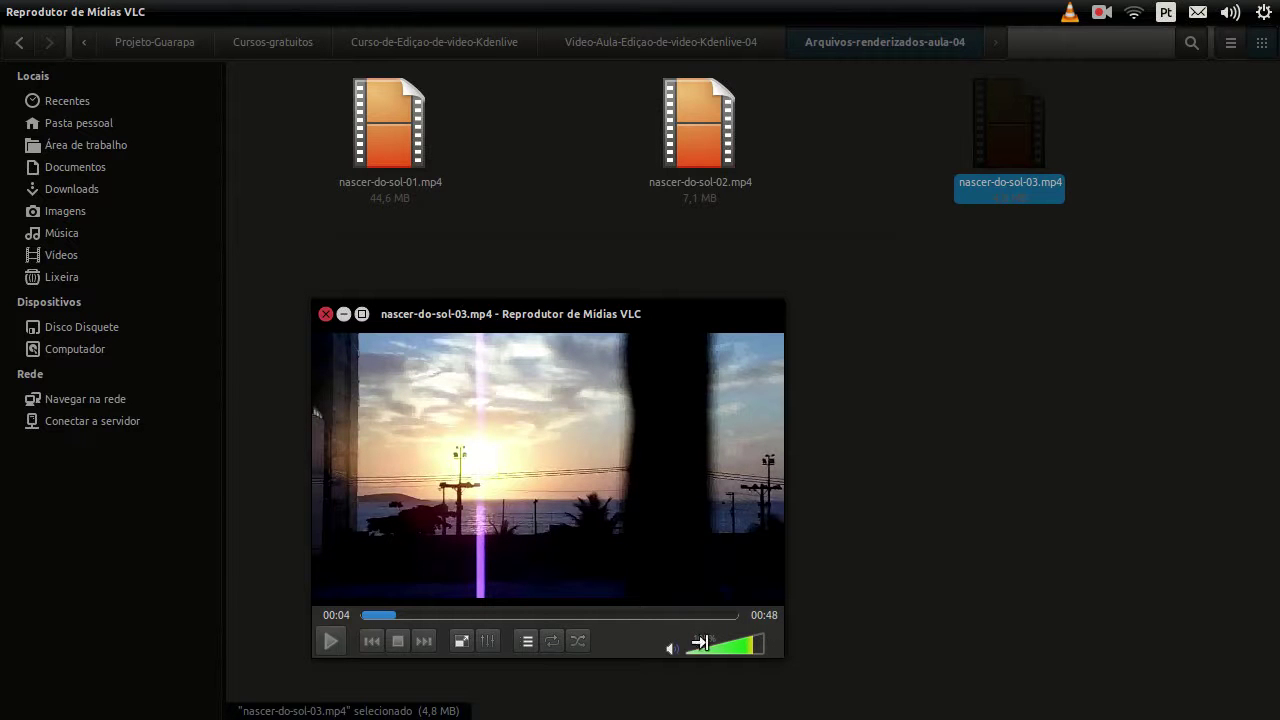
Play and pause nascer-do-sol-03.mp4 up to about 00:10, go back to examine the frame at 00:08, and close the player
{"action": "key", "text": "space"}
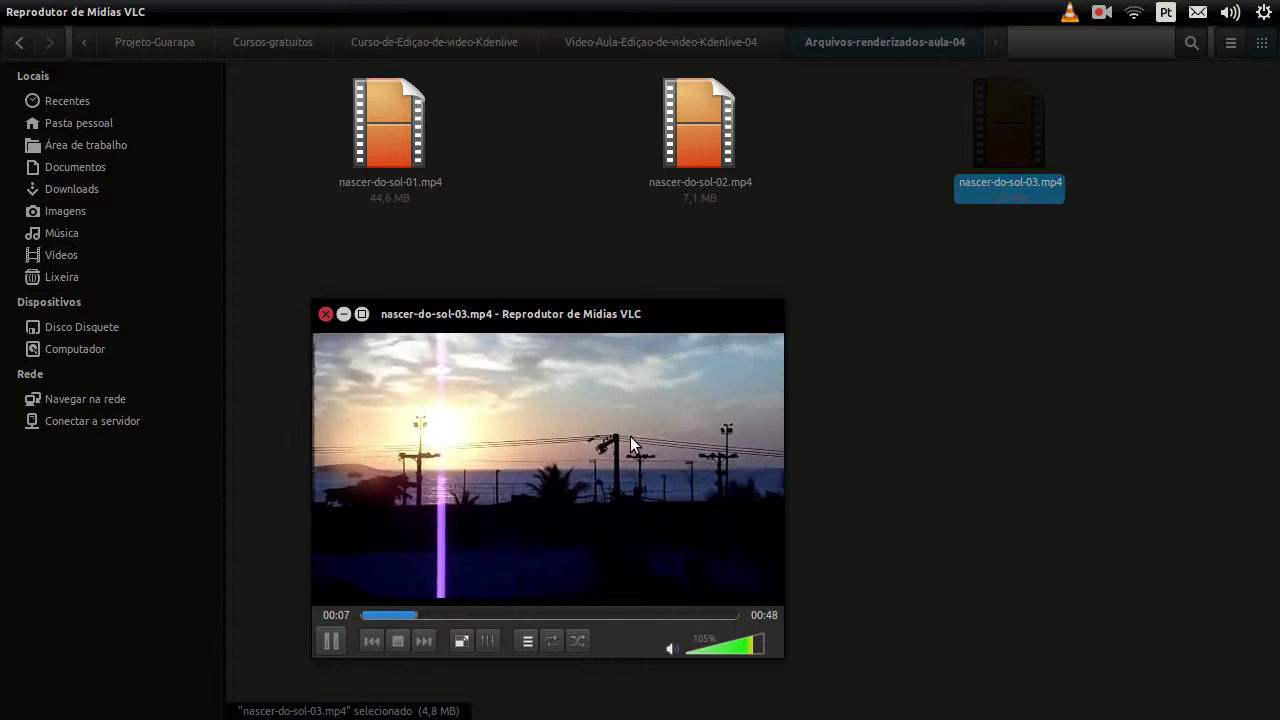
{"action": "key", "text": "space"}
{"action": "key", "text": "space"}
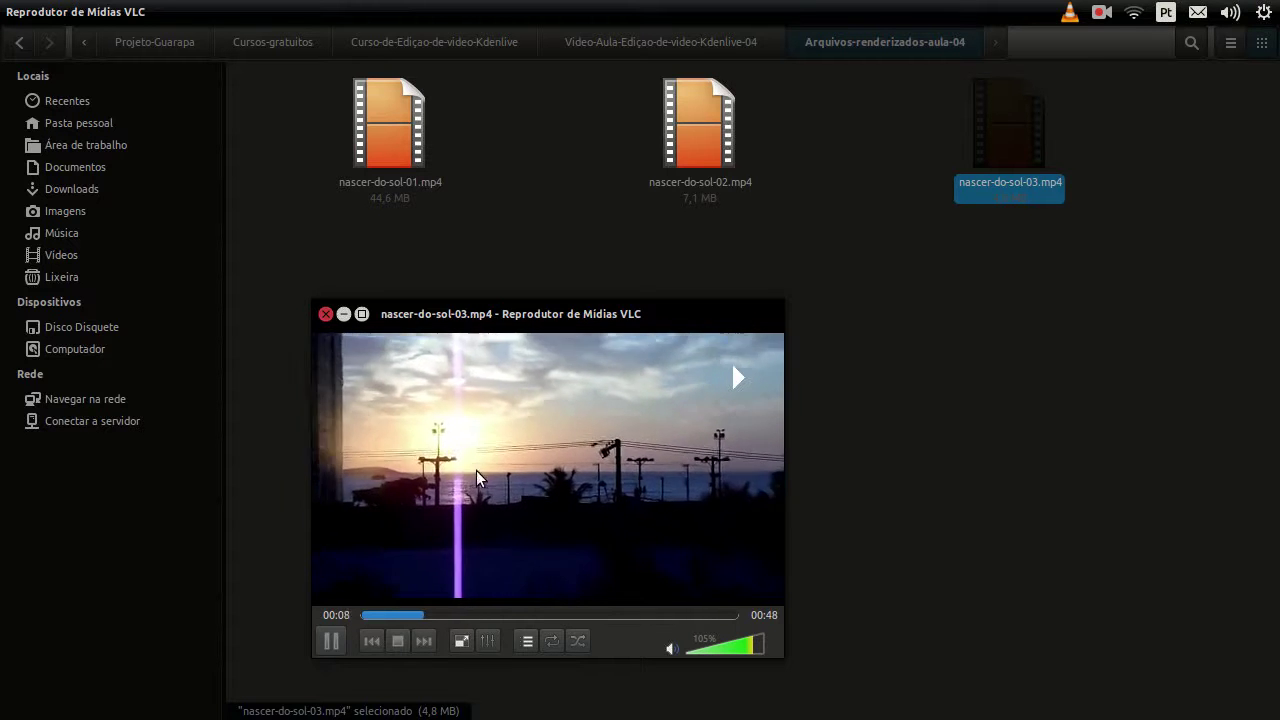
{"action": "key", "text": "space"}
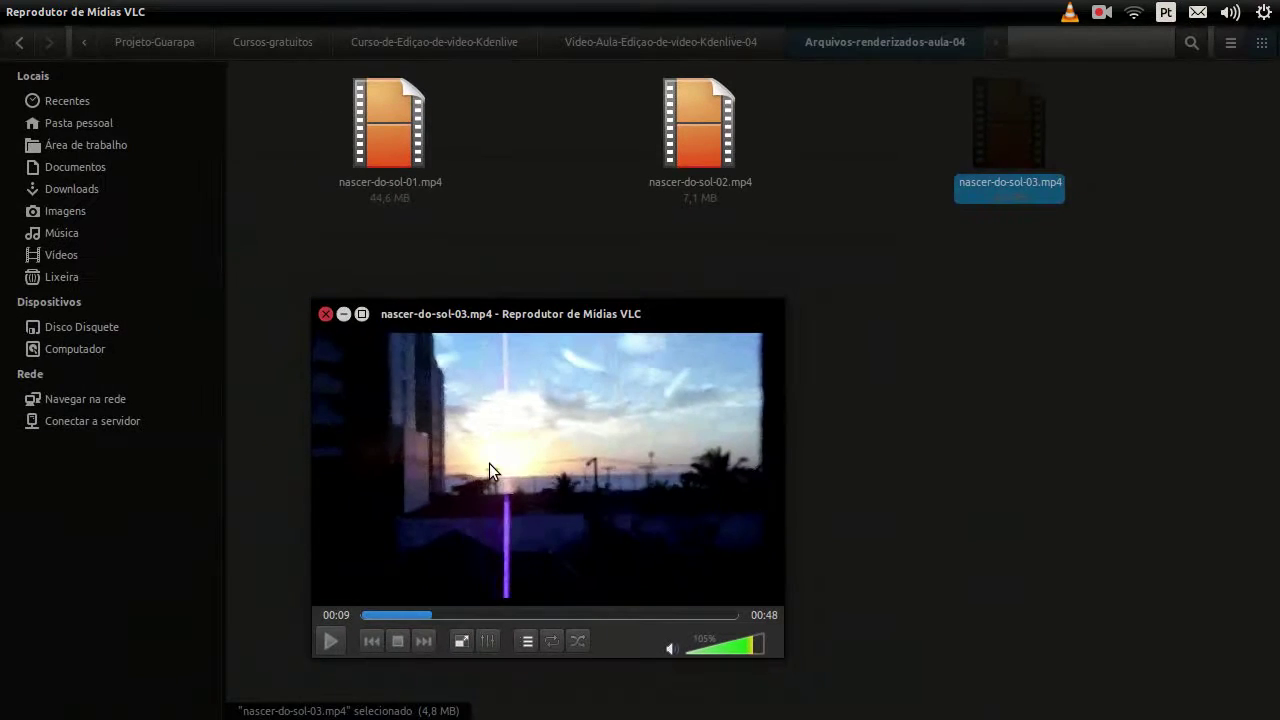
{"action": "key", "text": "space"}
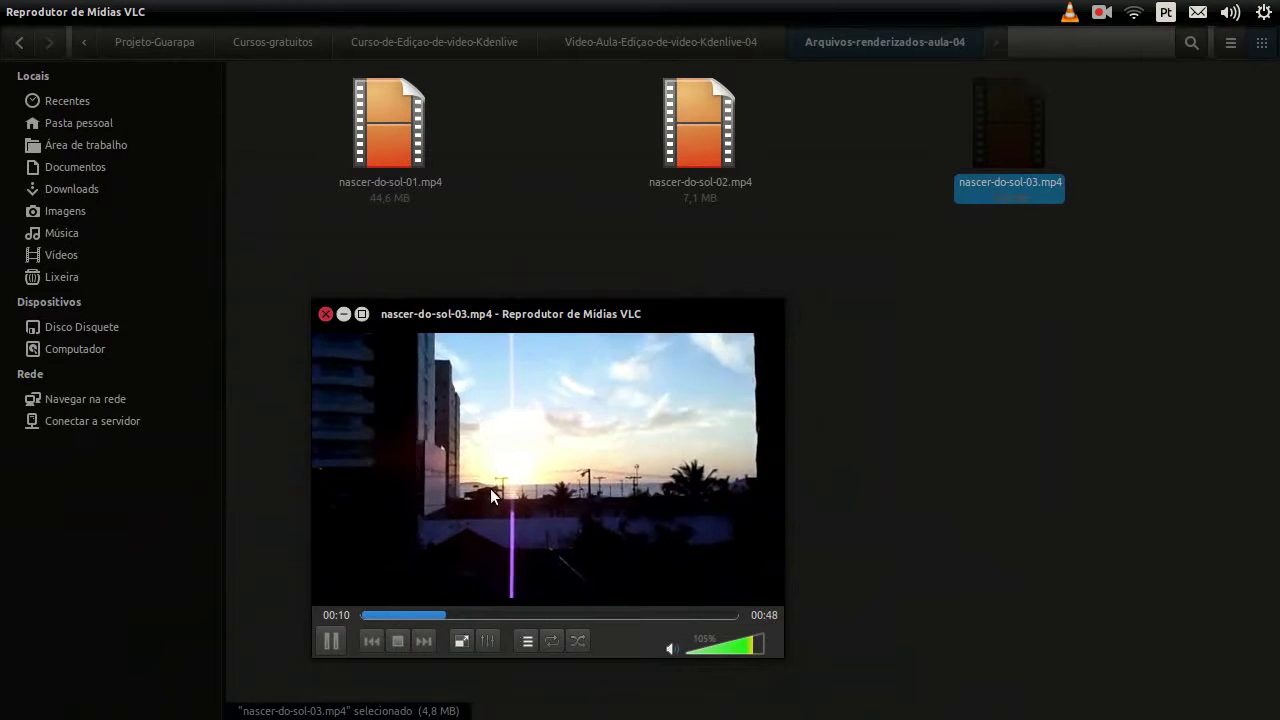
{"action": "left_click", "coordinate": [412, 614]}
{"action": "left_click", "coordinate": [511, 452]}
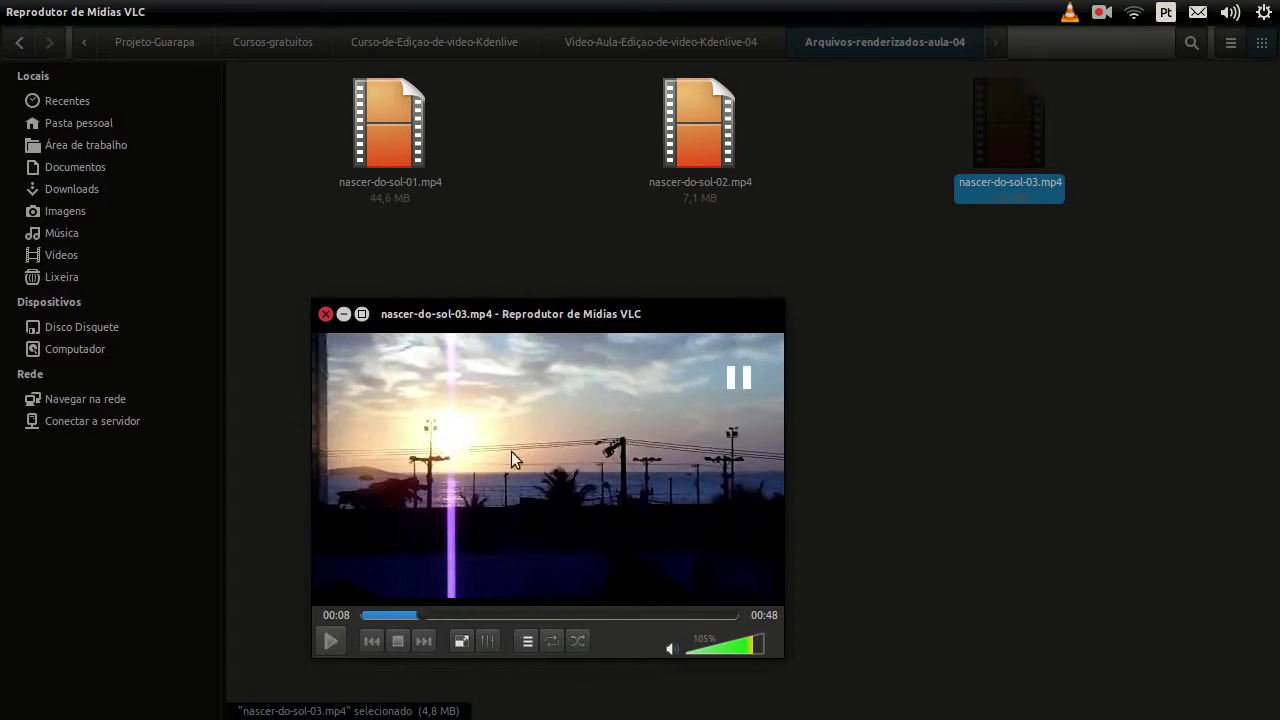
{"action": "left_click", "coordinate": [325, 314]}
Play nascer-do-sol-01.mp4 in VLC, pause it at 00:02, shrink the player and move it to the middle of the file manager
{"action": "double_click", "coordinate": [396, 152]}
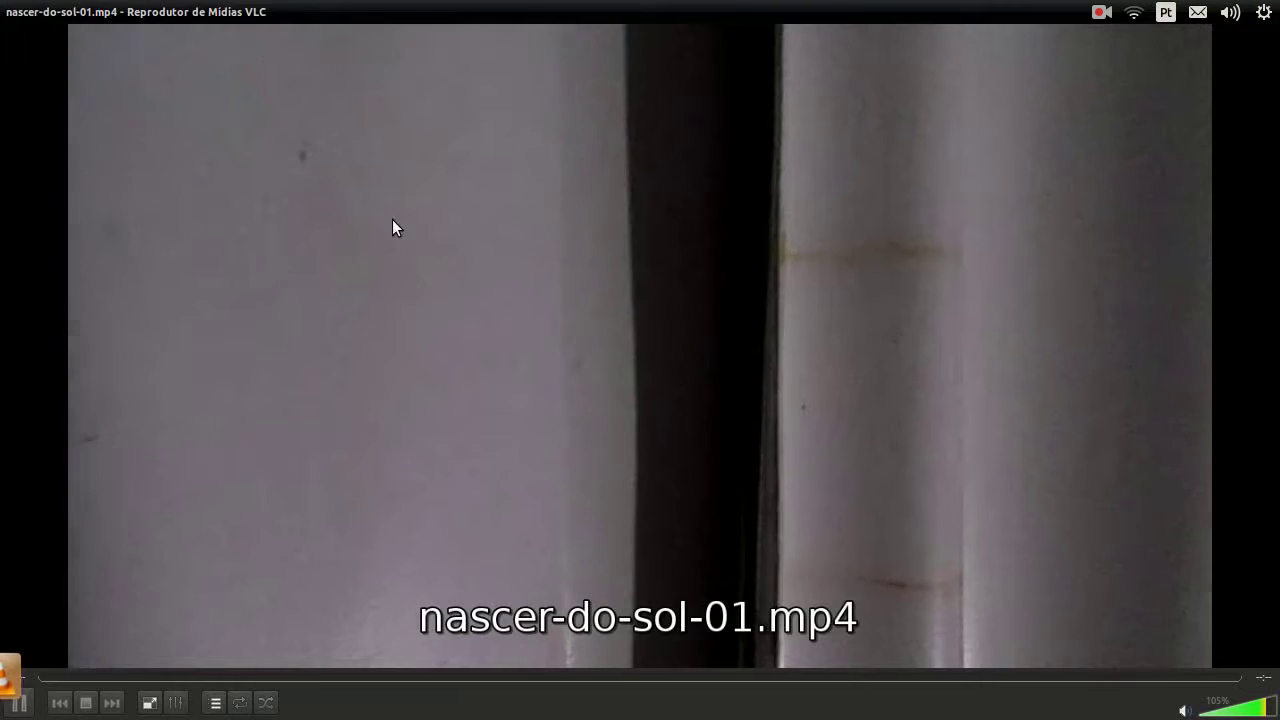
{"action": "key", "text": "space"}
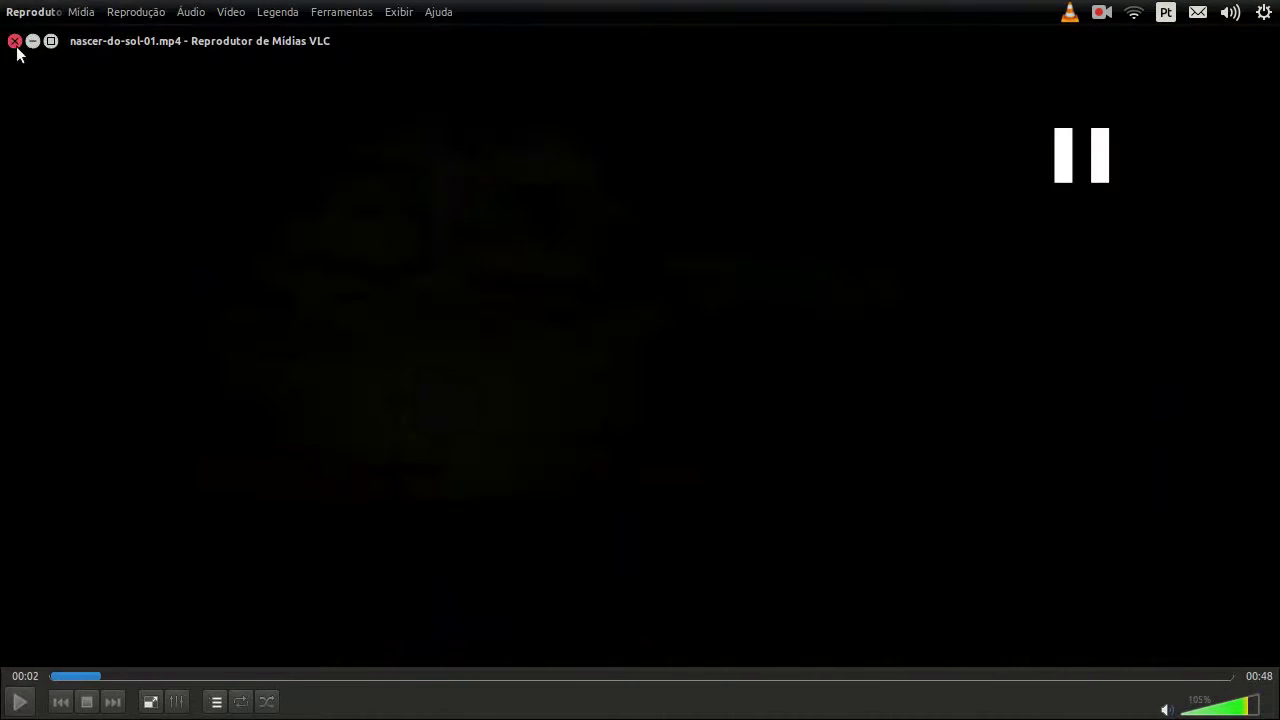
{"action": "left_click_drag", "start_coordinate": [41, 42], "coordinate": [828, 411]}
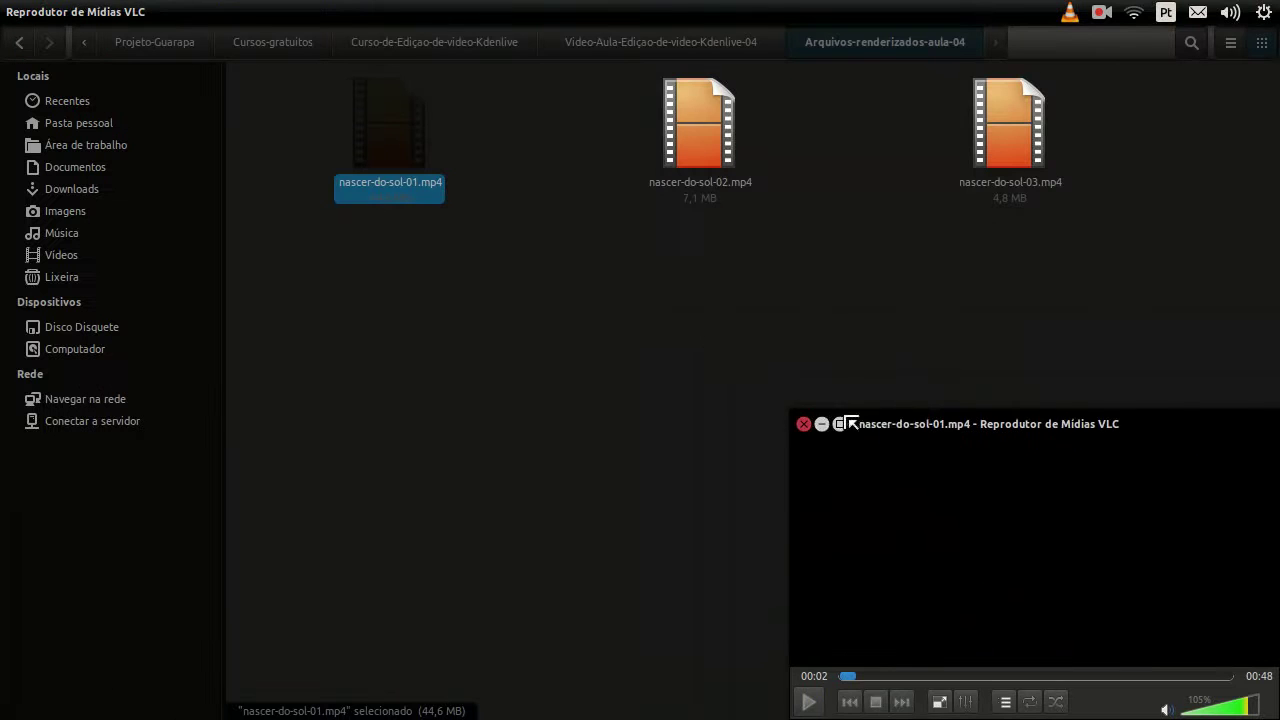
{"action": "left_click_drag", "start_coordinate": [929, 402], "coordinate": [482, 269]}
Play and pause nascer-do-sol-01.mp4 in the small window up to 00:09 to judge its image quality, and close the player
{"action": "key", "text": "space"}
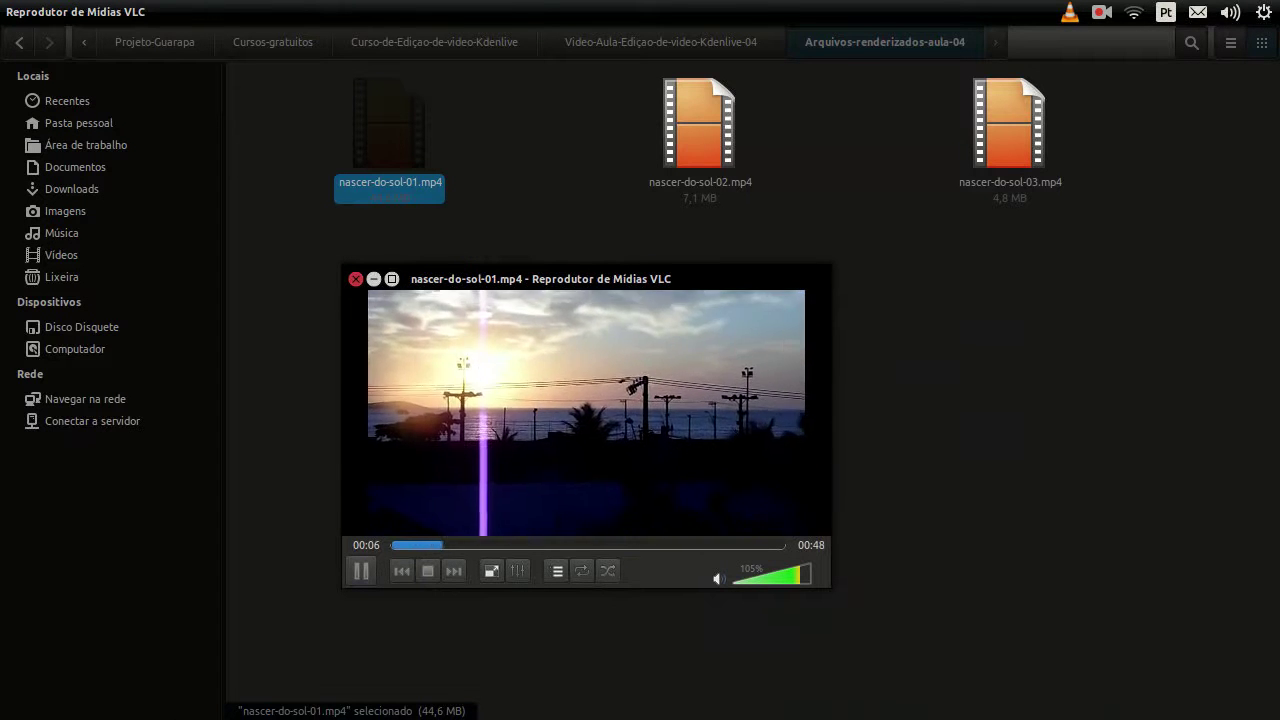
{"action": "key", "text": "space"}
{"action": "key", "text": "space"}
{"action": "key", "text": "space"}
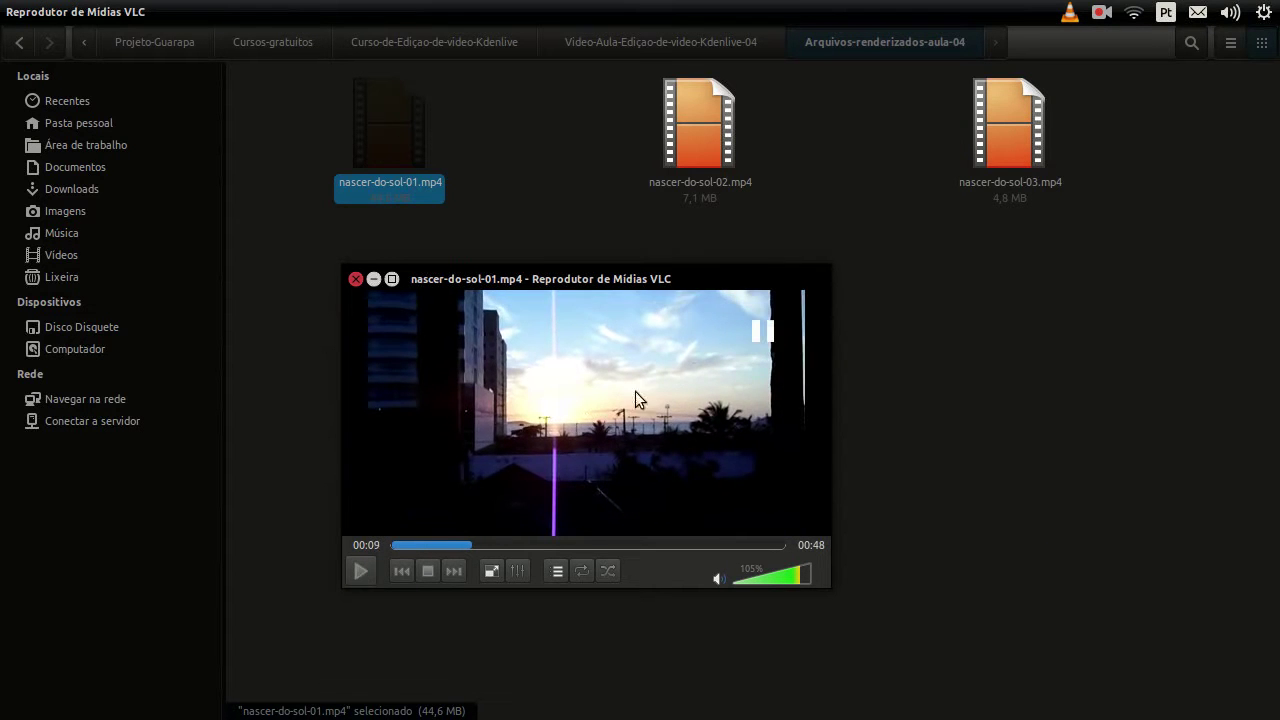
{"action": "left_click", "coordinate": [355, 280]}
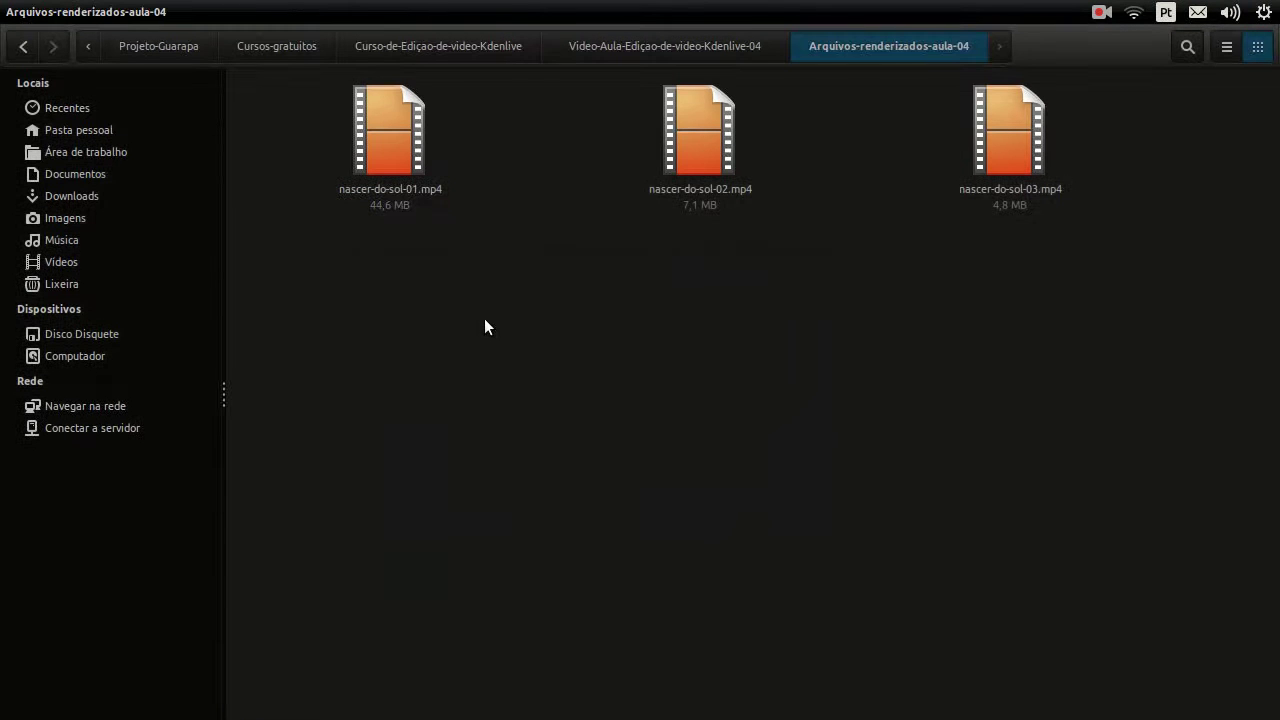
Compare the file sizes of nascer-do-sol-01.mp4, nascer-do-sol-02.mp4 and nascer-do-sol-03.mp4 by selecting each file in turn, and clear the selection
{"action": "left_click", "coordinate": [1008, 134]}
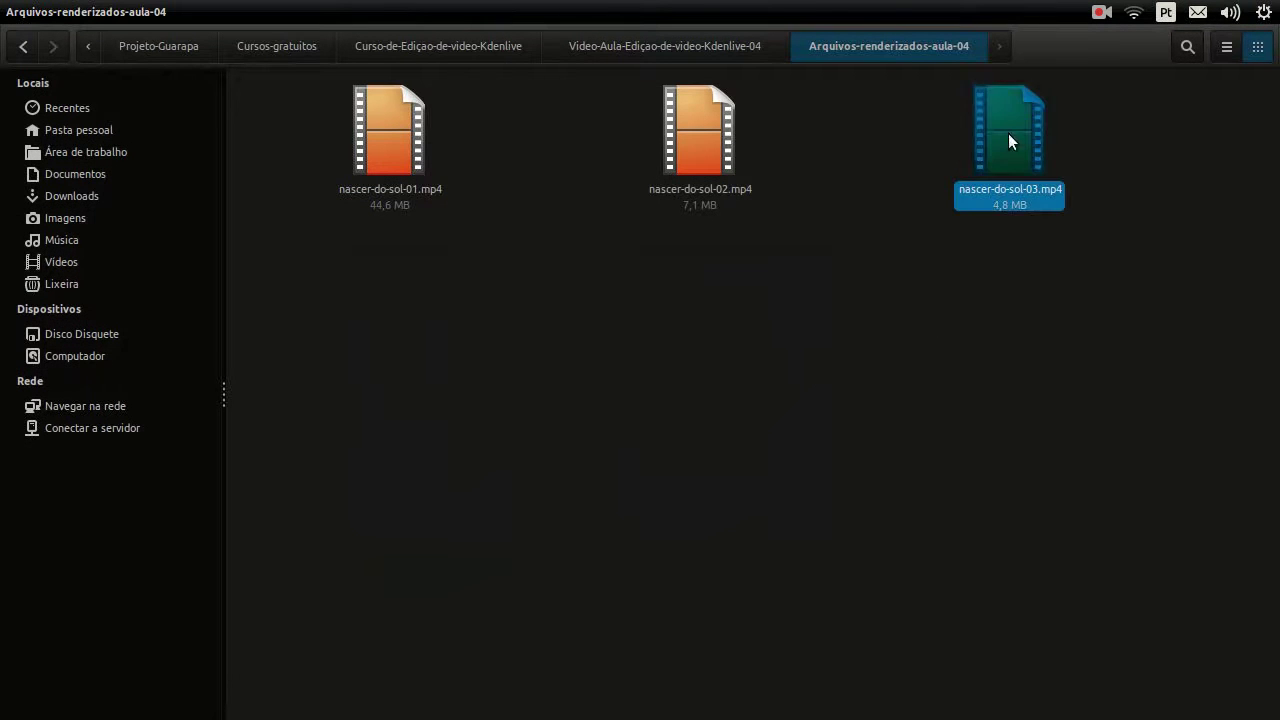
{"action": "left_click", "coordinate": [684, 136]}
{"action": "left_click", "coordinate": [362, 181]}
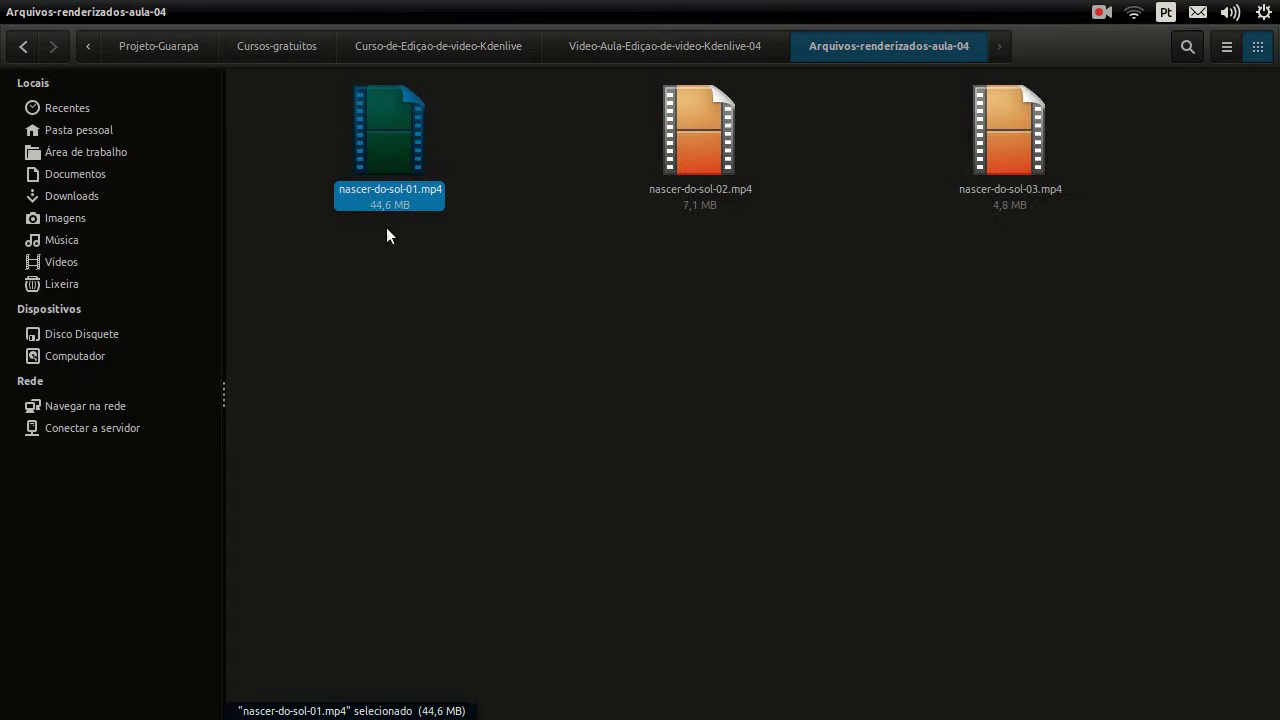
{"action": "left_click_drag", "start_coordinate": [353, 278], "coordinate": [910, 226]}
{"action": "left_click", "coordinate": [694, 198]}
{"action": "left_click", "coordinate": [408, 199]}
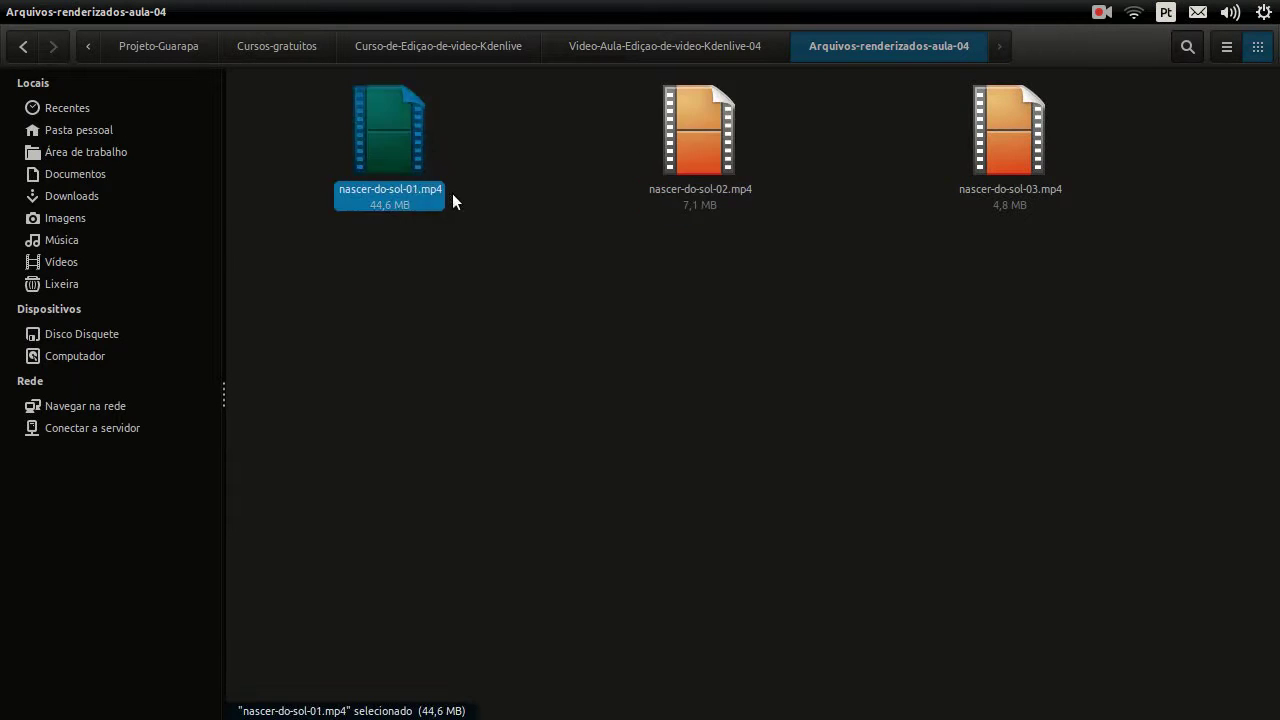
{"action": "left_click", "coordinate": [697, 193]}
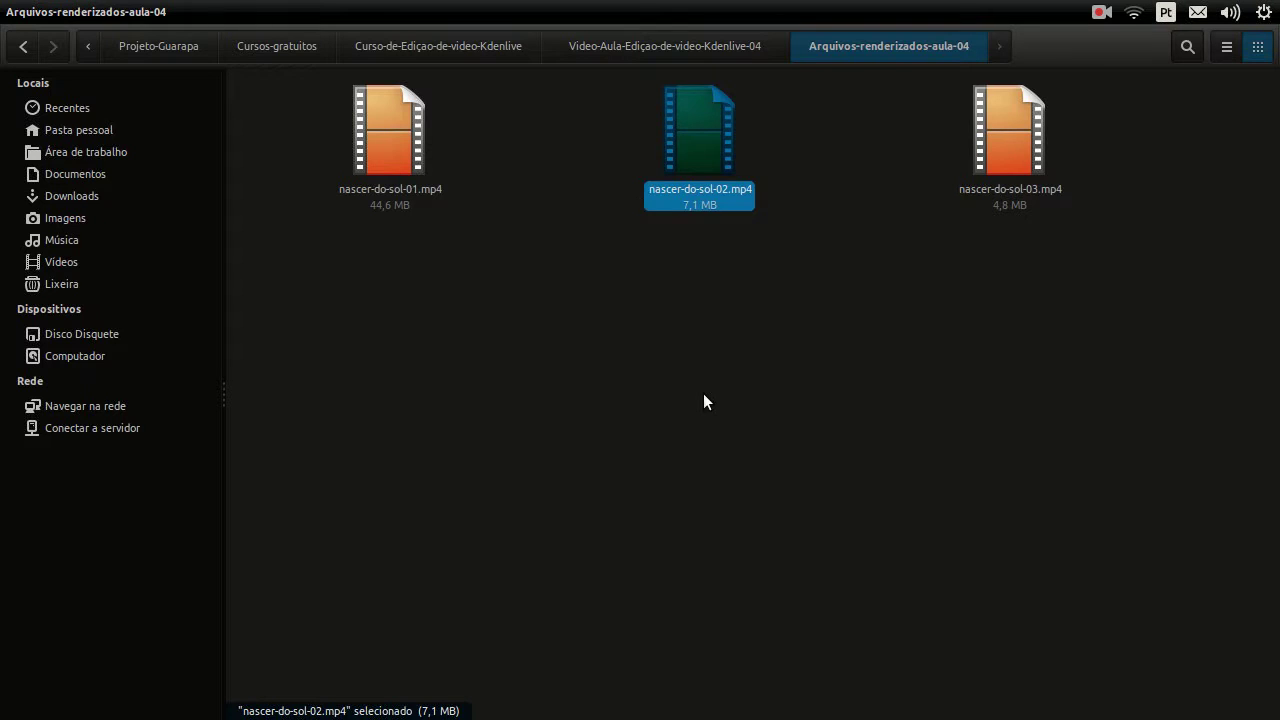
{"action": "left_click", "coordinate": [806, 373]}
{"action": "left_click", "coordinate": [1002, 199]}
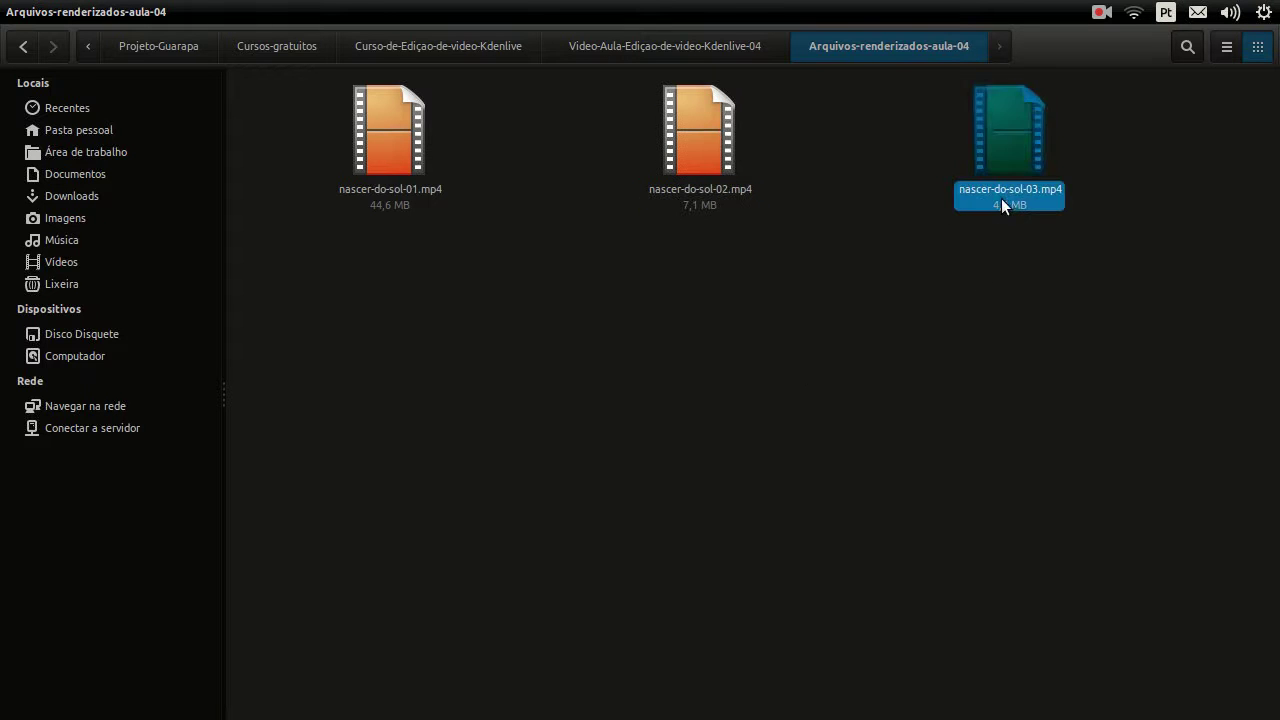
{"action": "left_click", "coordinate": [704, 208]}
{"action": "left_click", "coordinate": [366, 204]}
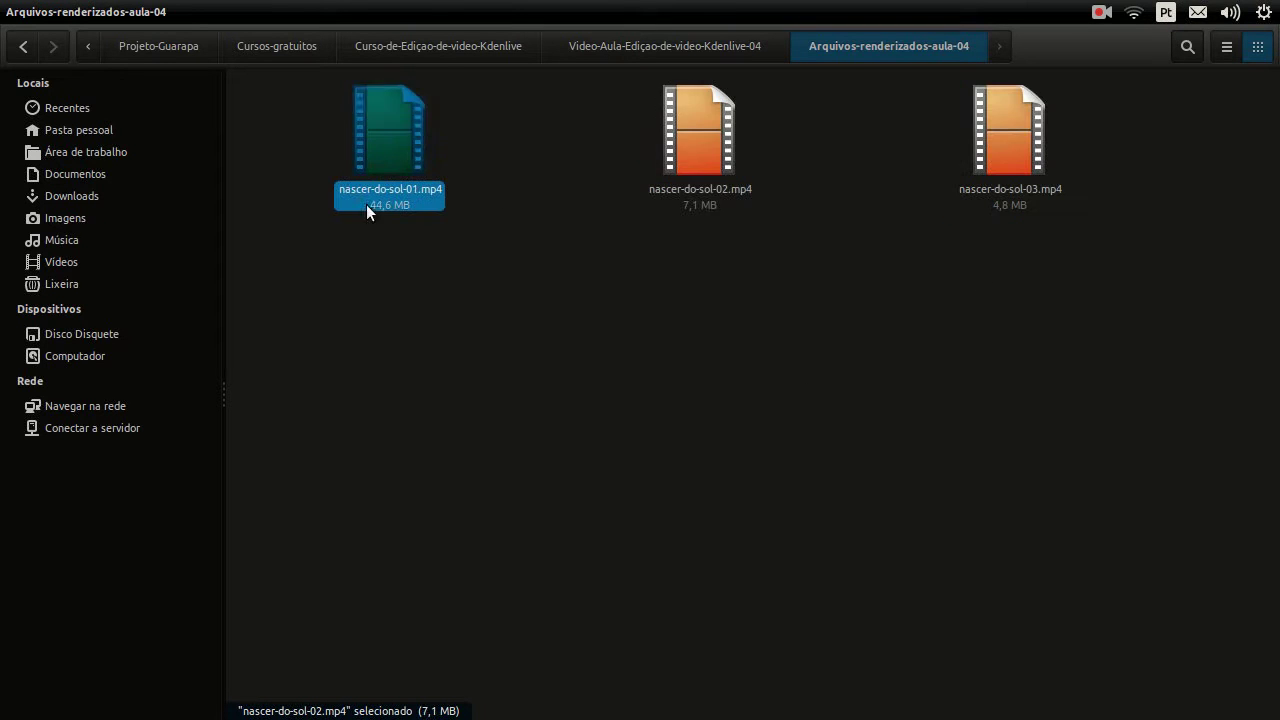
{"action": "left_click", "coordinate": [686, 193]}
{"action": "left_click", "coordinate": [1028, 187]}
{"action": "left_click", "coordinate": [989, 355]}
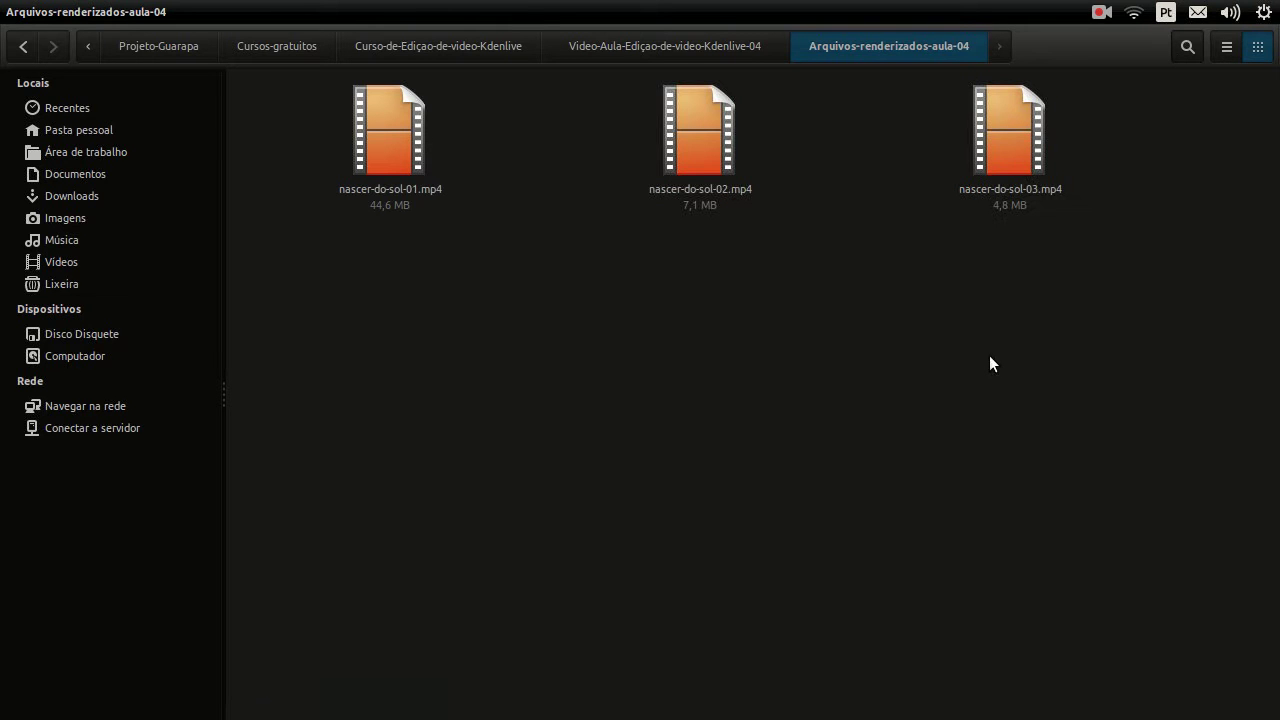